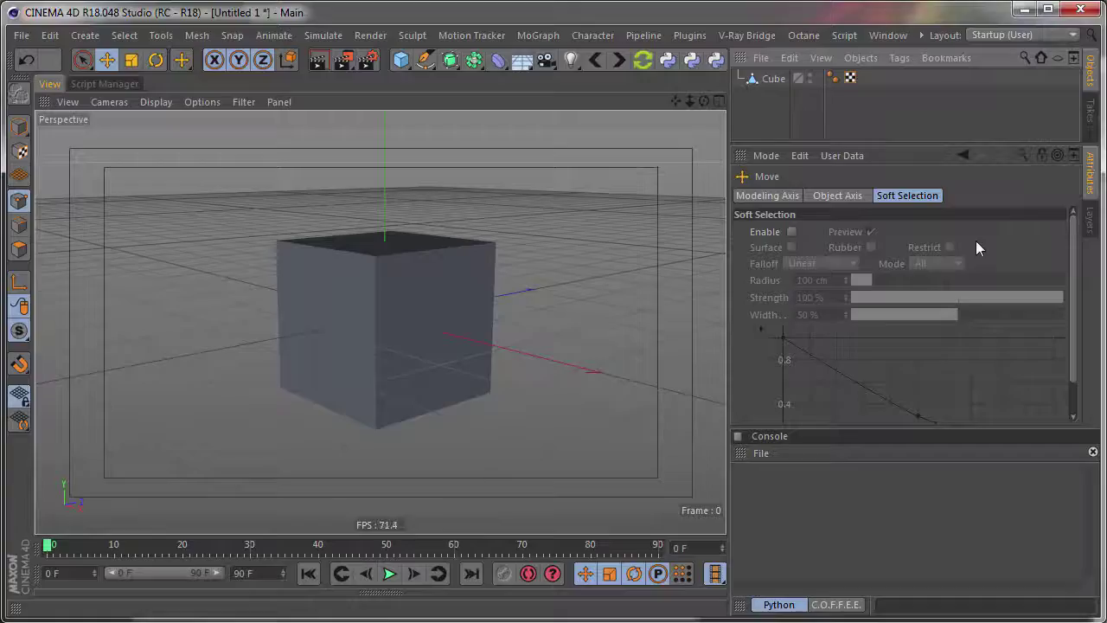
# Enlarge the Object Manager and its name column, then start cycling active tools with the toolbar script
pyautogui.moveTo(888, 146); pyautogui.dragTo(875, 201)
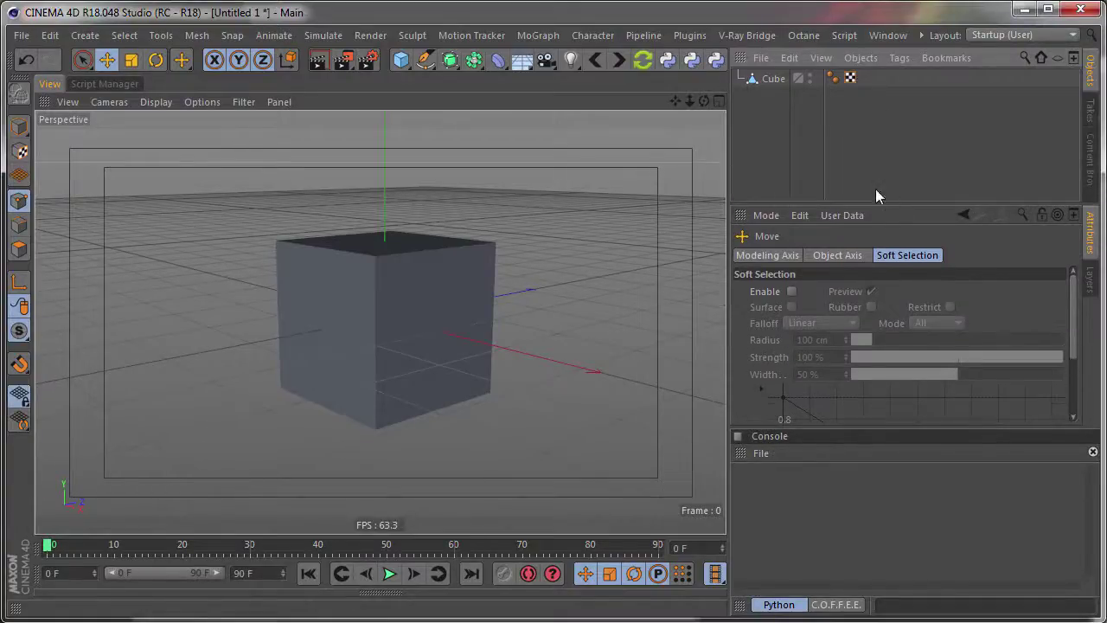
pyautogui.moveTo(824, 138); pyautogui.dragTo(860, 143)
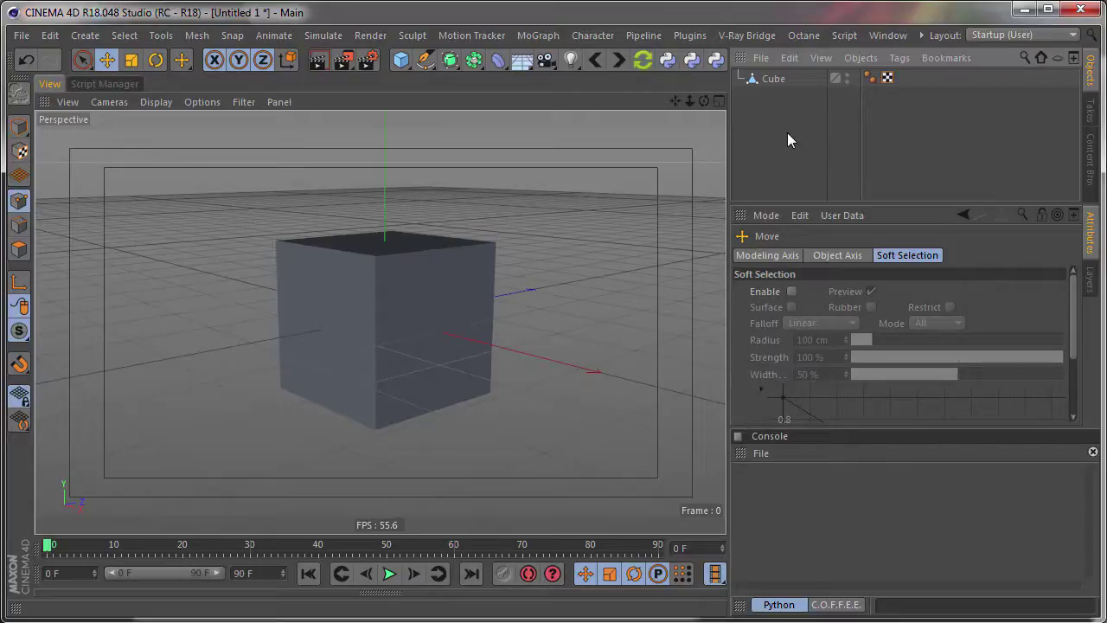
pyautogui.click(667, 60)
pyautogui.click(668, 61)
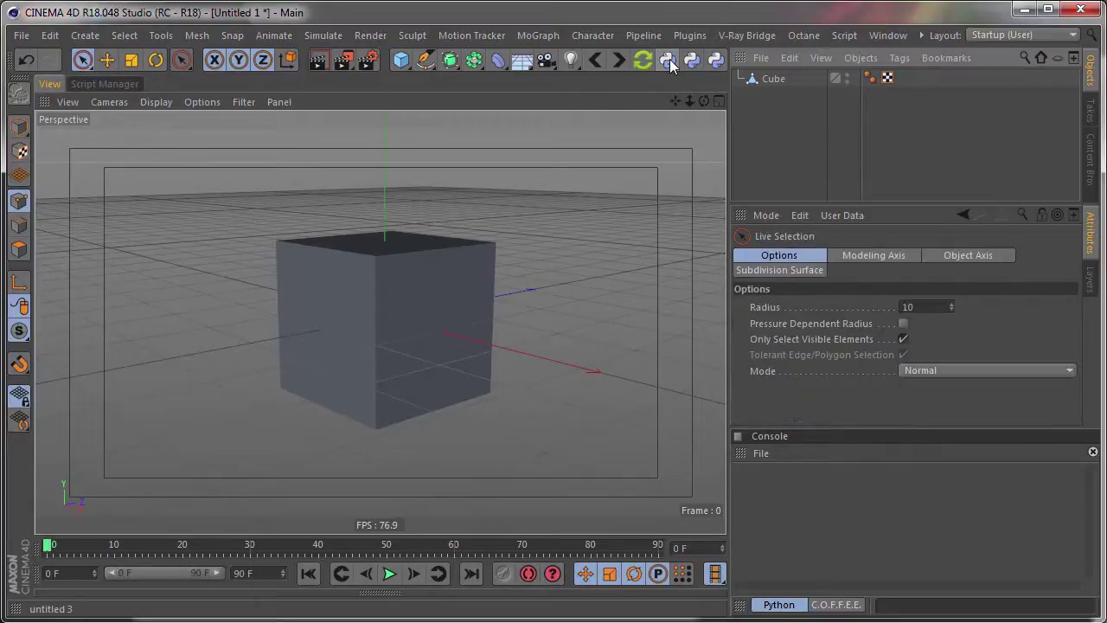
pyautogui.click(669, 61)
pyautogui.click(668, 61)
pyautogui.click(668, 60)
# Keep cycling the selection and move tools, then bring up Render Settings (1280 x 720, 30 fps)
pyautogui.click(668, 61)
pyautogui.click(668, 61)
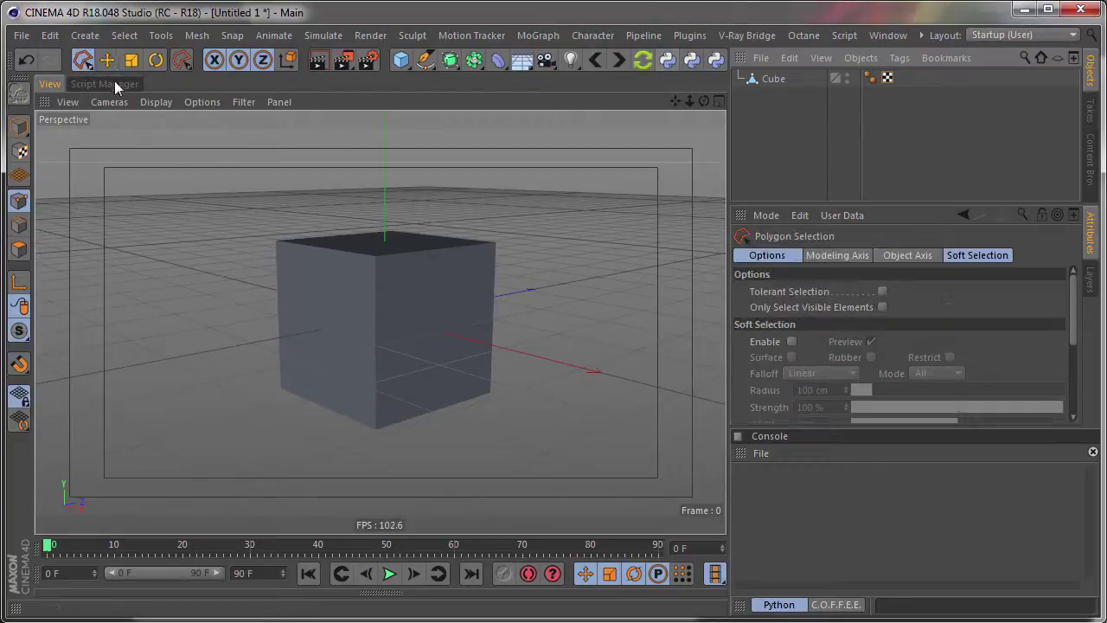
pyautogui.click(669, 60)
pyautogui.click(669, 61)
pyautogui.click(668, 60)
pyautogui.click(668, 61)
pyautogui.click(668, 60)
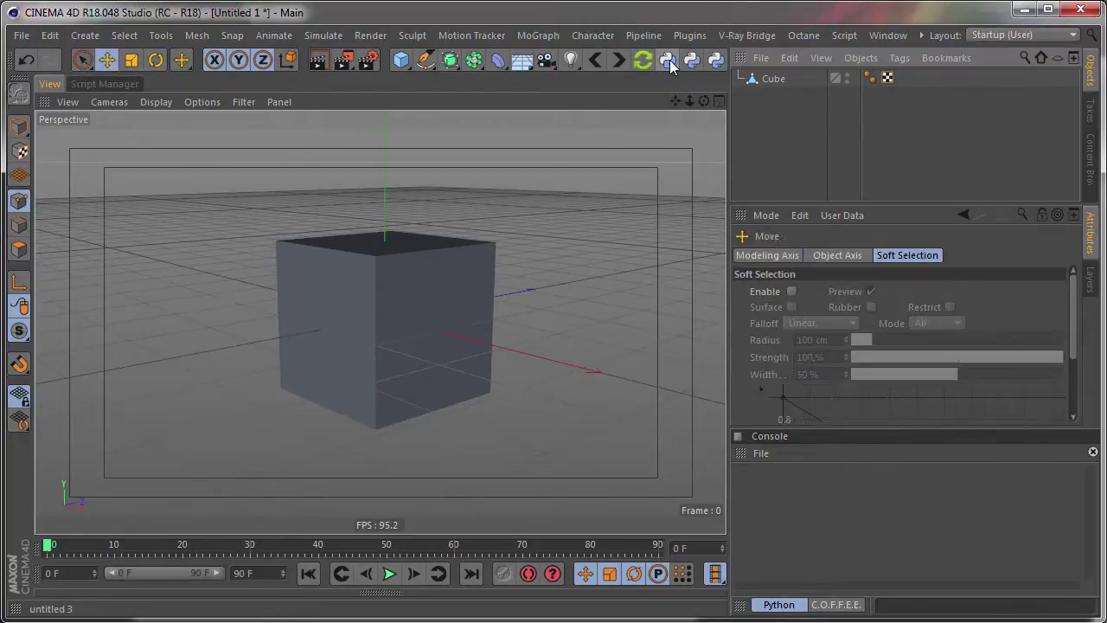
pyautogui.click(668, 61)
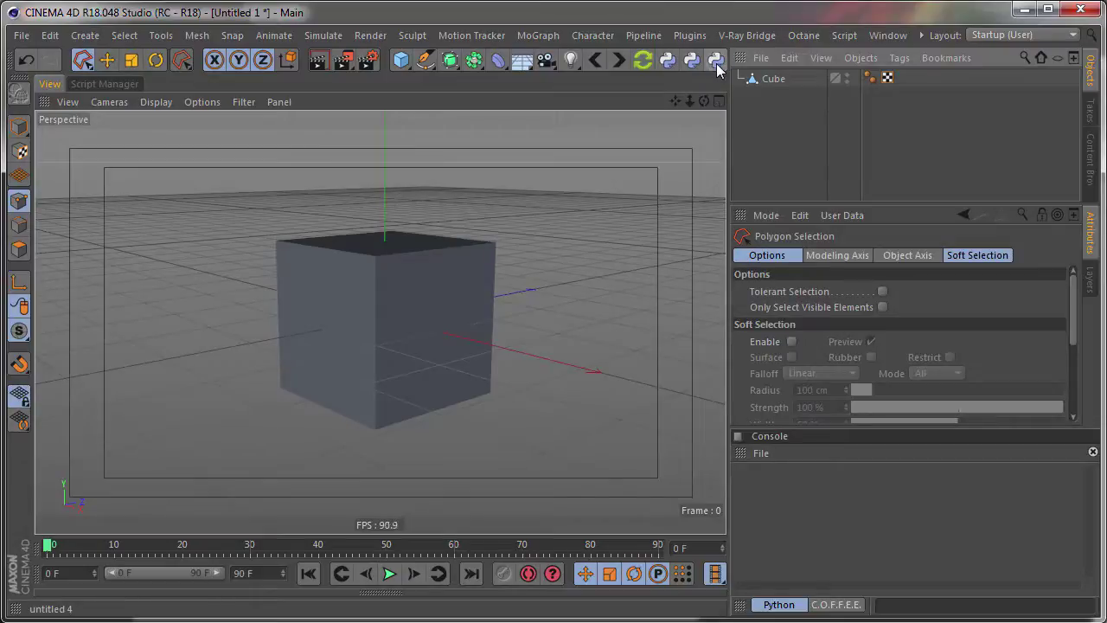
pyautogui.click(362, 60)
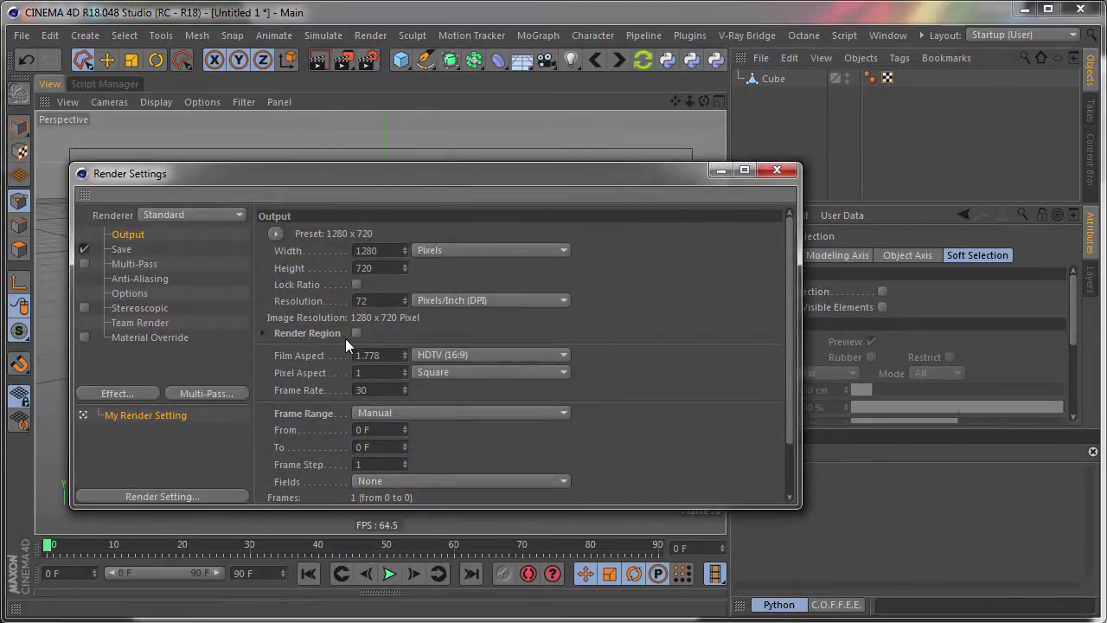
# Toggle Render Region on and back off with the rightmost script button, then close Render Settings
pyautogui.click(714, 61)
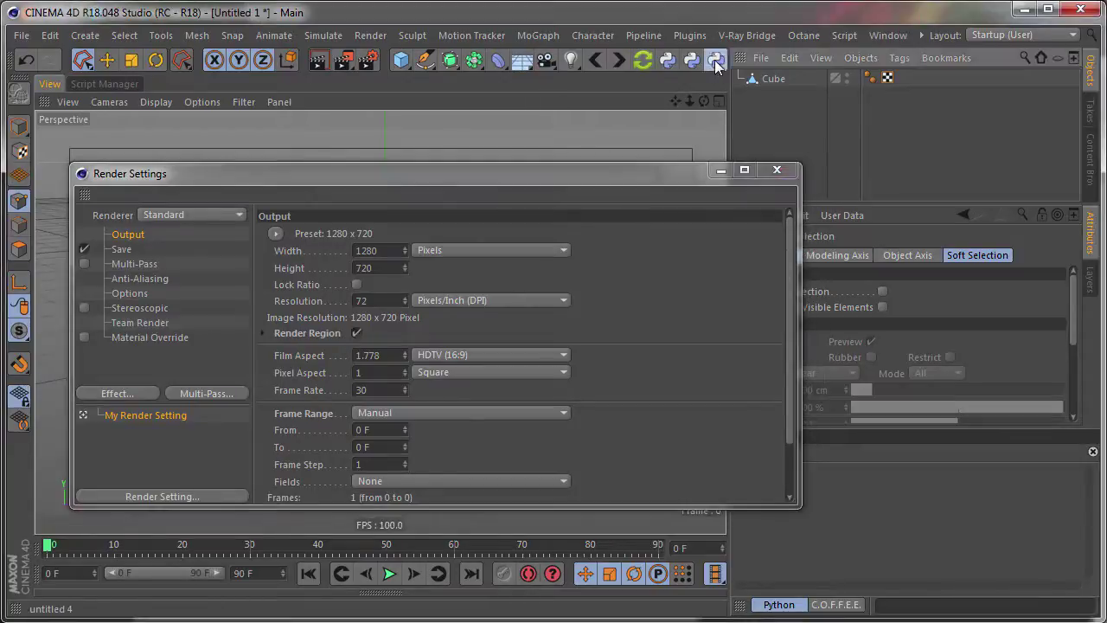
pyautogui.click(714, 60)
pyautogui.click(714, 61)
pyautogui.click(714, 60)
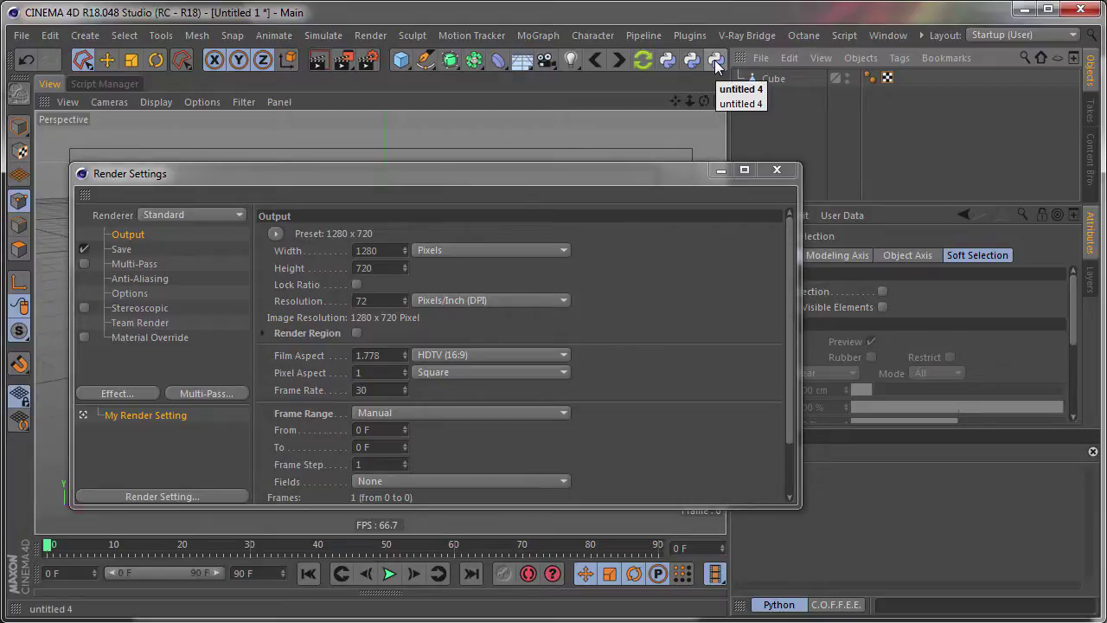
pyautogui.moveTo(642, 172); pyautogui.dragTo(635, 121)
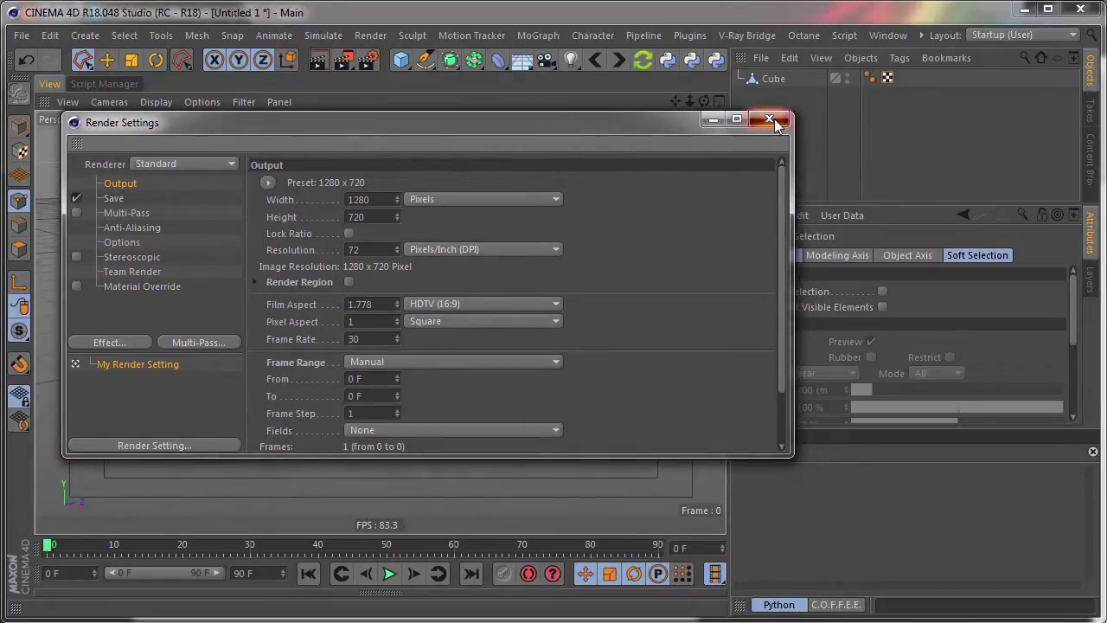
pyautogui.click(769, 120)
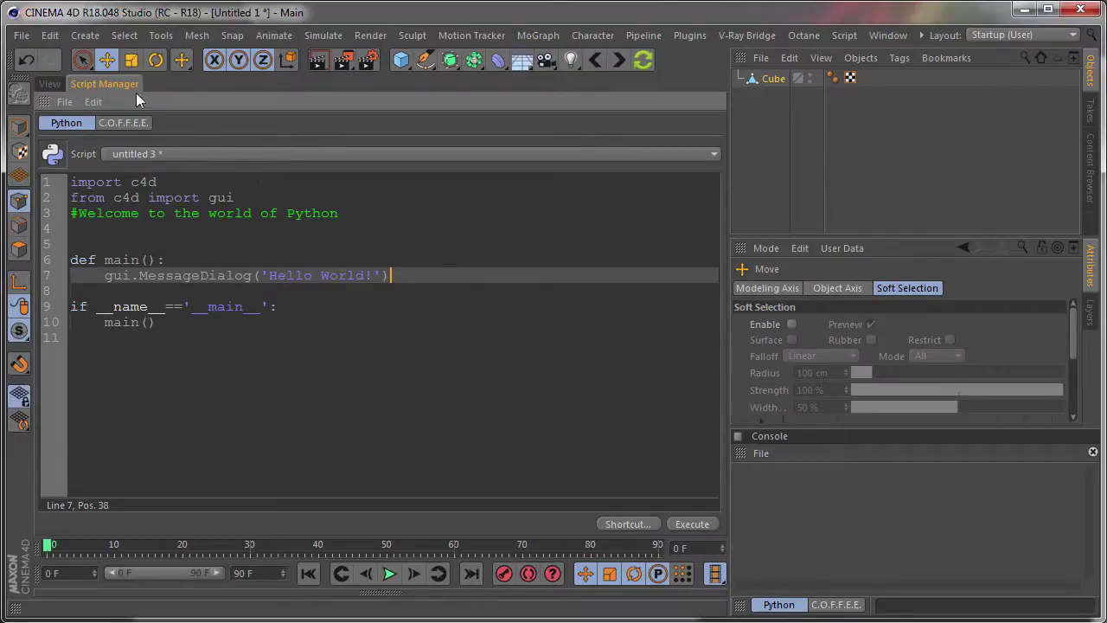
# Look through the Script Manager's Script menu commands, then dismiss the menus
pyautogui.click(889, 35)
pyautogui.moveTo(844, 35)
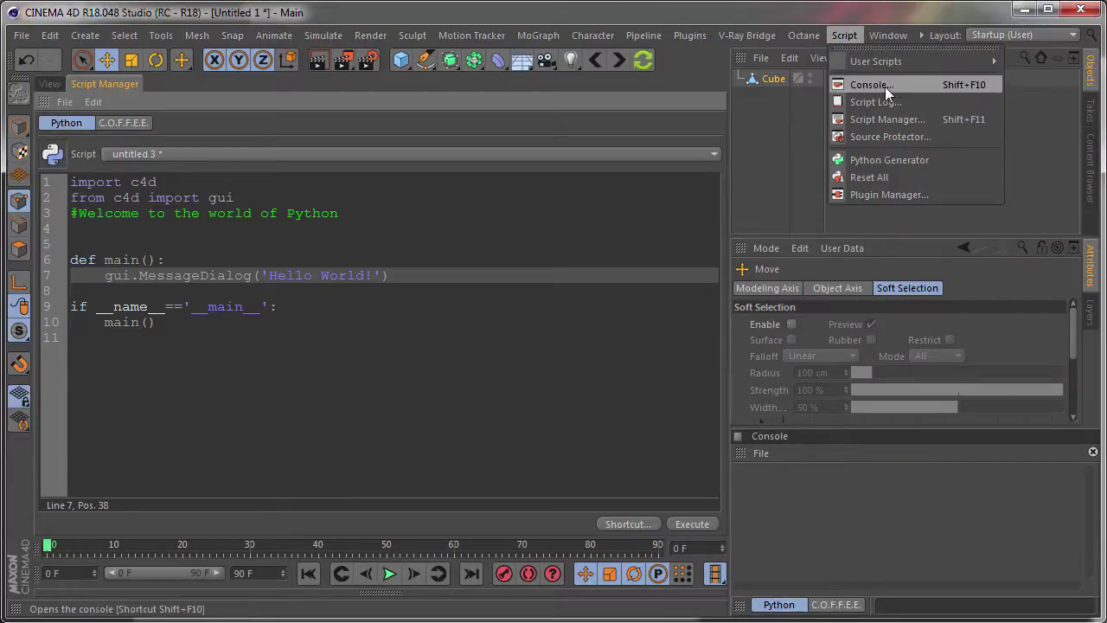
pyautogui.press('Escape')
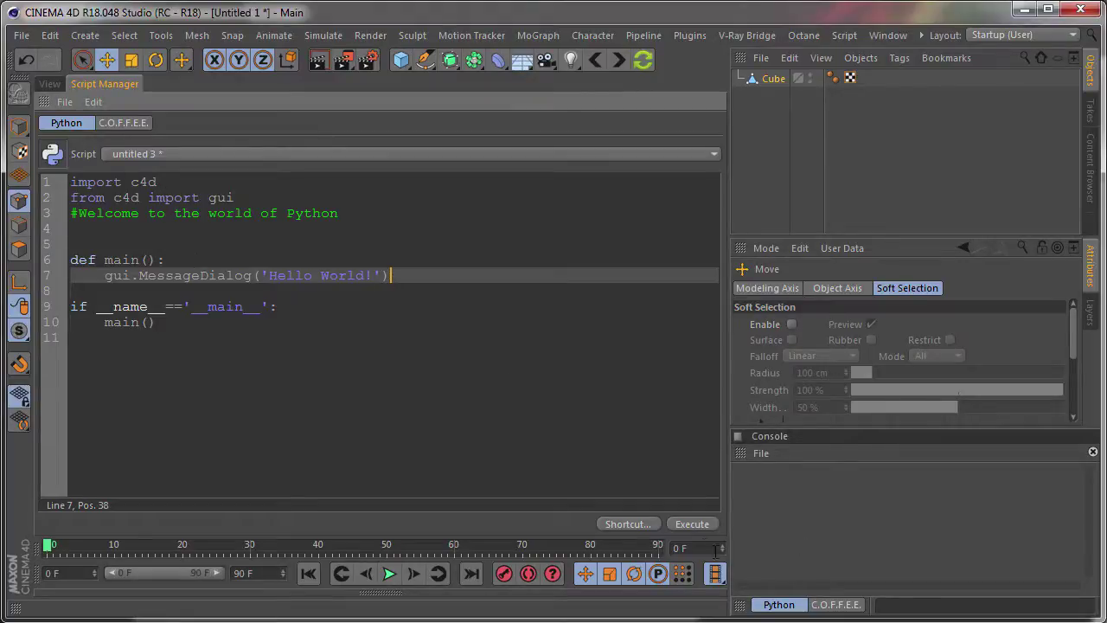
# Run the Hello World script, dismiss its message, and delete the MessageDialog call on line 7
pyautogui.click(691, 524)
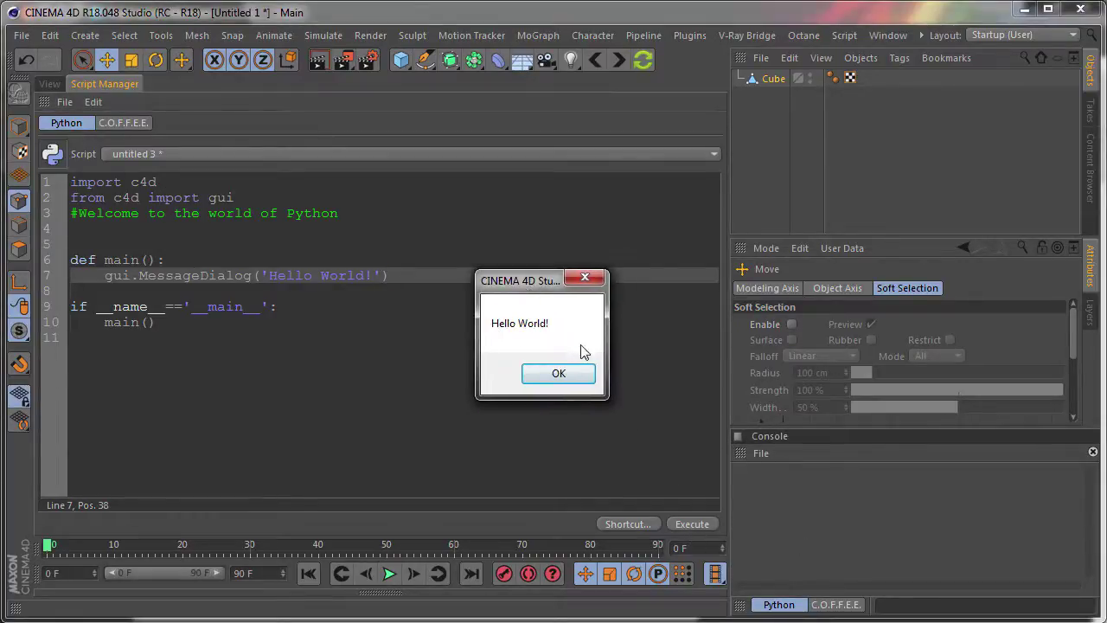
pyautogui.click(559, 373)
pyautogui.moveTo(390, 275); pyautogui.dragTo(104, 276)
pyautogui.press('BackSpace')
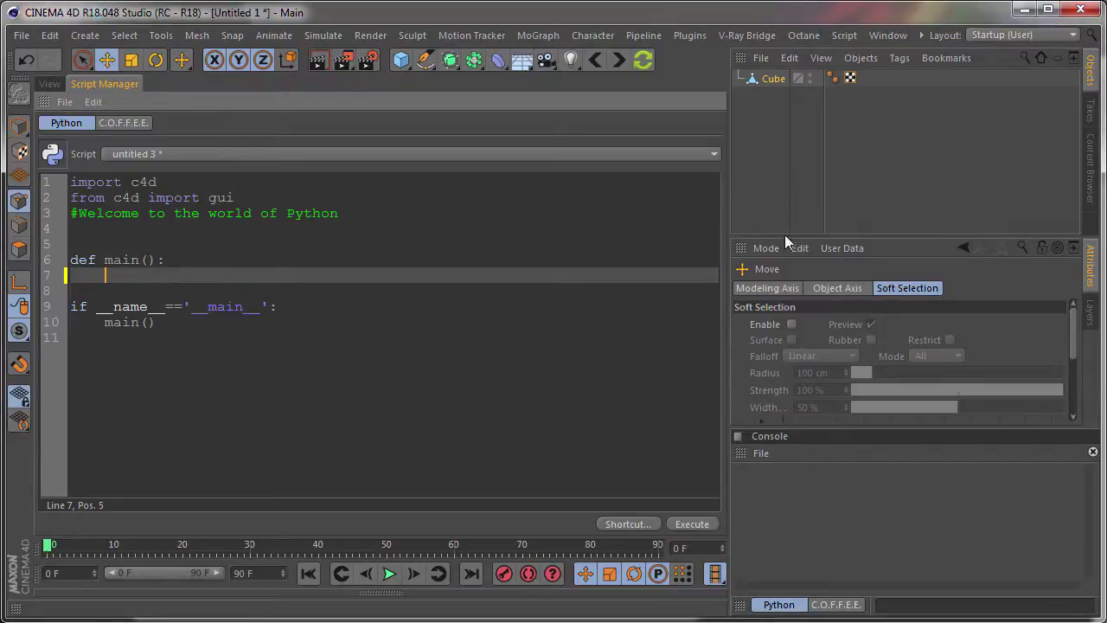
# Deselect the Cube and shrink the Console so Viewport (Perspective) attributes get more room
pyautogui.click(793, 210)
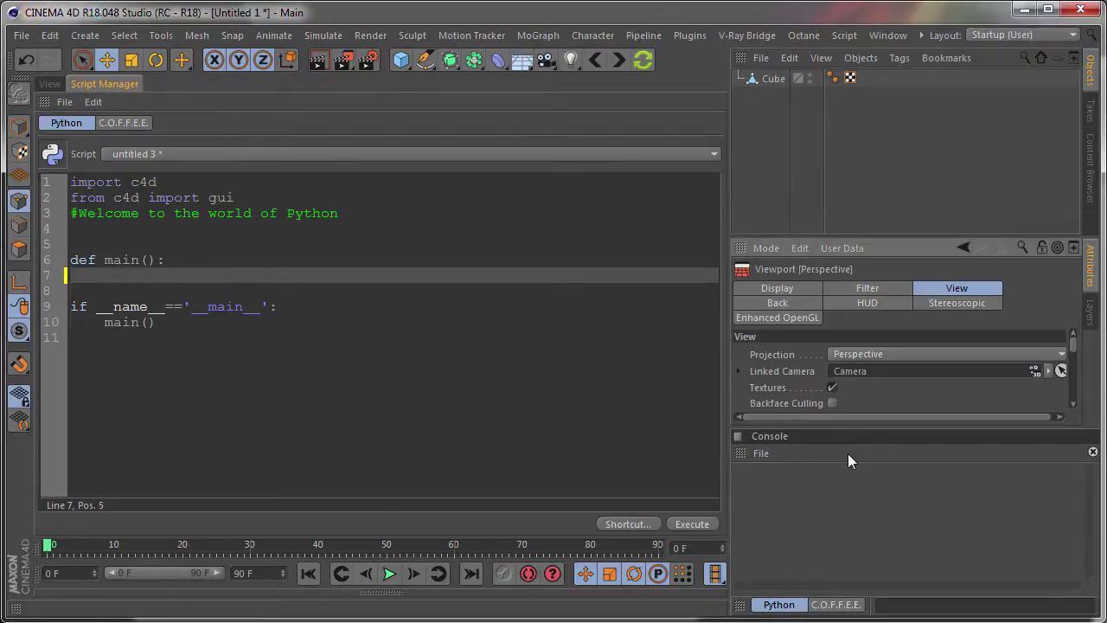
pyautogui.moveTo(850, 435); pyautogui.dragTo(849, 530)
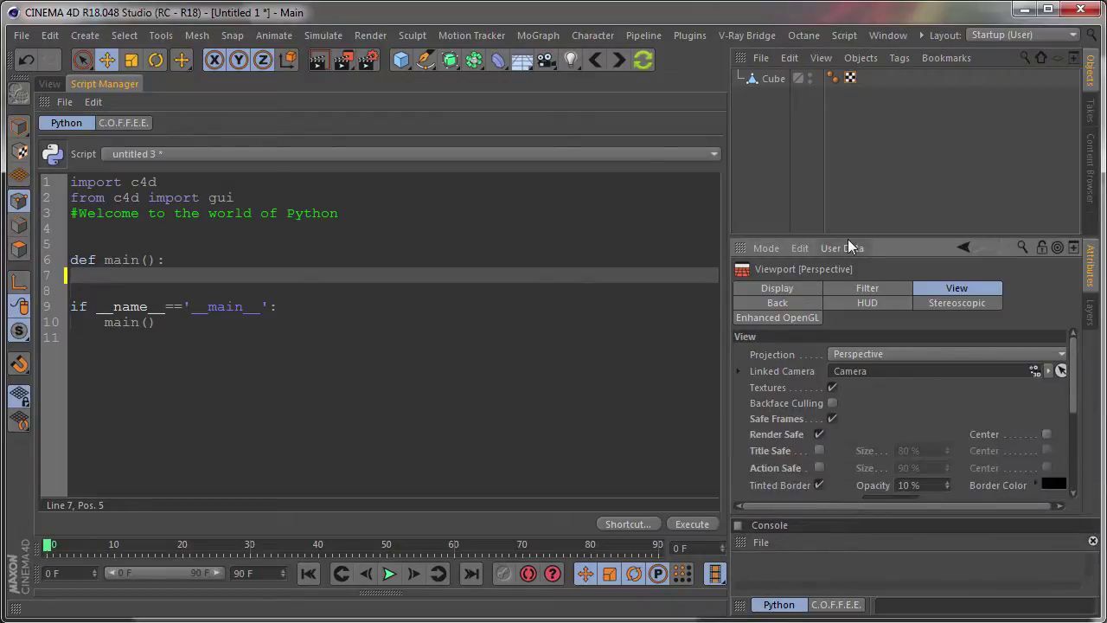
pyautogui.moveTo(851, 245); pyautogui.dragTo(851, 149)
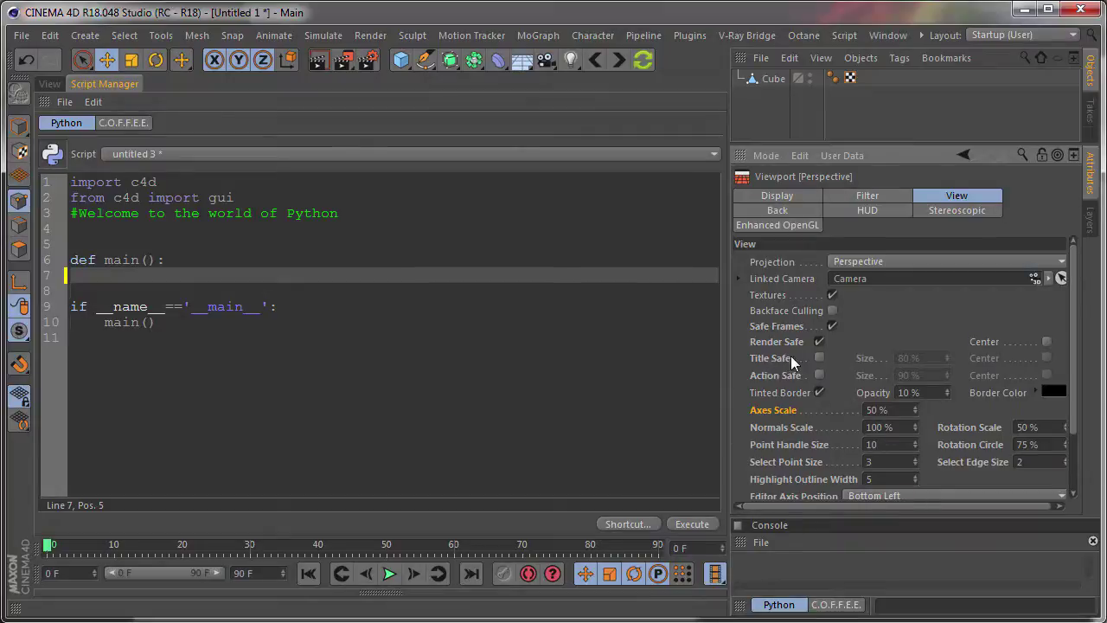
# Enable Title Safe (80 %) and Action Safe (90 %) for the perspective view, then return to the script
pyautogui.click(50, 86)
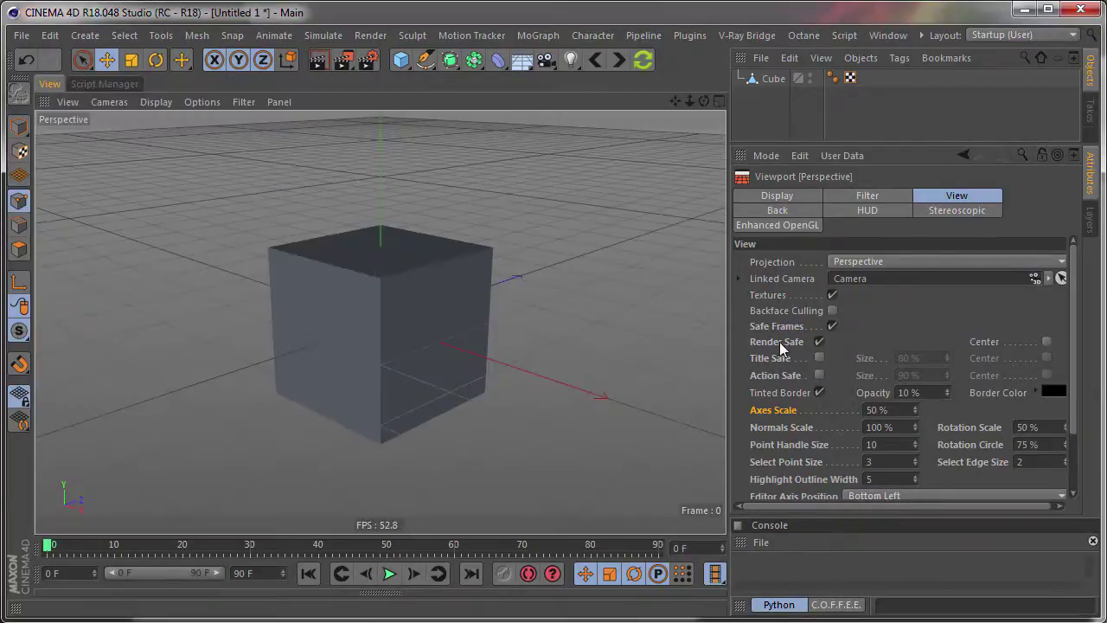
pyautogui.click(819, 357)
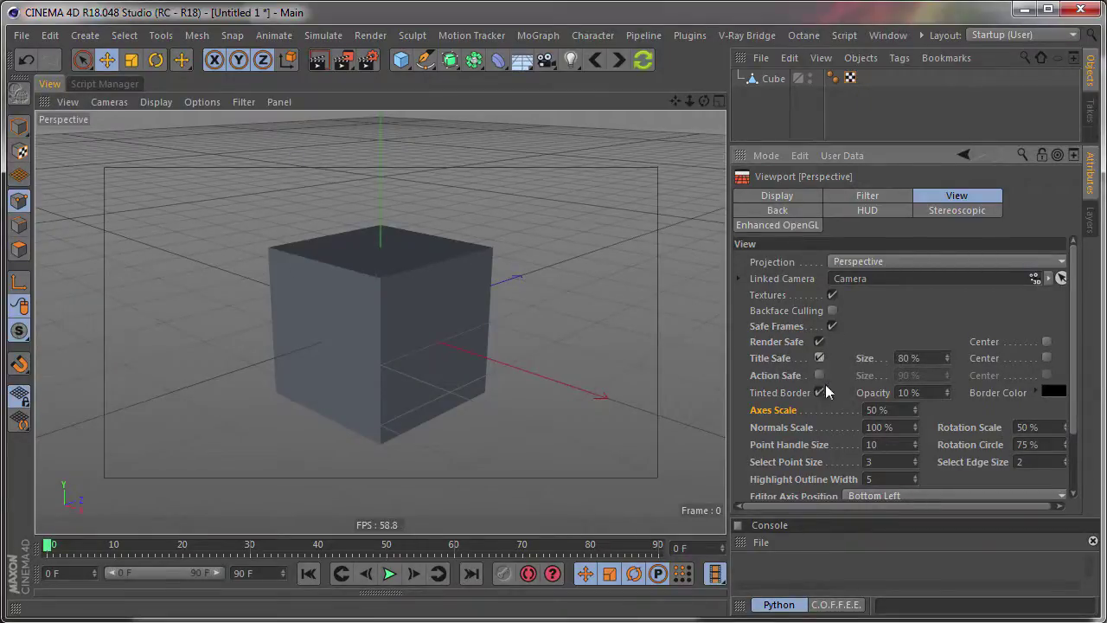
pyautogui.click(819, 375)
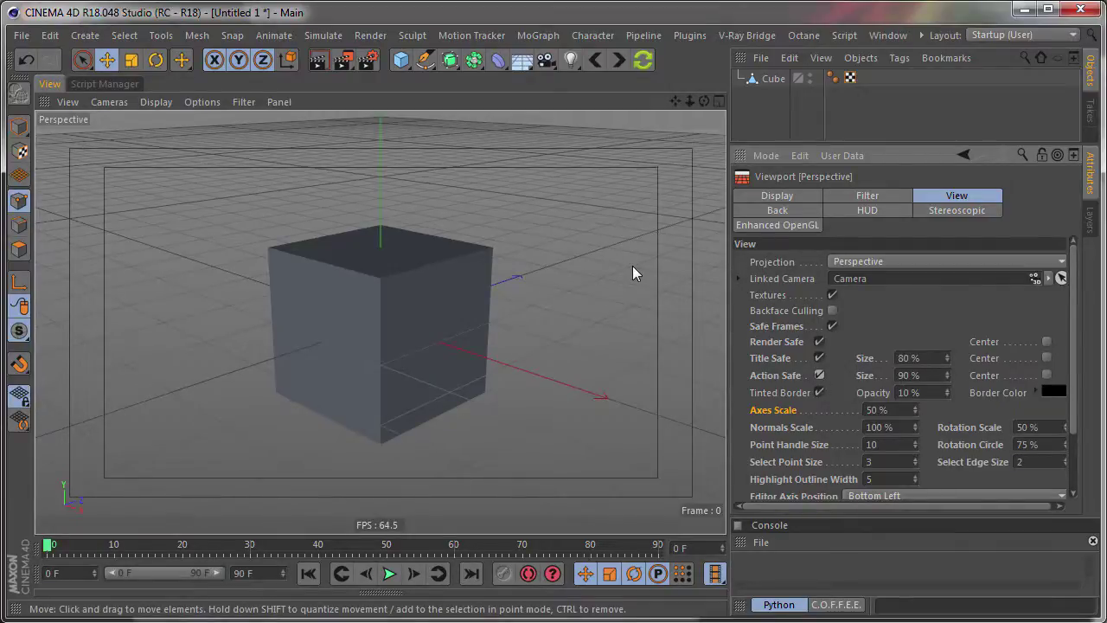
pyautogui.click(105, 84)
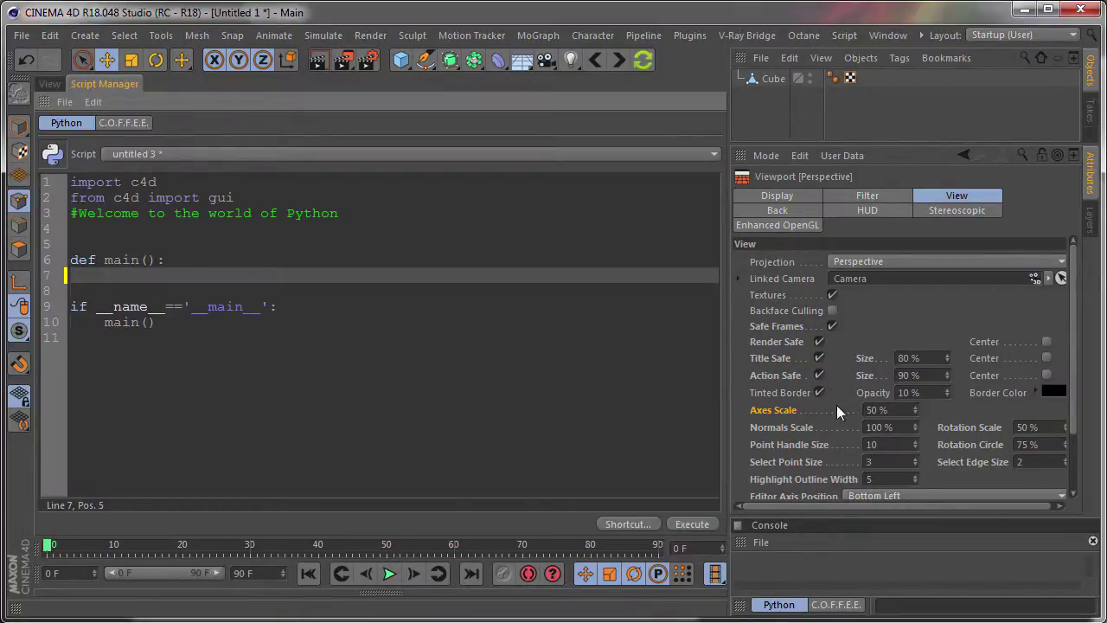
# Write bd = doc.GetActiveBaseDraw() on line 7 of the script
pyautogui.moveTo(828, 516); pyautogui.dragTo(826, 451)
pyautogui.scroll(-1, 874, 289)
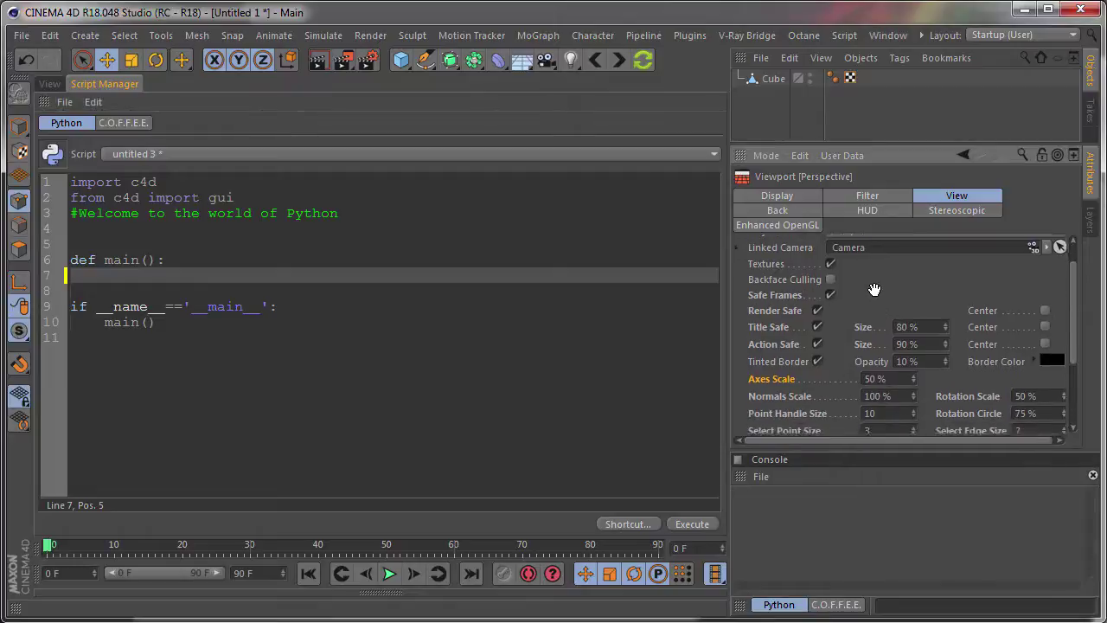
pyautogui.scroll(-2, 860, 321)
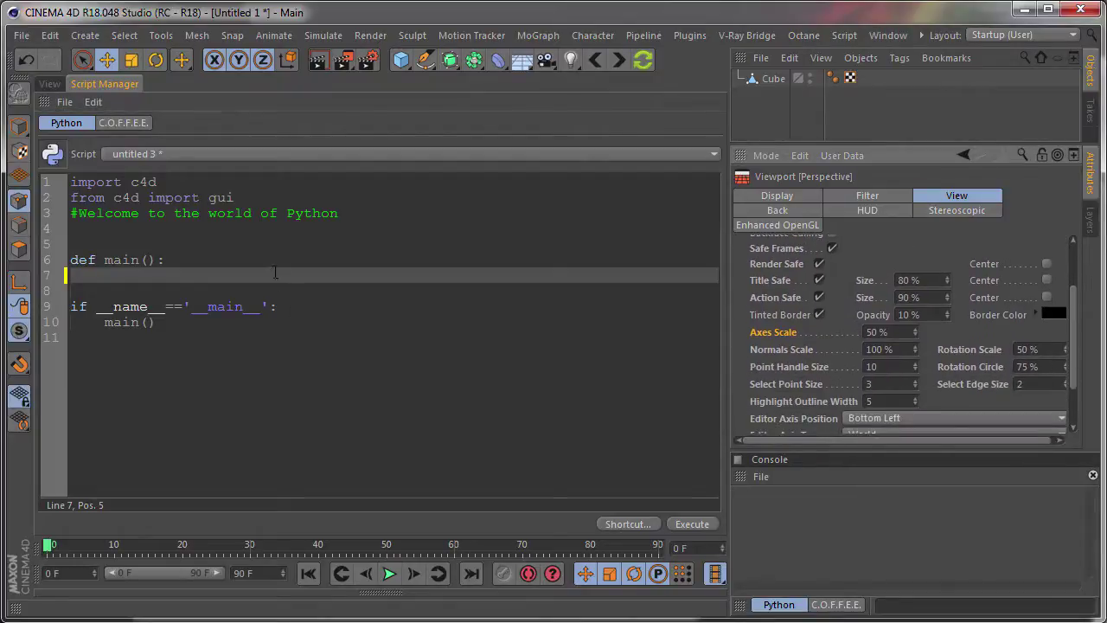
pyautogui.click(275, 273)
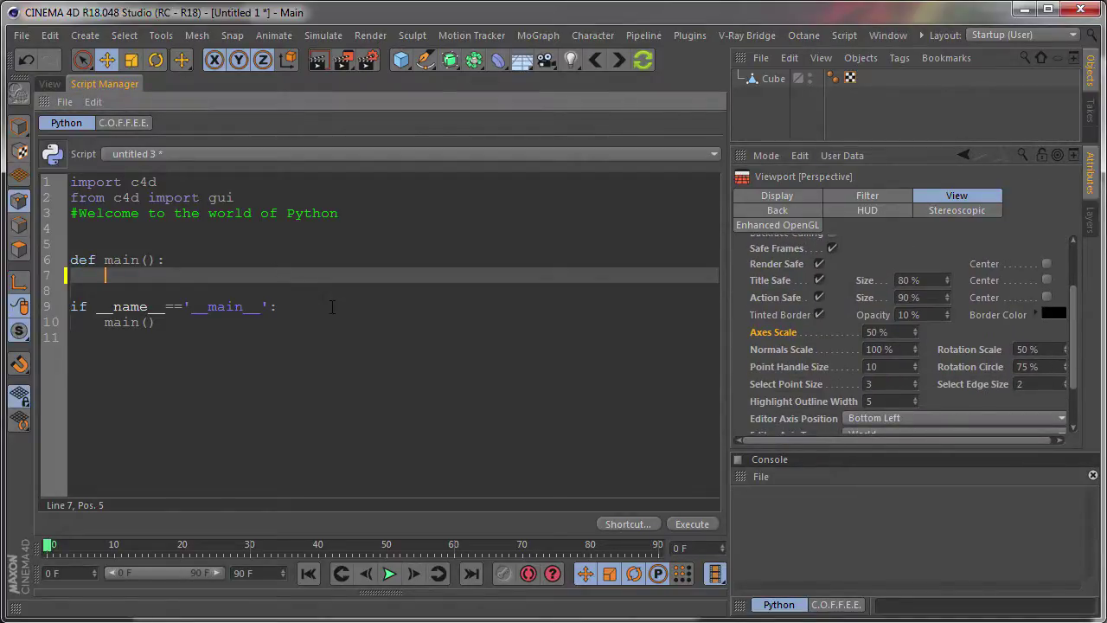
pyautogui.write('bd = ')
pyautogui.write('doc.')
pyautogui.write('Get')
pyautogui.write('Active')
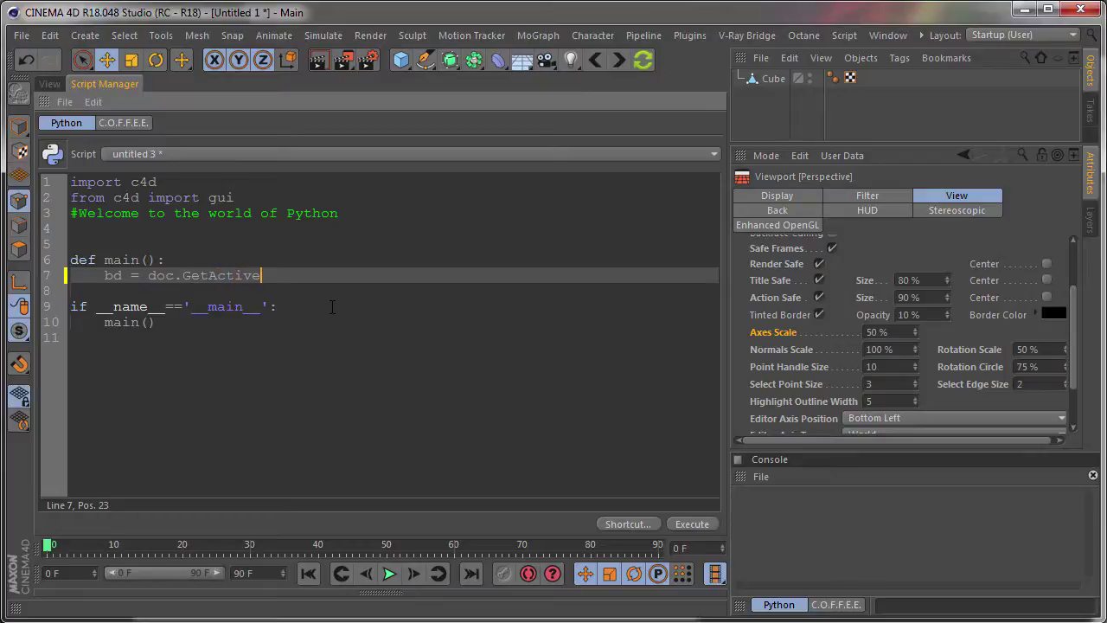
pyautogui.write('Base')
pyautogui.write('Draw(')
pyautogui.press('Right')
pyautogui.press('Return')
pyautogui.press('Return')
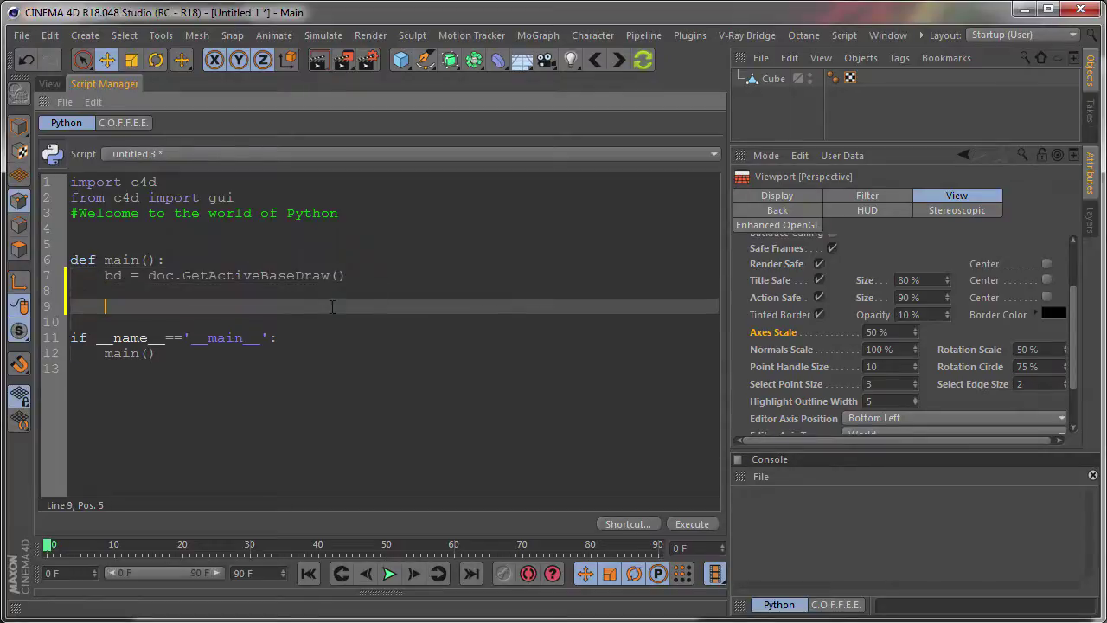
# On line 9, set bd[c4d.BASEDRAW_DATA_TITLESAFE] = not bd[c4d.BASEDRAW_DATA_TITLESAFE]
pyautogui.write('bd')
pyautogui.moveTo(765, 288); pyautogui.dragTo(276, 313)
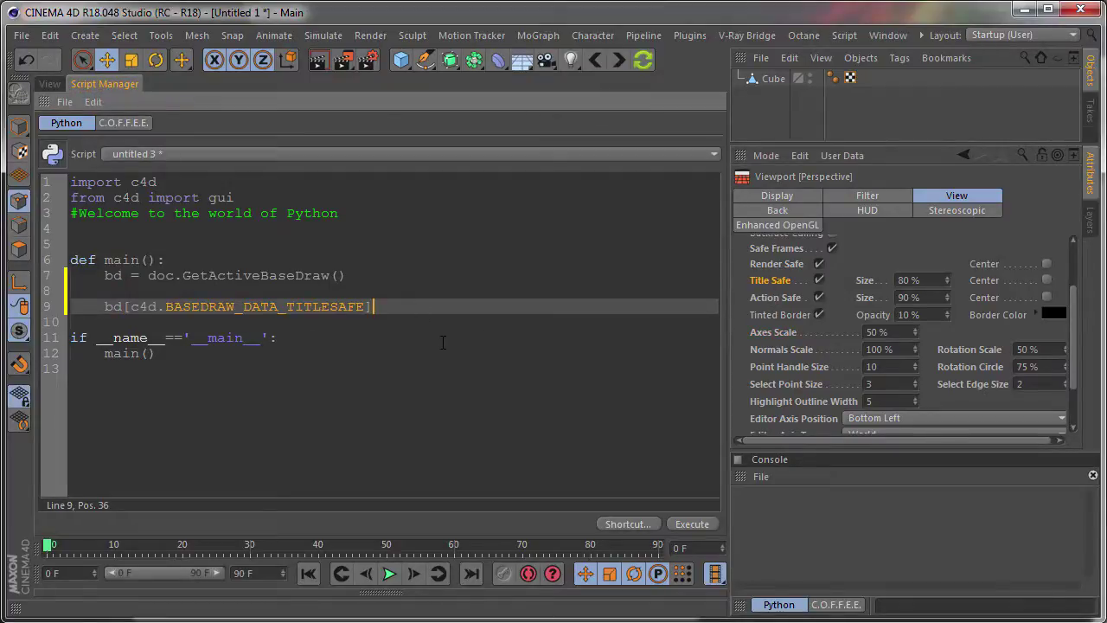
pyautogui.write('= not ')
pyautogui.write('bd')
pyautogui.moveTo(372, 306); pyautogui.dragTo(123, 306)
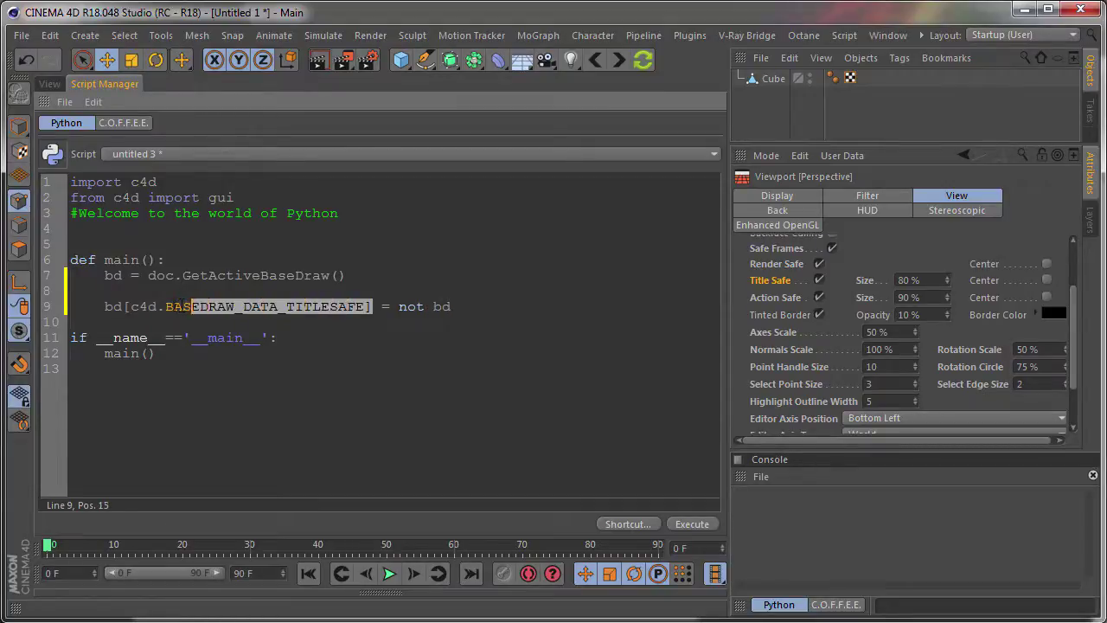
pyautogui.hotkey('ctrl', 'c')
pyautogui.press('End')
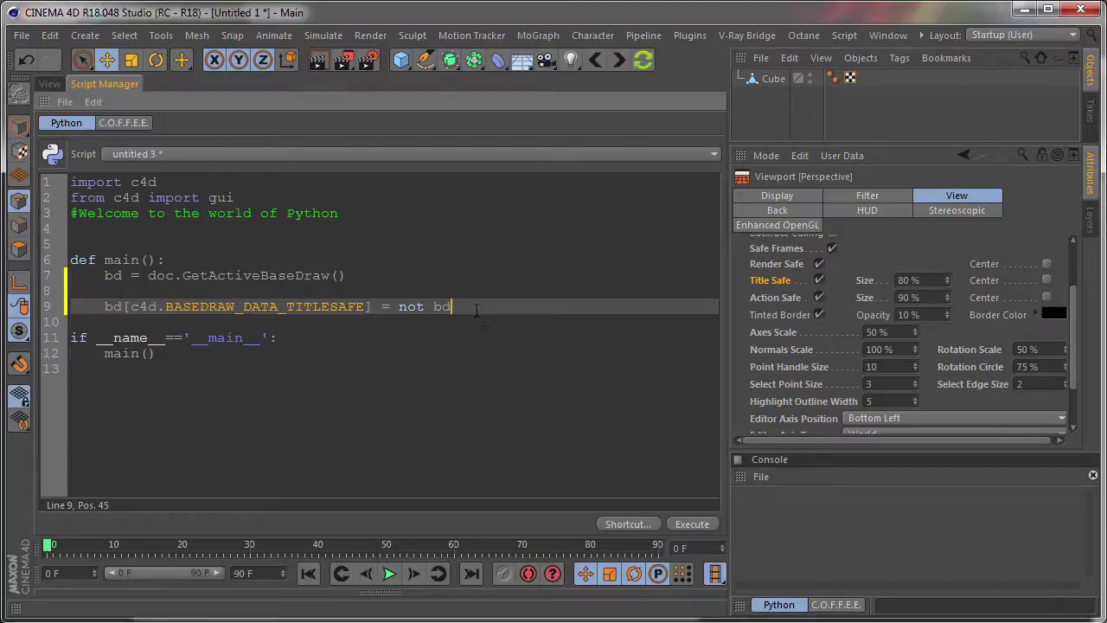
pyautogui.hotkey('ctrl', 'v')
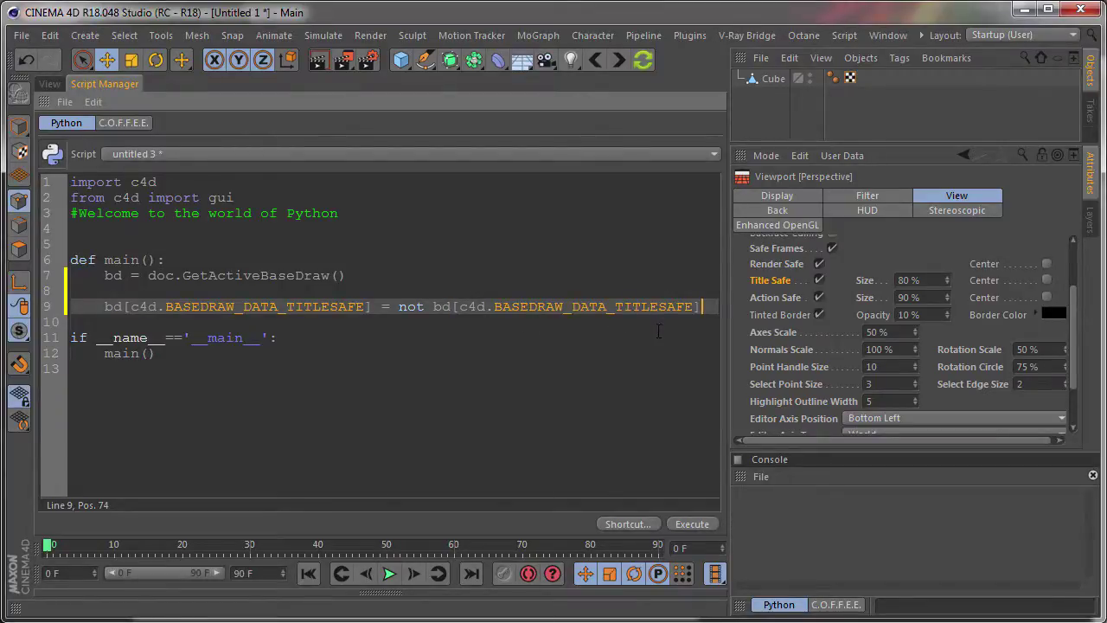
pyautogui.press('Return')
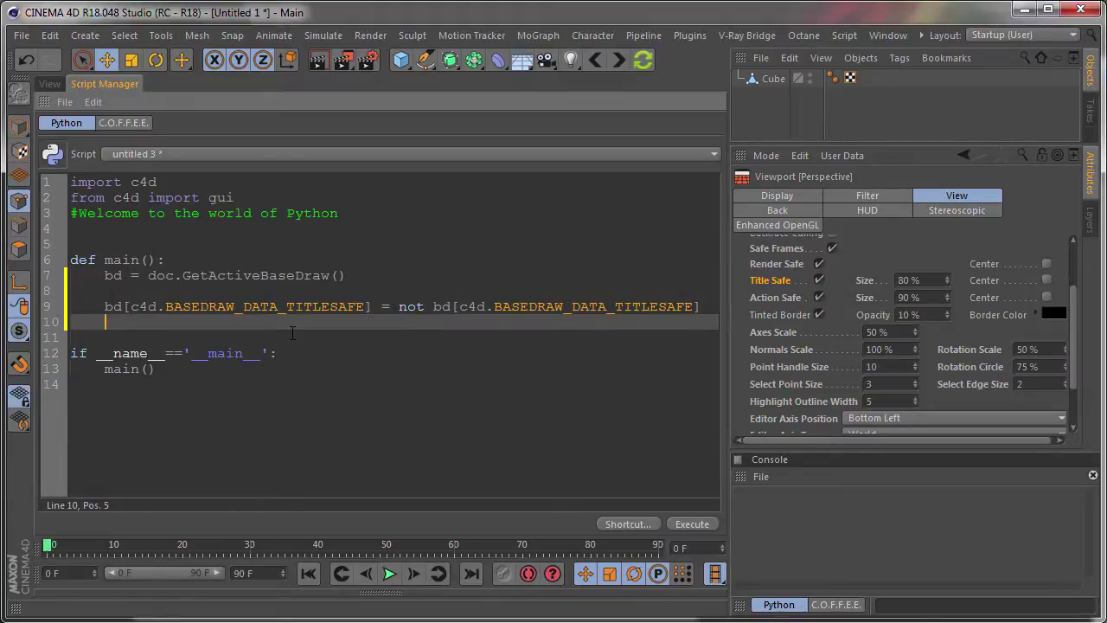
# On line 10, set bd[c4d.BASEDRAW_DATA_ACTIONSAFE] to the negation of its current value
pyautogui.write('bd')
pyautogui.moveTo(770, 299); pyautogui.dragTo(328, 327)
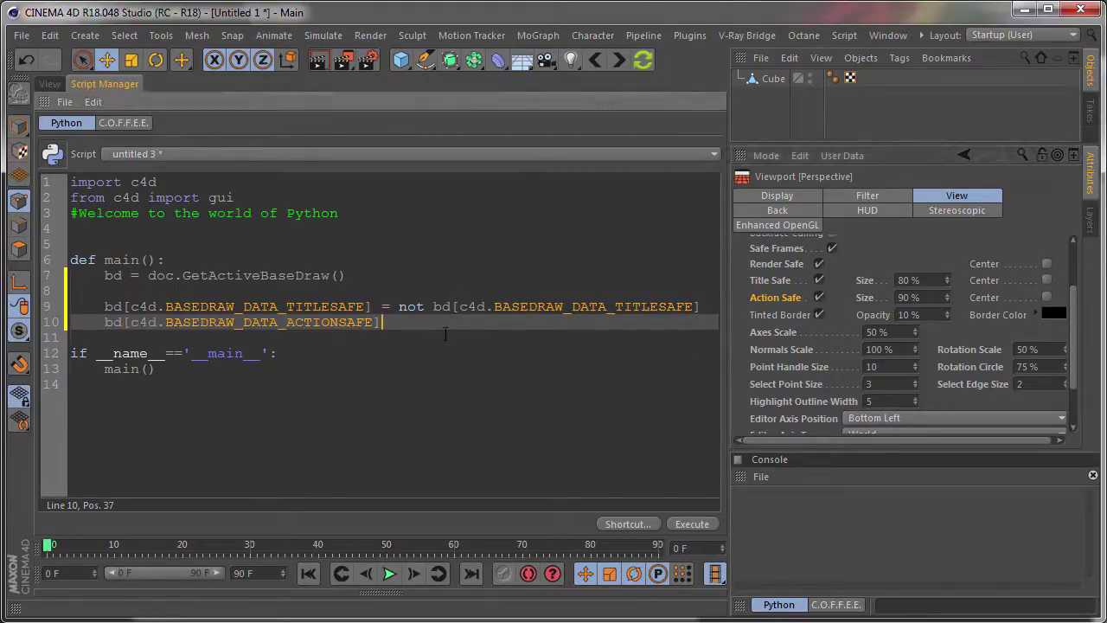
pyautogui.write(' =')
pyautogui.moveTo(398, 306); pyautogui.dragTo(451, 306)
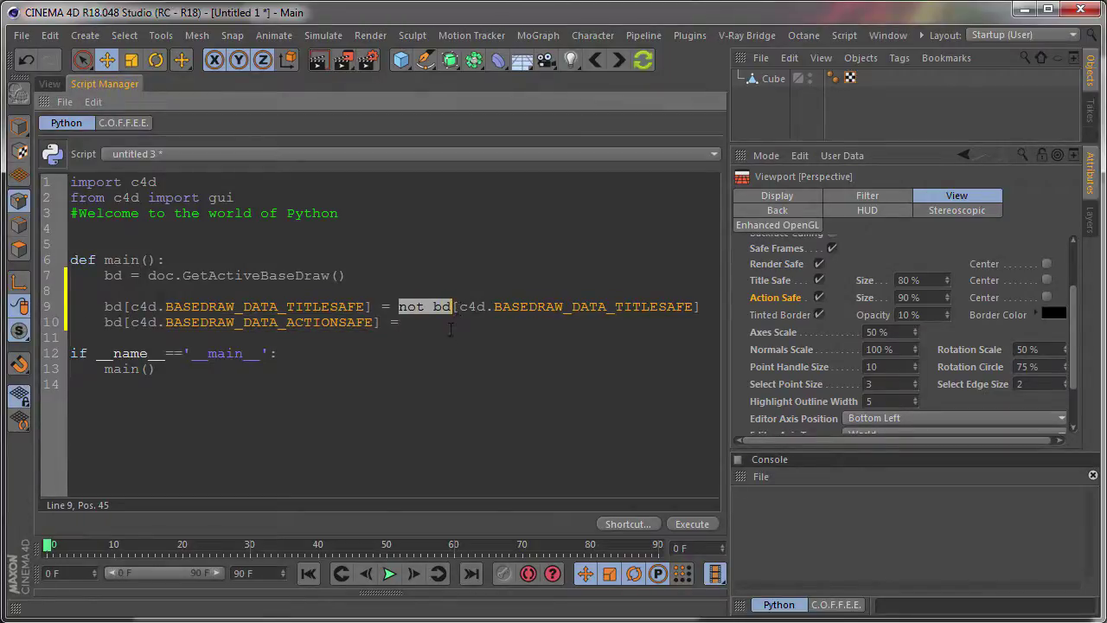
pyautogui.hotkey('ctrl', 'c')
pyautogui.click(449, 328)
pyautogui.hotkey('ctrl', 'v')
pyautogui.click(390, 322)
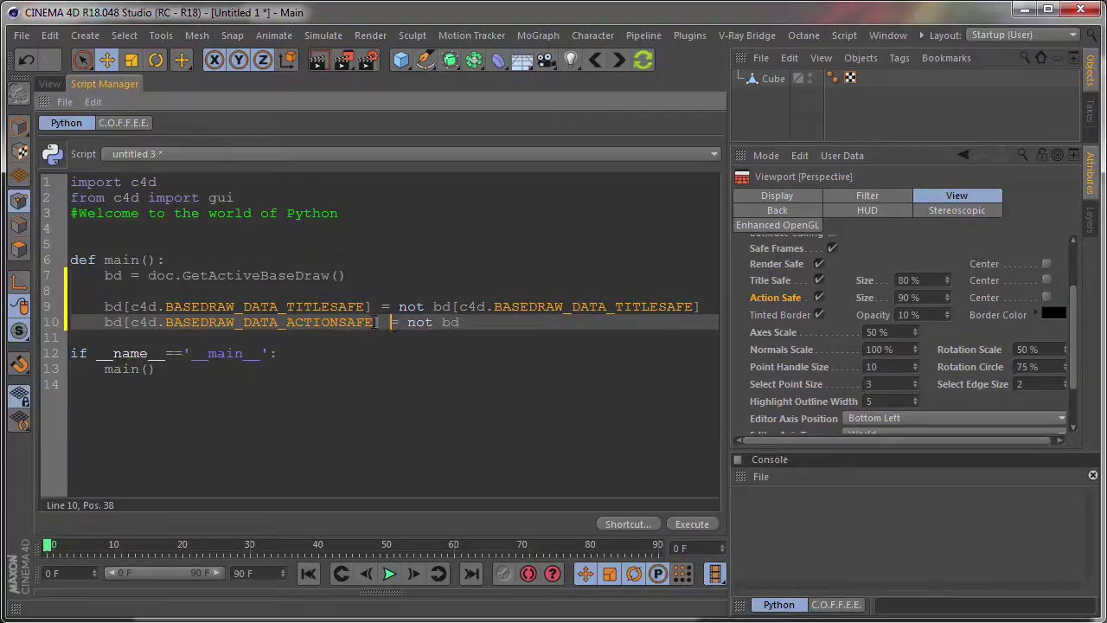
pyautogui.moveTo(389, 322); pyautogui.dragTo(125, 322)
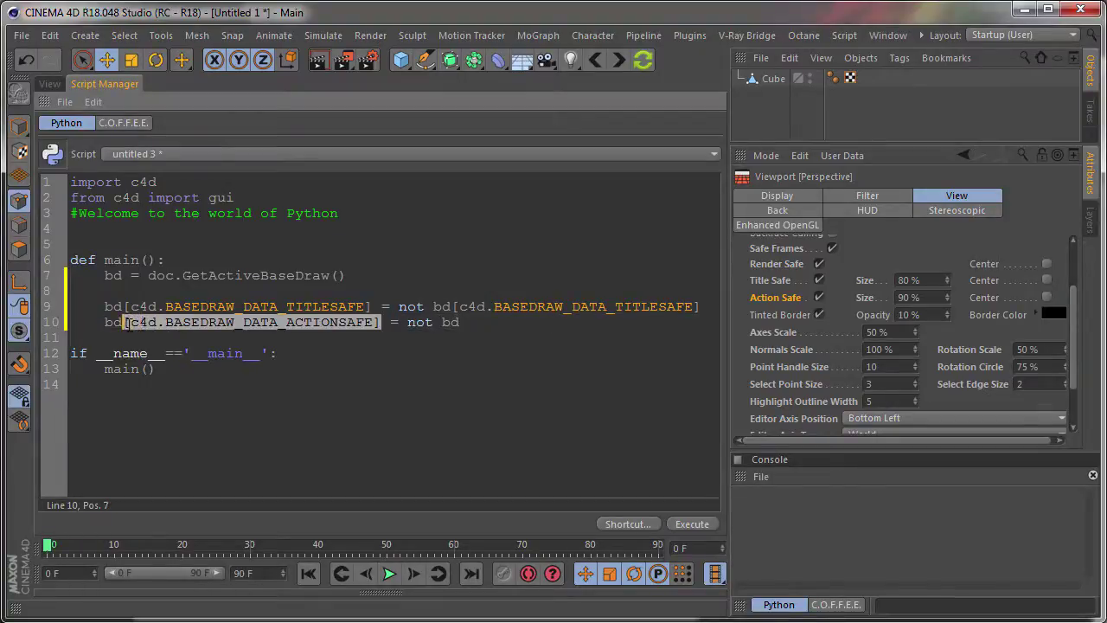
pyautogui.click(481, 325)
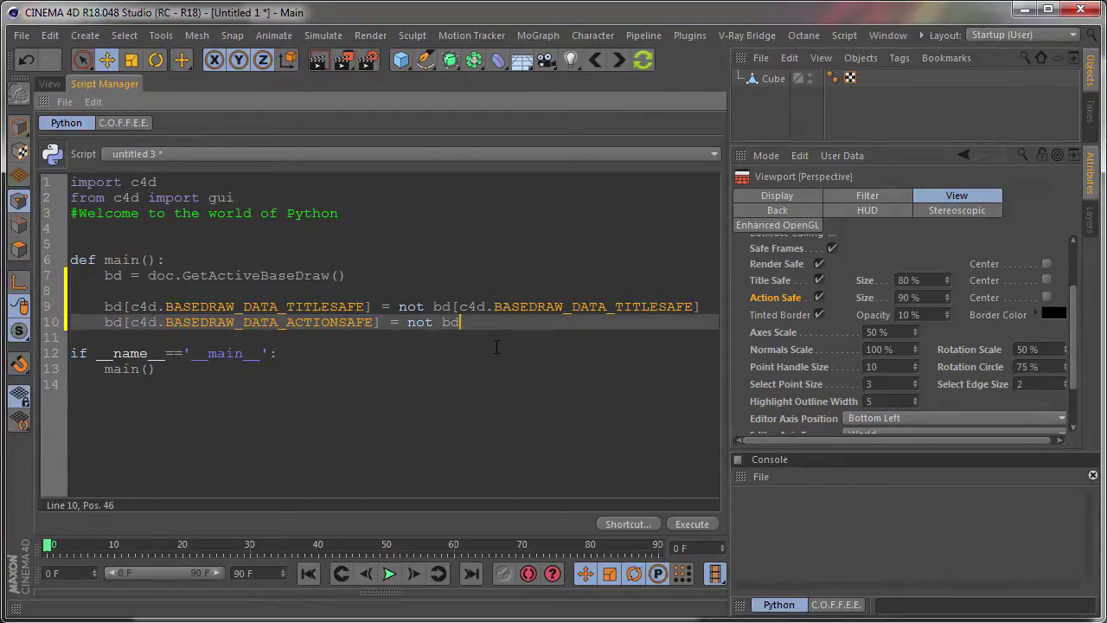
pyautogui.hotkey('ctrl', 'v')
# Add c4d.EventAdd() on line 12 and execute the script to toggle both safe frames
pyautogui.click(235, 343)
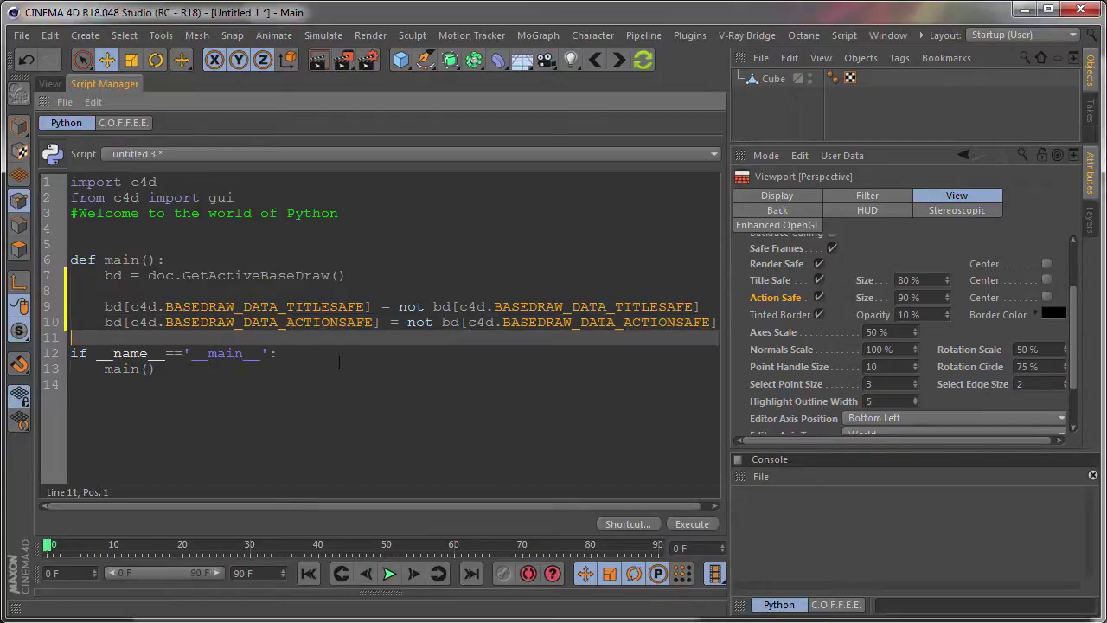
pyautogui.press('Tab')
pyautogui.press('Return')
pyautogui.write('c4')
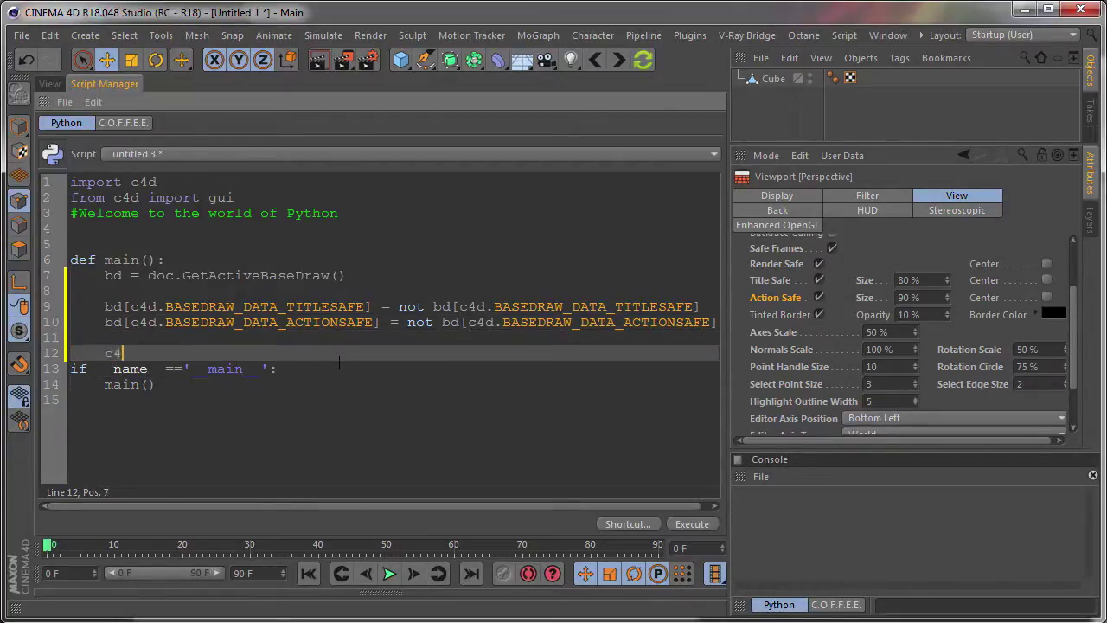
pyautogui.write('d.')
pyautogui.write('Ev')
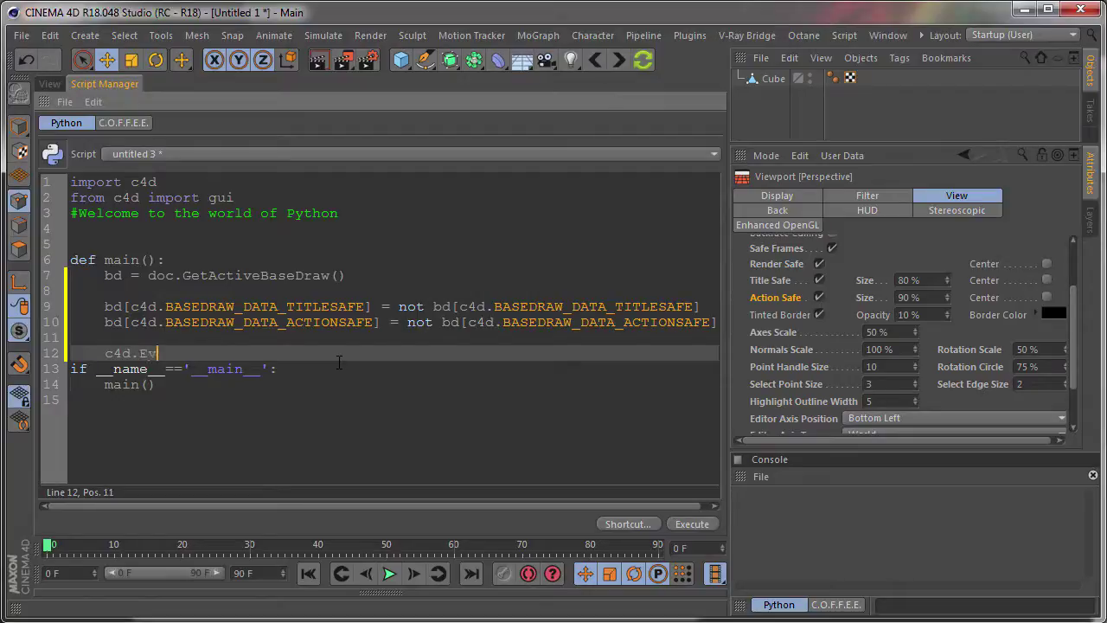
pyautogui.write('entAdd')
pyautogui.write('(')
pyautogui.press('Right')
pyautogui.press('Return')
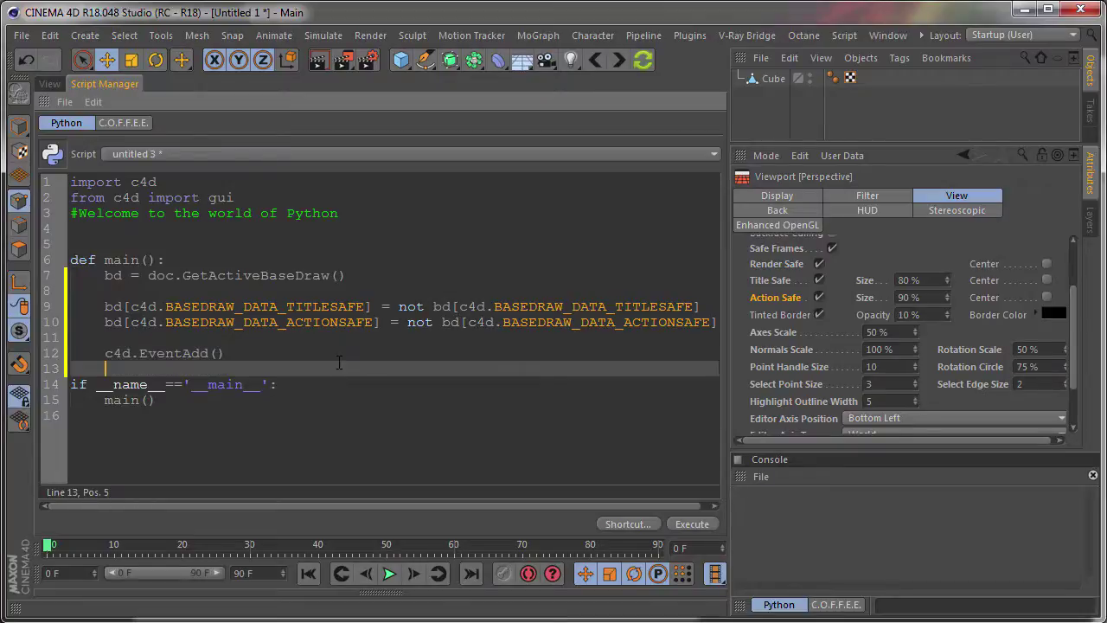
pyautogui.click(697, 529)
pyautogui.click(697, 527)
# Run the script repeatedly from Script Manager and the viewport toolbar, ending with both safe frames on
pyautogui.click(697, 527)
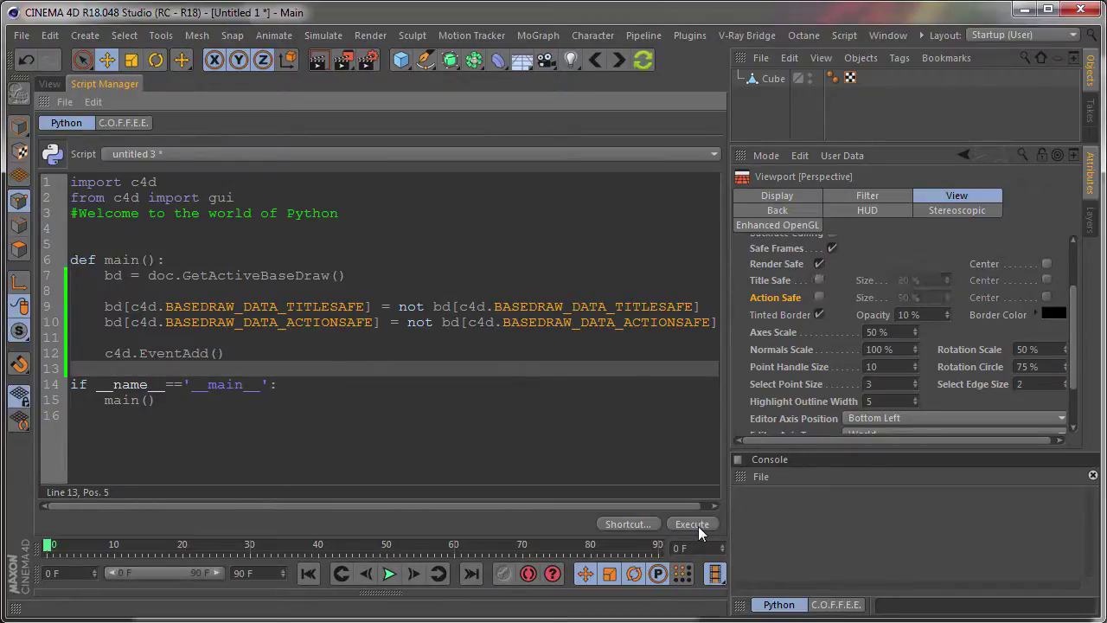
pyautogui.click(697, 528)
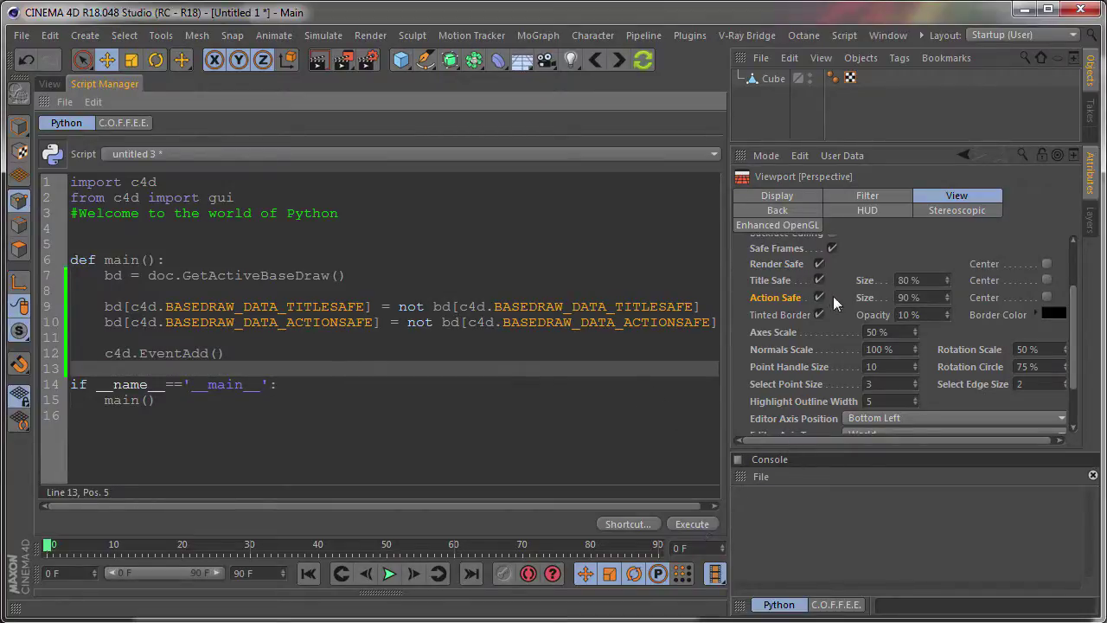
pyautogui.click(52, 85)
pyautogui.click(96, 84)
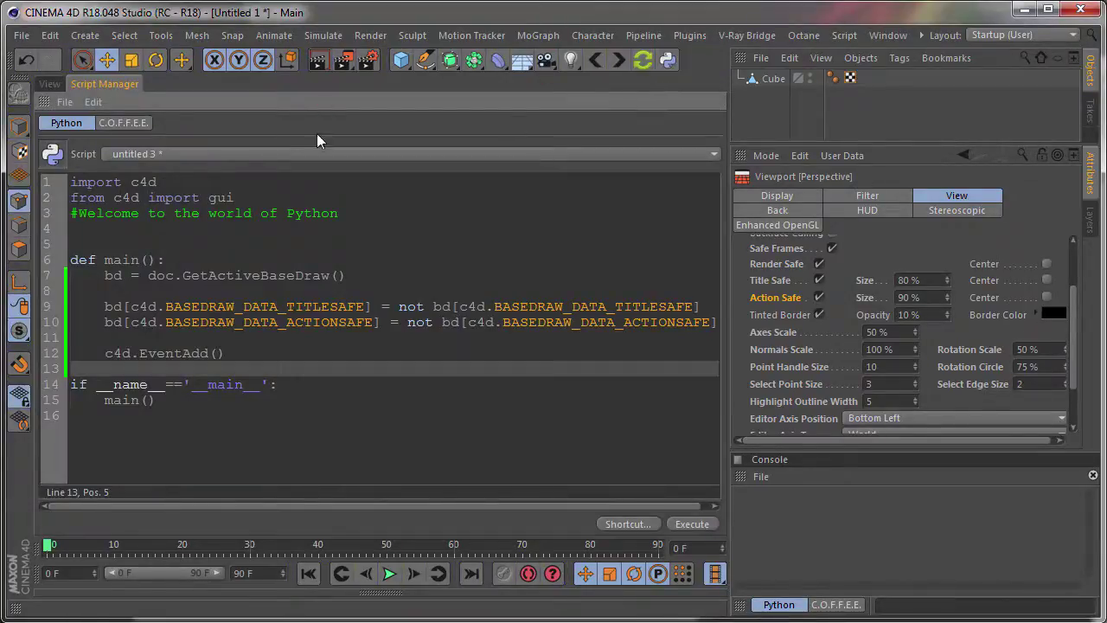
pyautogui.click(50, 84)
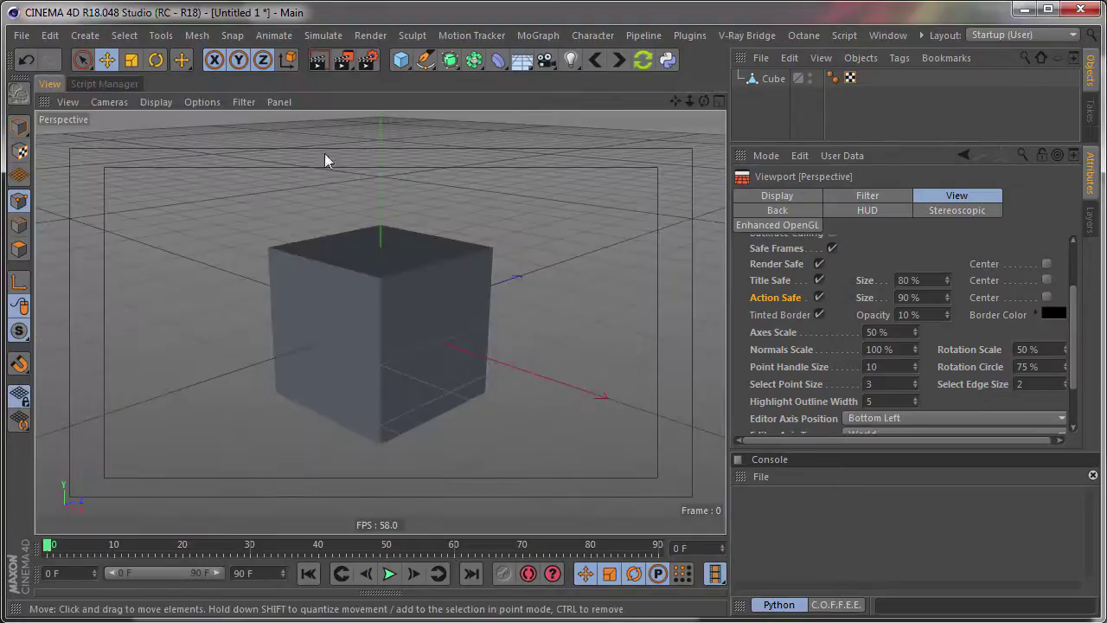
pyautogui.click(667, 64)
pyautogui.click(667, 64)
pyautogui.click(668, 64)
pyautogui.click(667, 64)
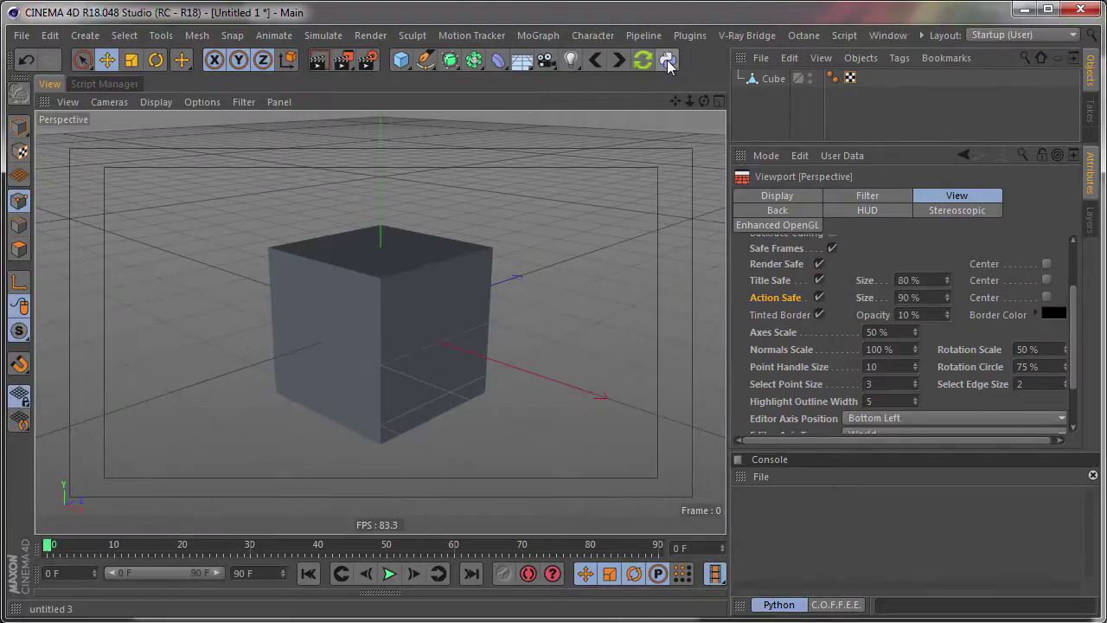
pyautogui.click(667, 64)
pyautogui.click(668, 64)
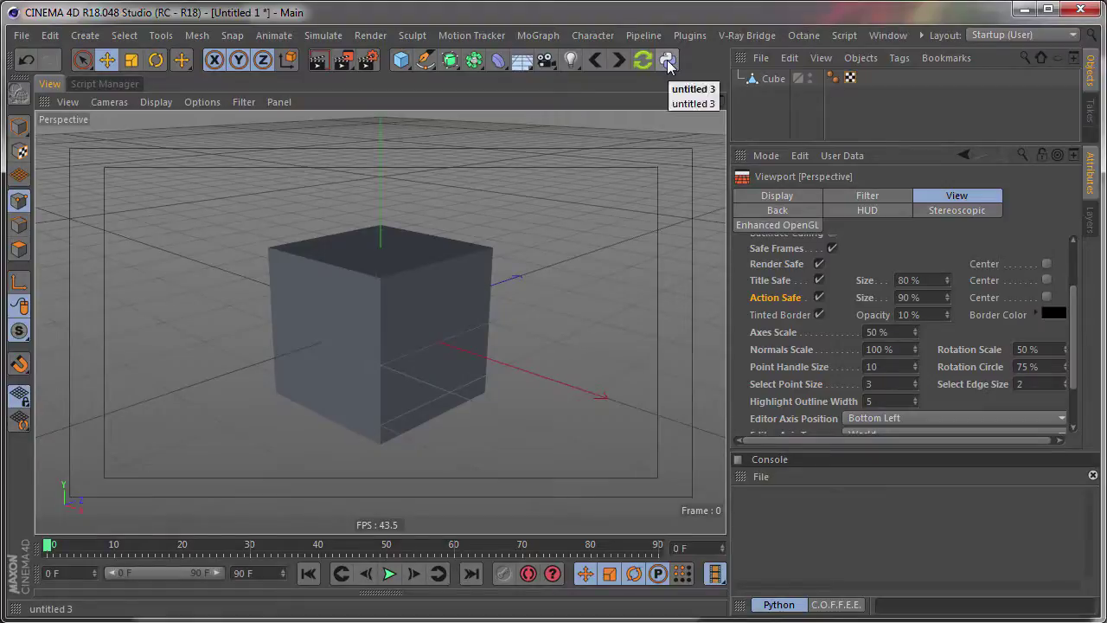
pyautogui.click(667, 64)
pyautogui.click(668, 64)
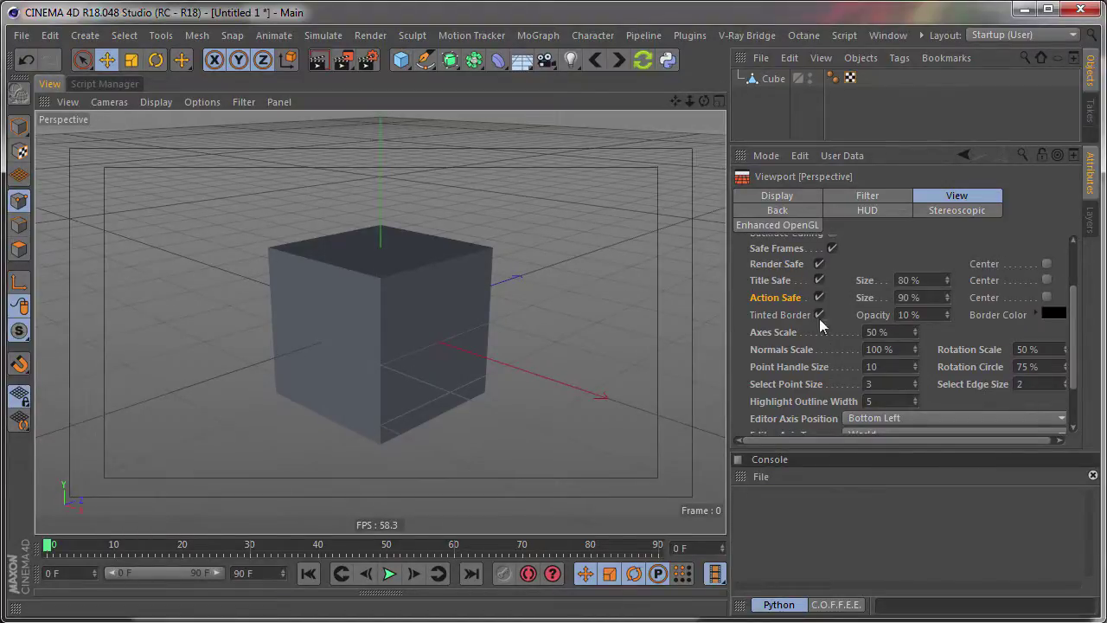
# Show the viewport's Filter settings in an enlarged Attributes panel, then return to Script Manager
pyautogui.scroll(-1, 863, 253)
pyautogui.scroll(-2, 863, 253)
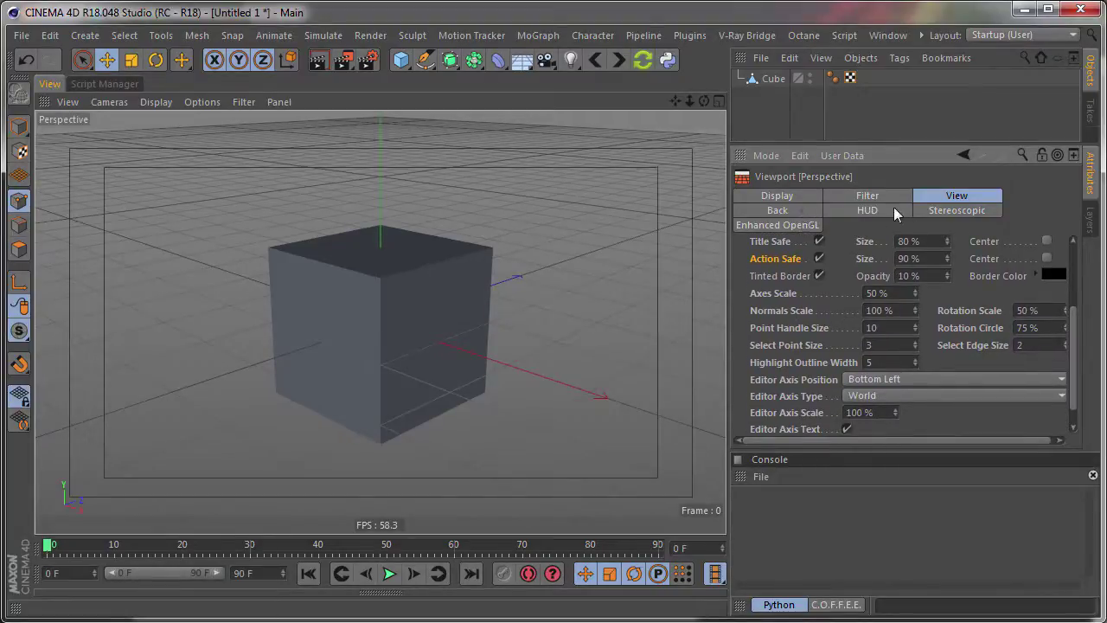
pyautogui.click(866, 199)
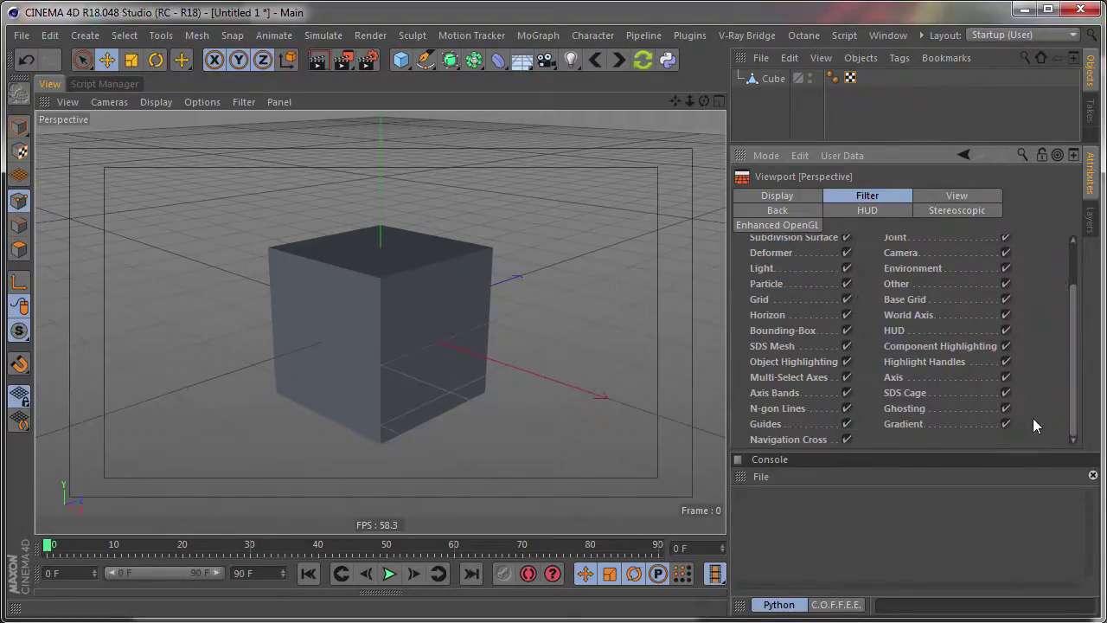
pyautogui.moveTo(923, 451); pyautogui.dragTo(922, 490)
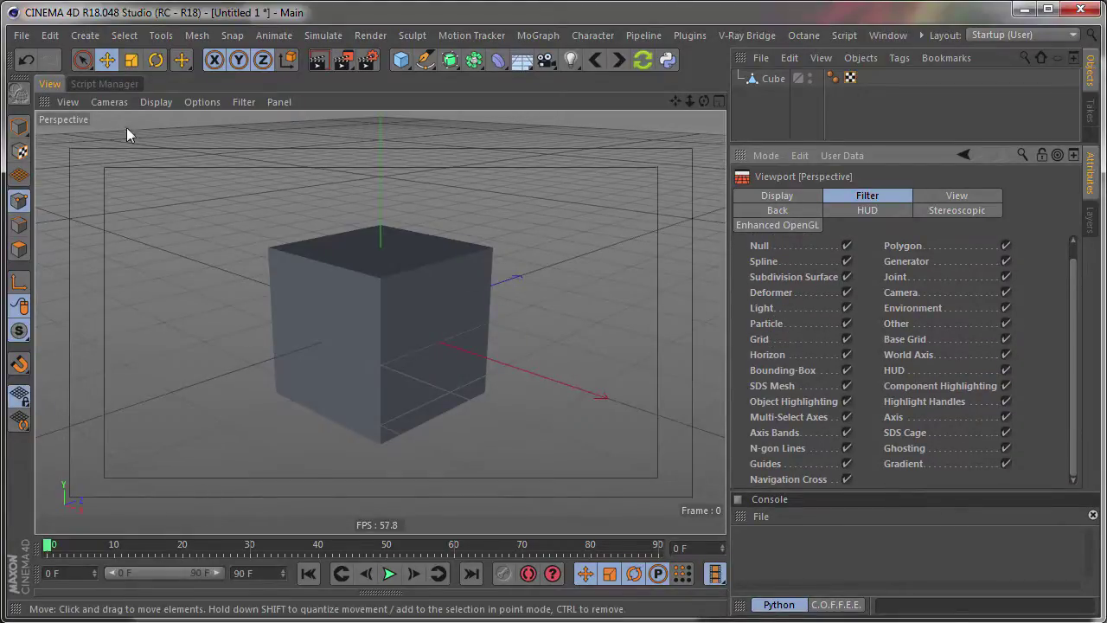
pyautogui.click(103, 83)
# On line 11, set bd[c4d.BASEDRAW_DISPLAYFILTER_HORIZON] = not bd[c4d.BASEDRAW_DISPLAYFILTER_HORIZON]
pyautogui.click(184, 337)
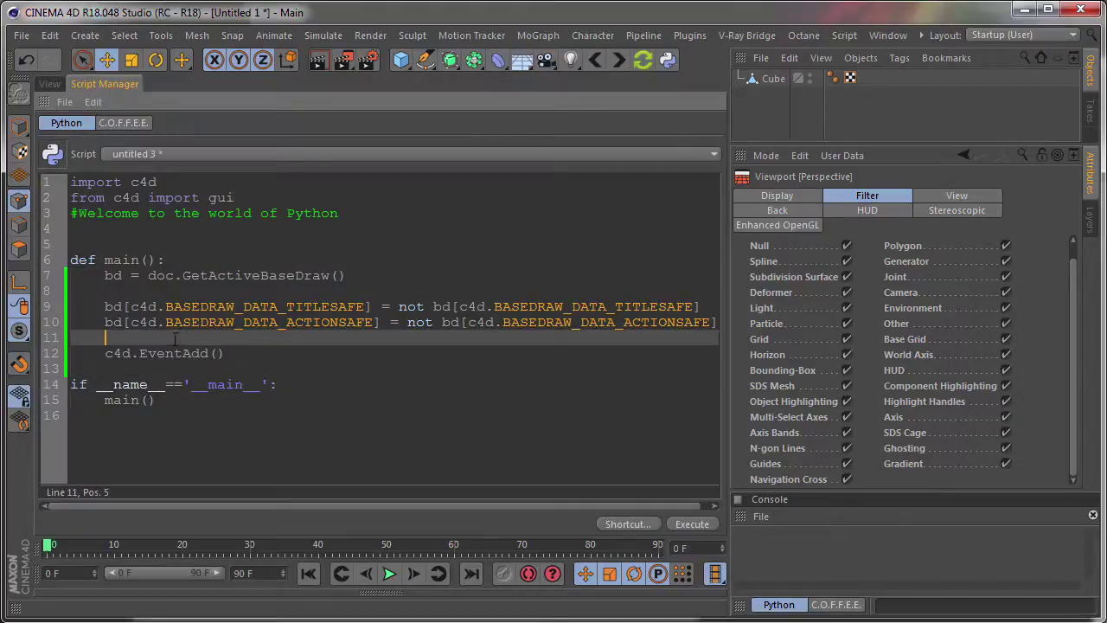
pyautogui.write('bd')
pyautogui.moveTo(769, 355); pyautogui.dragTo(287, 333)
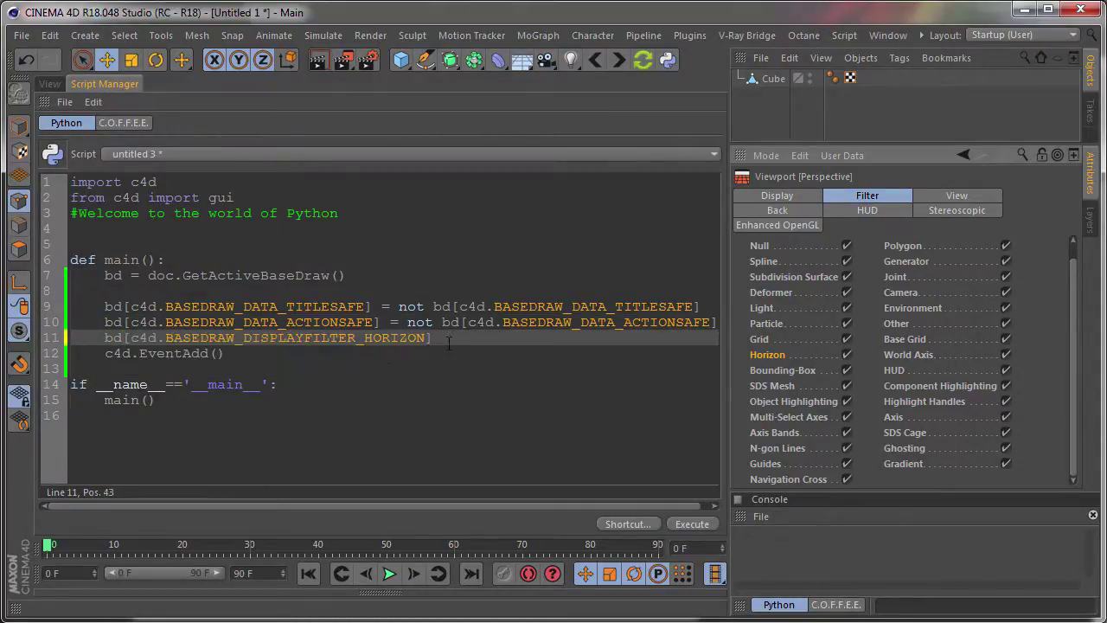
pyautogui.write(' = ')
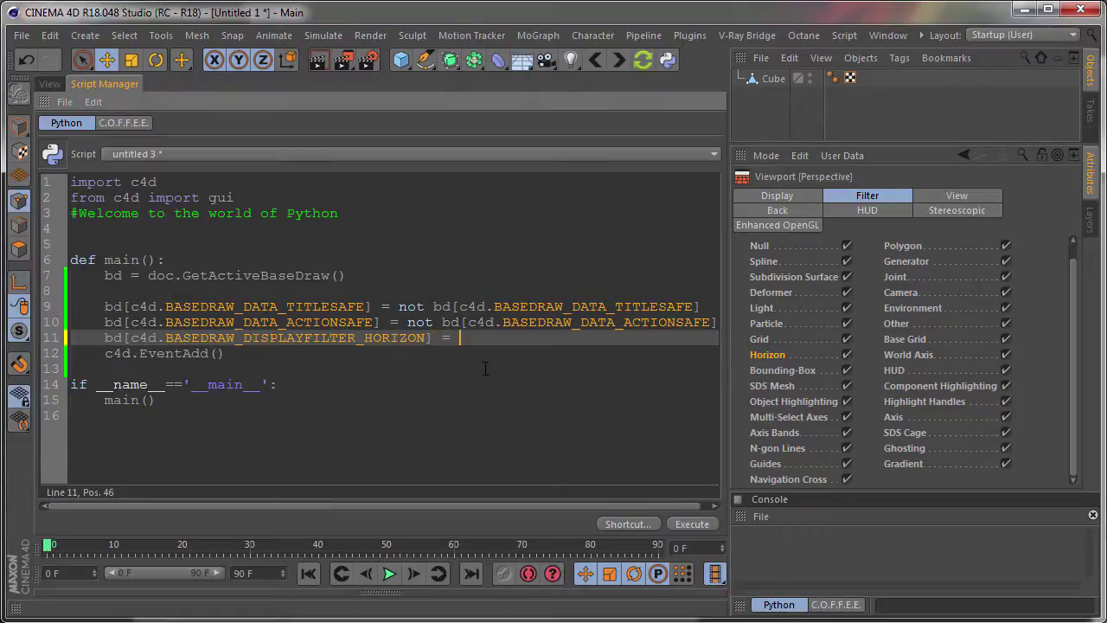
pyautogui.write('bd')
pyautogui.click(460, 338)
pyautogui.write('not bd')
pyautogui.hotkey('ctrl', 'v')
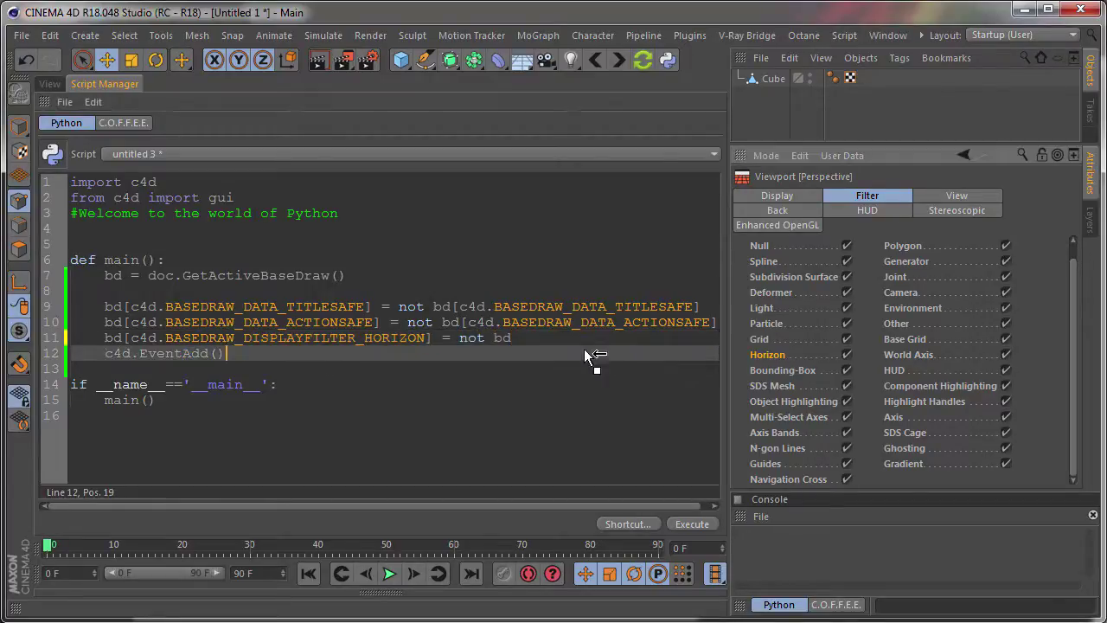
# Orbit the viewport to a low angle and run the script to toggle the Horizon filter
pyautogui.click(57, 83)
pyautogui.keyDown('alt'); pyautogui.moveTo(564, 197); pyautogui.dragTo(546, 204); pyautogui.keyUp('alt')
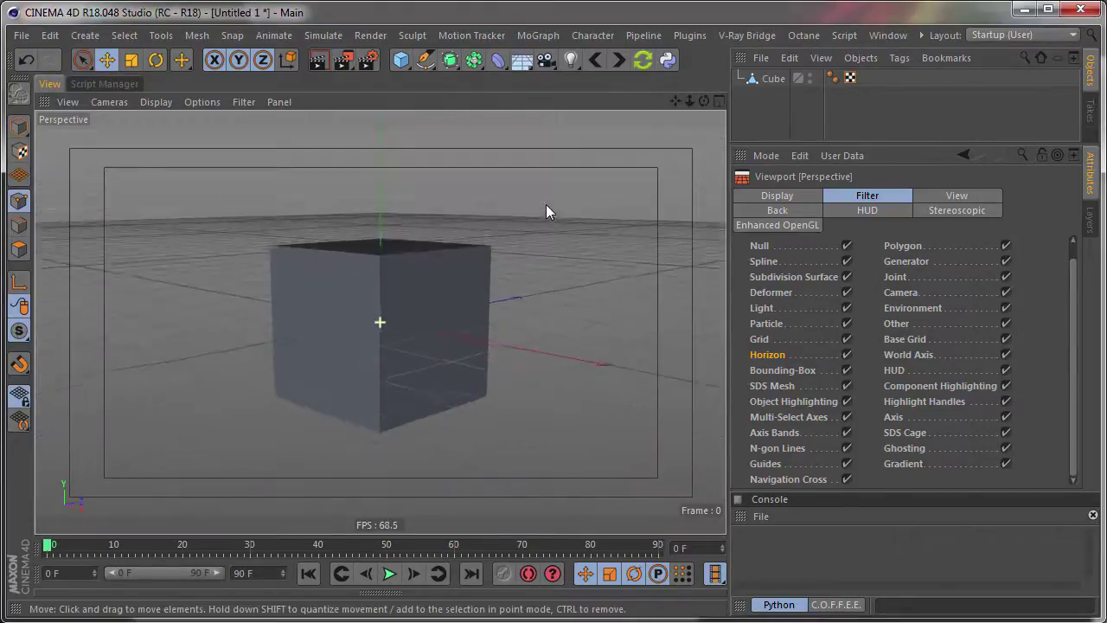
pyautogui.click(666, 60)
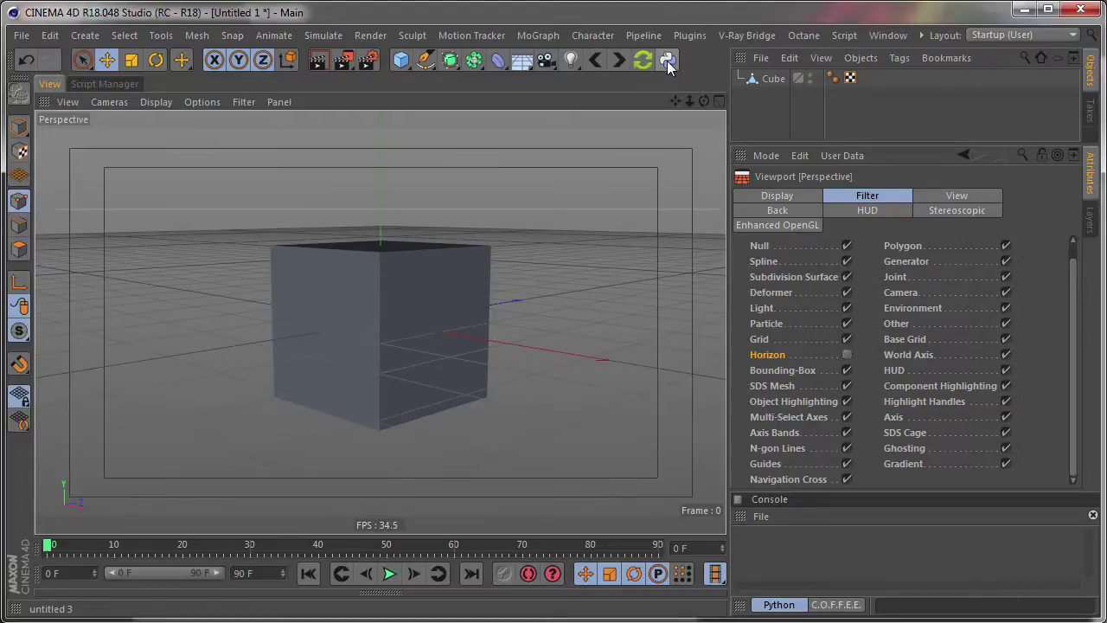
pyautogui.keyDown('alt'); pyautogui.moveTo(437, 294); pyautogui.dragTo(423, 306); pyautogui.keyUp('alt')
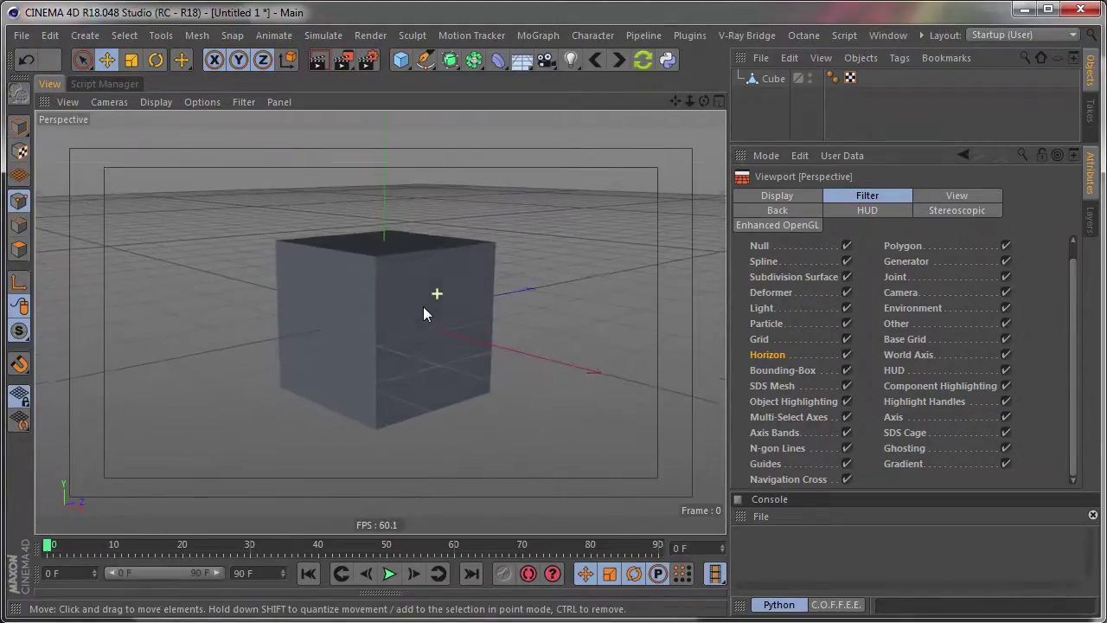
pyautogui.click(124, 85)
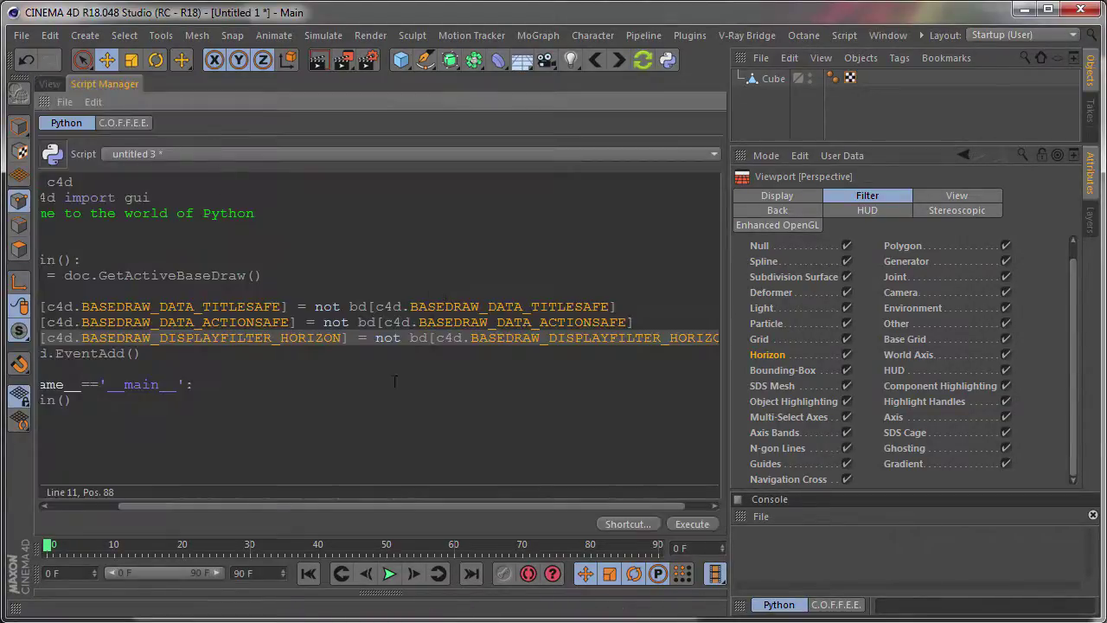
# Review the Viewport Display and View settings, then return to the 3D view and select the Cube
pyautogui.moveTo(356, 507); pyautogui.dragTo(279, 507)
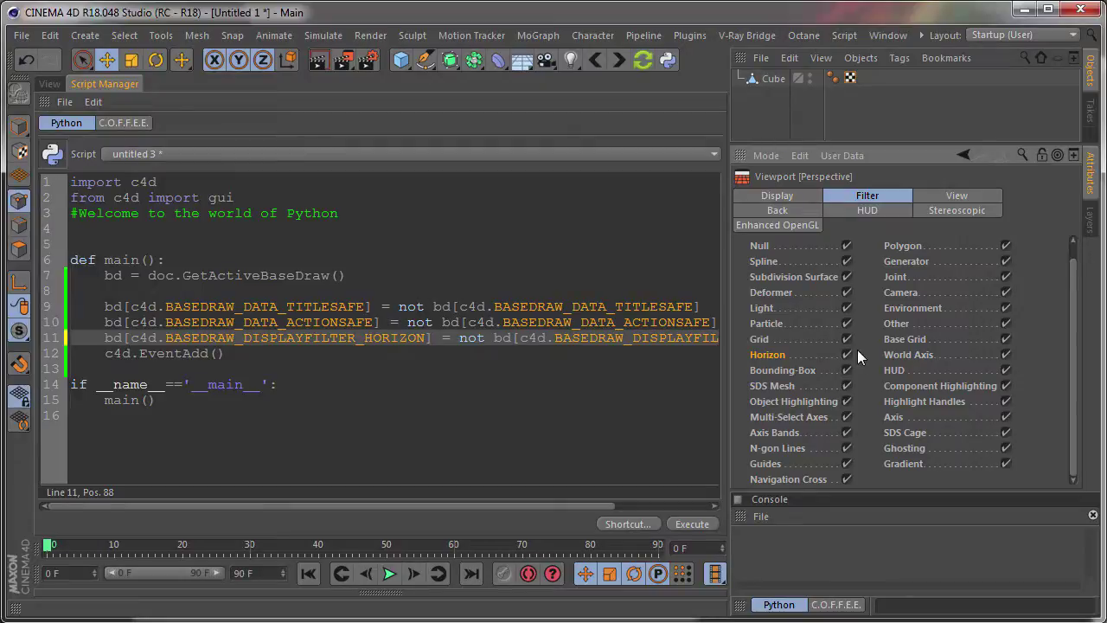
pyautogui.click(800, 196)
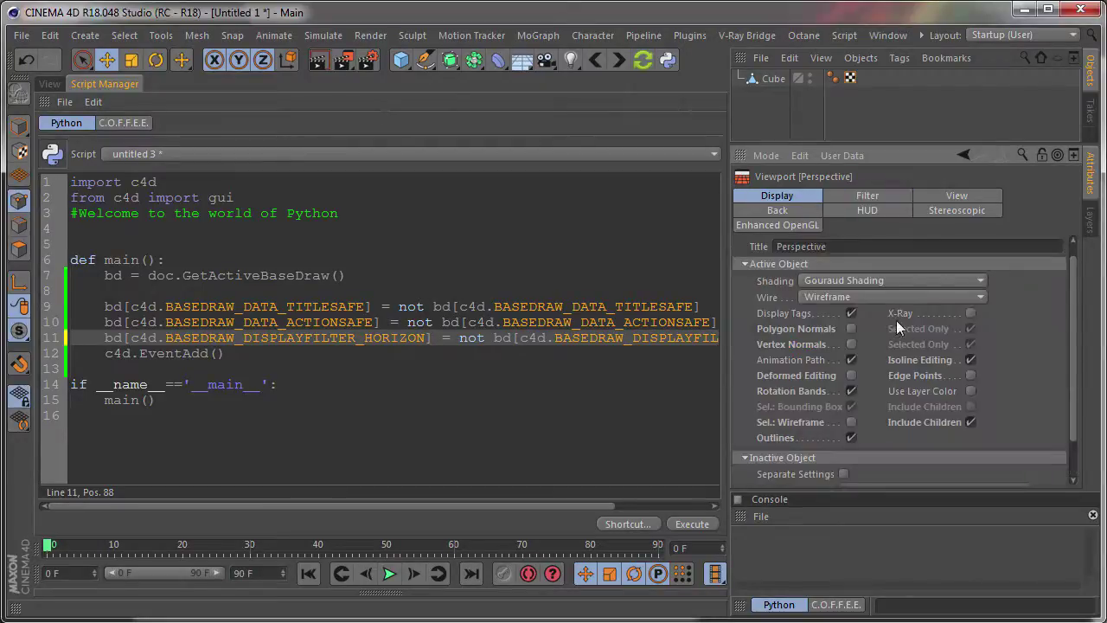
pyautogui.click(942, 195)
pyautogui.scroll(-2, 908, 276)
pyautogui.scroll(-2, 906, 290)
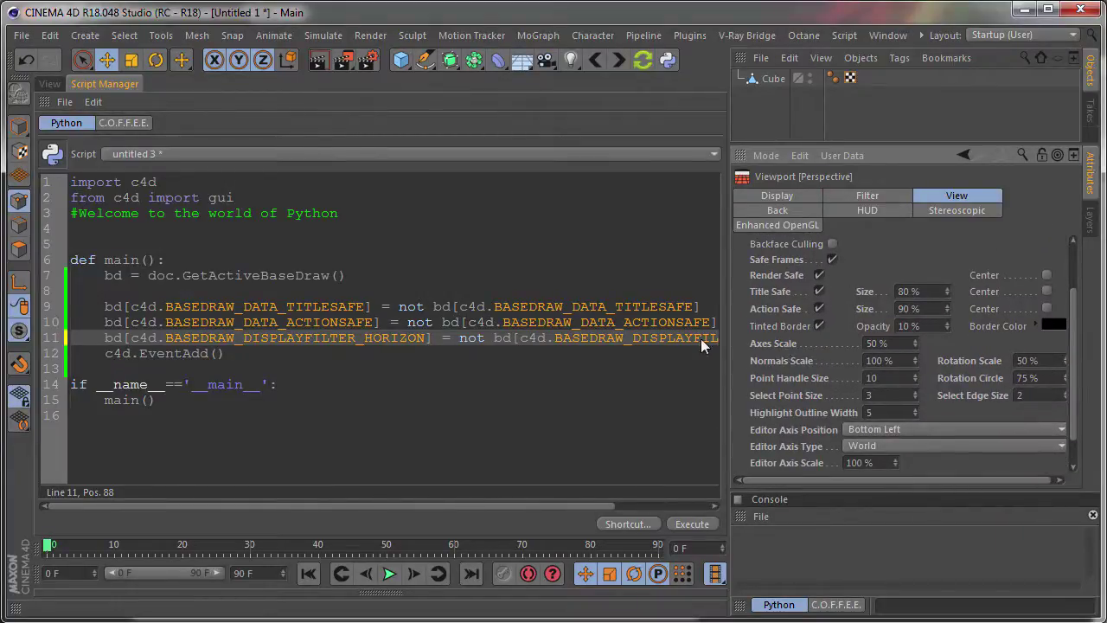
pyautogui.click(53, 82)
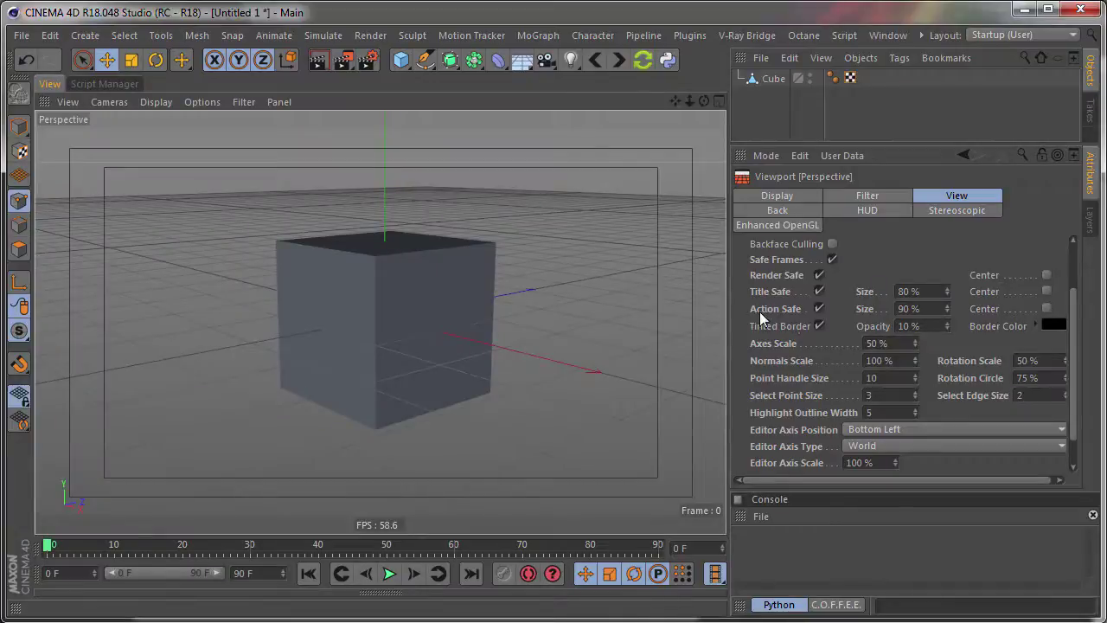
pyautogui.click(374, 255)
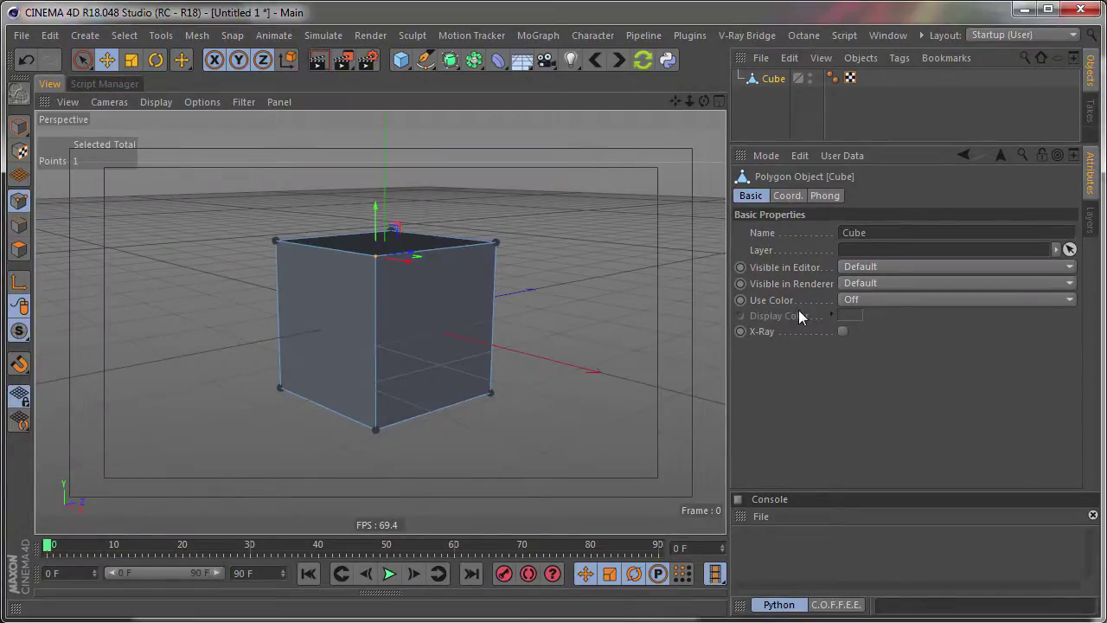
# Open the viewport settings and drag Axes Scale to try larger and smaller gizmo sizes
pyautogui.hotkey('shift', 'v')
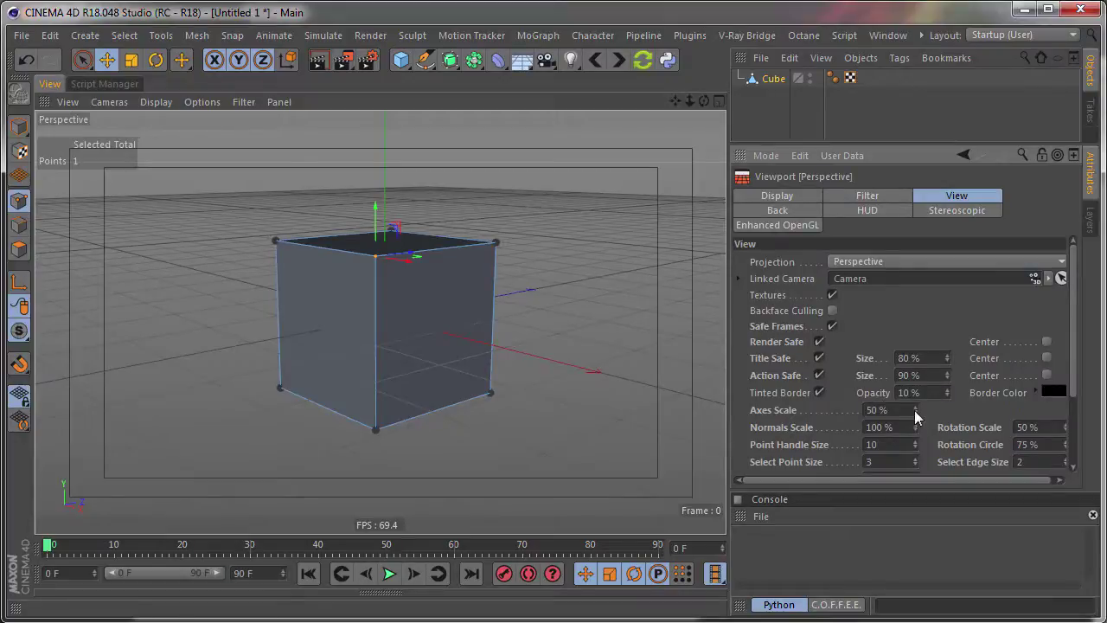
pyautogui.moveTo(914, 409); pyautogui.dragTo(914, 363)
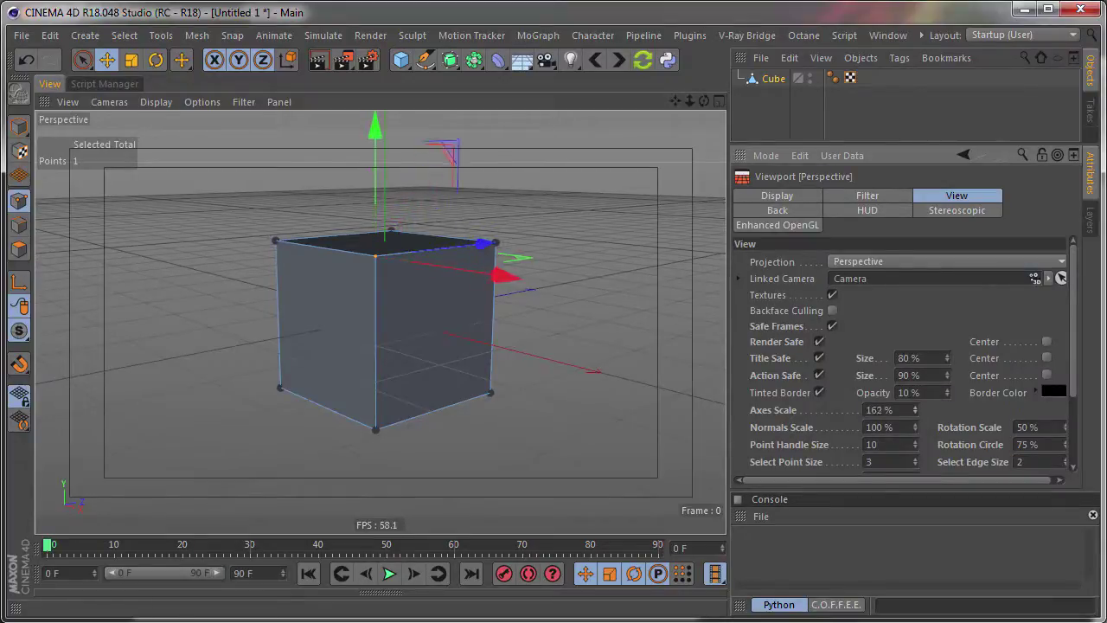
pyautogui.moveTo(914, 410); pyautogui.dragTo(914, 424)
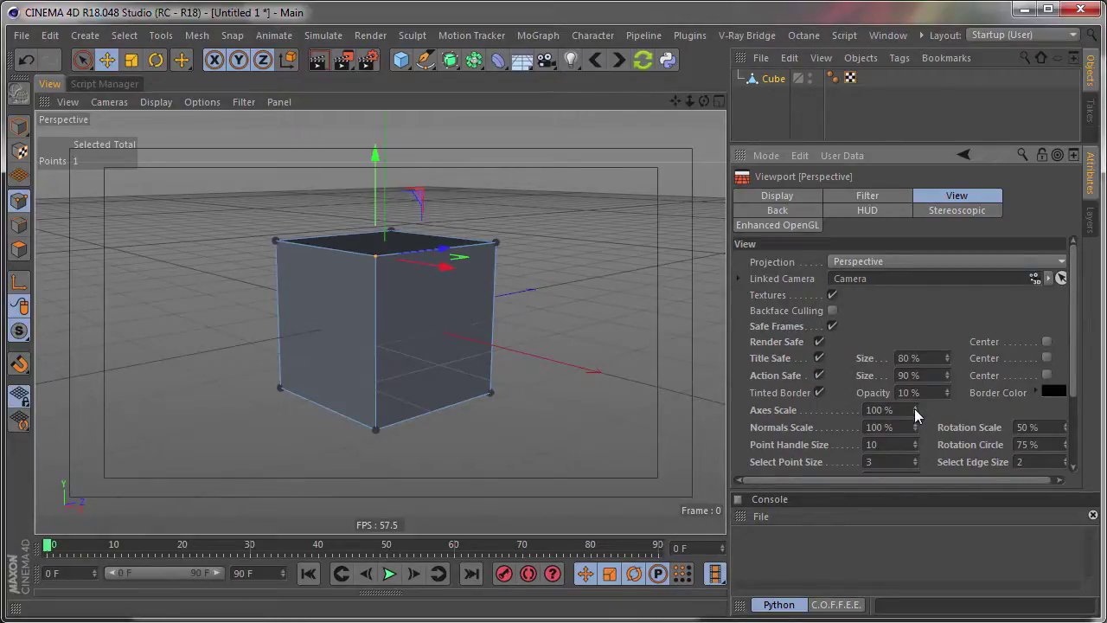
pyautogui.moveTo(914, 409)
pyautogui.mouseDown()
pyautogui.moveTo(914, 381)
pyautogui.moveTo(934, 432)
pyautogui.mouseUp()
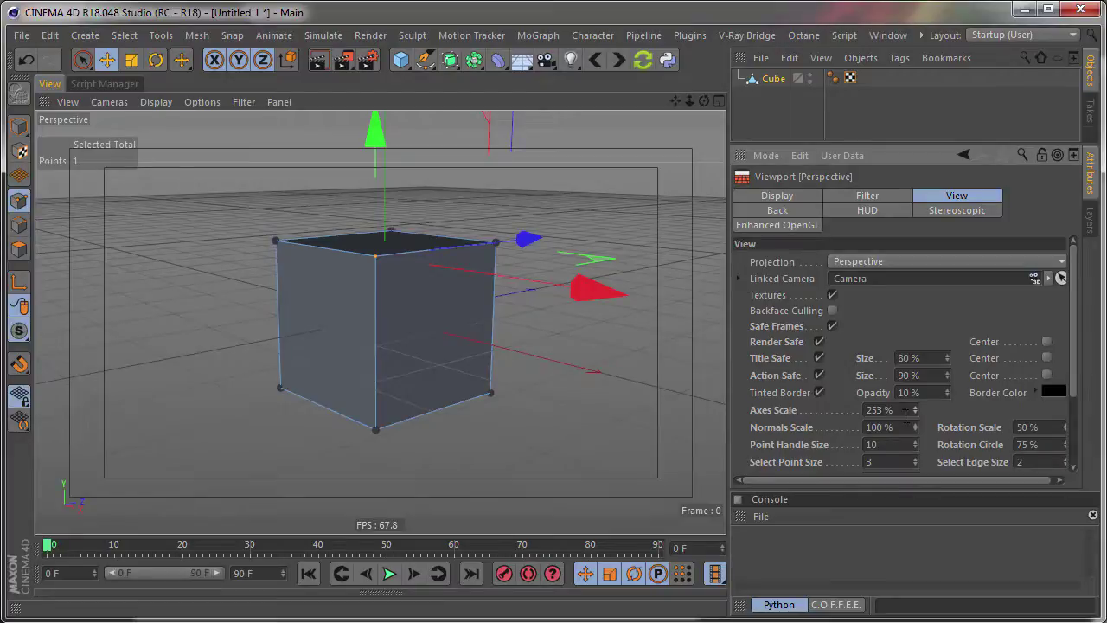
# Enter 200 % as the viewport's Axes Scale and go back to the script editor
pyautogui.click(904, 413)
pyautogui.write('50')
pyautogui.press('BackSpace')
pyautogui.press('BackSpace')
pyautogui.write('1')
pyautogui.press('BackSpace')
pyautogui.press('BackSpace')
pyautogui.press('BackSpace')
pyautogui.write('200')
pyautogui.press('Return')
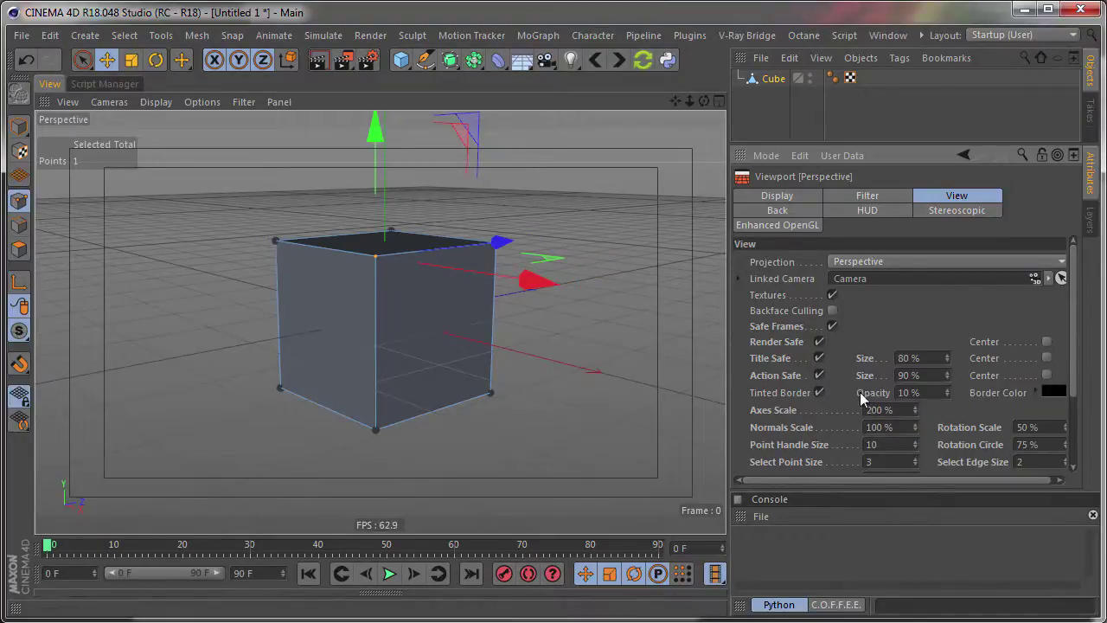
pyautogui.click(104, 84)
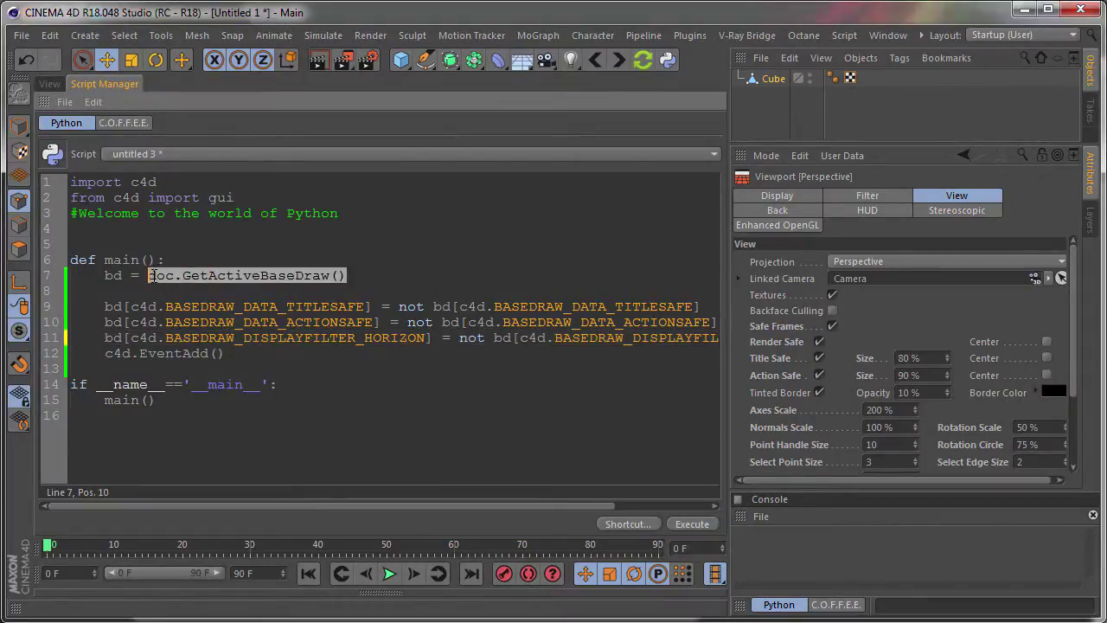
# Delete the safe-frame and horizon toggle lines 9–11, including the leftover ER_HORIZON] fragment
pyautogui.moveTo(356, 275); pyautogui.dragTo(147, 275)
pyautogui.click(124, 275)
pyautogui.moveTo(105, 306); pyautogui.dragTo(729, 332)
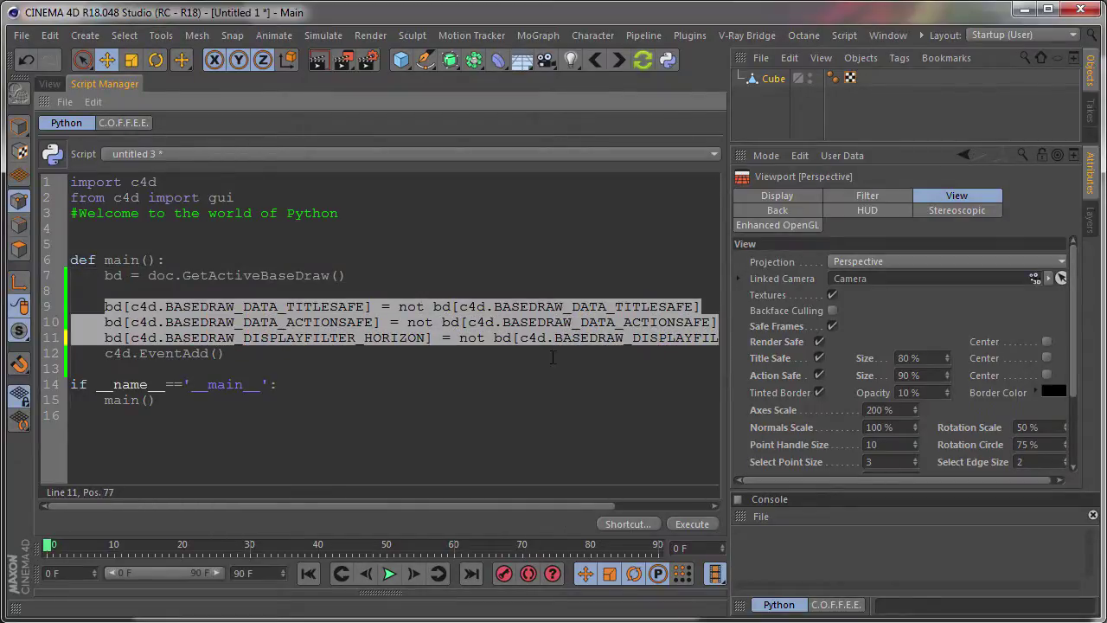
pyautogui.press('Delete')
pyautogui.moveTo(207, 307); pyautogui.dragTo(109, 292)
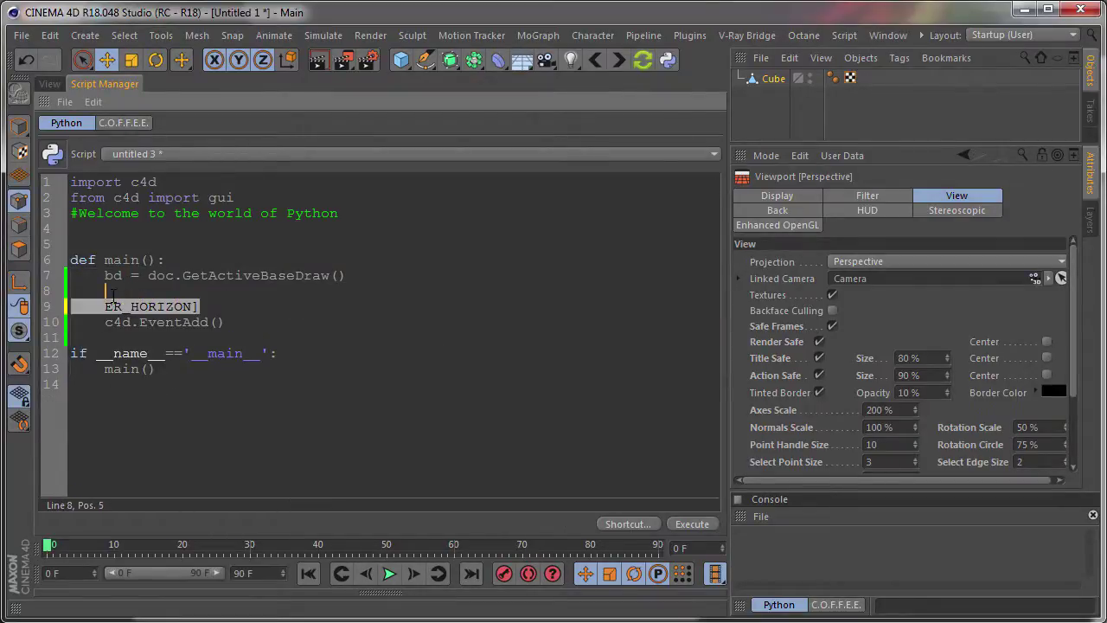
pyautogui.press('Delete')
# Add 'values = ()' above c4d.EventAdd() and drag the Axes Scale parameter into the Python console
pyautogui.press('Return')
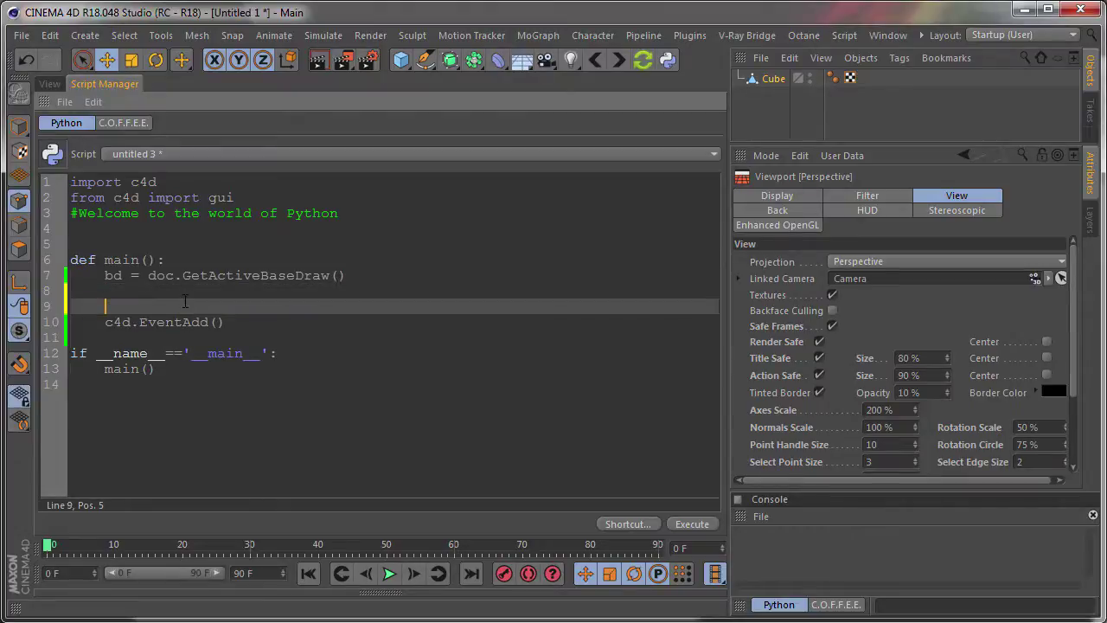
pyautogui.press('Up')
pyautogui.press('Return')
pyautogui.write('val')
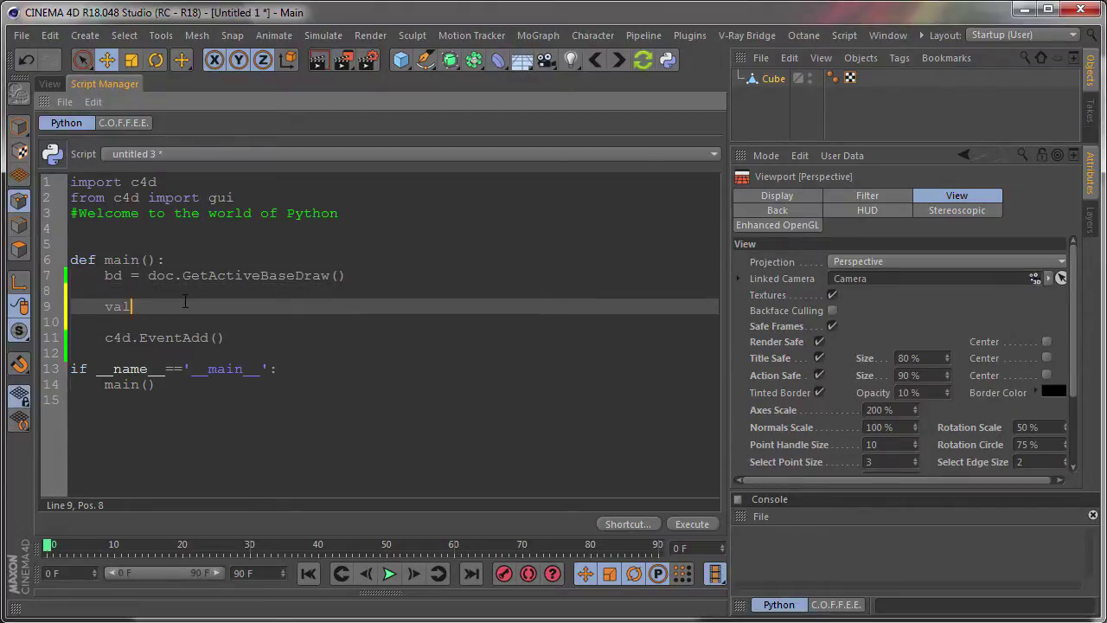
pyautogui.write('ues = ')
pyautogui.write('(')
pyautogui.moveTo(779, 412); pyautogui.dragTo(891, 606)
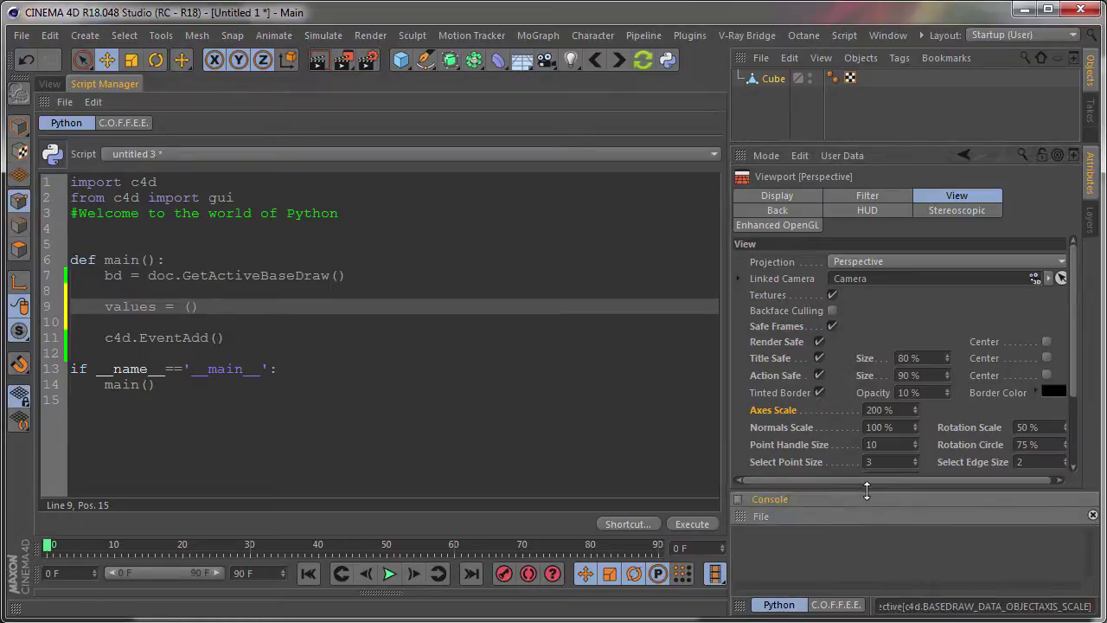
# Enlarge the console output and run the Axes Scale query, which returns 2.0
pyautogui.moveTo(867, 490); pyautogui.dragTo(865, 426)
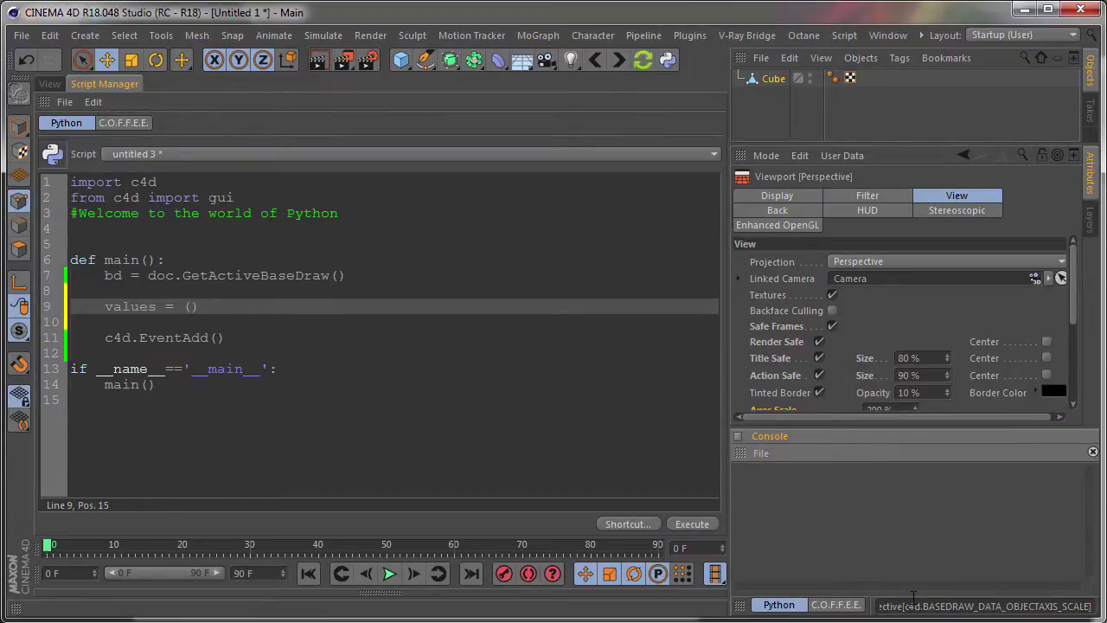
pyautogui.press('Return')
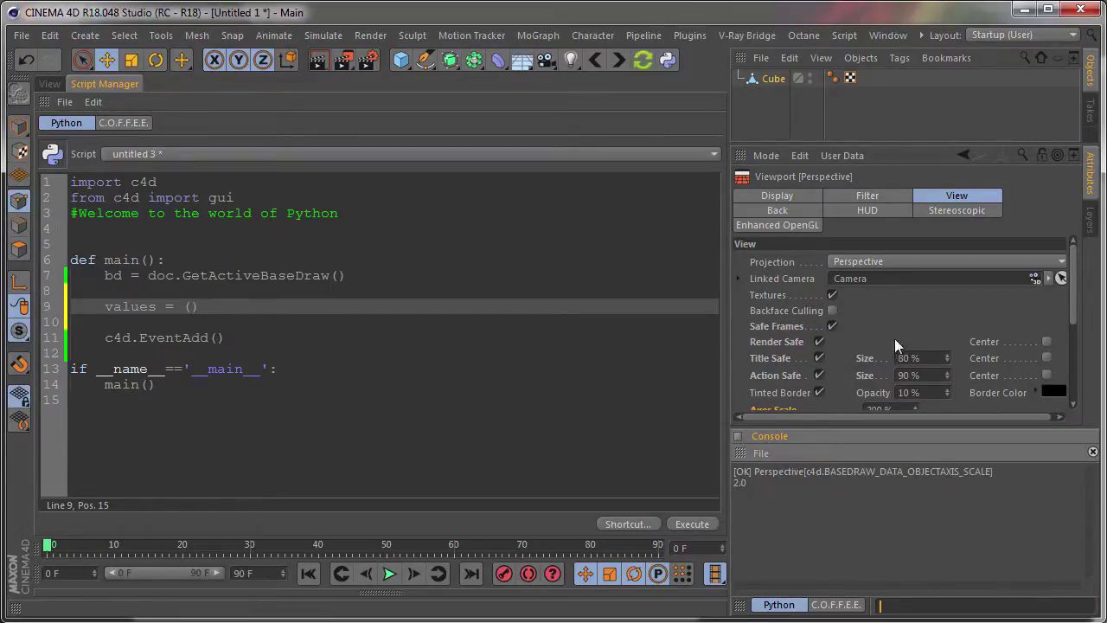
pyautogui.scroll(-2, 893, 324)
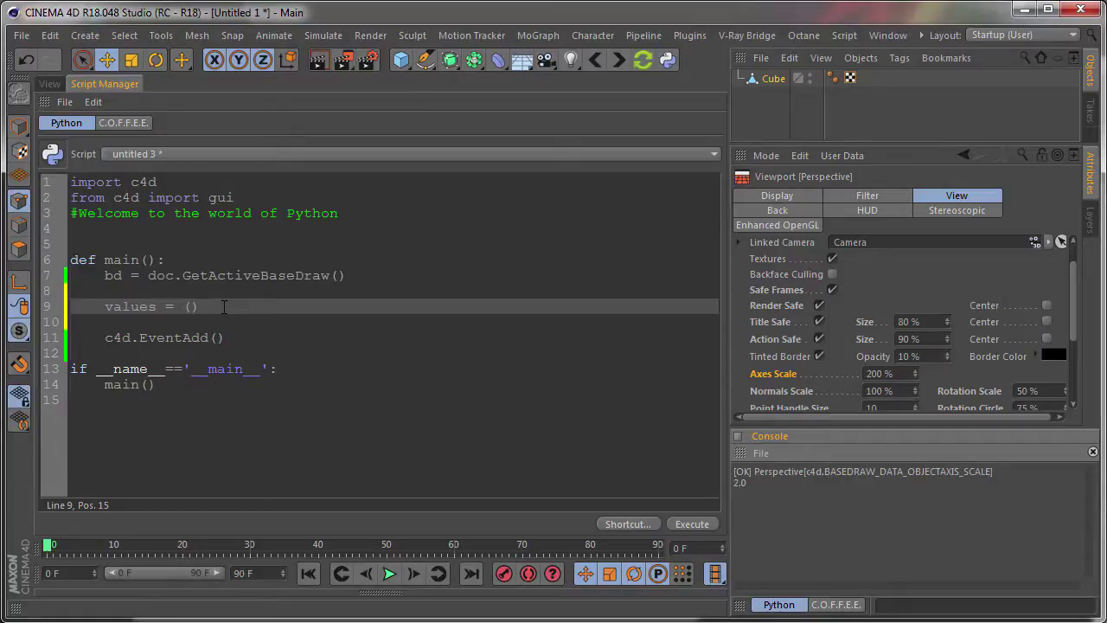
# Fill the tuple as values = (0.5,1,1.5,2) and add 'for x in enumerate(values):'
pyautogui.write('0.')
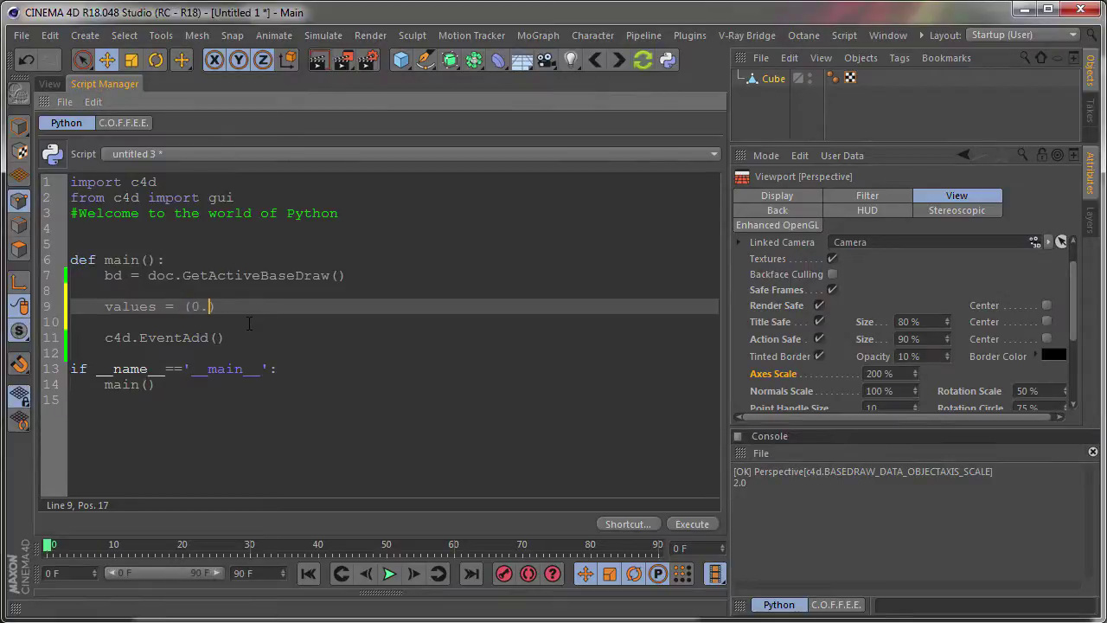
pyautogui.write('5,')
pyautogui.write('1,')
pyautogui.write('1.5,')
pyautogui.write('2')
pyautogui.write(')')
pyautogui.press('Return')
pyautogui.press('Return')
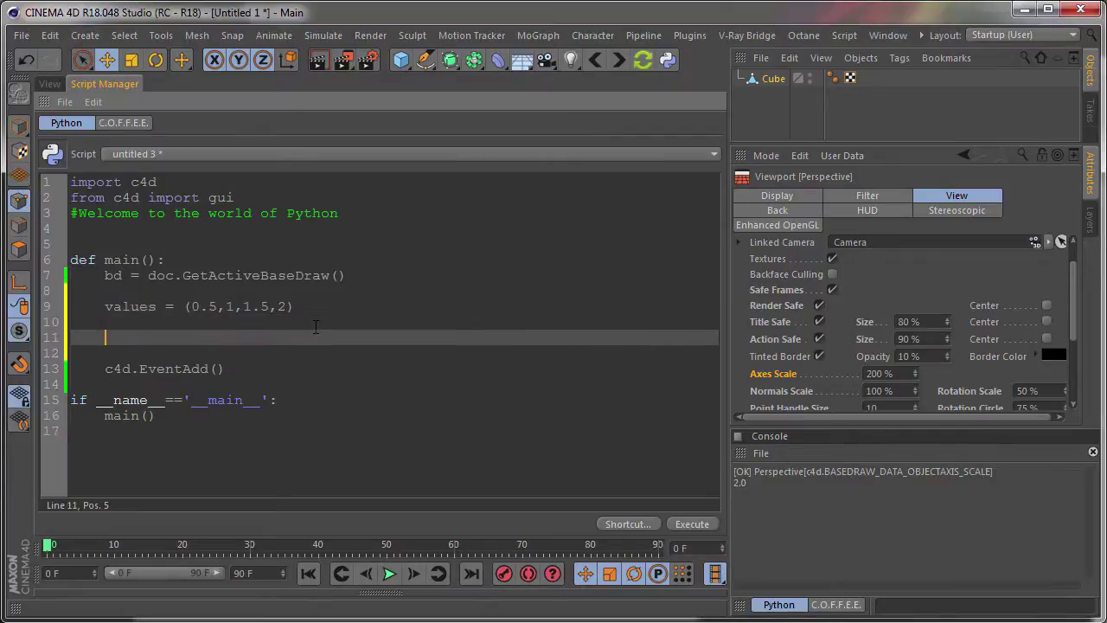
pyautogui.write('for')
pyautogui.write(' x i')
pyautogui.write('n ')
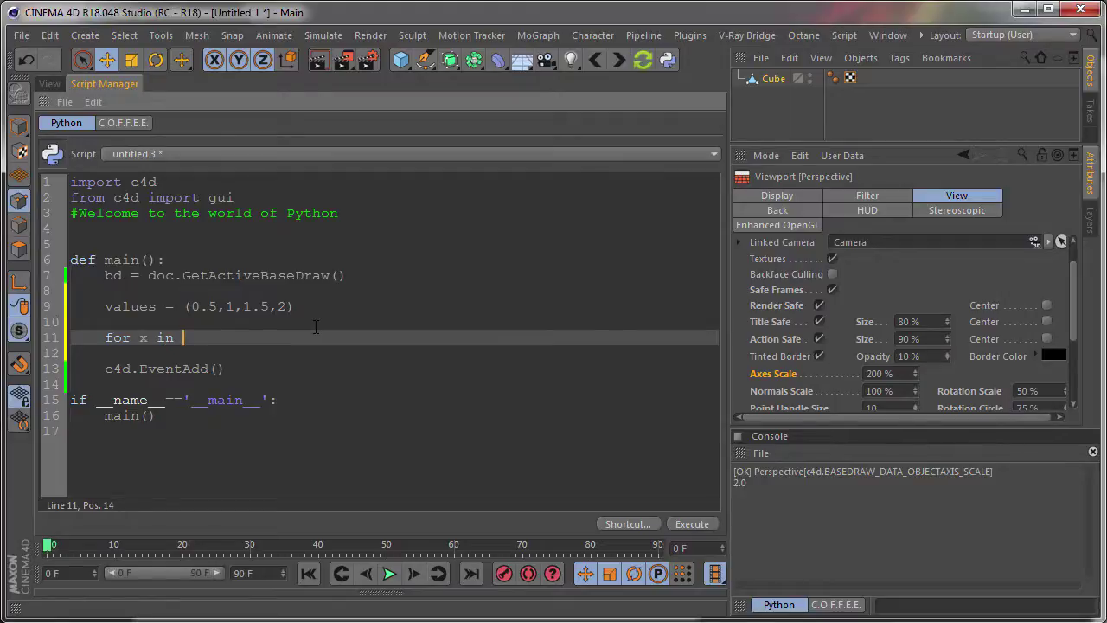
pyautogui.write('enumera')
pyautogui.write('te(')
pyautogui.write('values')
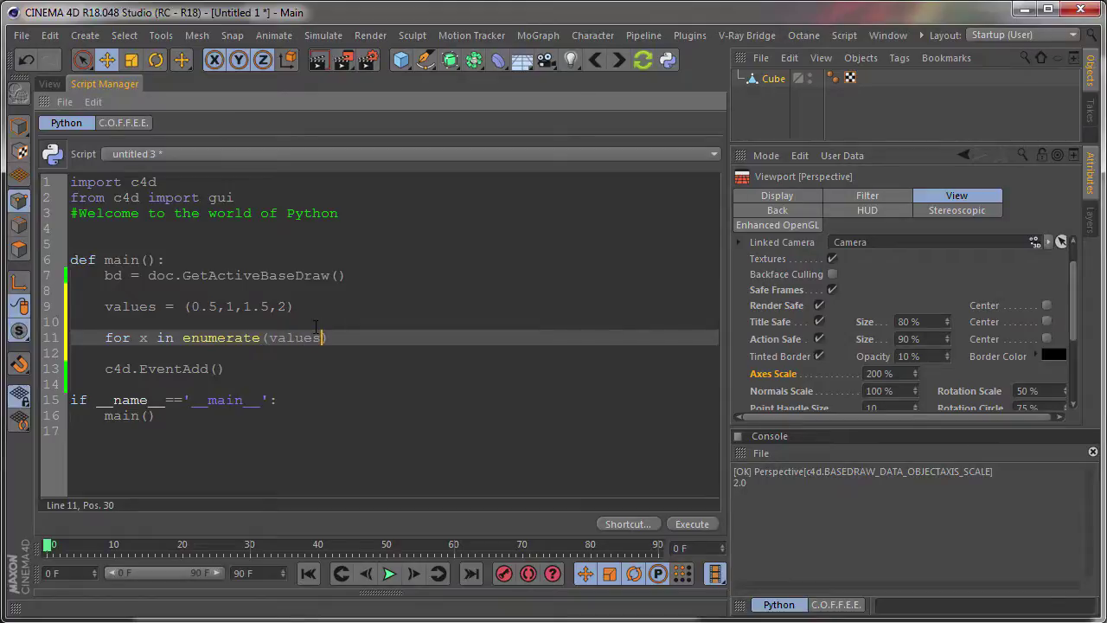
pyautogui.write('):')
pyautogui.press('Return')
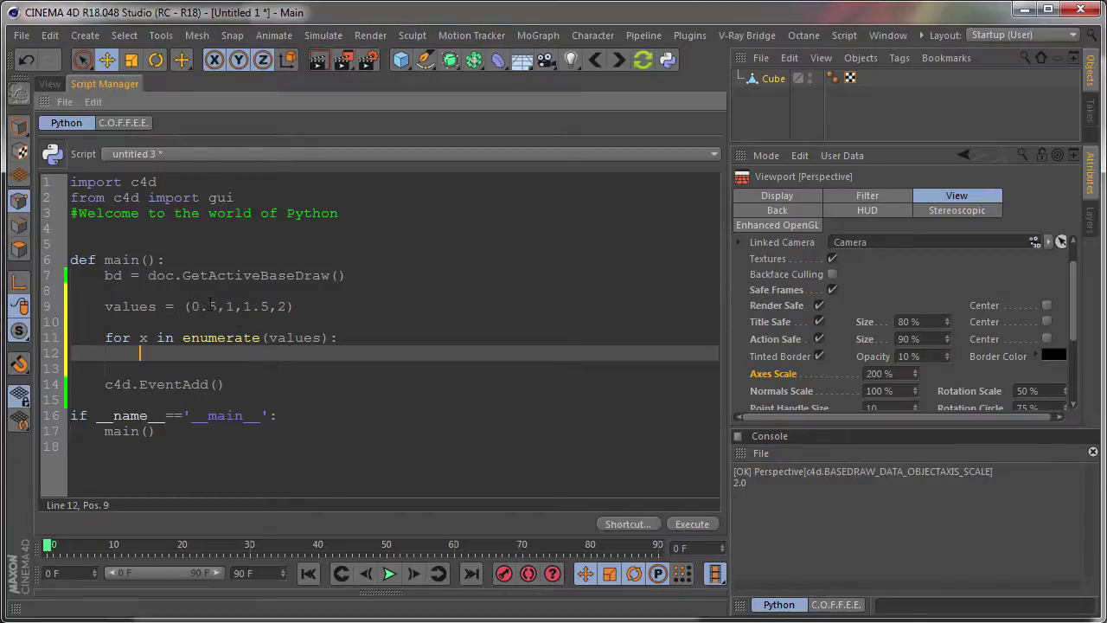
# Change the loop variables to 'num,x' and start a new line in the loop body
pyautogui.click(151, 338)
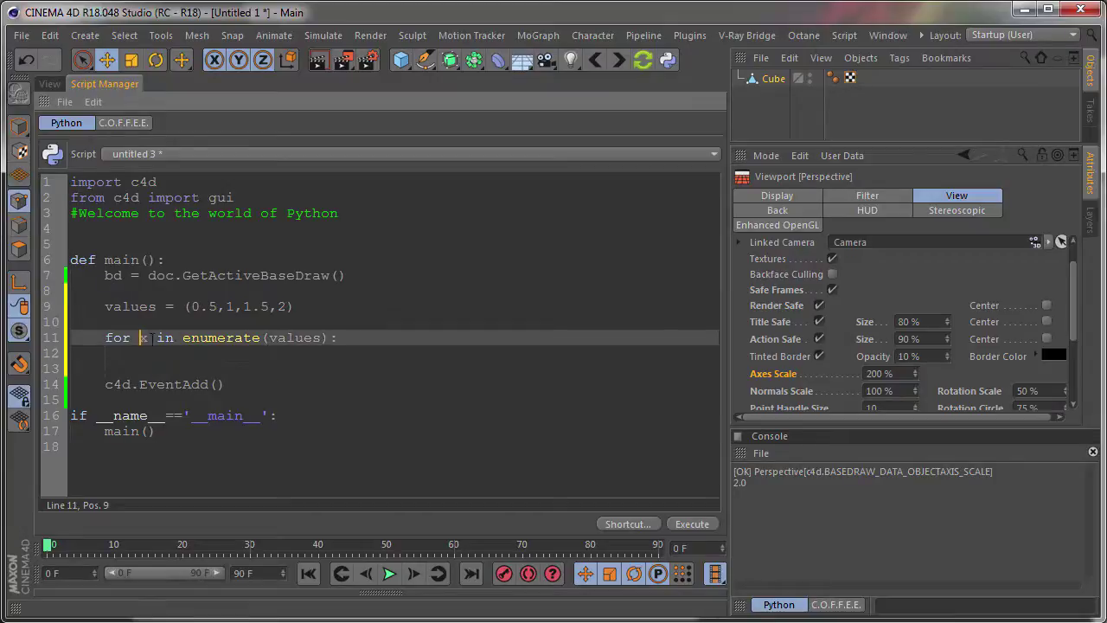
pyautogui.write('num')
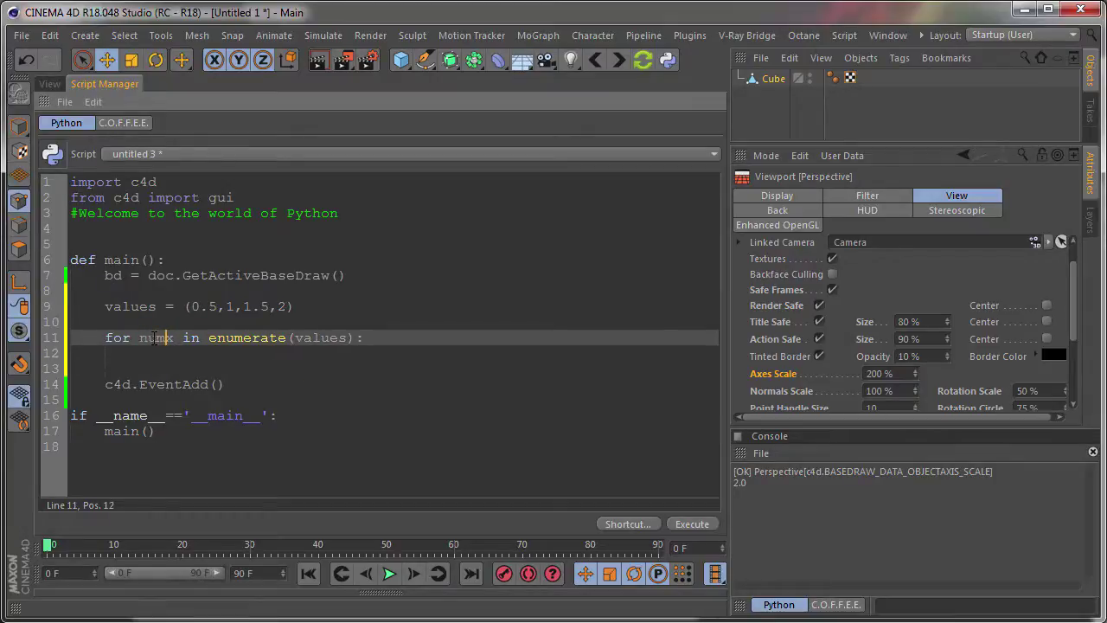
pyautogui.write(',')
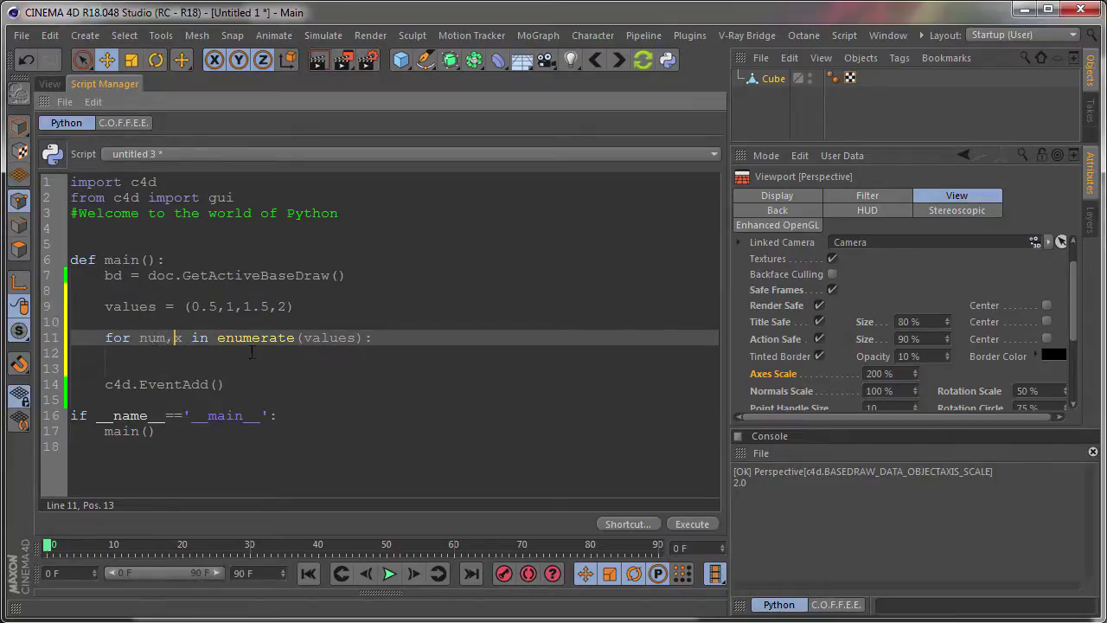
pyautogui.press('Right')
pyautogui.hotkey('shift', 'Left')
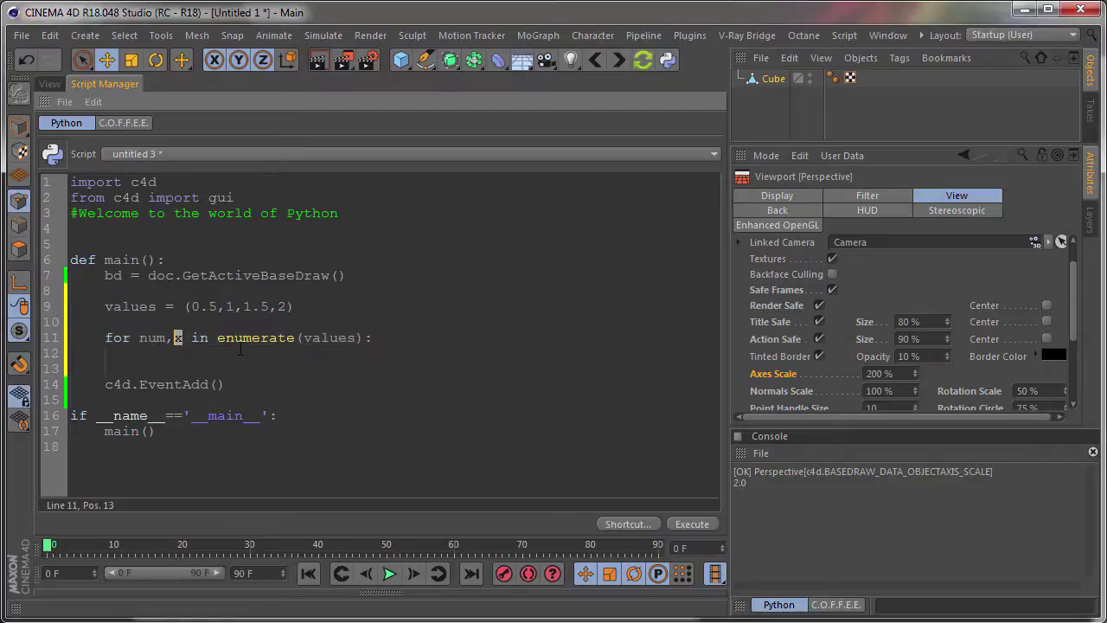
pyautogui.click(200, 307)
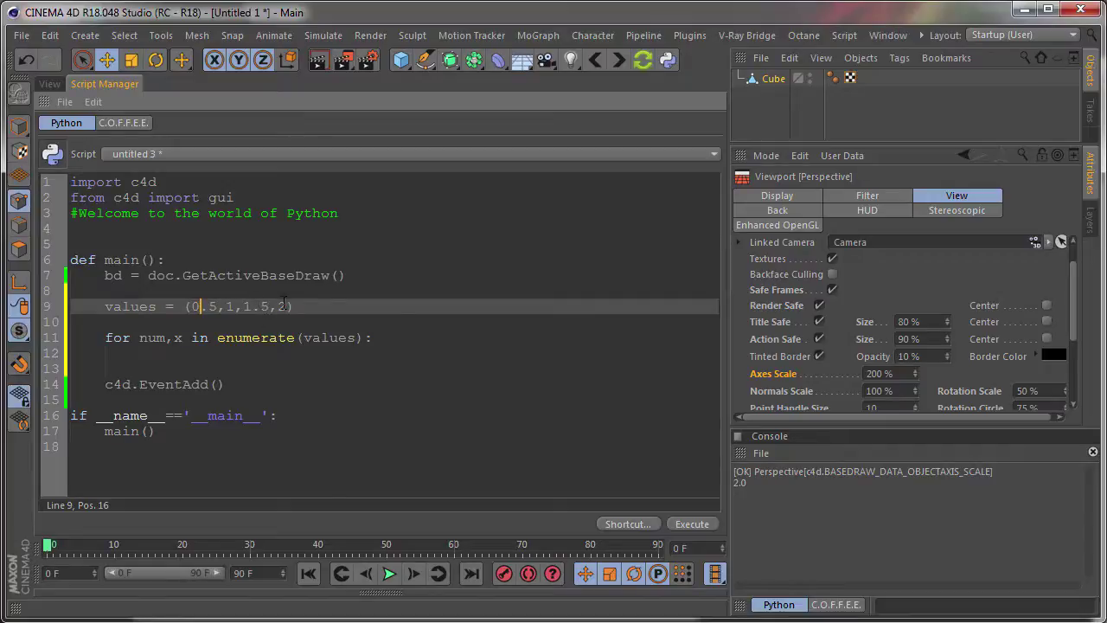
pyautogui.click(191, 337)
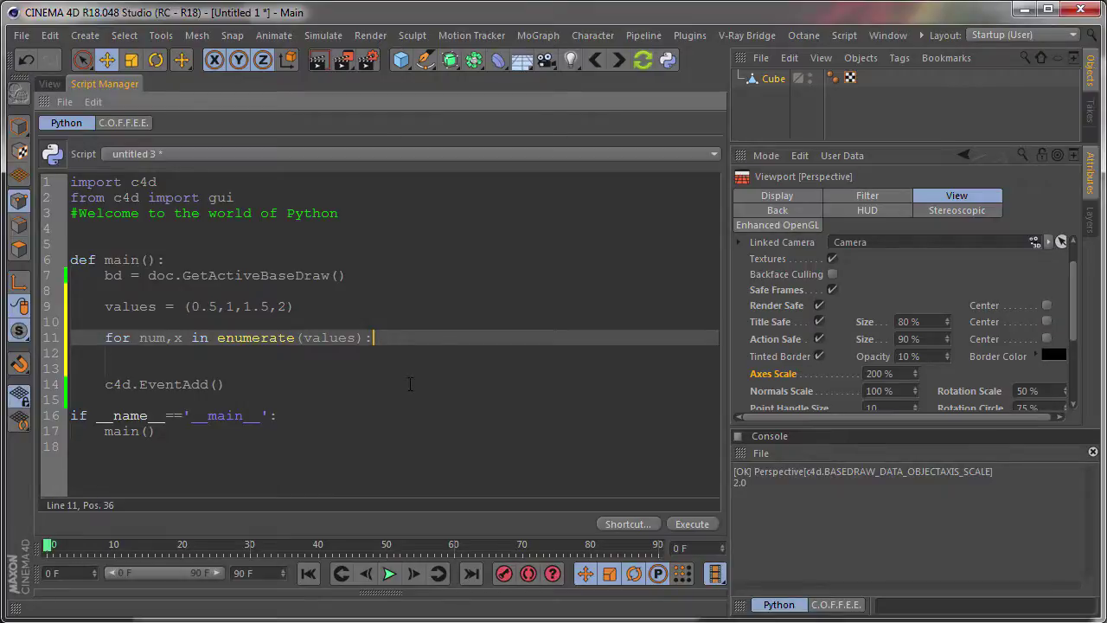
pyautogui.press('Return')
# Write 'if x == bd[c4d.BASEDRAW_DATA_OBJECTAXIS_SCALE]:' in the loop and begin 'new_v =' beneath it
pyautogui.write('if ')
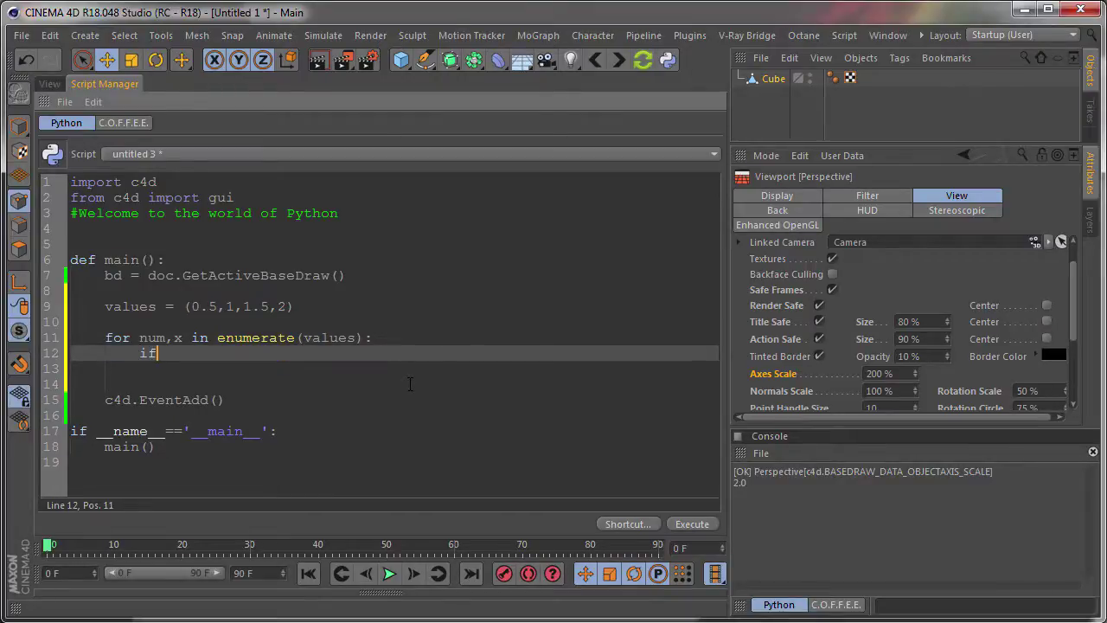
pyautogui.write('x =')
pyautogui.moveTo(772, 374); pyautogui.dragTo(375, 358)
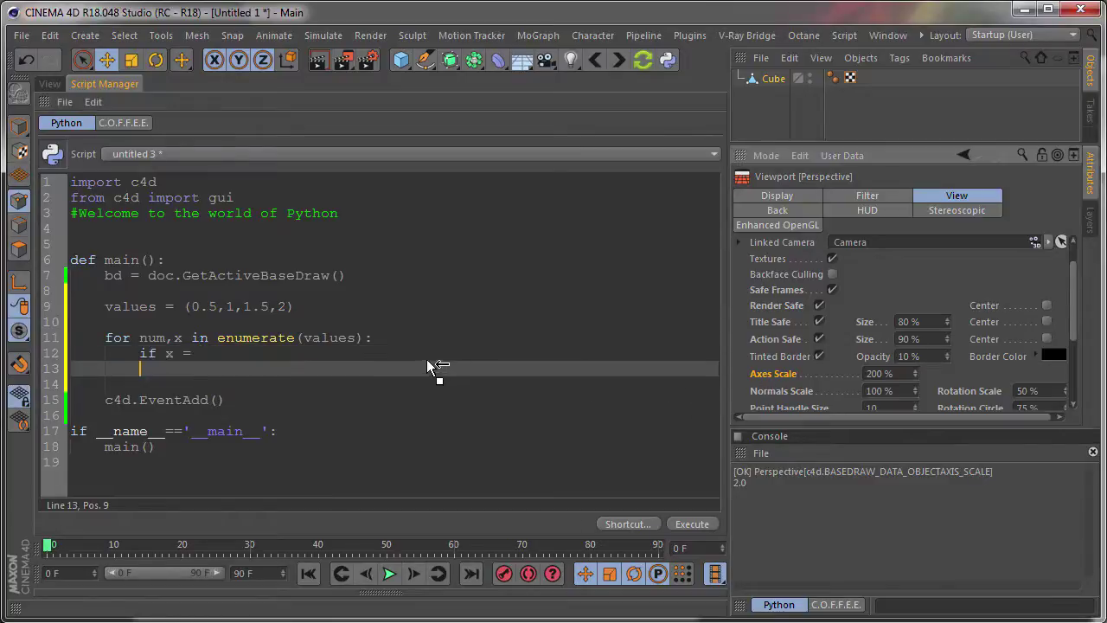
pyautogui.doubleClick(115, 275)
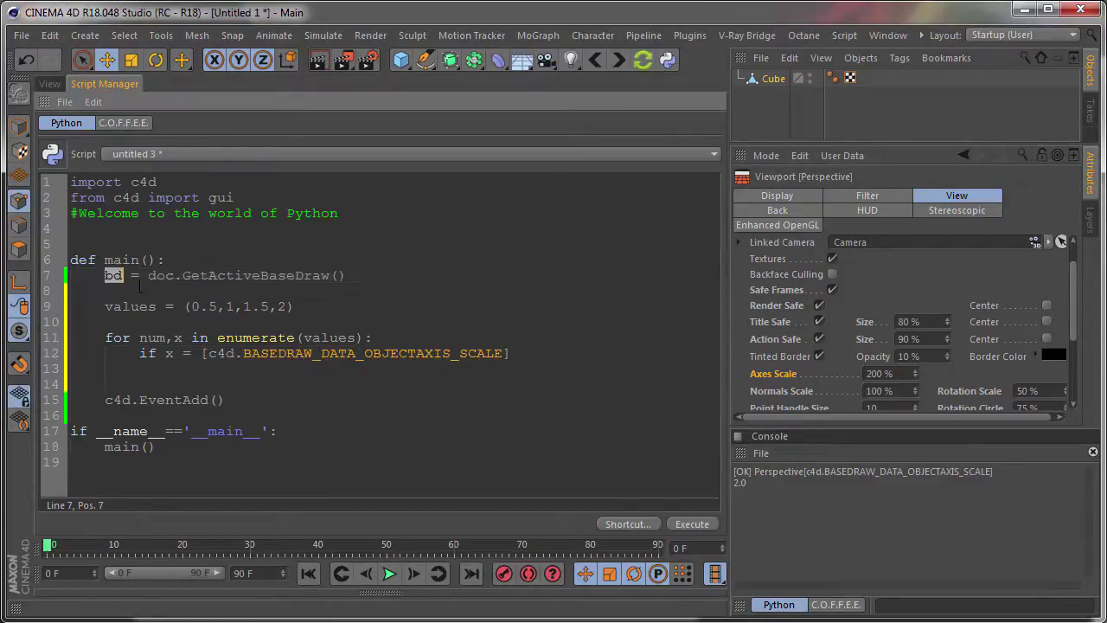
pyautogui.click(201, 353)
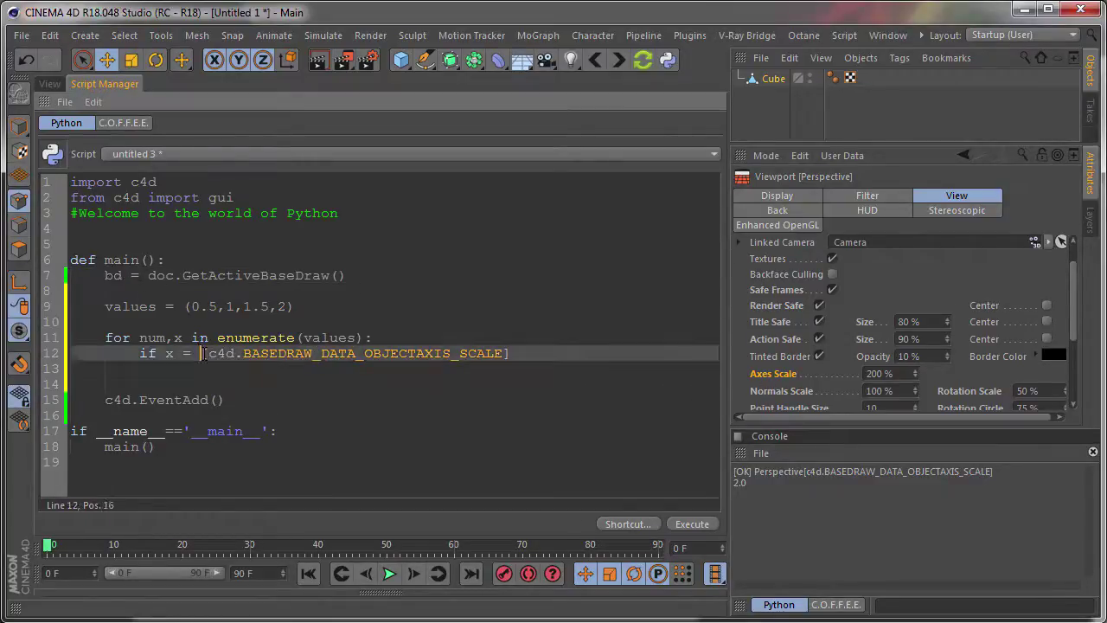
pyautogui.write('bd')
pyautogui.click(184, 352)
pyautogui.write('=')
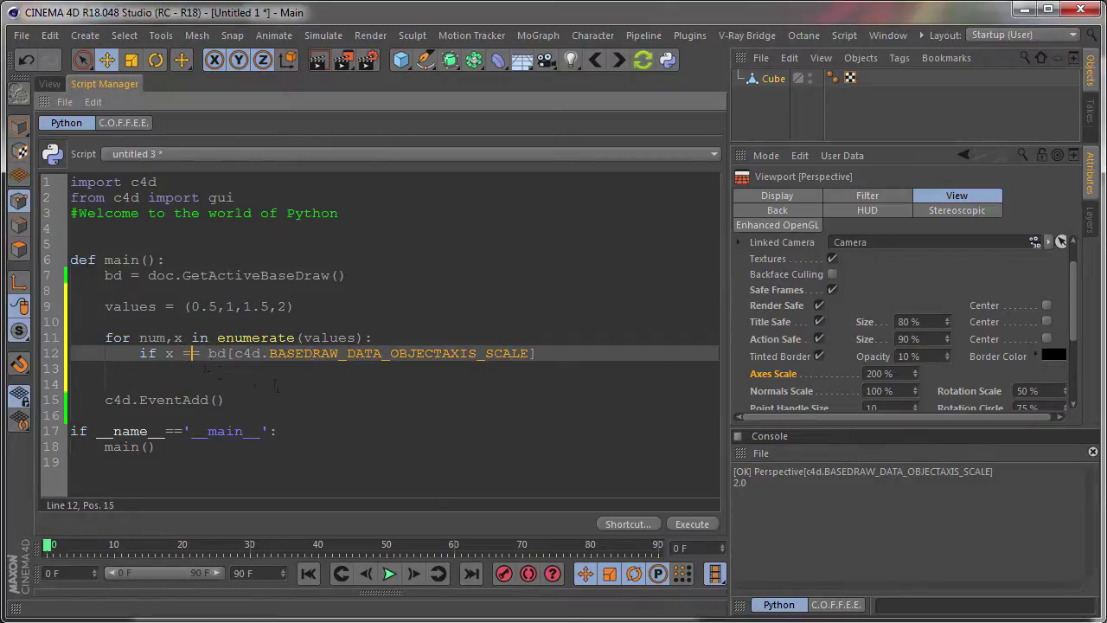
pyautogui.click(548, 355)
pyautogui.write(':')
pyautogui.press('Return')
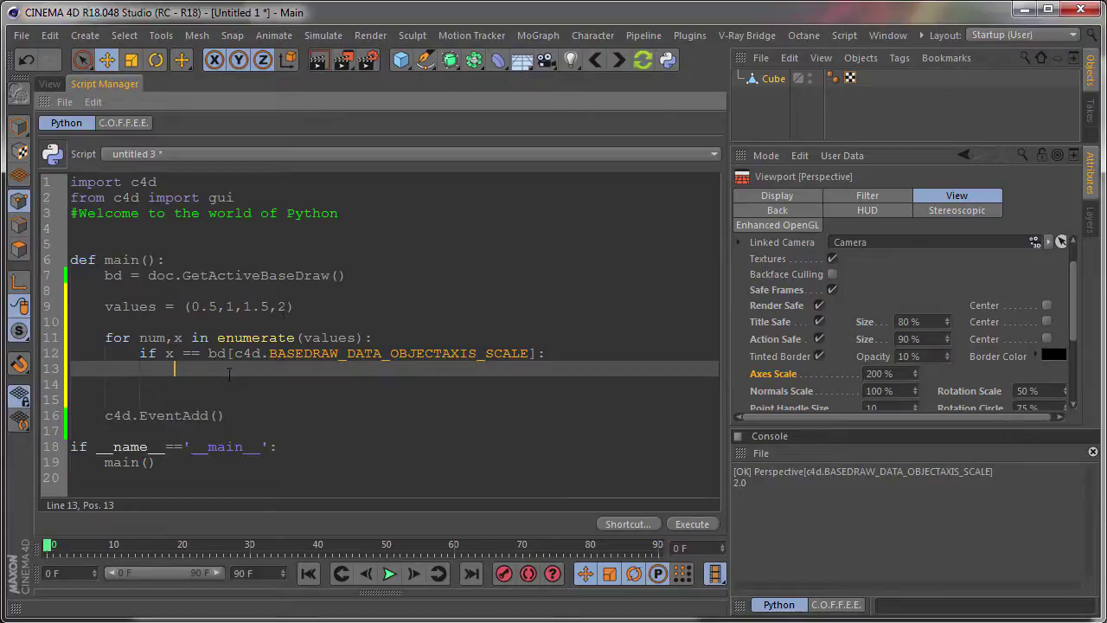
pyautogui.write('new')
pyautogui.write('_y ')
pyautogui.write('=')
# Paste 'values' after 'new_v =' and index it as values[1]
pyautogui.doubleClick(149, 307)
pyautogui.hotkey('ctrl', 'c')
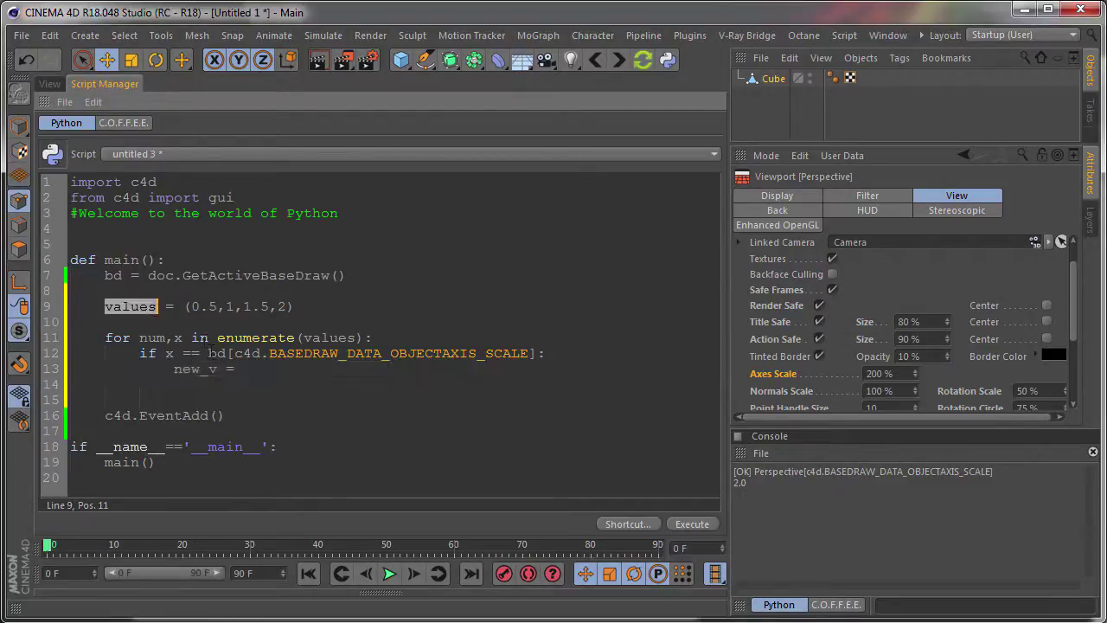
pyautogui.click(275, 369)
pyautogui.hotkey('ctrl', 'v')
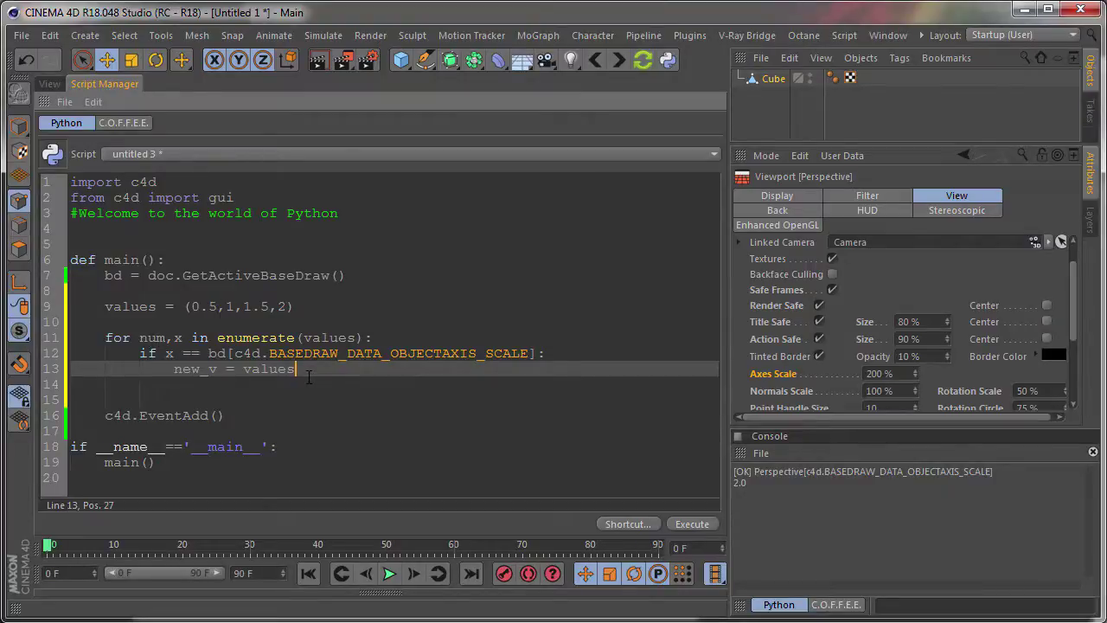
pyautogui.write('[')
pyautogui.write('0]')
pyautogui.moveTo(320, 369); pyautogui.dragTo(243, 369)
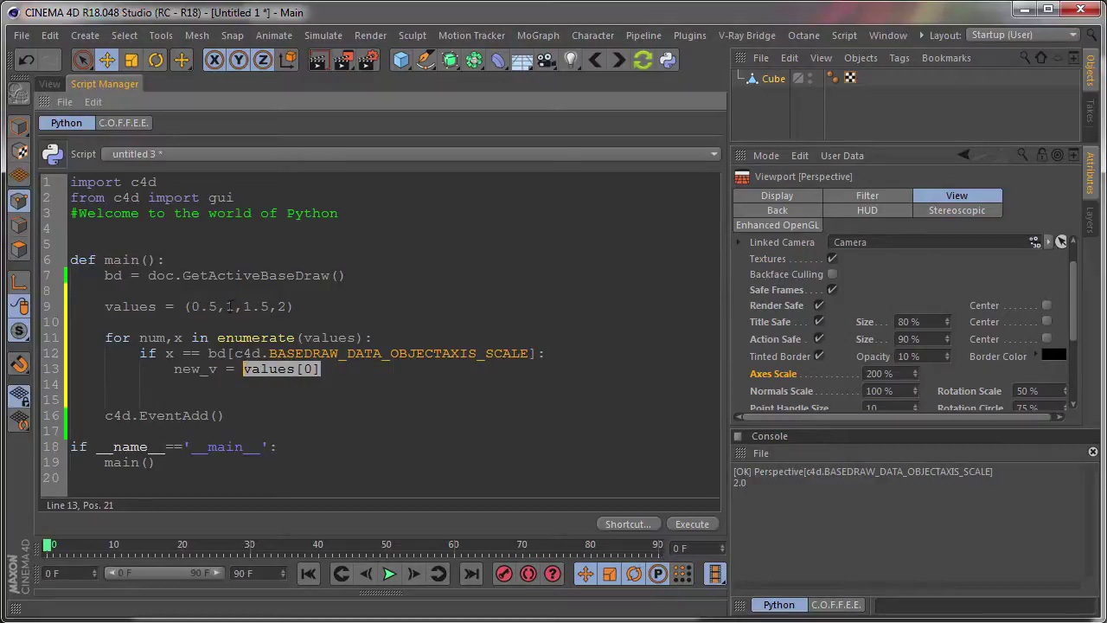
pyautogui.click(314, 369)
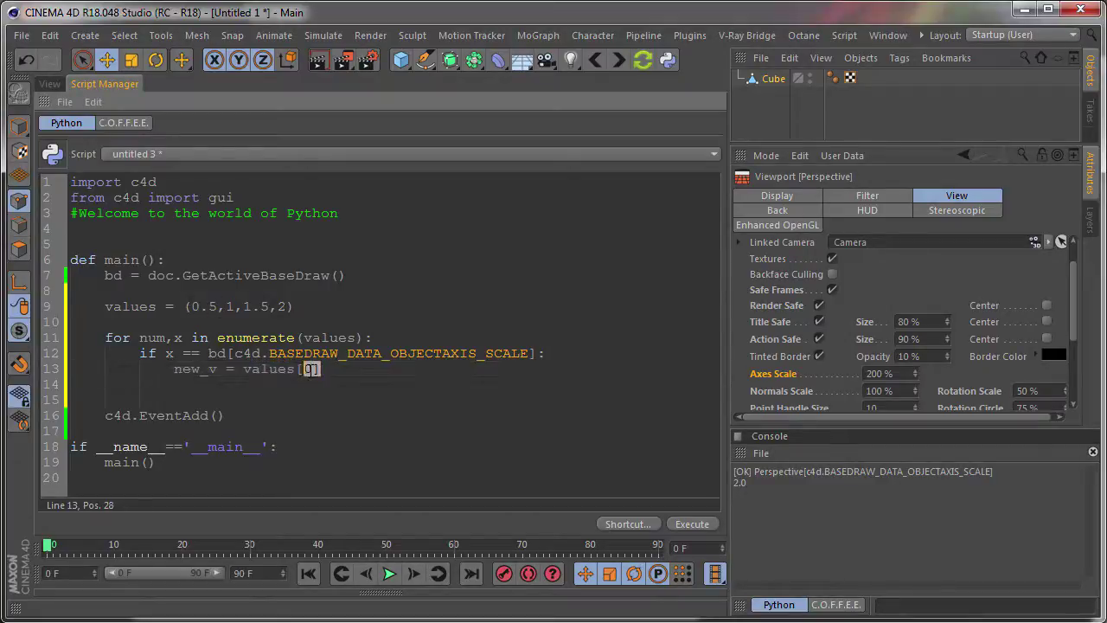
pyautogui.press('BackSpace')
pyautogui.write('1')
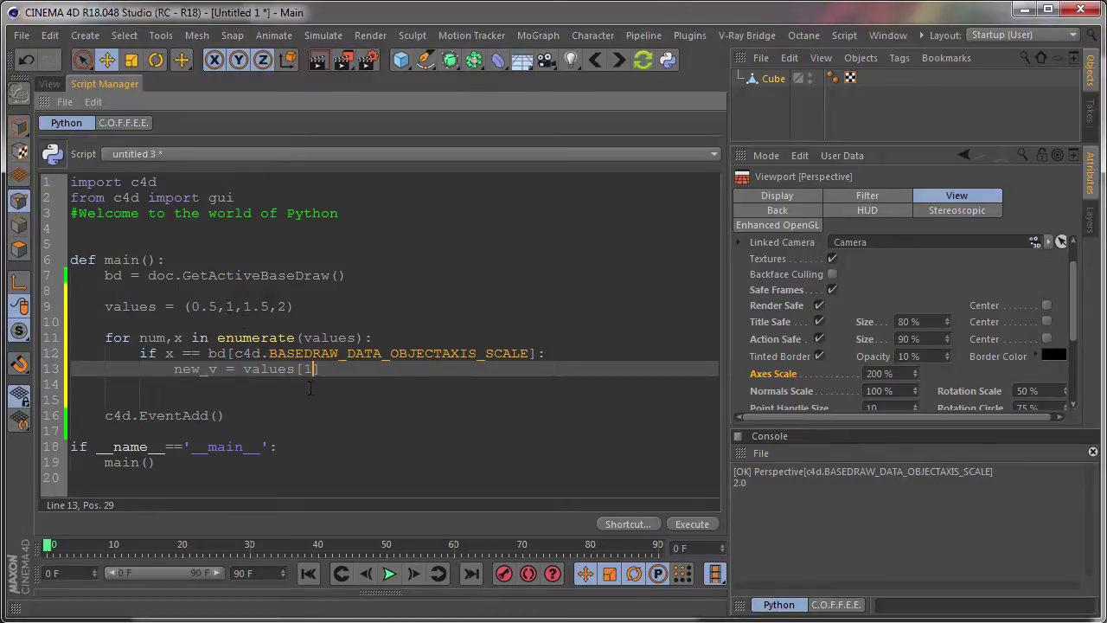
# Change the index to (num+1)%len(values) so new_v wraps to the next value
pyautogui.moveTo(313, 372); pyautogui.dragTo(305, 370)
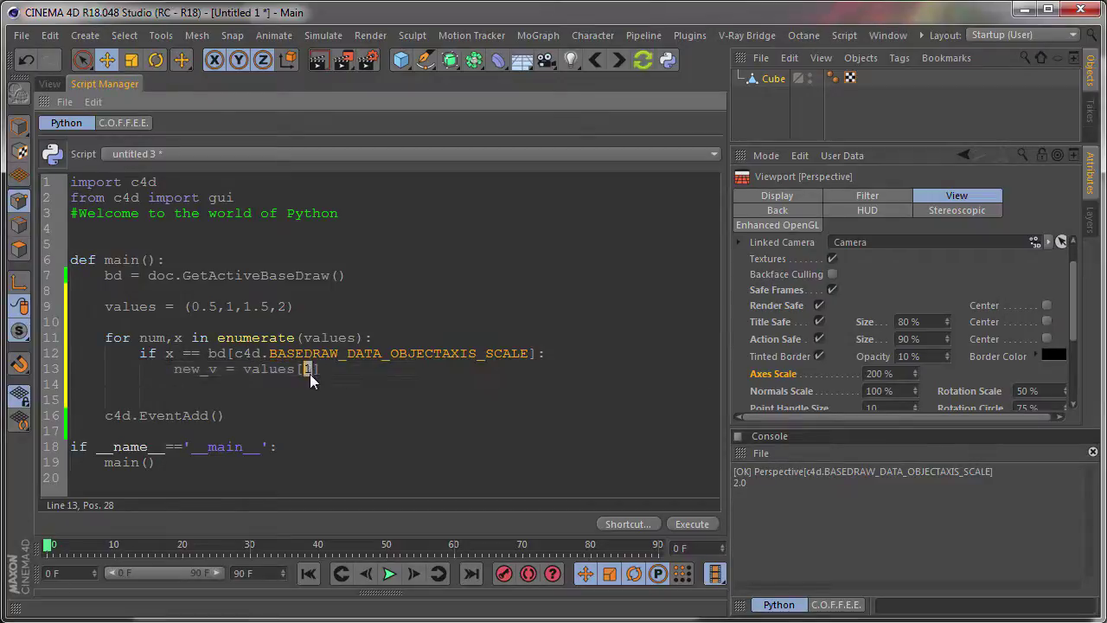
pyautogui.write('num+1')
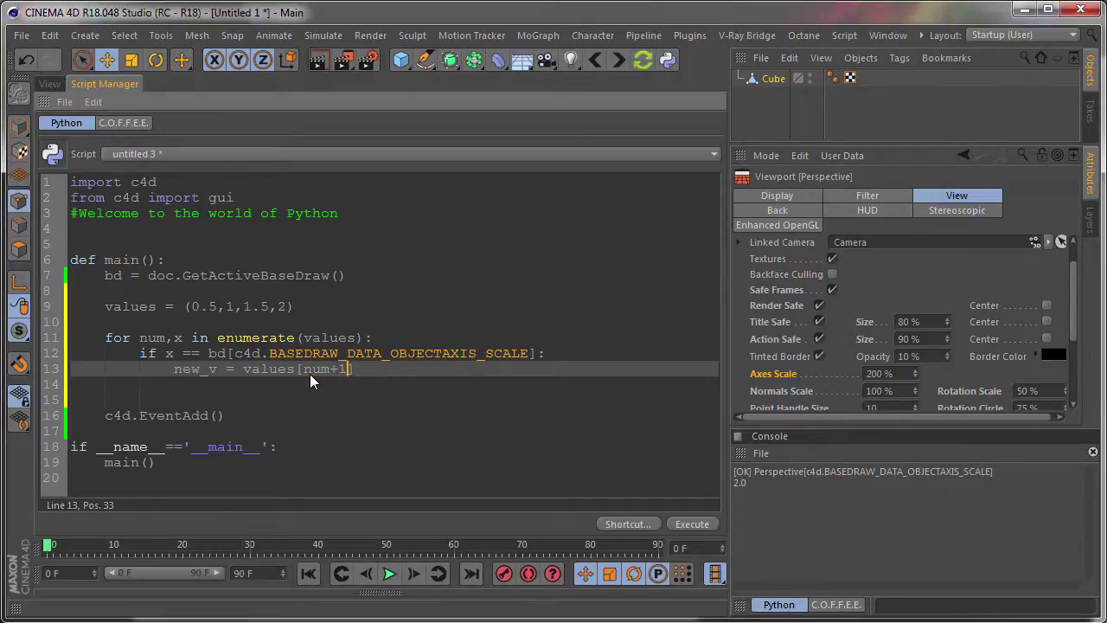
pyautogui.write(')')
pyautogui.press('Left')
pyautogui.press('Left')
pyautogui.write('(')
pyautogui.write('(')
pyautogui.press('End')
pyautogui.write('%')
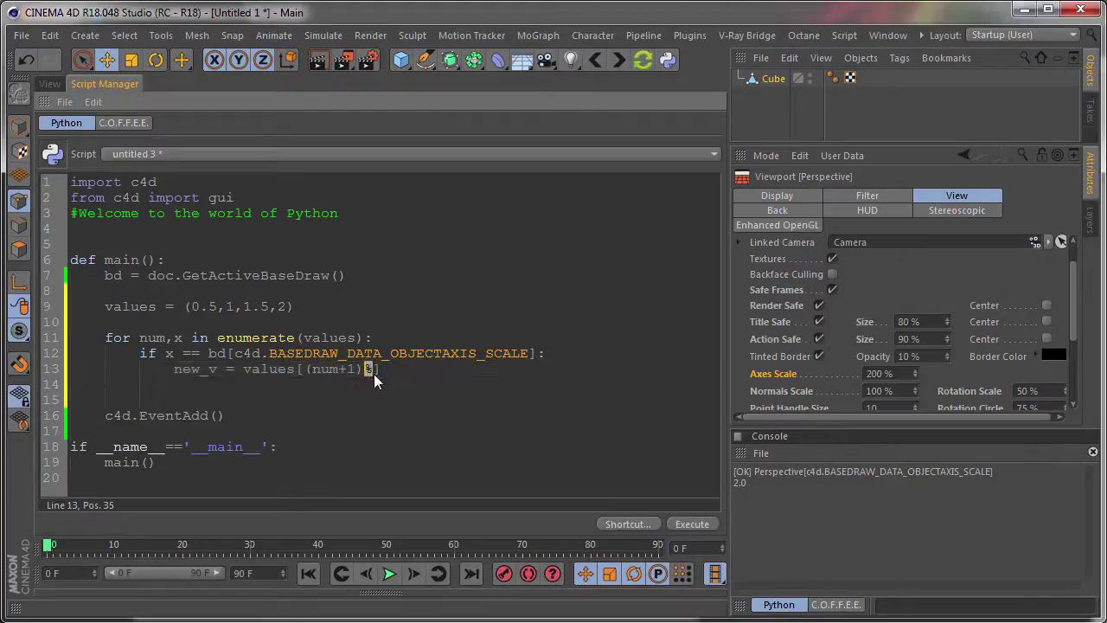
pyautogui.write('le')
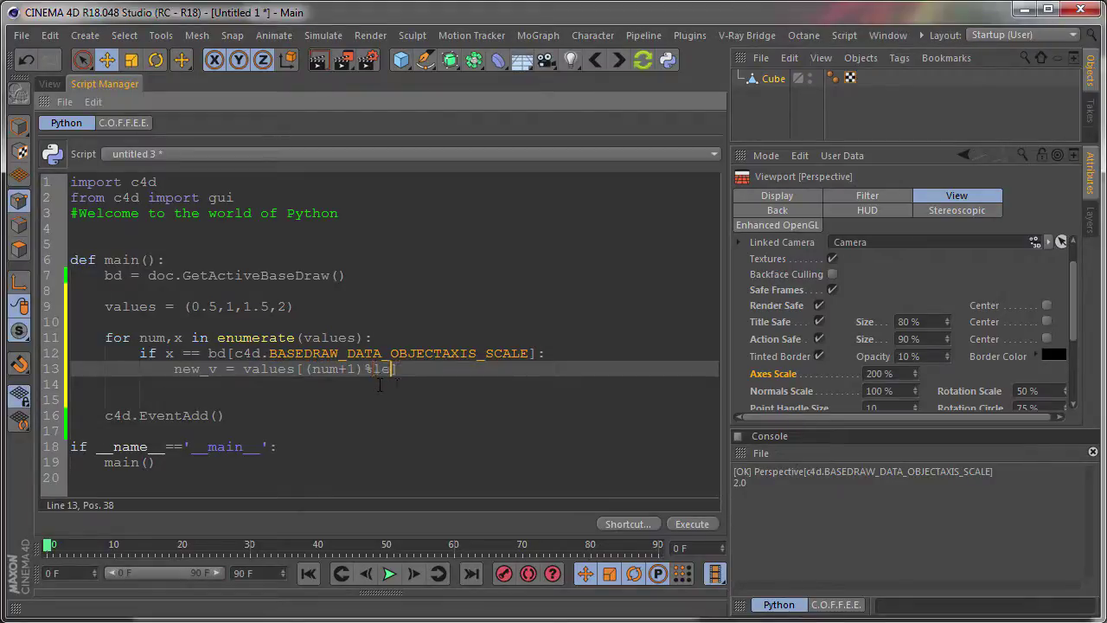
pyautogui.write('n()')
pyautogui.press('Left')
pyautogui.write('va')
pyautogui.write('lues')
pyautogui.doubleClick(386, 369)
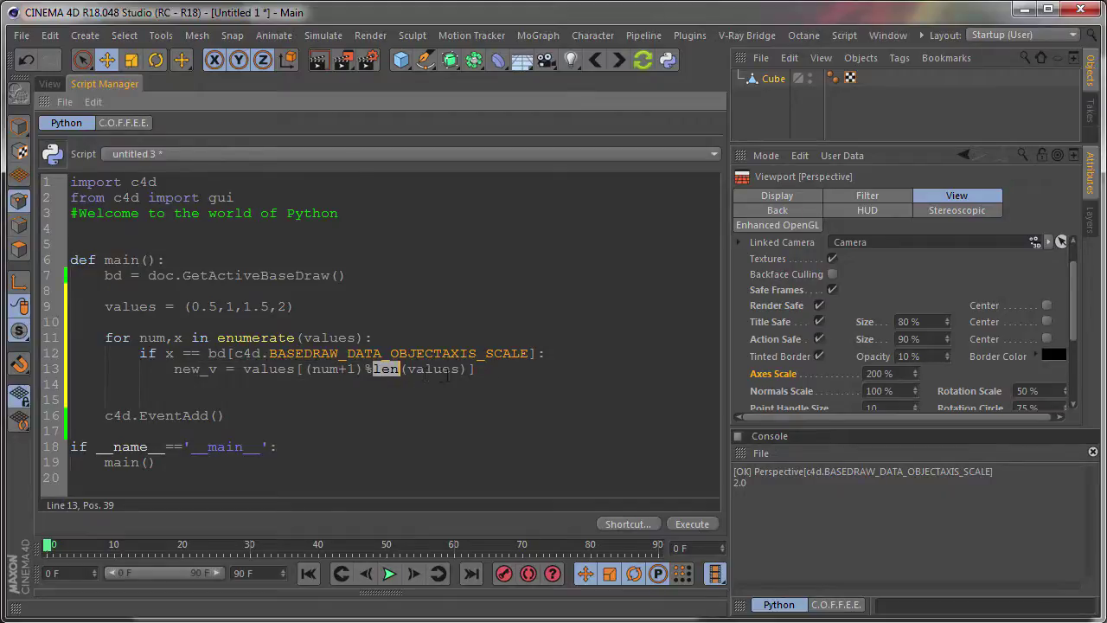
pyautogui.click(463, 369)
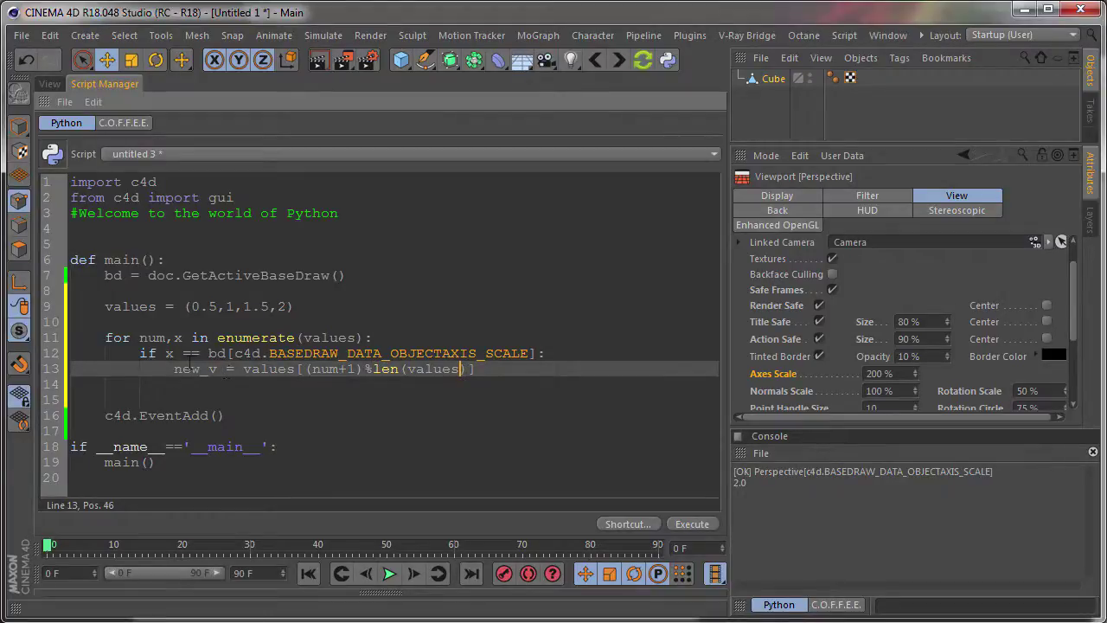
pyautogui.click(481, 372)
# Add 'bd[c4d.BASEDRAW_DATA_OBJECTAXIS_SCALE] = new_v' followed by 'break' under the new_v assignment
pyautogui.press('Return')
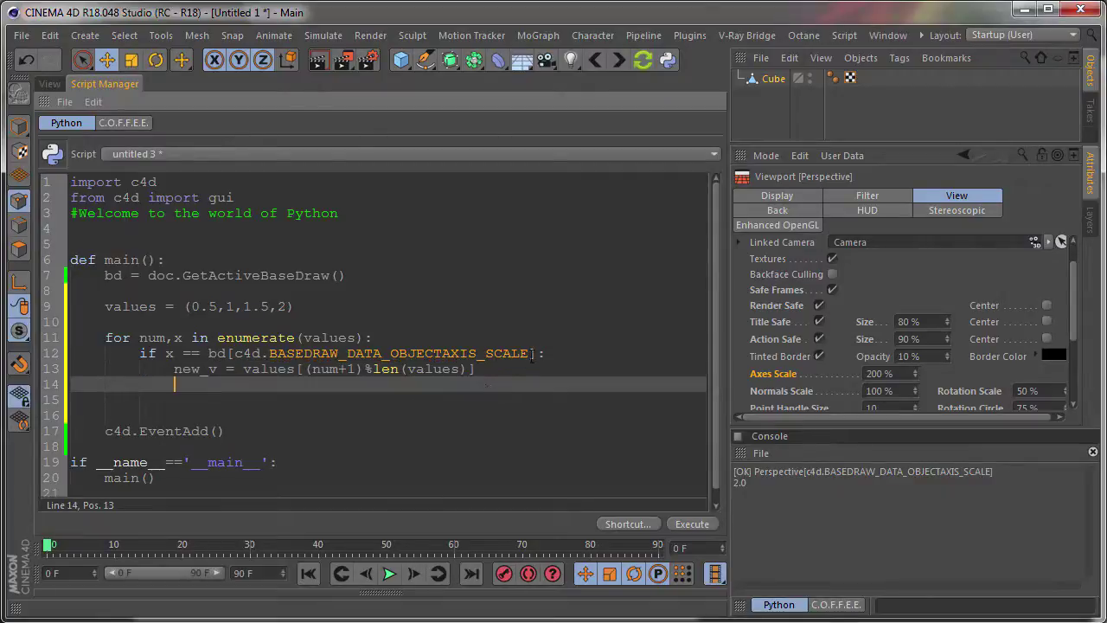
pyautogui.click(531, 354)
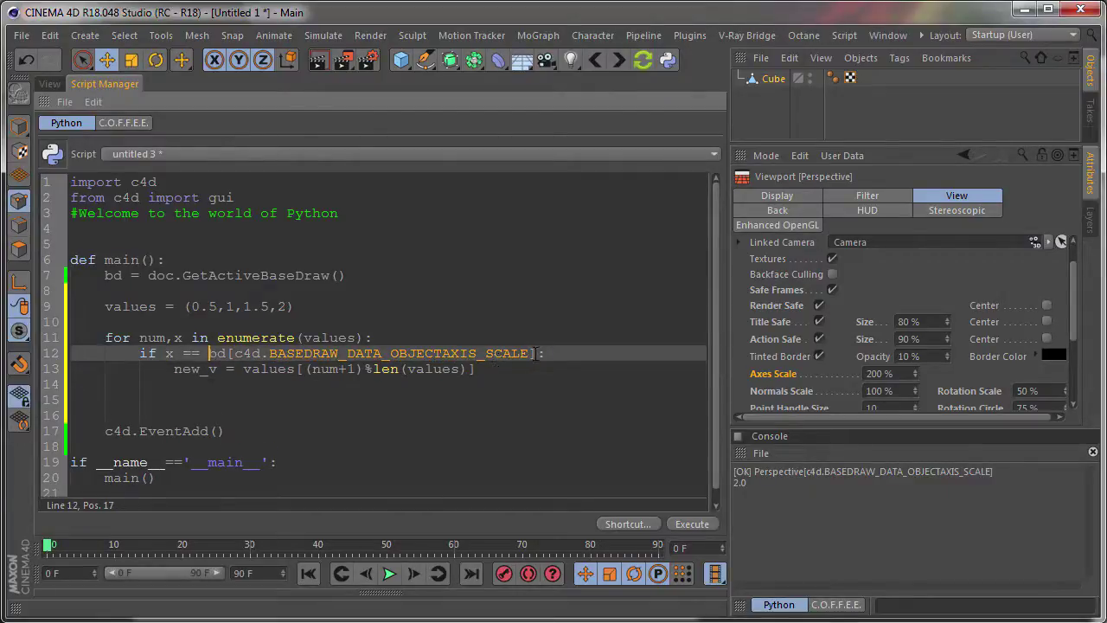
pyautogui.moveTo(210, 354); pyautogui.dragTo(536, 355)
pyautogui.hotkey('ctrl', 'c')
pyautogui.click(261, 383)
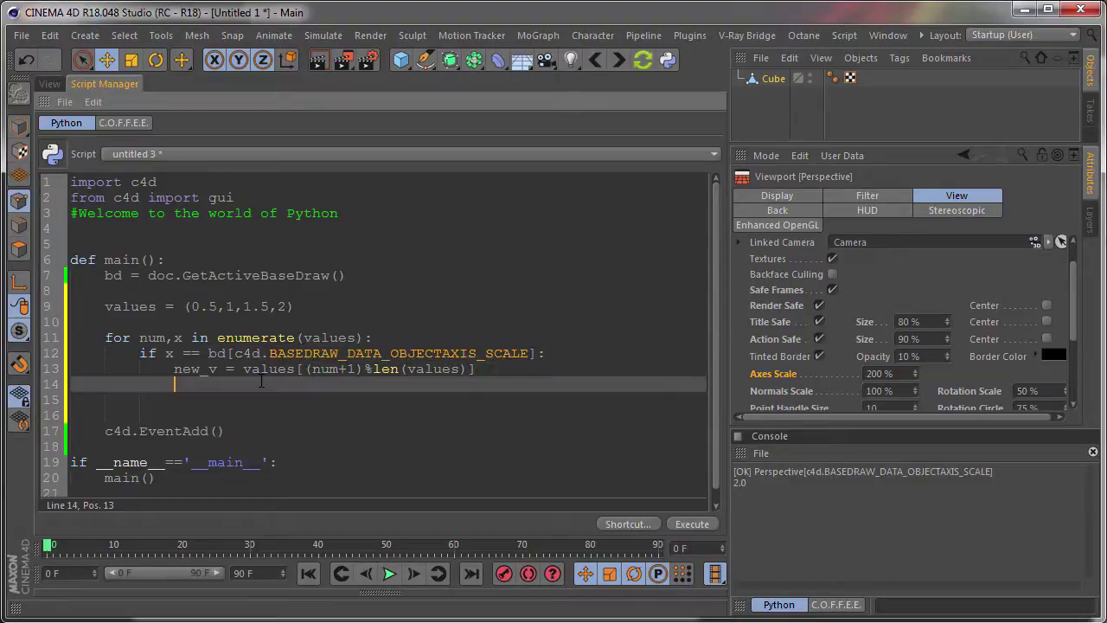
pyautogui.hotkey('ctrl', 'v')
pyautogui.doubleClick(183, 371)
pyautogui.hotkey('ctrl', 'c')
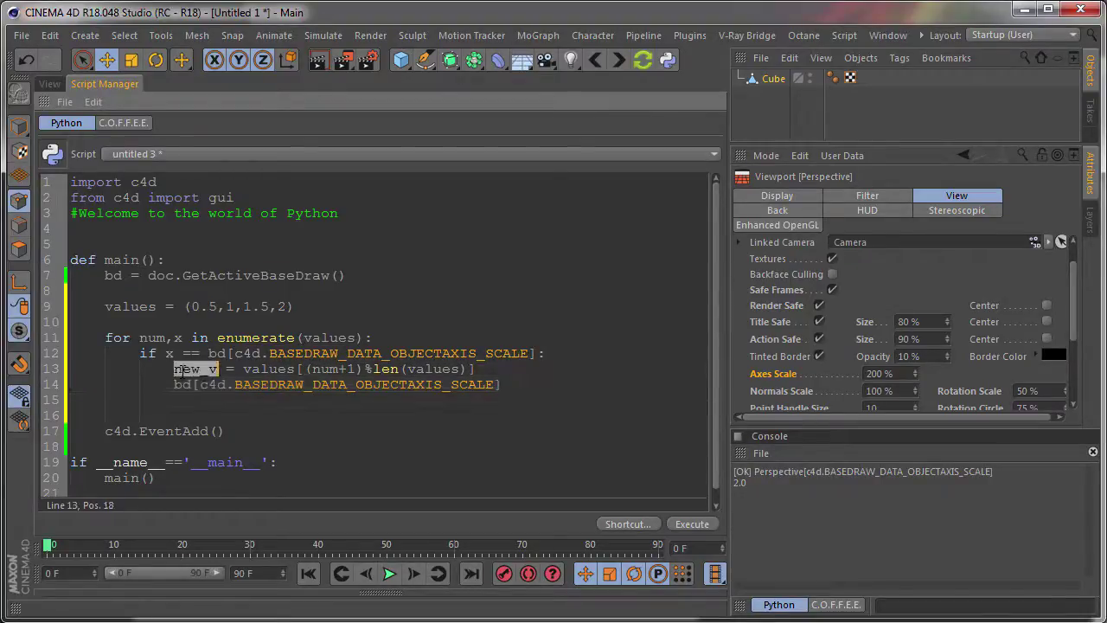
pyautogui.click(507, 385)
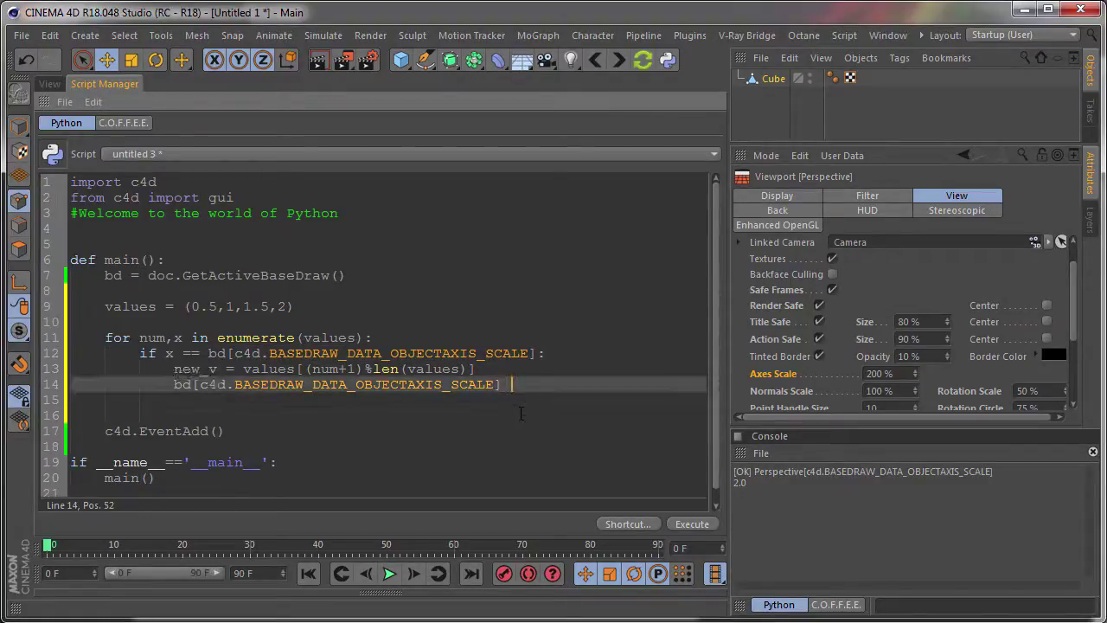
pyautogui.write('=')
pyautogui.hotkey('ctrl', 'v')
pyautogui.press('Return')
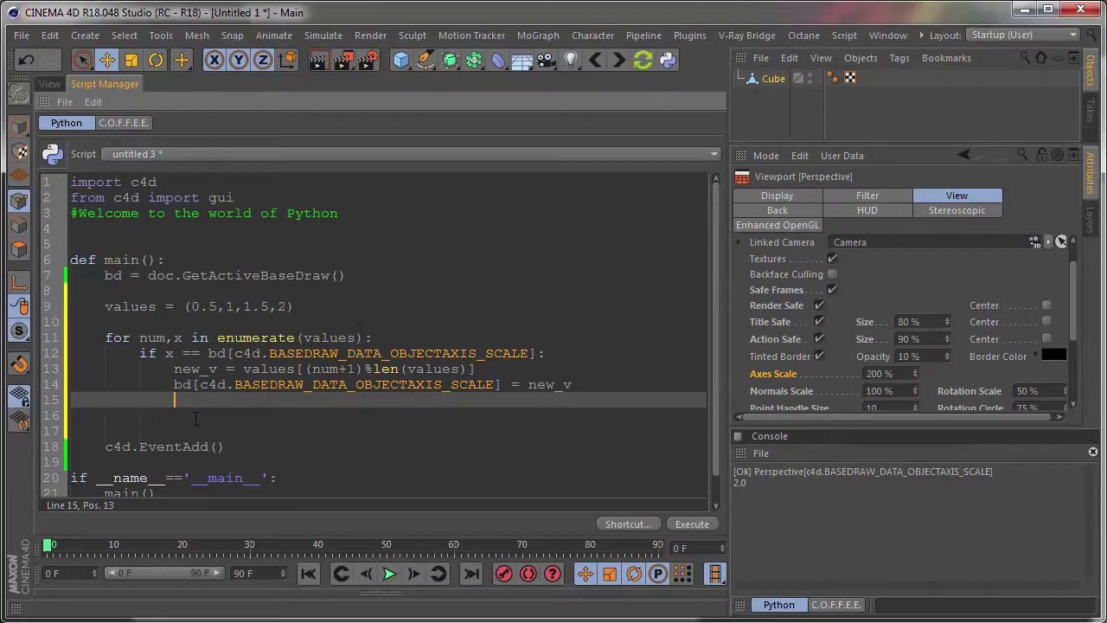
pyautogui.write('break')
# Execute the script six times from Script Manager, stepping Axes Scale through 50–200 %
pyautogui.click(709, 521)
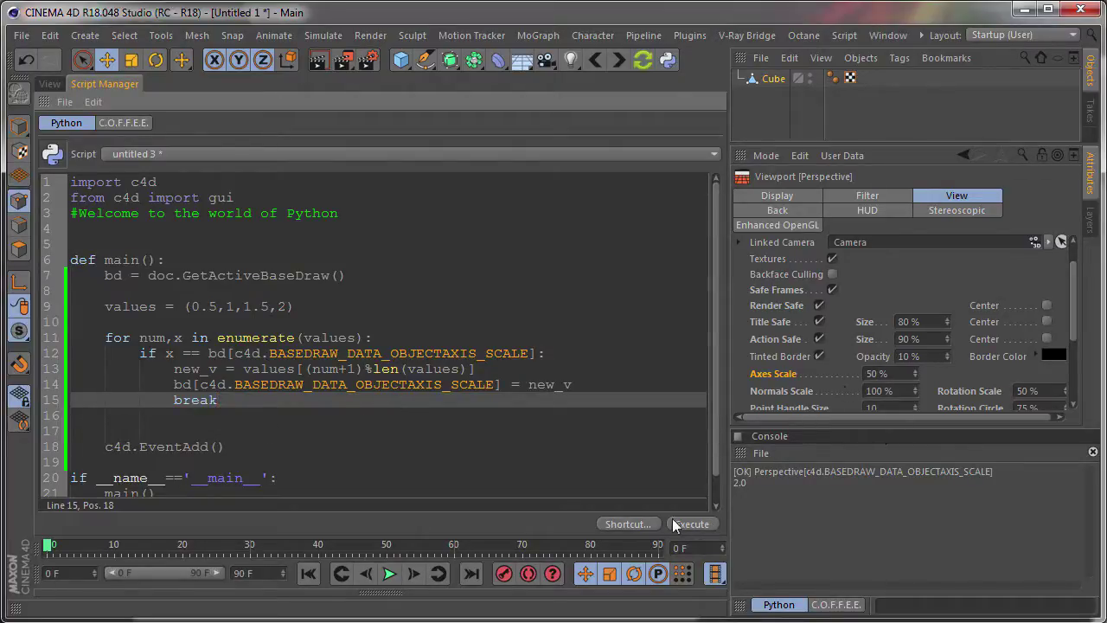
pyautogui.click(677, 525)
pyautogui.click(681, 522)
pyautogui.click(681, 523)
pyautogui.click(681, 522)
pyautogui.click(681, 522)
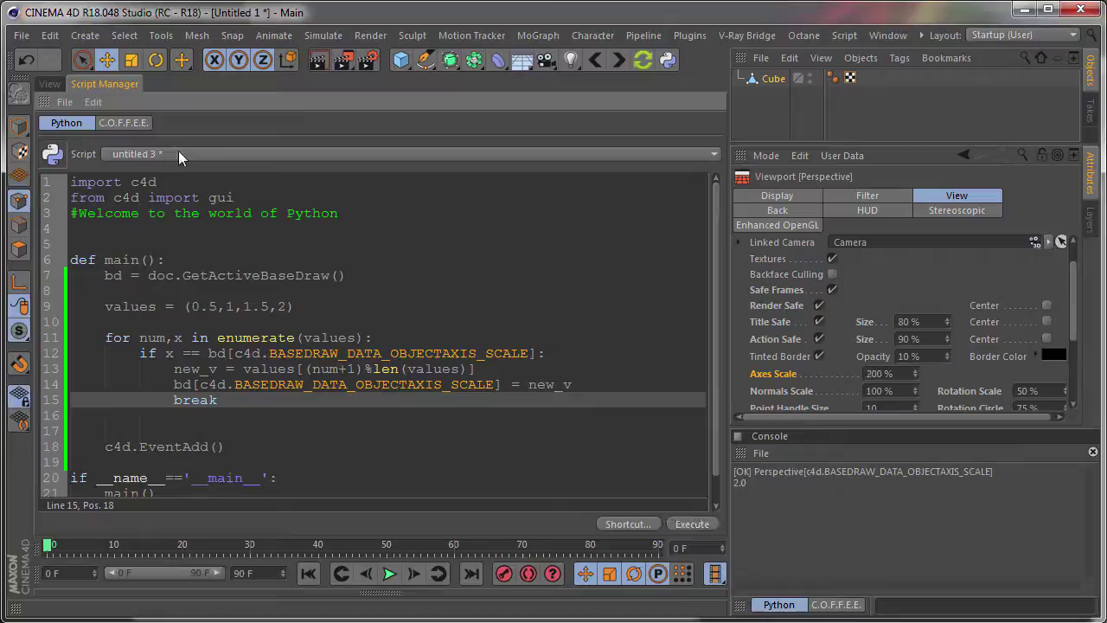
# Run the script three more times from its View-tab toolbar icon, then nudge Axes Scale to 203 %
pyautogui.click(52, 83)
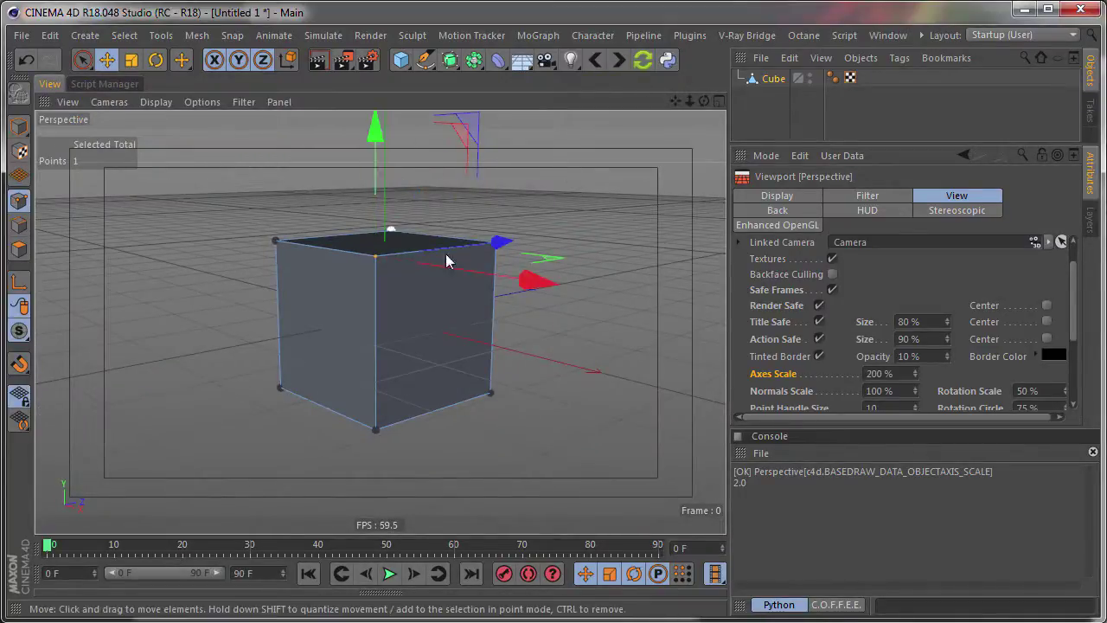
pyautogui.click(664, 63)
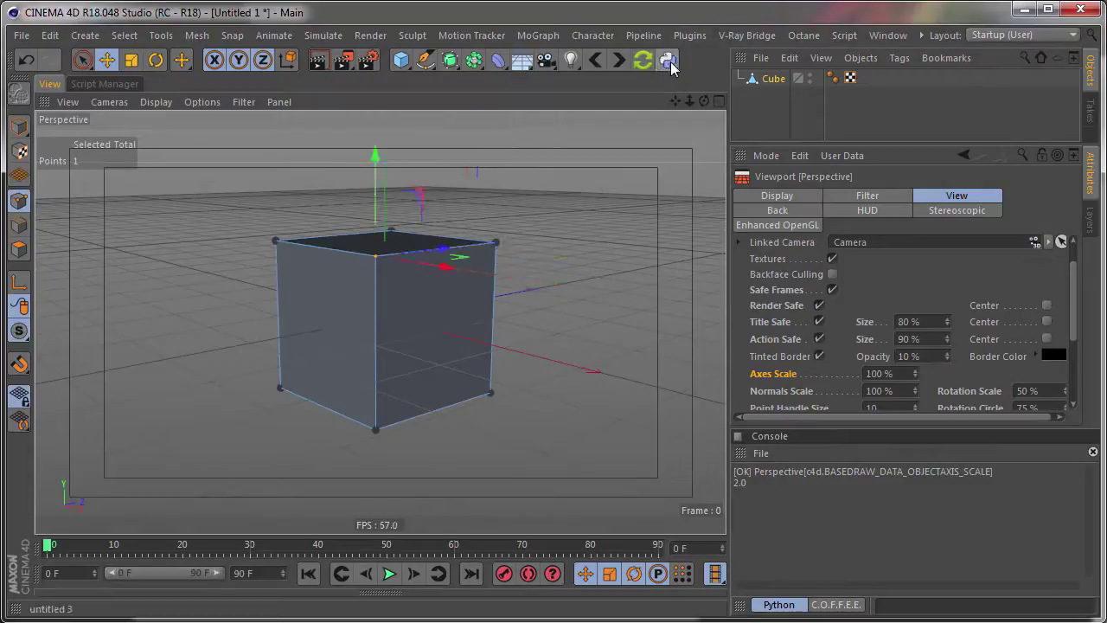
pyautogui.click(667, 61)
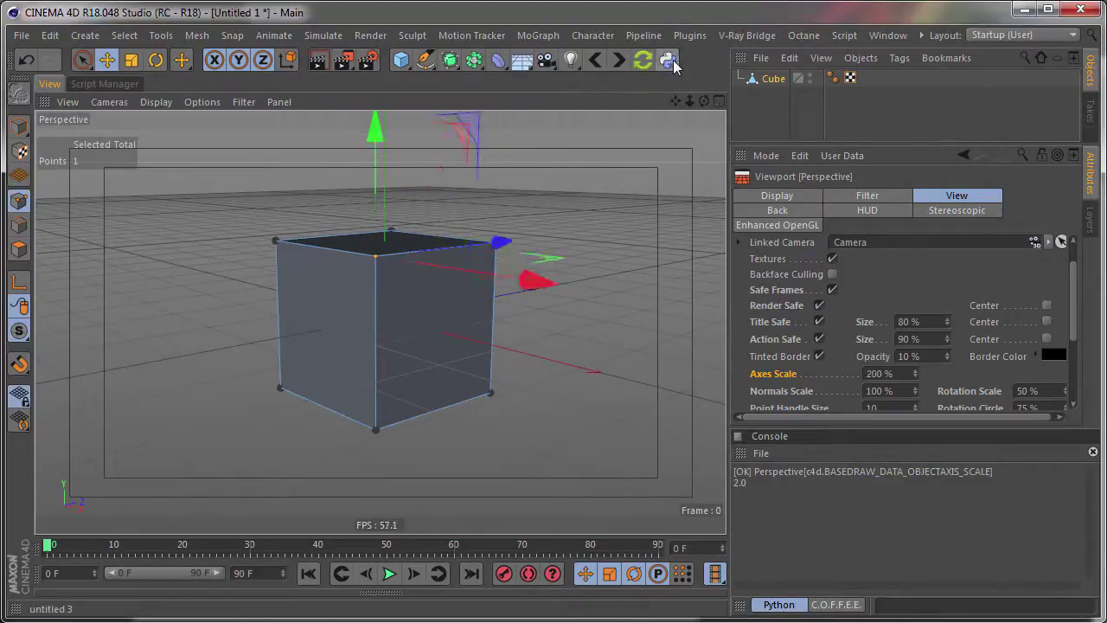
pyautogui.click(669, 61)
pyautogui.moveTo(916, 371); pyautogui.dragTo(916, 369)
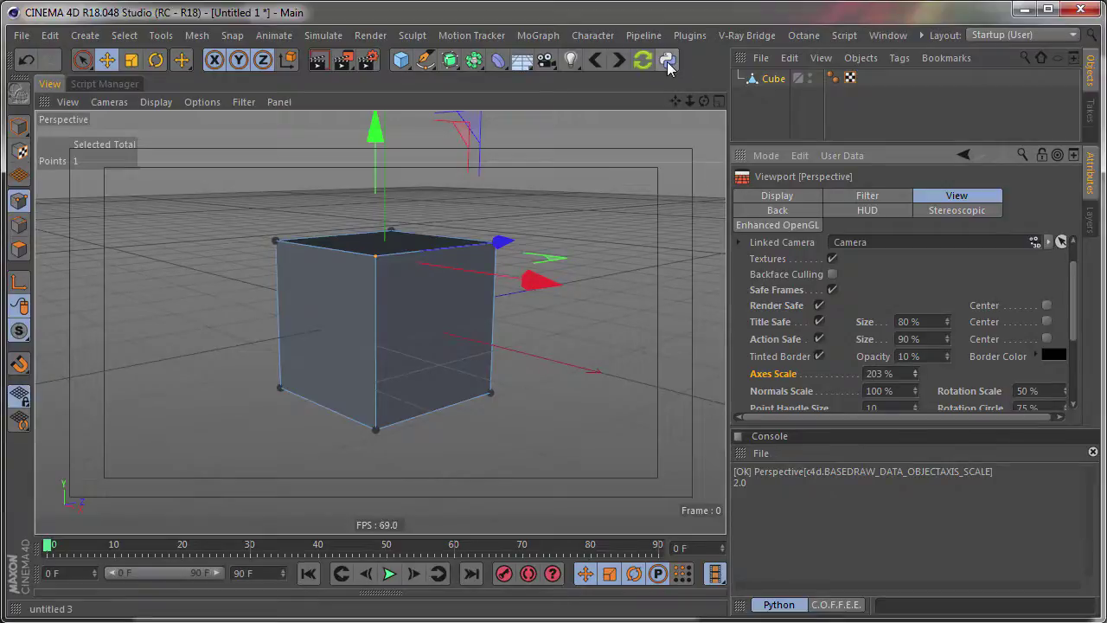
pyautogui.click(126, 85)
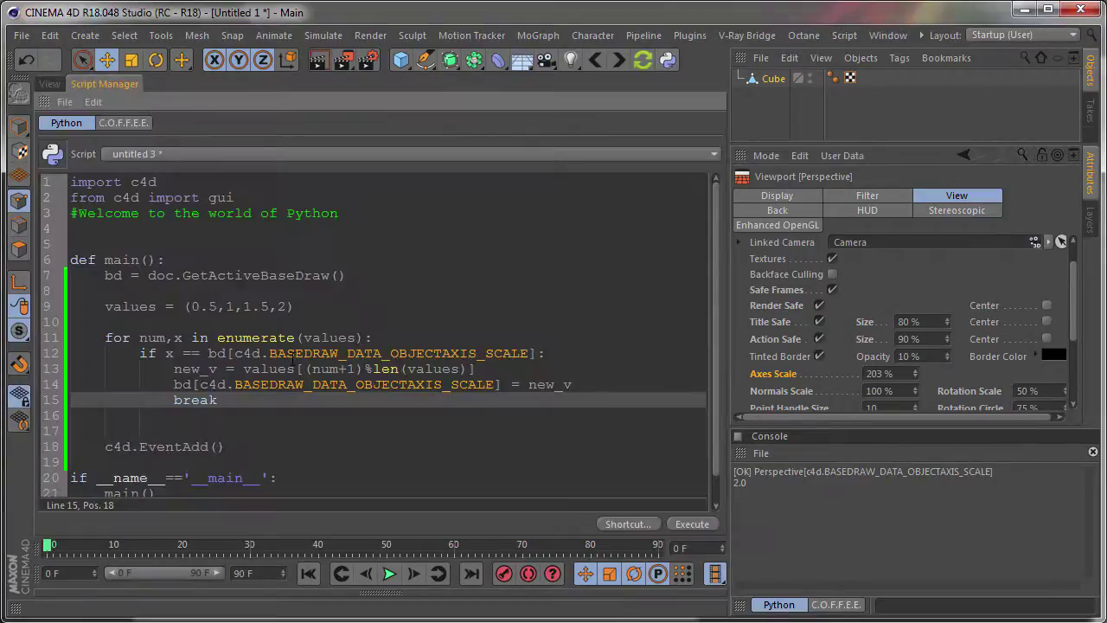
# Insert 'done = False' on a new line just before the loop
pyautogui.moveTo(139, 354); pyautogui.dragTo(546, 354)
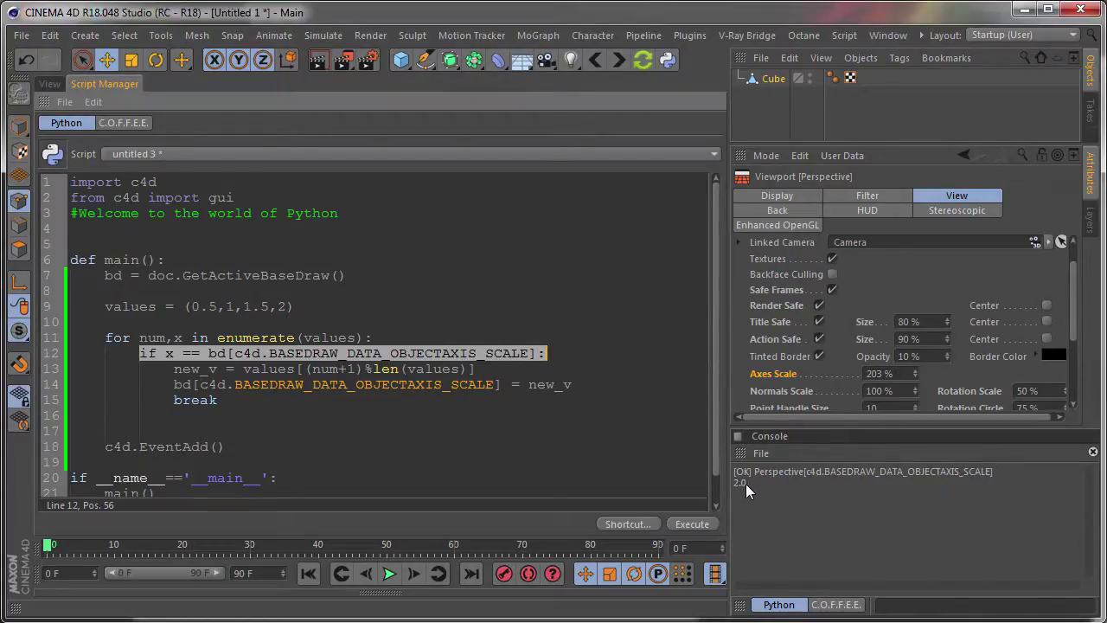
pyautogui.click(363, 353)
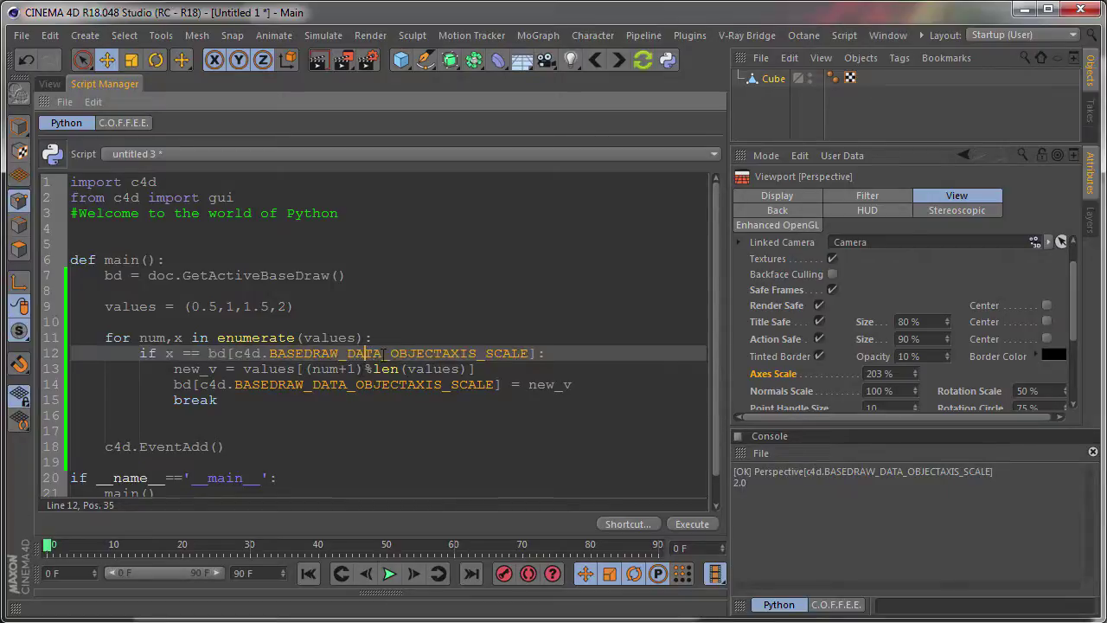
pyautogui.click(229, 399)
pyautogui.click(190, 327)
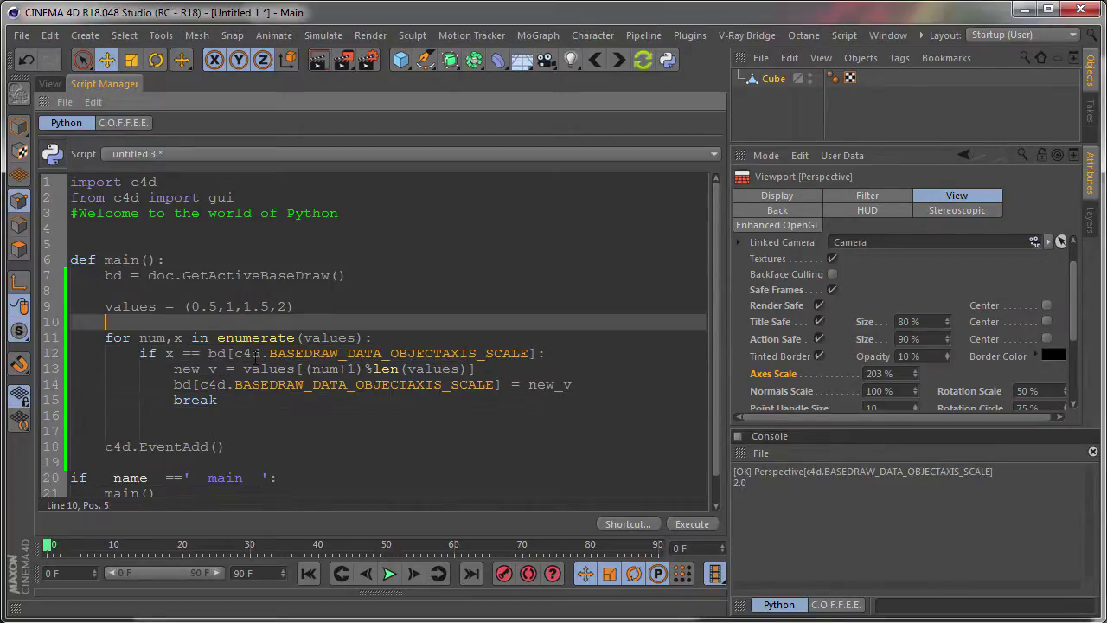
pyautogui.press('Return')
pyautogui.write('do')
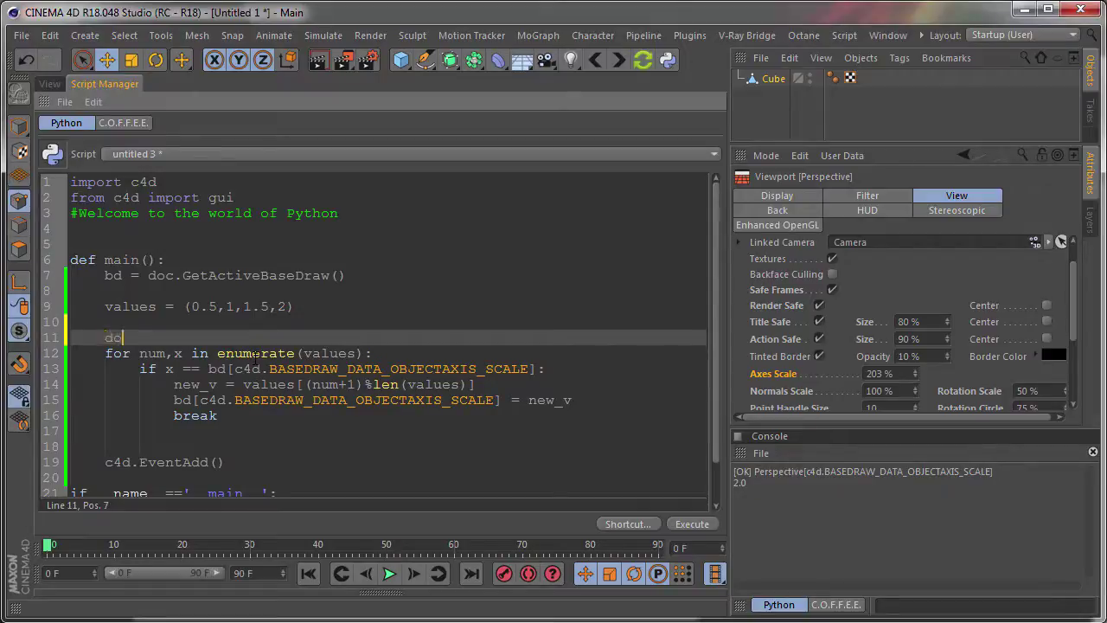
pyautogui.write('ne = ')
pyautogui.write('False')
# Set 'done = True' on a new line just above break
pyautogui.click(183, 415)
pyautogui.press('Return')
pyautogui.press('Up')
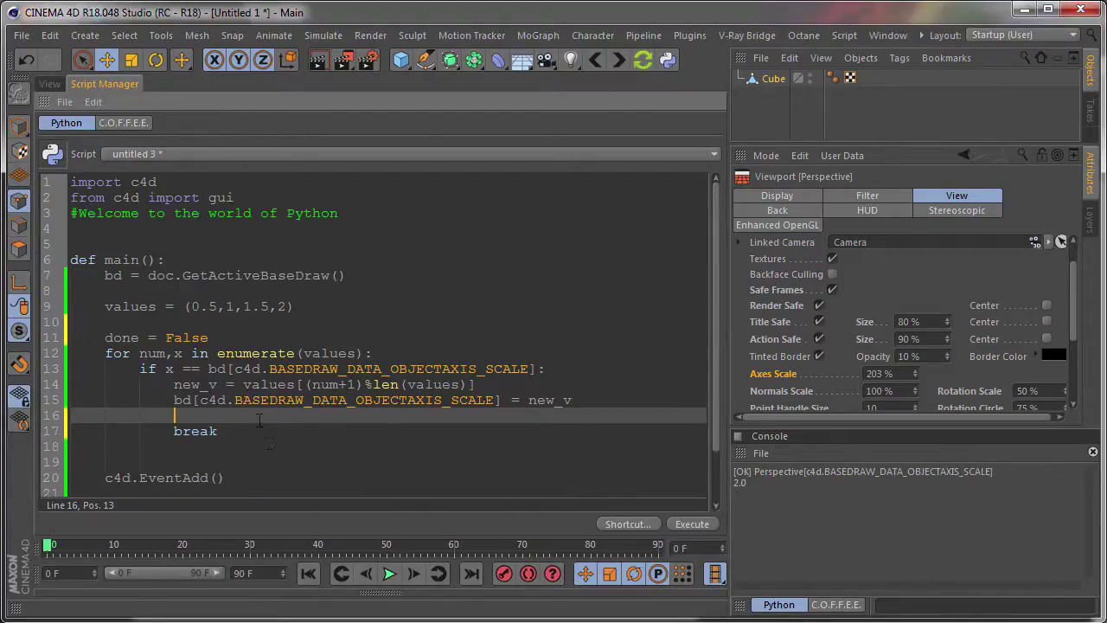
pyautogui.write('done = ')
pyautogui.write('True')
# Add an 'if not done:' block after the loop, with a blank line above it
pyautogui.click(245, 431)
pyautogui.click(215, 447)
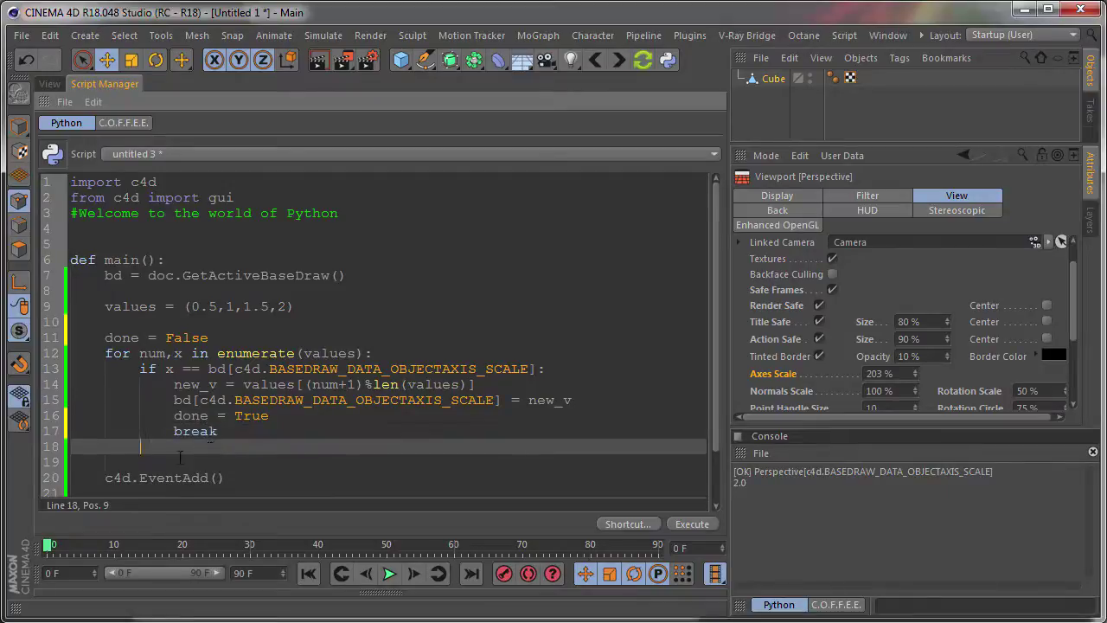
pyautogui.press('BackSpace')
pyautogui.press('BackSpace')
pyautogui.press('BackSpace')
pyautogui.write('if')
pyautogui.write('not don')
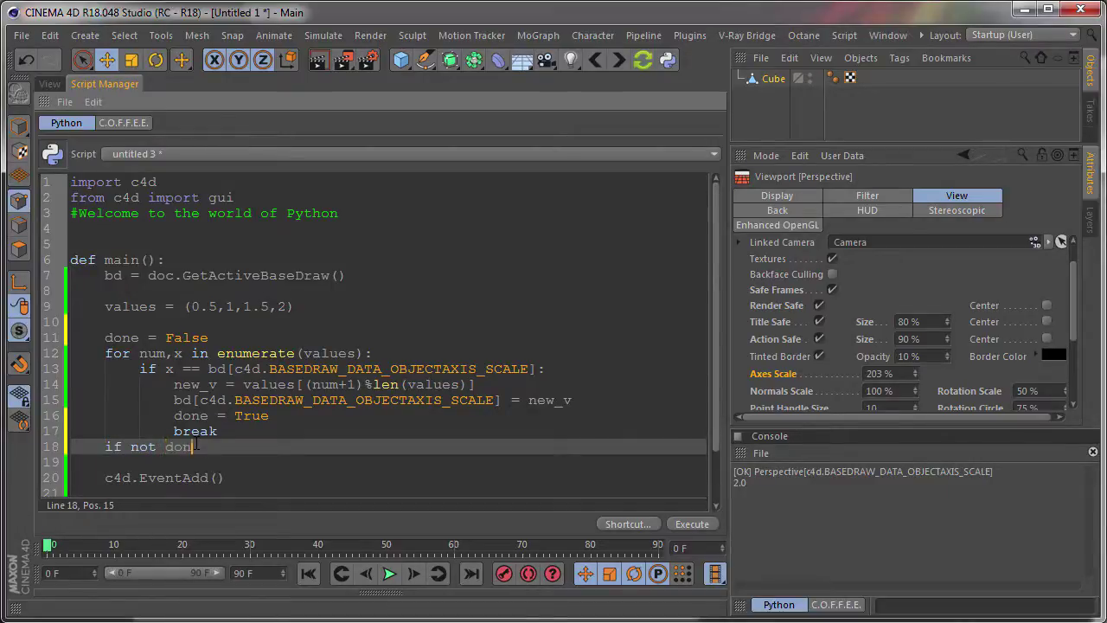
pyautogui.write('e:')
pyautogui.press('Return')
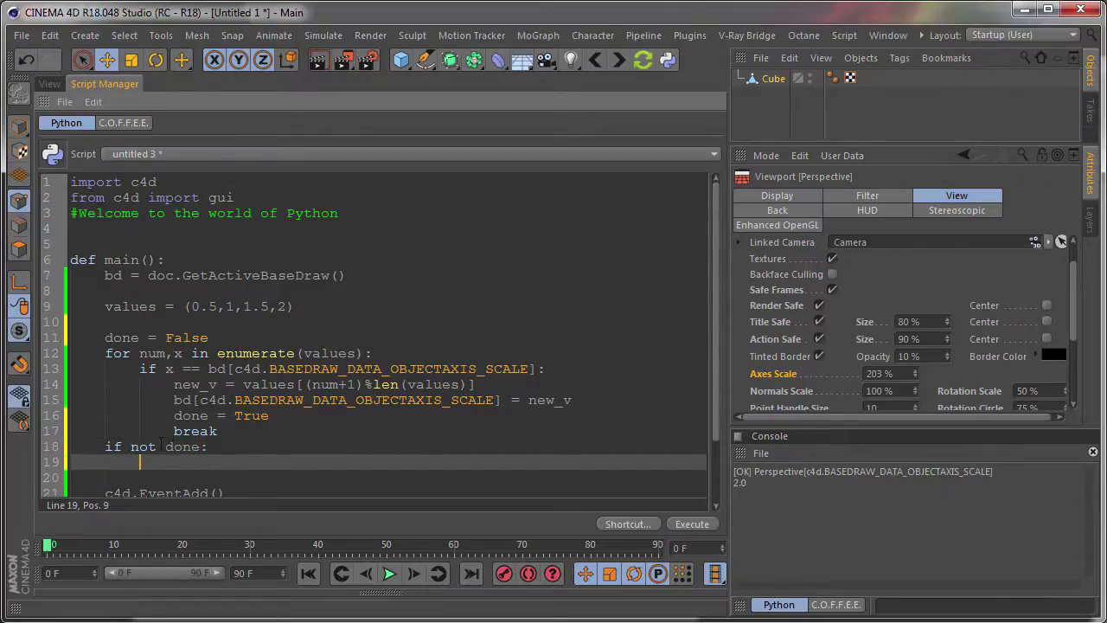
pyautogui.click(106, 446)
pyautogui.press('Return')
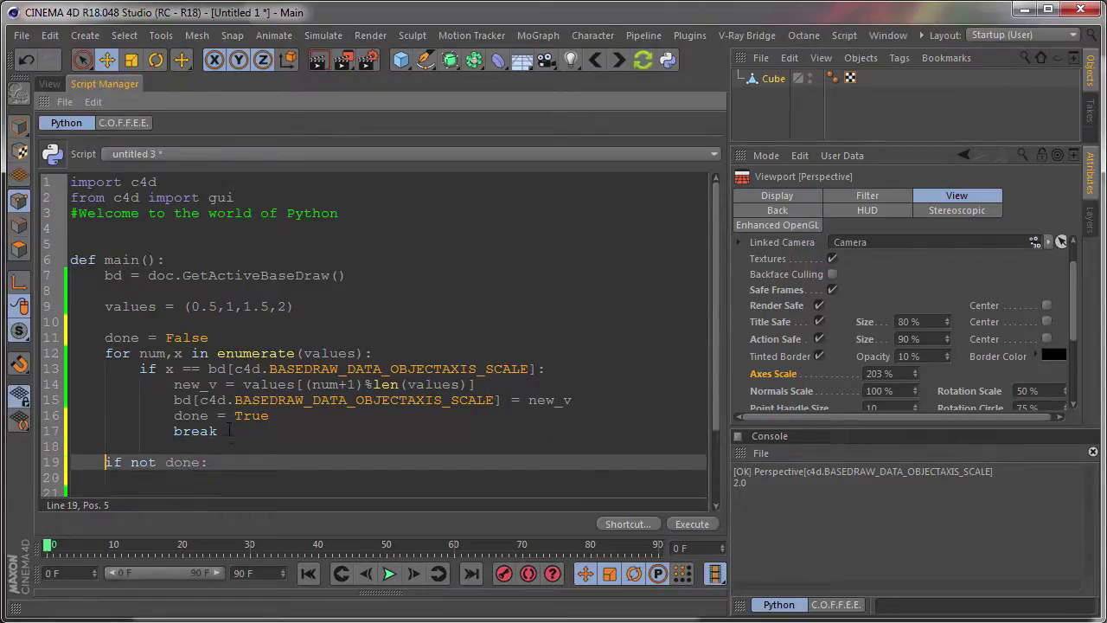
# Inside it, paste the Axes Scale assignment and change new_v to values[0]
pyautogui.scroll(-2, 229, 430)
pyautogui.moveTo(175, 308); pyautogui.dragTo(572, 308)
pyautogui.hotkey('ctrl', 'c')
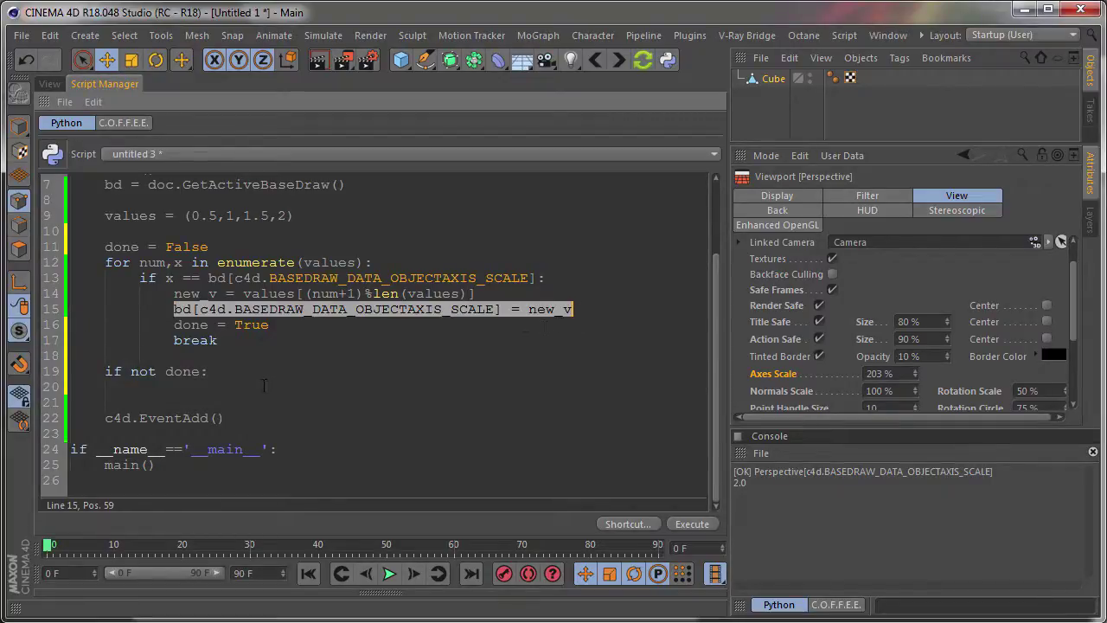
pyautogui.click(264, 385)
pyautogui.hotkey('ctrl', 'v')
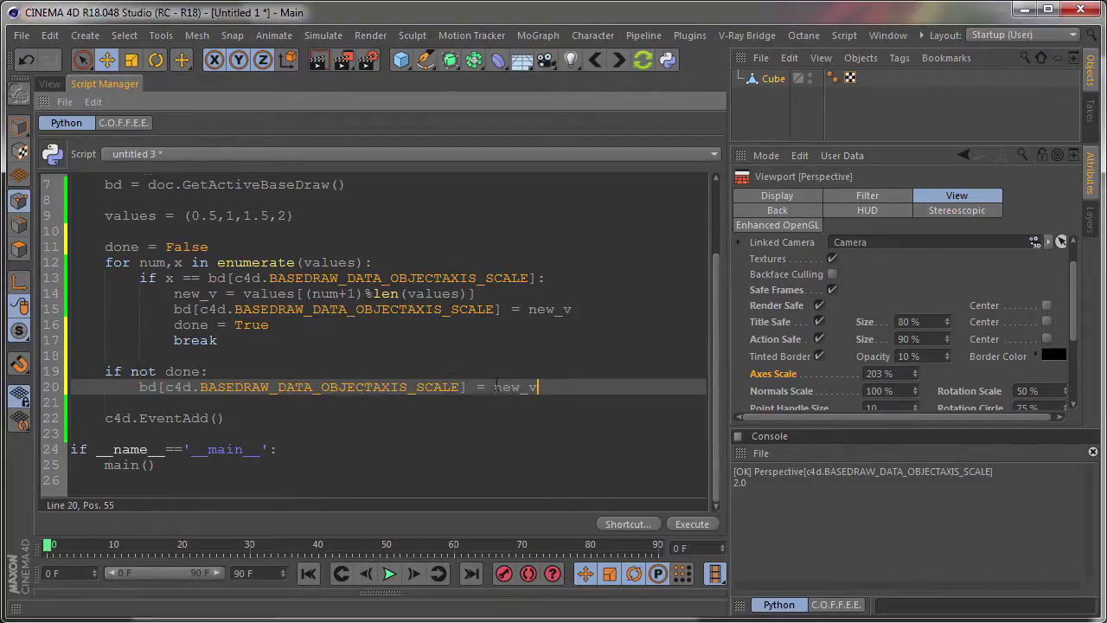
pyautogui.doubleClick(142, 215)
pyautogui.hotkey('ctrl', 'c')
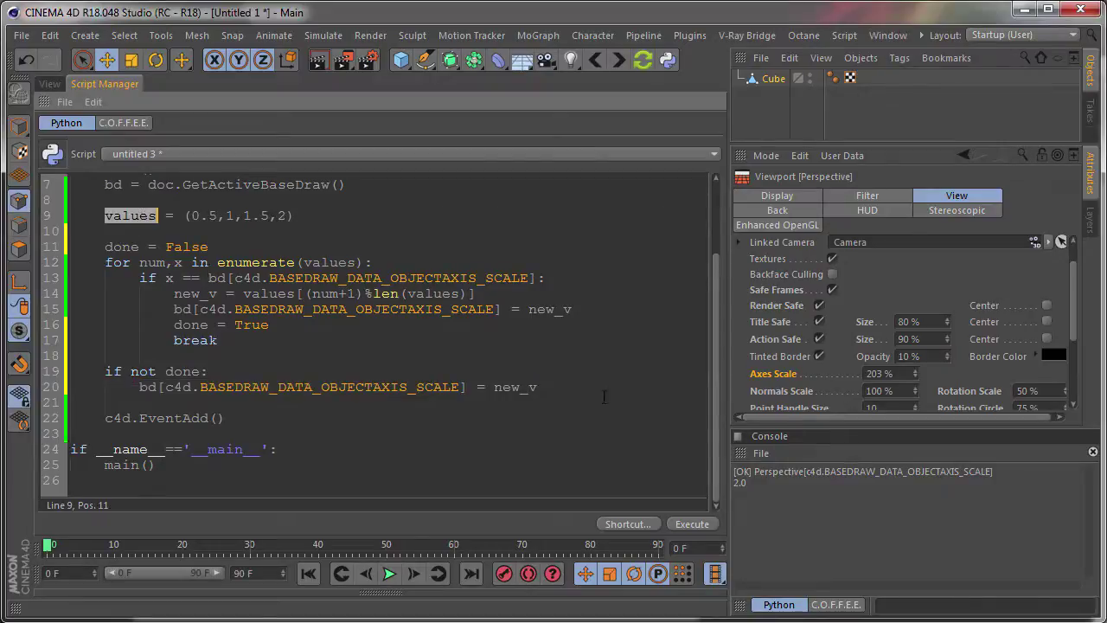
pyautogui.moveTo(563, 387); pyautogui.dragTo(494, 388)
pyautogui.hotkey('ctrl', 'v')
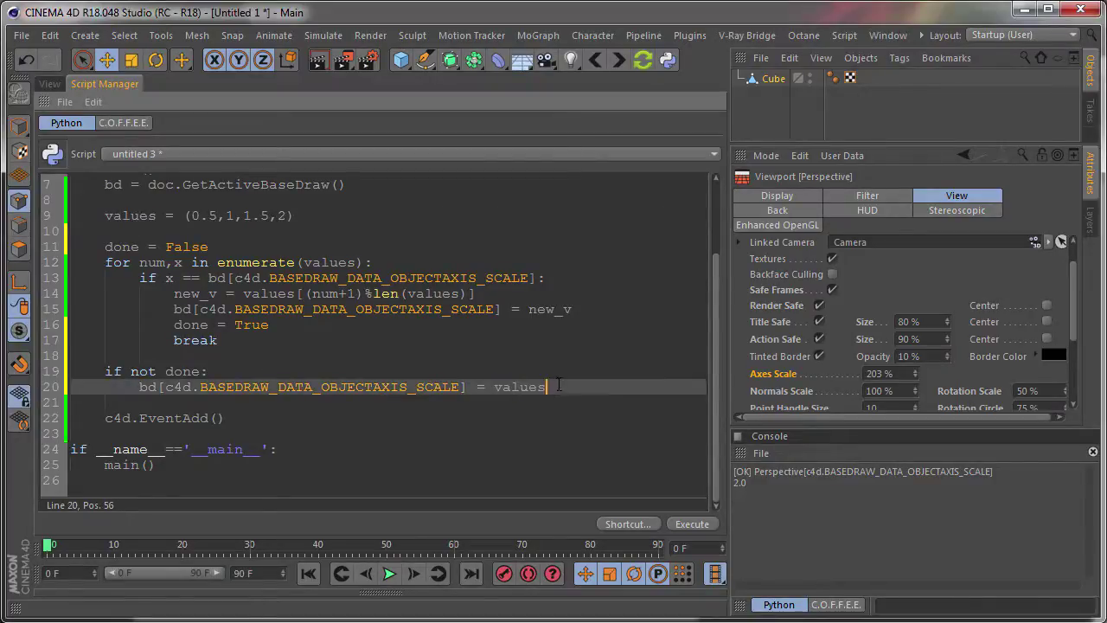
pyautogui.write('[')
pyautogui.write('0')
# Execute the script three times, stepping Axes Scale from 50 % up to 200 %
pyautogui.click(194, 215)
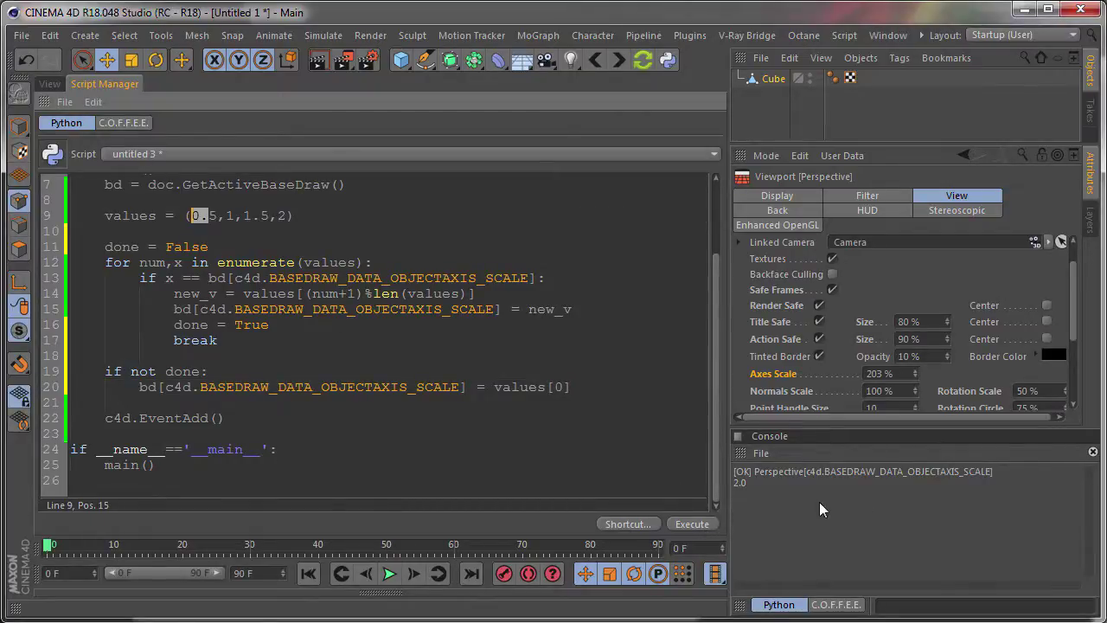
pyautogui.click(688, 524)
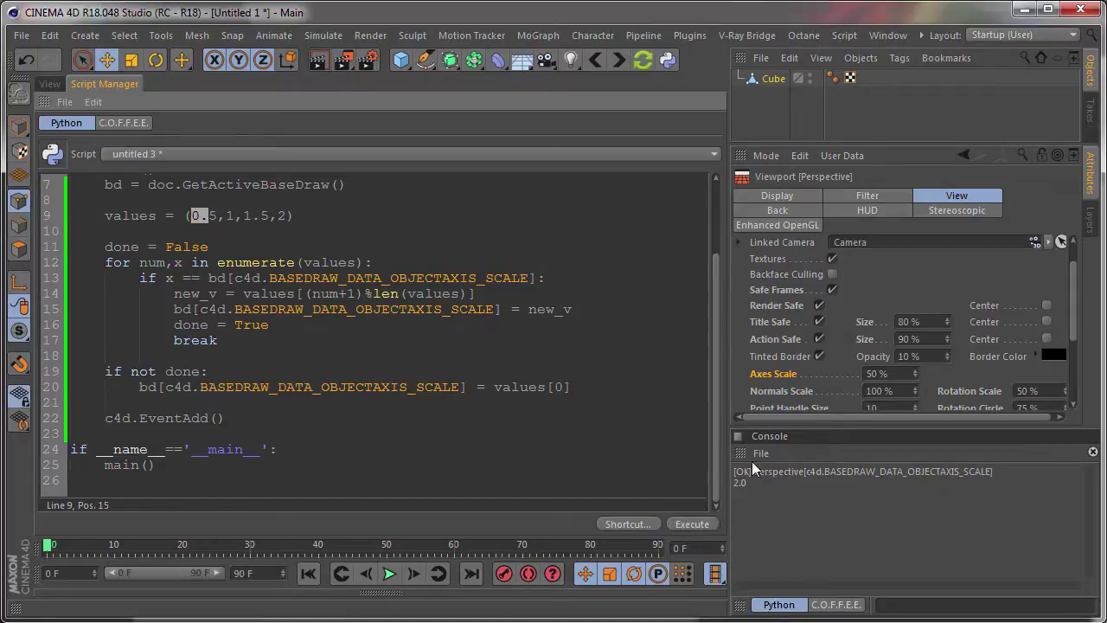
pyautogui.click(702, 526)
pyautogui.click(702, 526)
# Set Axes Scale to an off-list 60 % and execute again, confirming it resets to 50 %
pyautogui.moveTo(914, 373)
pyautogui.mouseDown()
pyautogui.moveTo(914, 406)
pyautogui.moveTo(915, 368)
pyautogui.mouseUp()
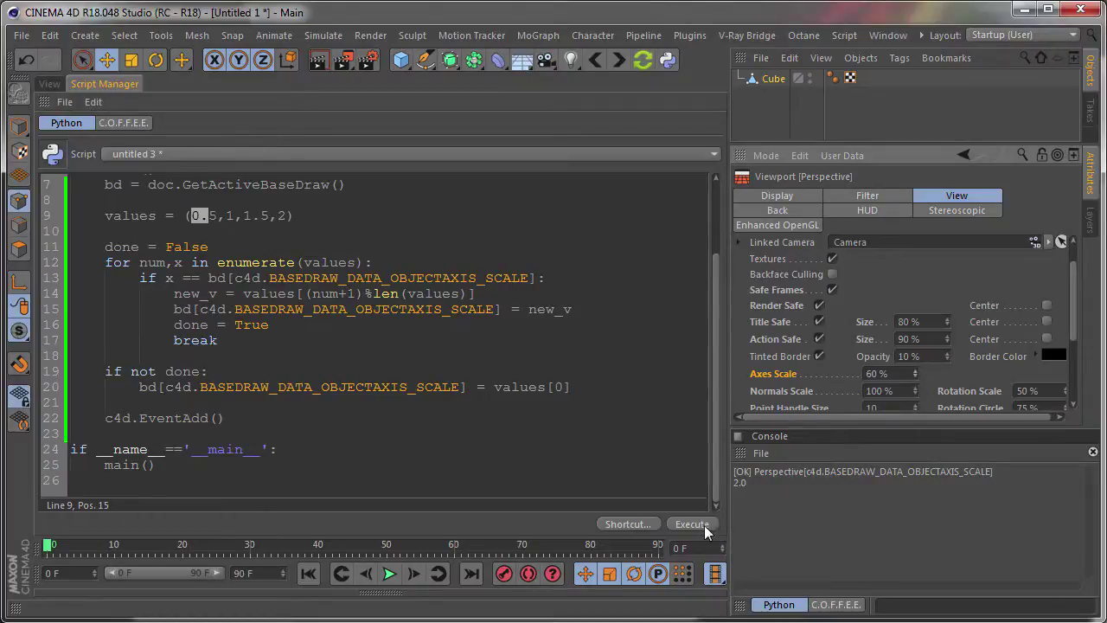
pyautogui.click(705, 528)
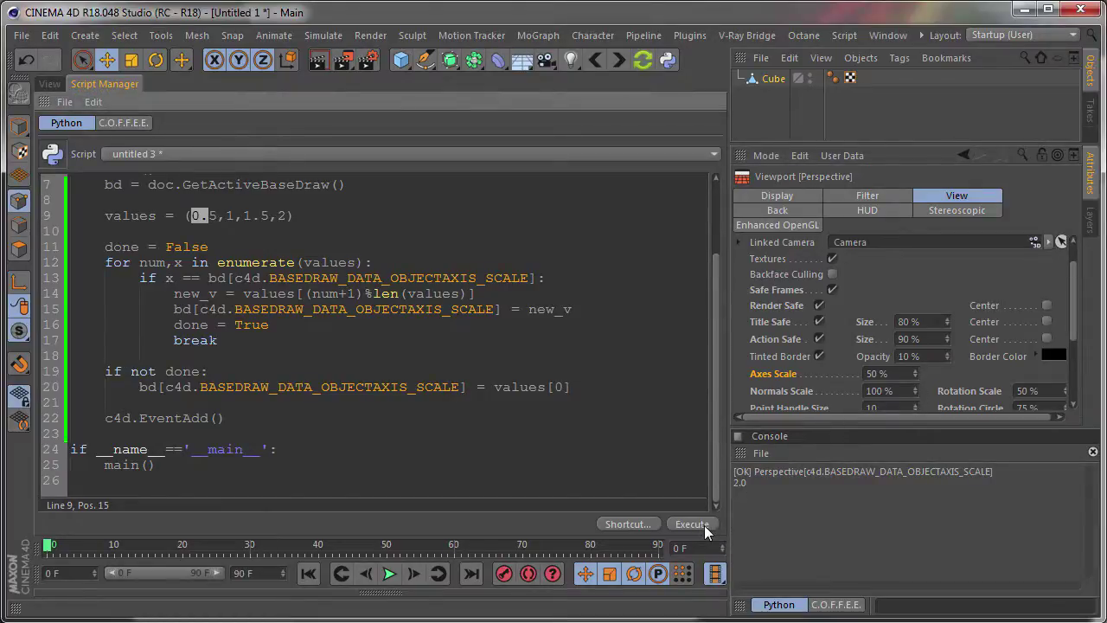
pyautogui.click(705, 528)
pyautogui.click(593, 411)
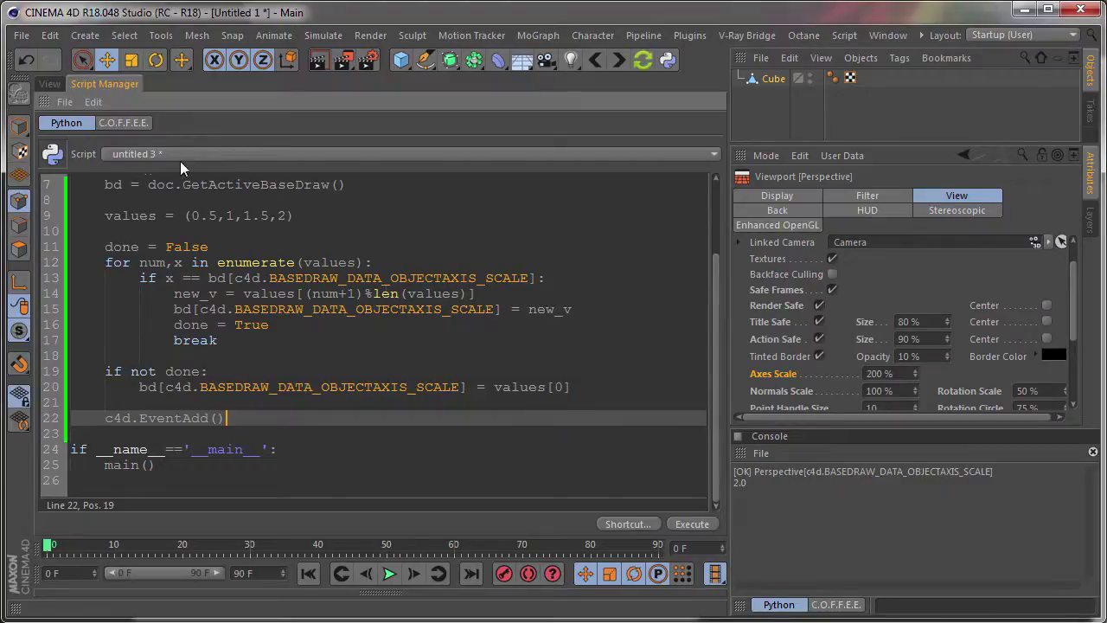
pyautogui.scroll(2, 912, 289)
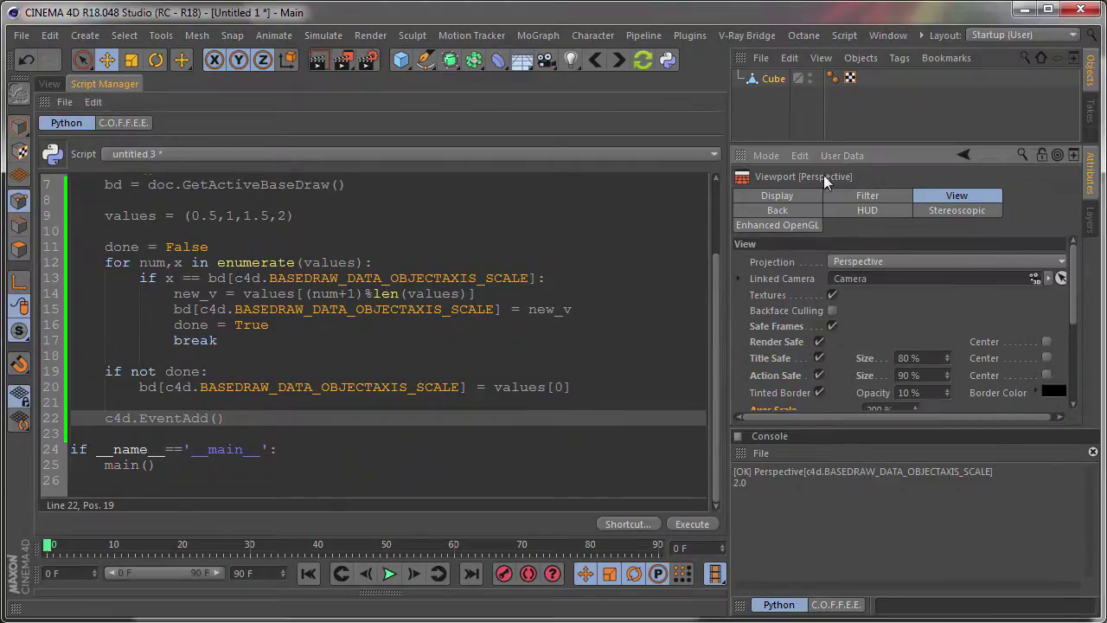
# Open Render Settings with Render Region expanded, create a new script, and select its Hello World line
pyautogui.click(369, 59)
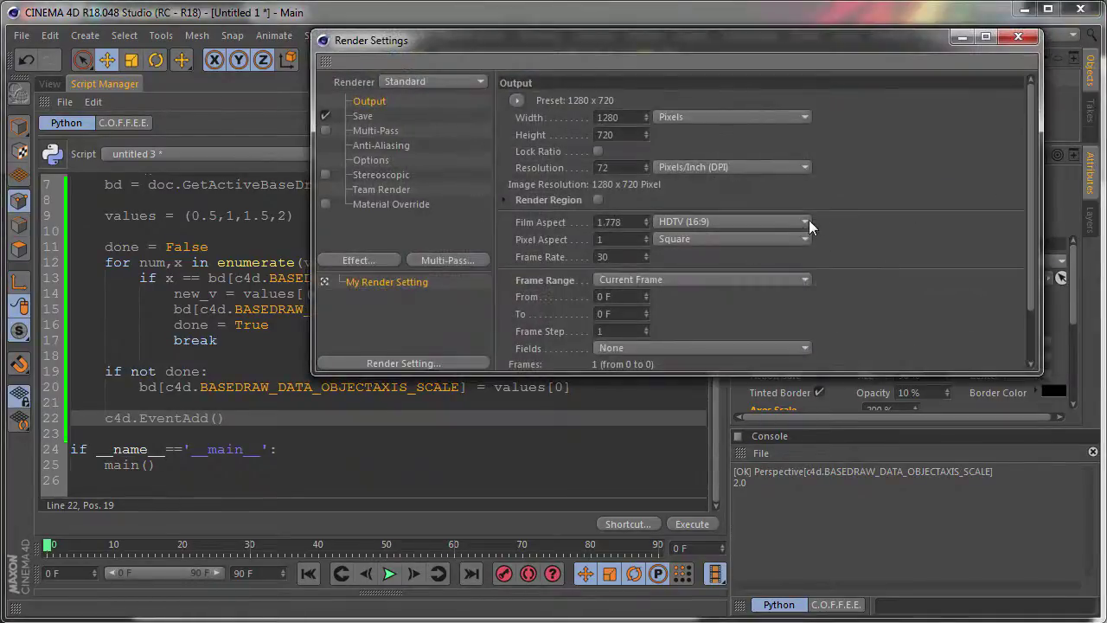
pyautogui.click(504, 199)
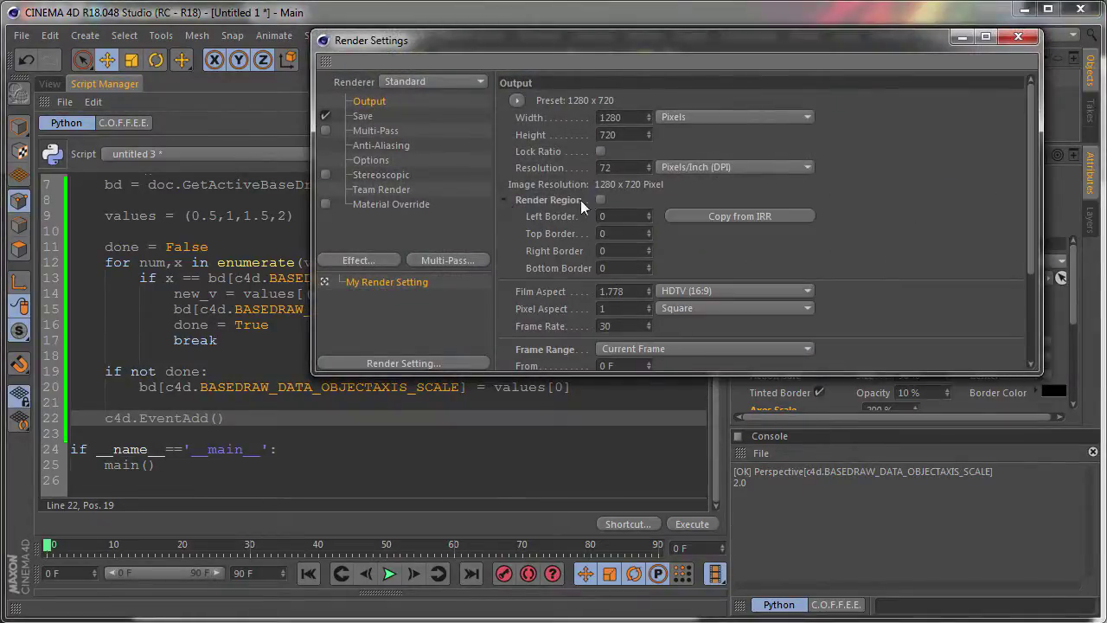
pyautogui.moveTo(436, 41); pyautogui.dragTo(498, 53)
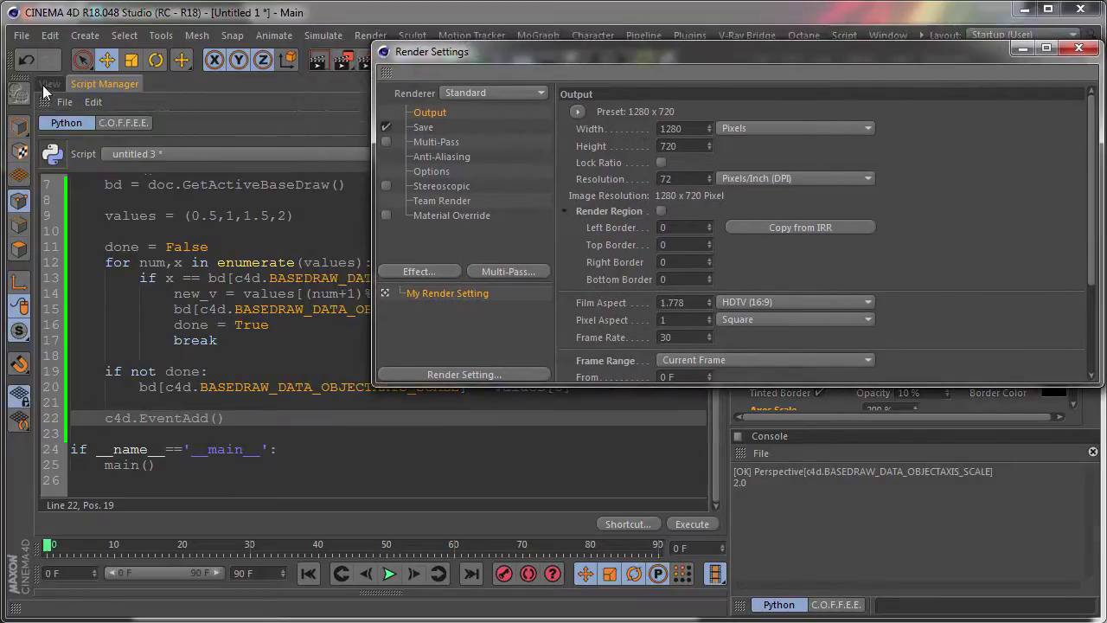
pyautogui.click(64, 102)
pyautogui.click(83, 135)
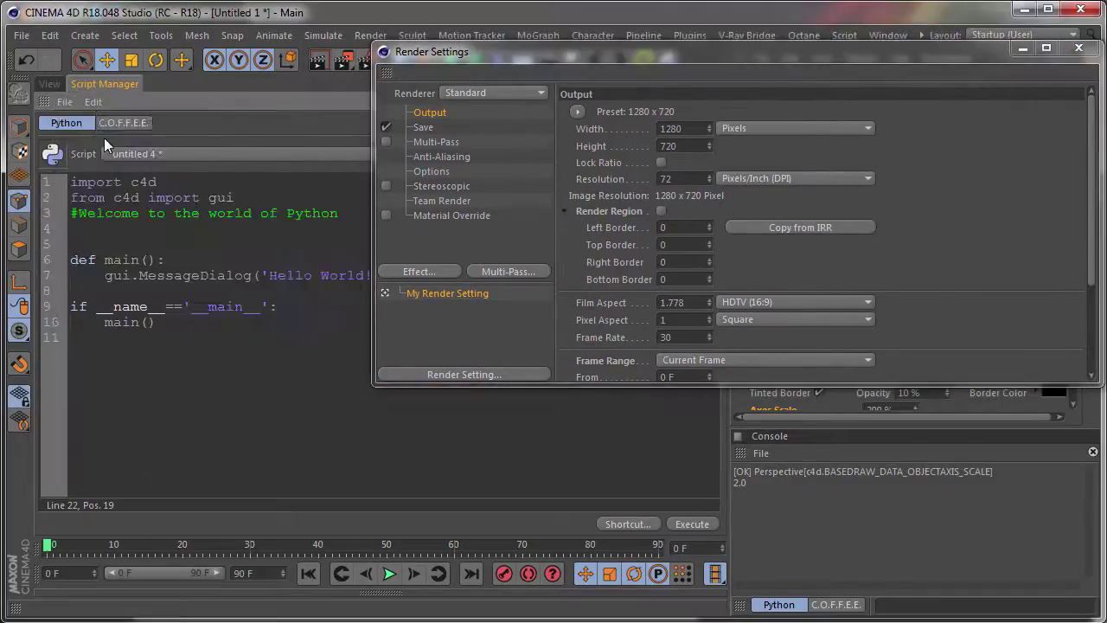
pyautogui.click(186, 260)
pyautogui.moveTo(505, 64); pyautogui.dragTo(594, 67)
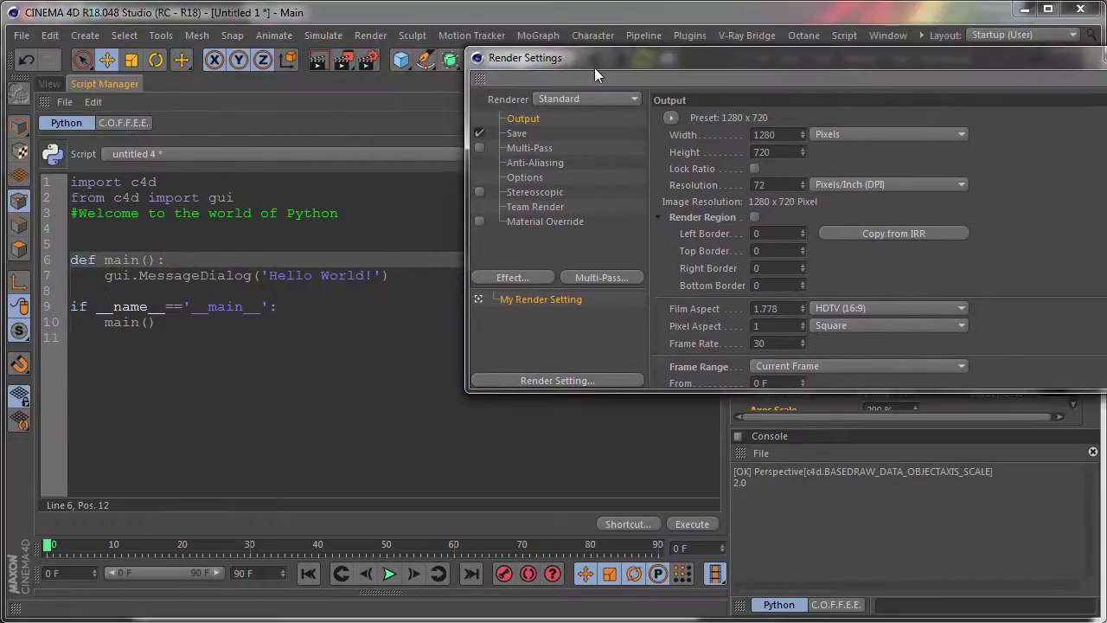
pyautogui.moveTo(106, 275); pyautogui.dragTo(390, 274)
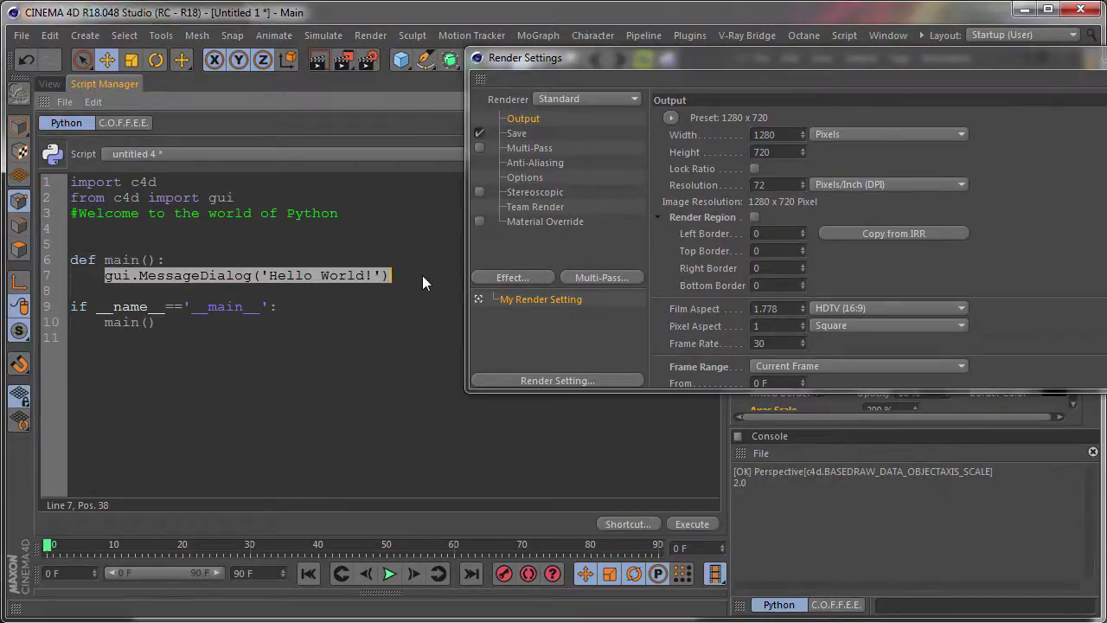
# Write rd = doc.GetActiveRenderData() and a line setting rd[c4d.RDATA_RENDERREGION] to its negation
pyautogui.write('rd')
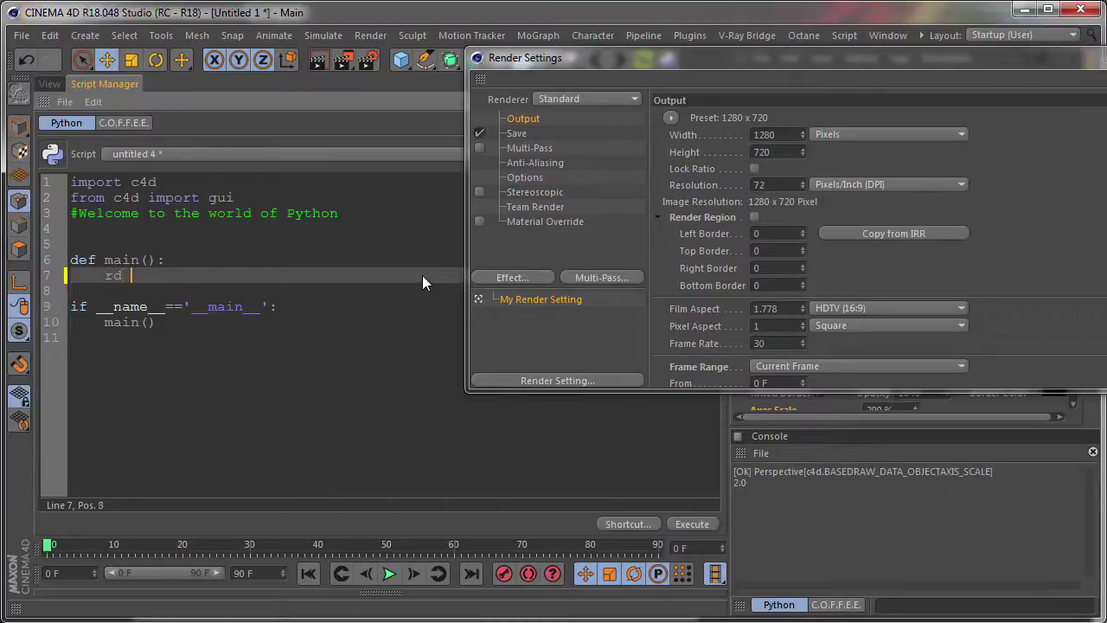
pyautogui.write(' = doc.')
pyautogui.write('GetAc')
pyautogui.write('tiveRen')
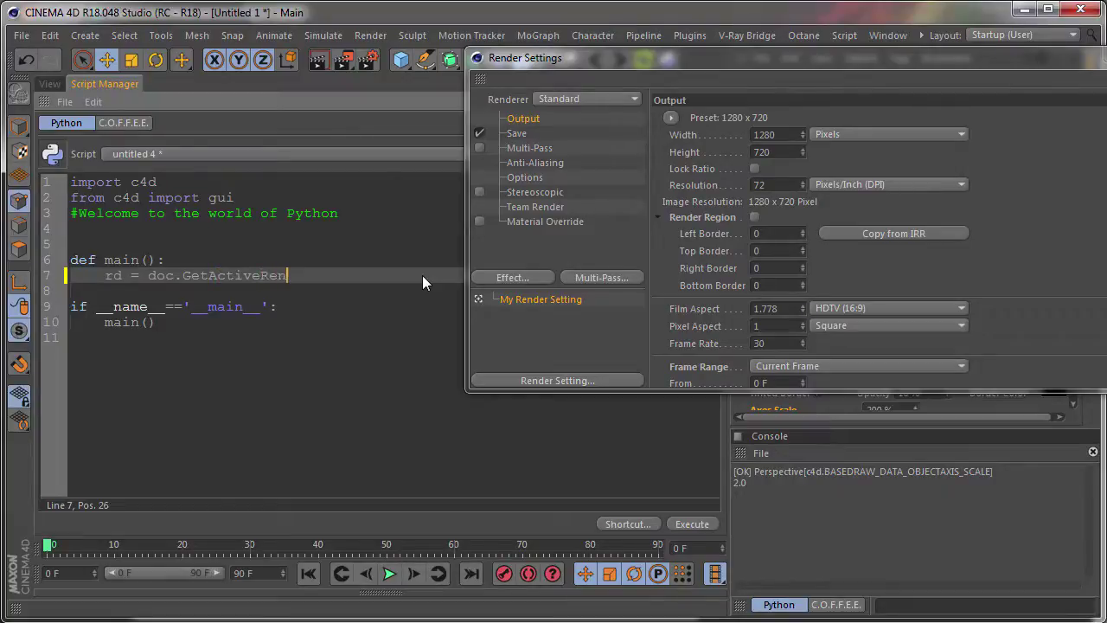
pyautogui.write('derData')
pyautogui.write('(')
pyautogui.press('Right')
pyautogui.press('Return')
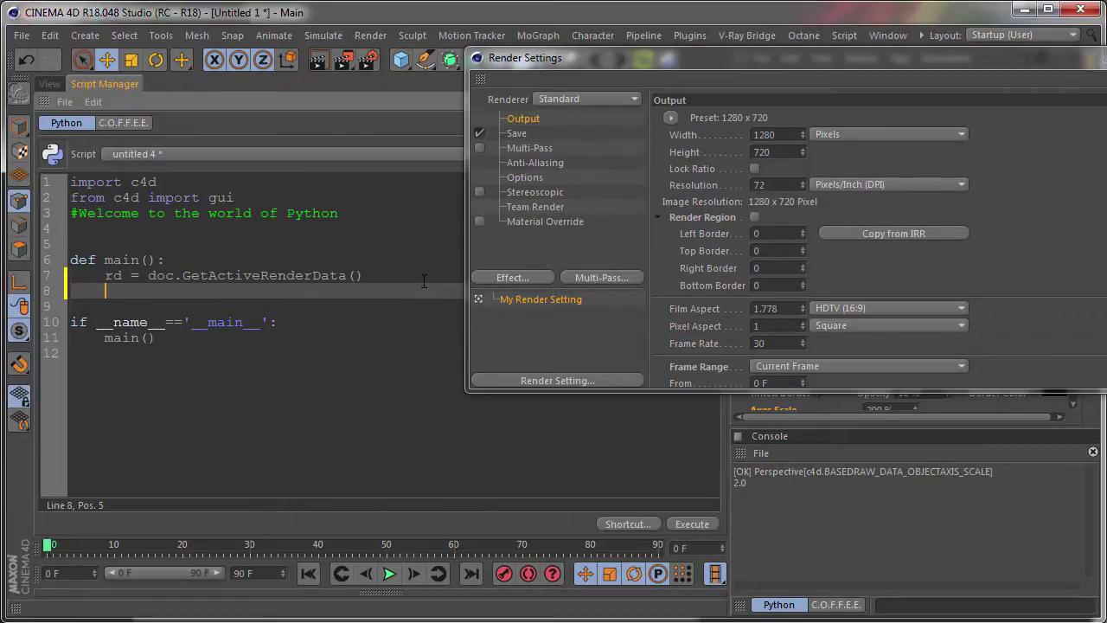
pyautogui.write('rd')
pyautogui.moveTo(708, 218); pyautogui.dragTo(298, 289)
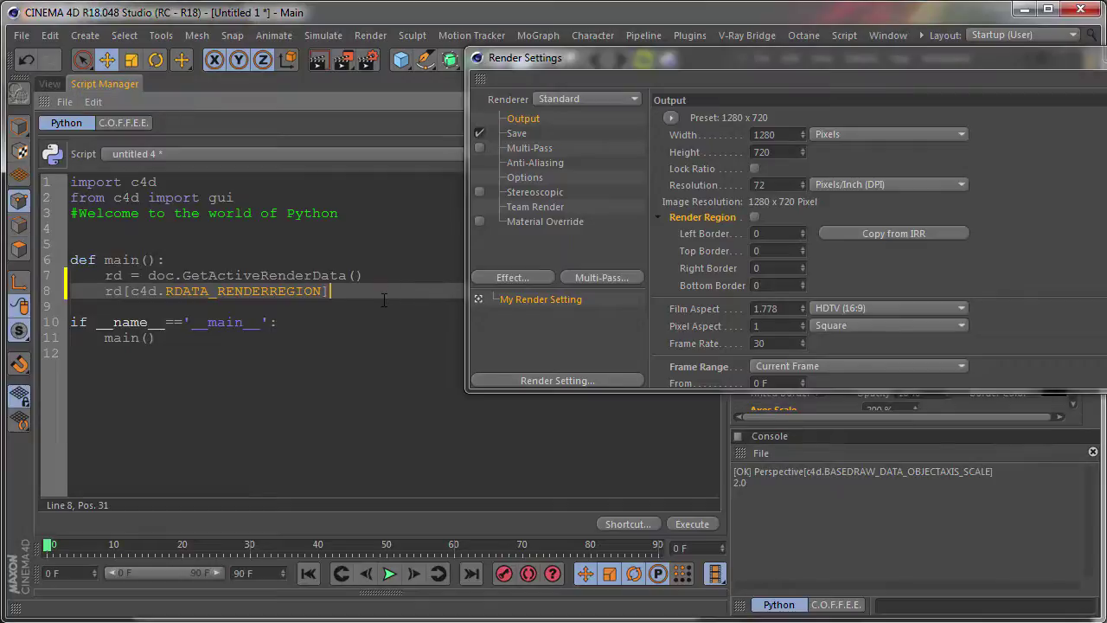
pyautogui.write('= no')
pyautogui.write('t')
pyautogui.click(333, 291)
pyautogui.keyDown('shift'); pyautogui.click(112, 293); pyautogui.keyUp('shift')
pyautogui.press('End')
pyautogui.hotkey('ctrl', 'v')
# Add a c4d.EventAdd() call on the line after the toggle
pyautogui.moveTo(587, 69); pyautogui.dragTo(718, 93)
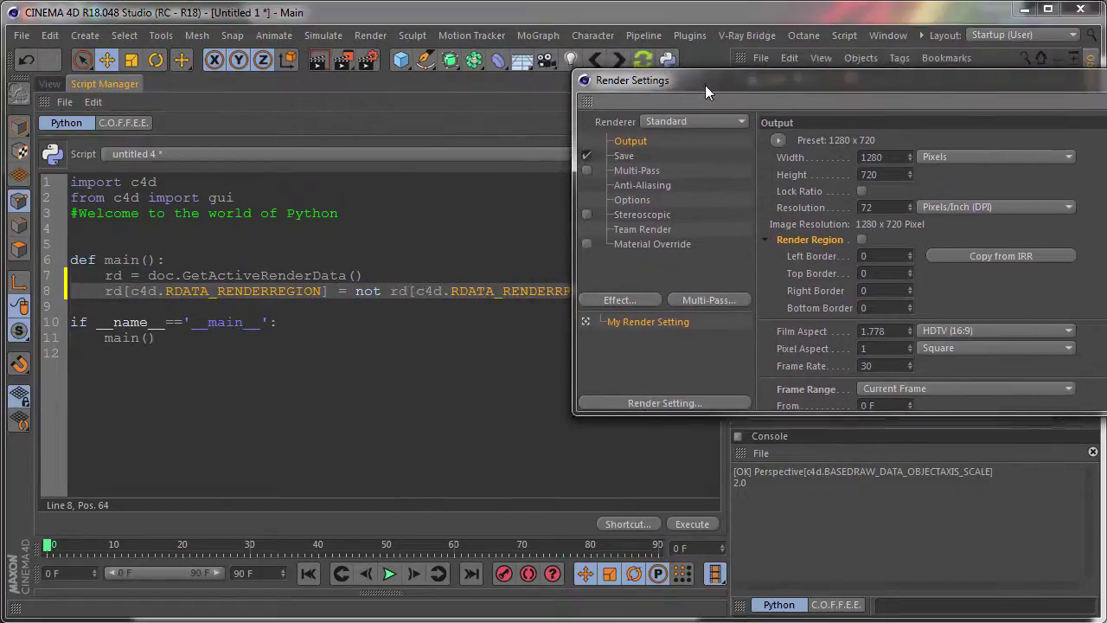
pyautogui.click(135, 311)
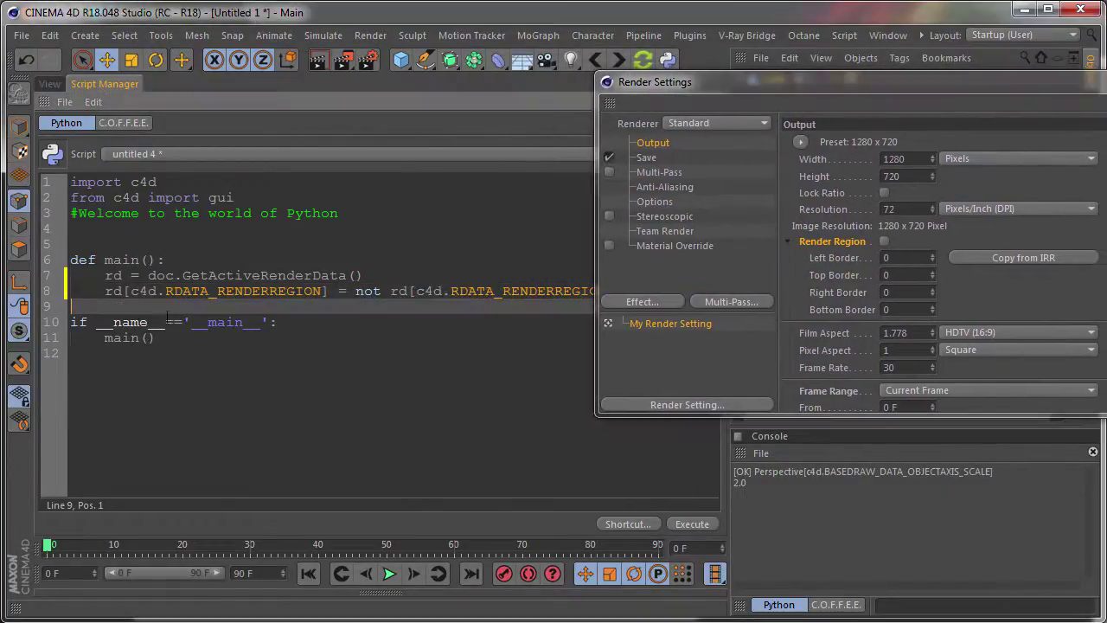
pyautogui.press('Return')
pyautogui.press('Tab')
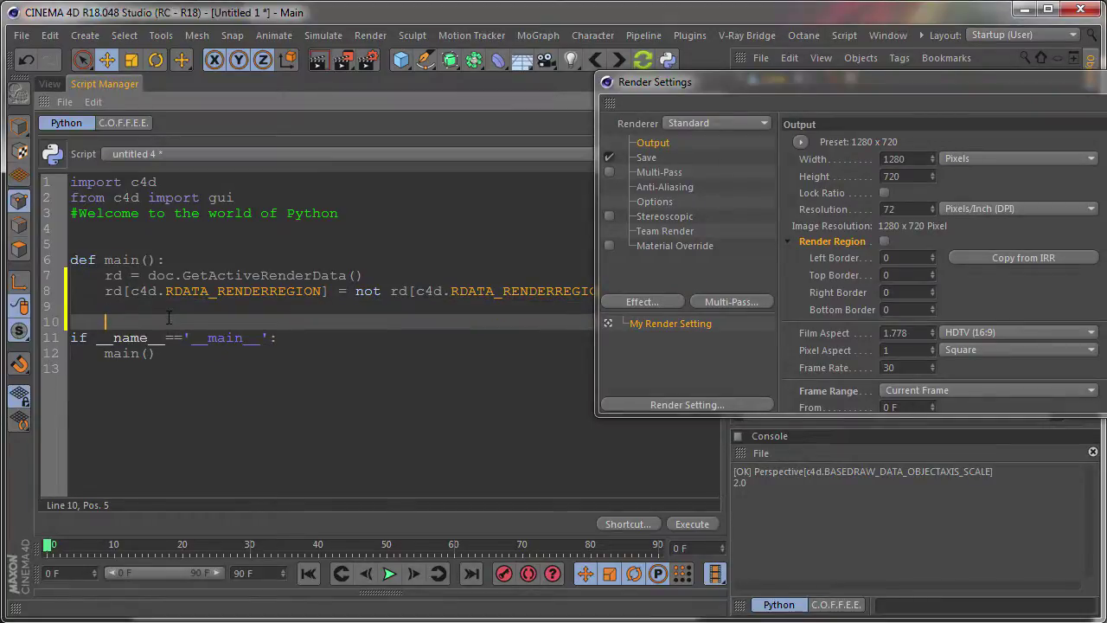
pyautogui.write('c4d.E')
pyautogui.write('ventAdd')
pyautogui.write('()')
pyautogui.press('Return')
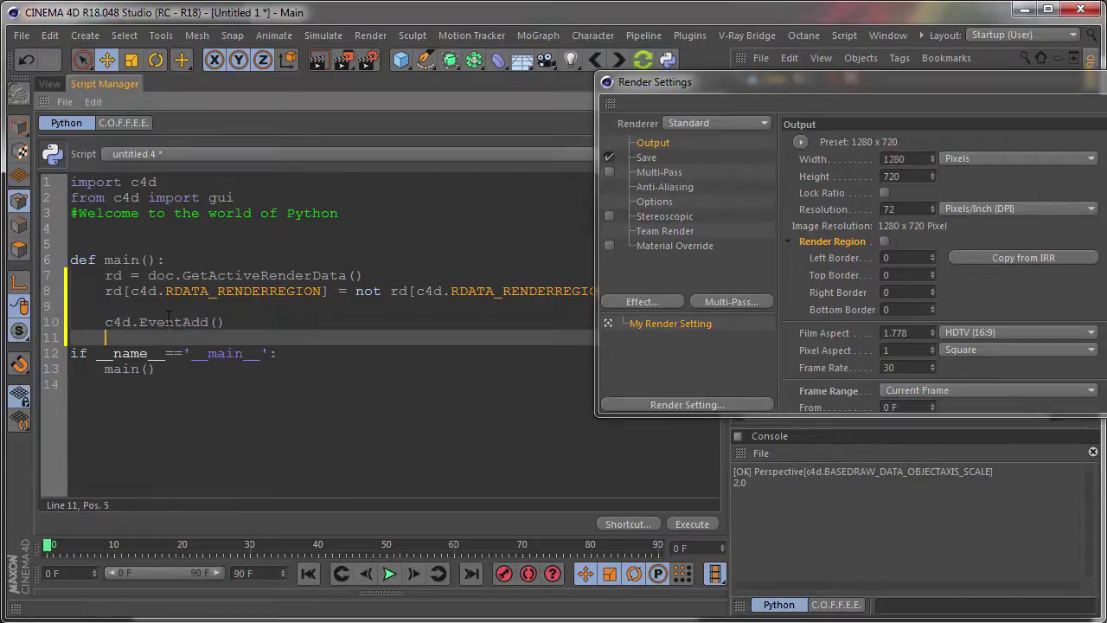
pyautogui.moveTo(736, 86); pyautogui.dragTo(620, 16)
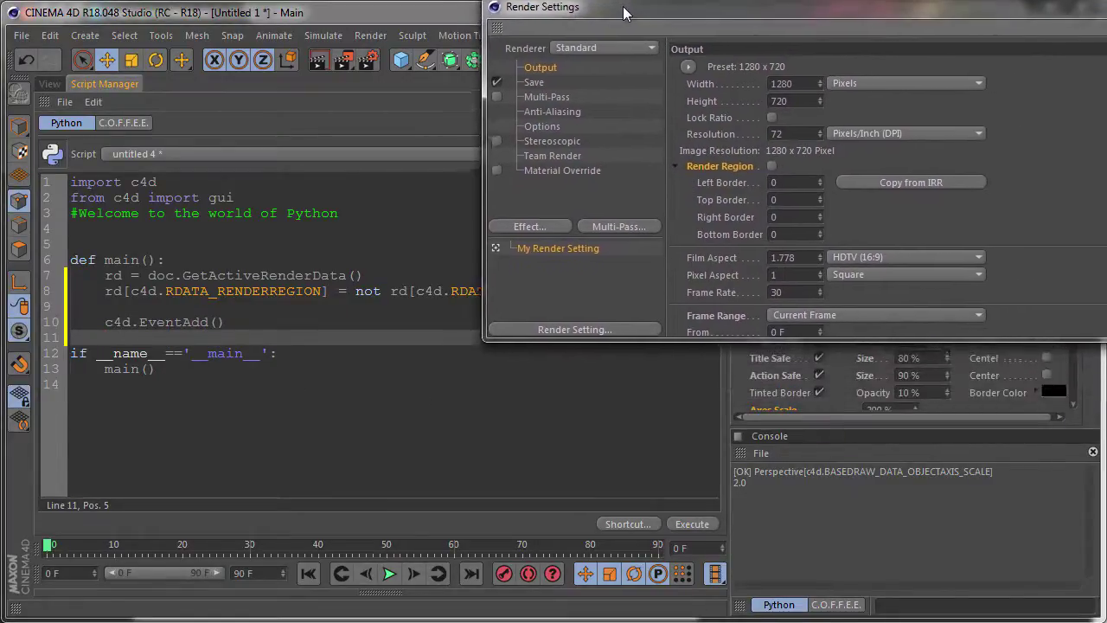
# Execute the script until Render Region is on, inspect the Frame Range options, and close Render Settings
pyautogui.click(692, 523)
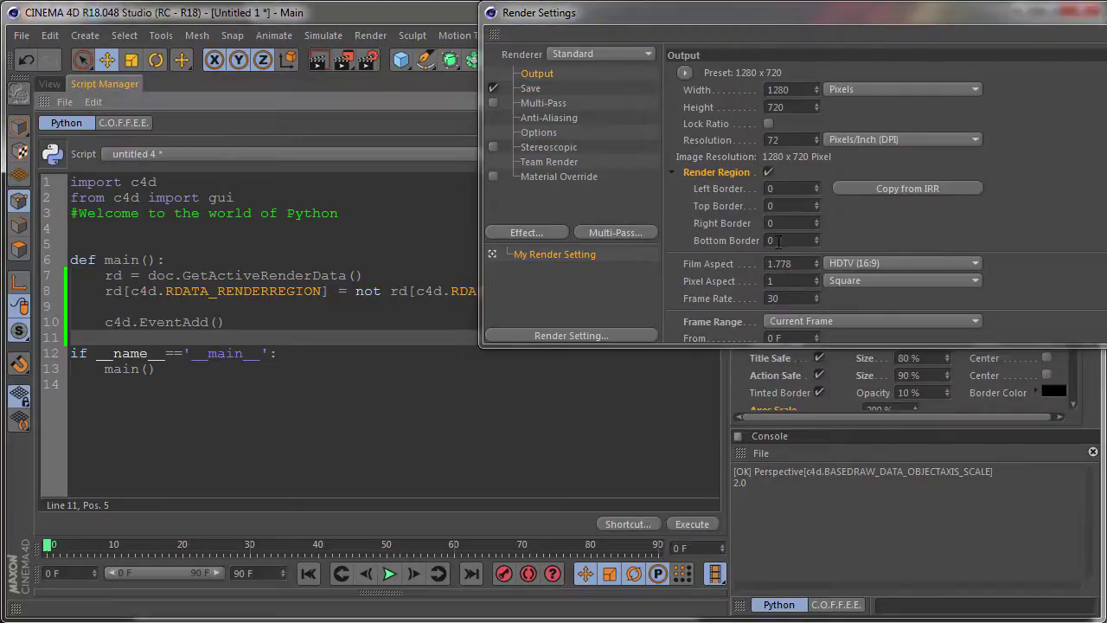
pyautogui.click(695, 526)
pyautogui.click(696, 528)
pyautogui.click(695, 525)
pyautogui.scroll(-3, 994, 208)
pyautogui.click(822, 229)
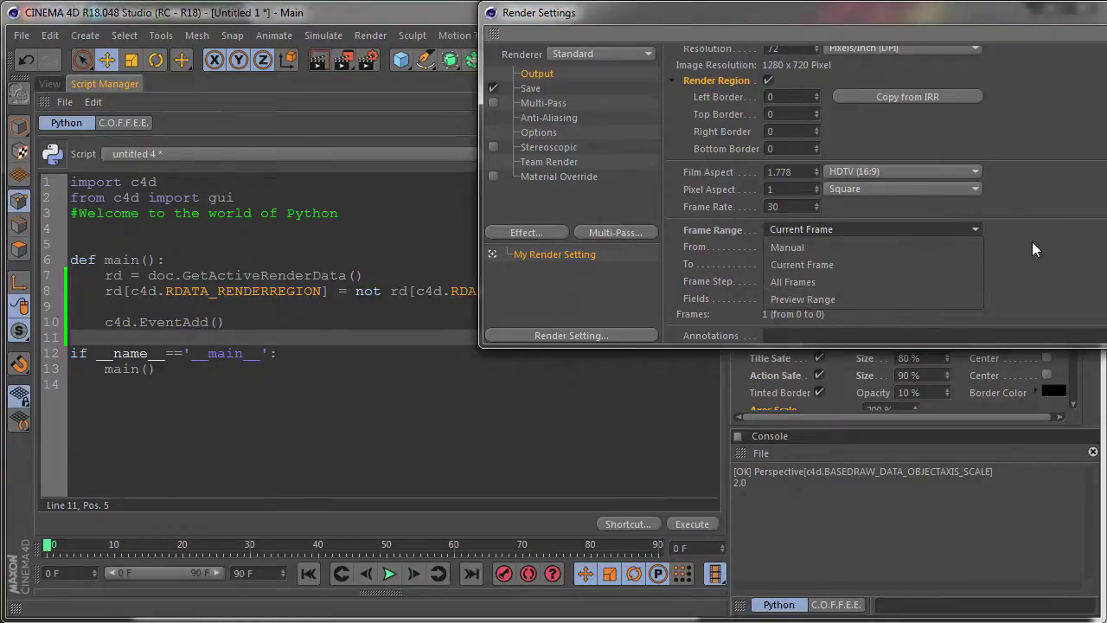
pyautogui.click(742, 234)
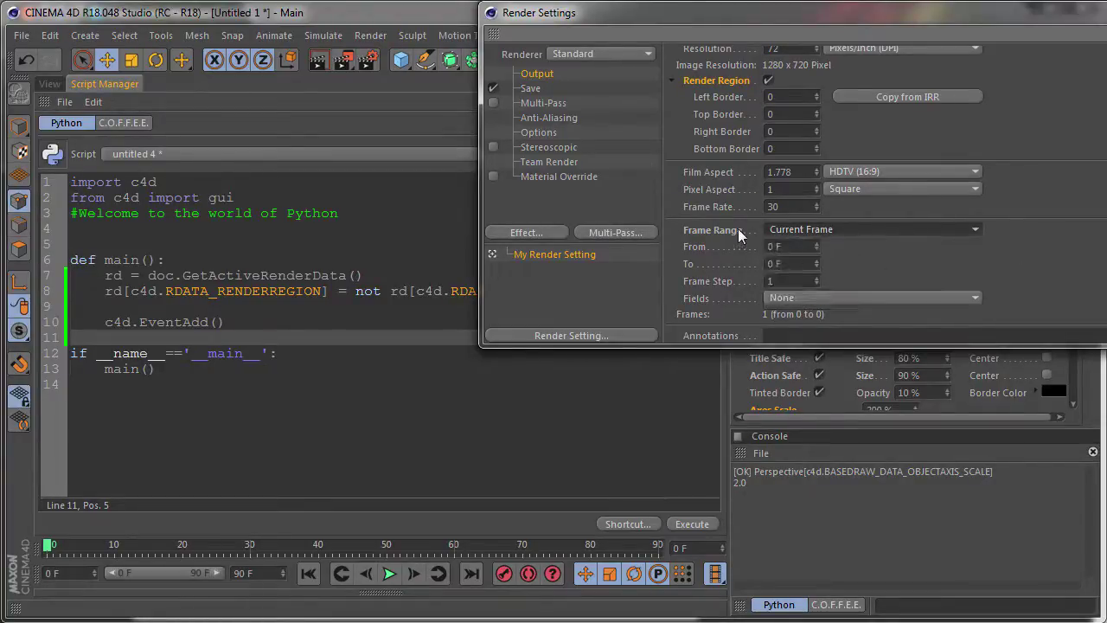
pyautogui.rightClick(731, 233)
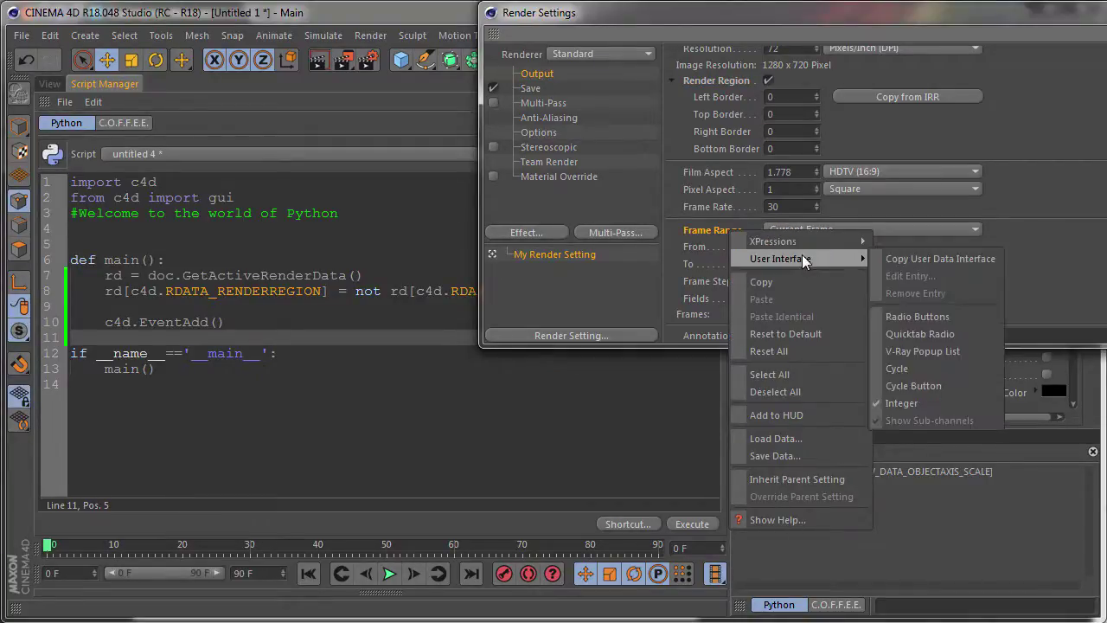
pyautogui.moveTo(780, 258)
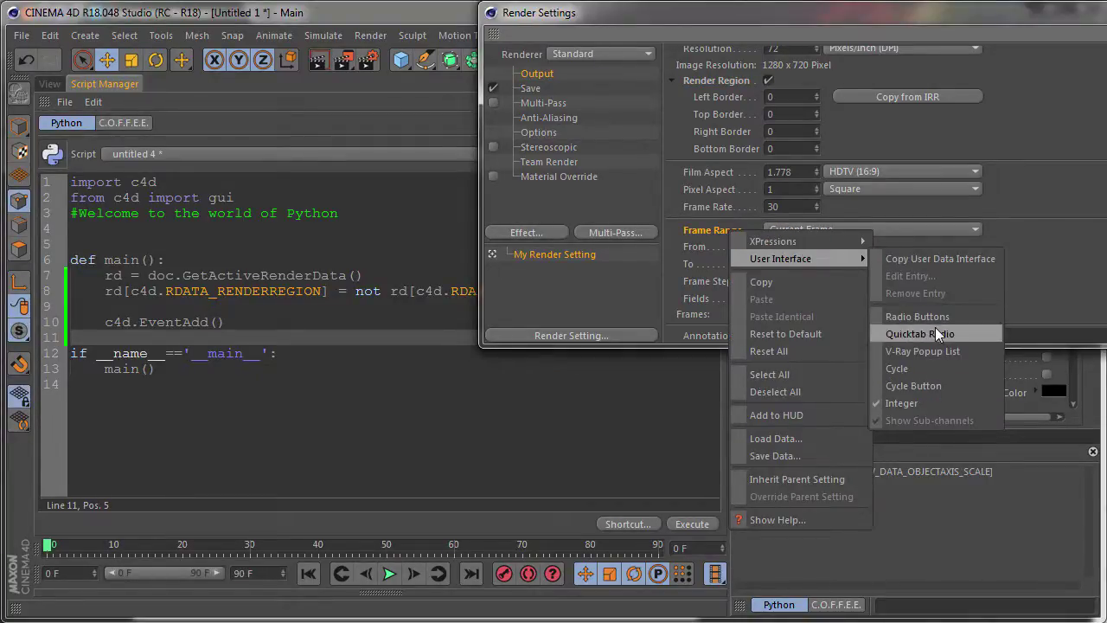
pyautogui.click(945, 259)
pyautogui.moveTo(649, 12); pyautogui.dragTo(367, 57)
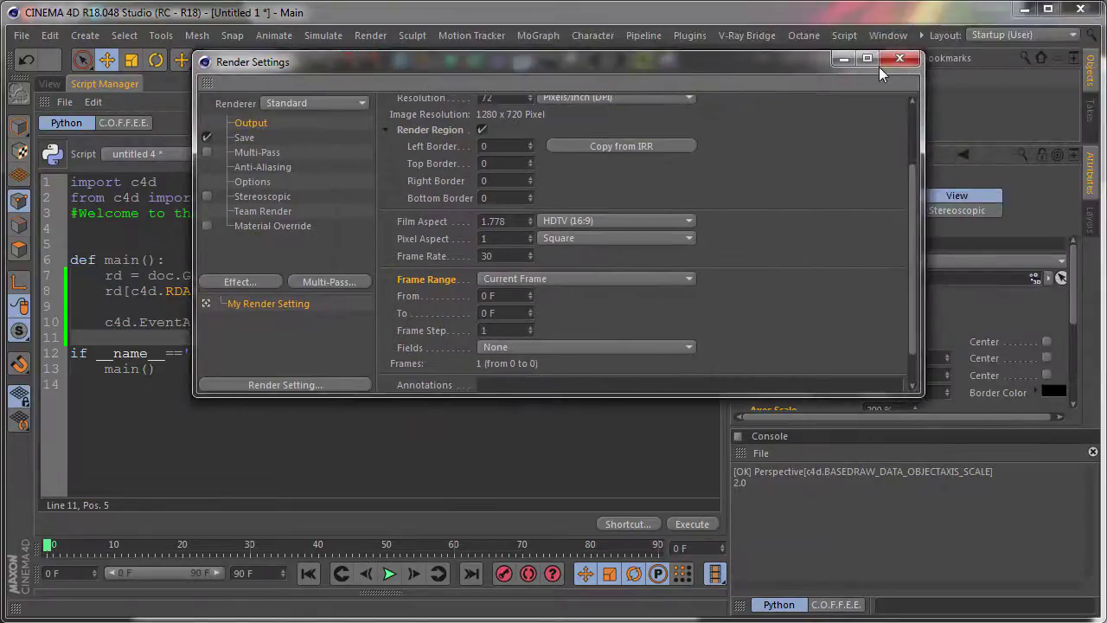
pyautogui.click(888, 63)
# Copy the Cycle Option text from the Cube's Manage User Data dialog, then cancel it
pyautogui.click(781, 79)
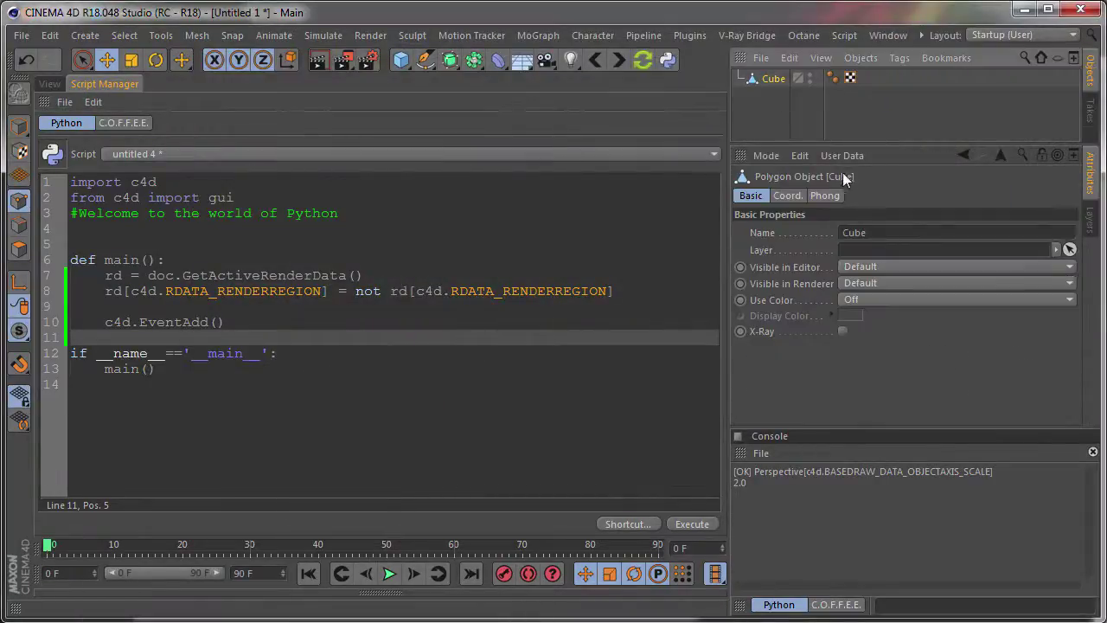
pyautogui.click(841, 156)
pyautogui.click(856, 193)
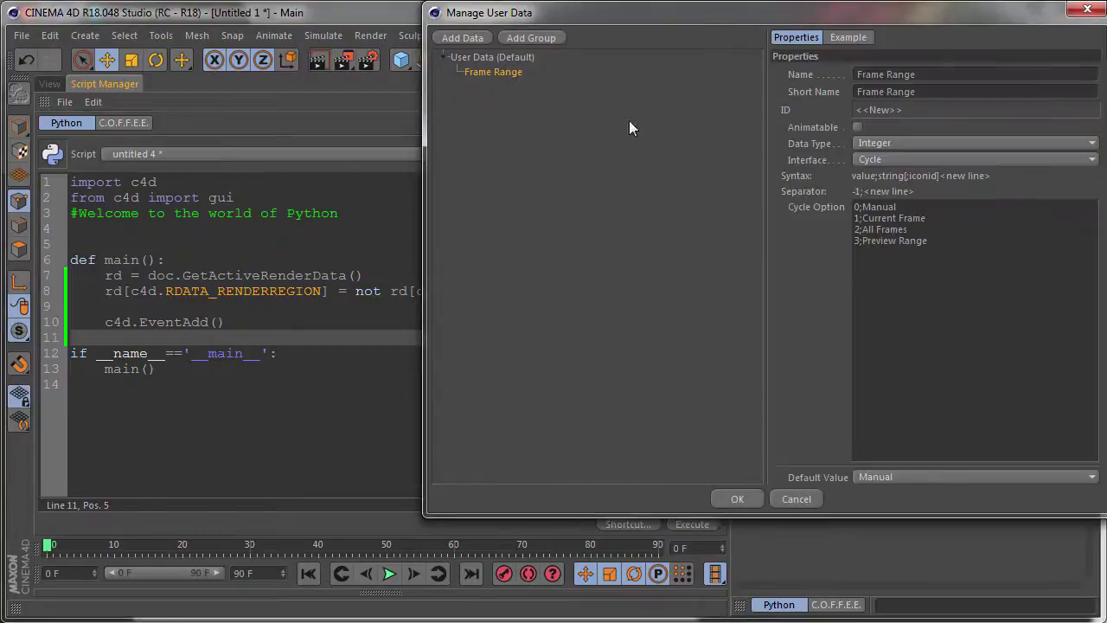
pyautogui.hotkey('ctrl', 'a')
pyautogui.click(928, 234)
pyautogui.hotkey('ctrl', 'a')
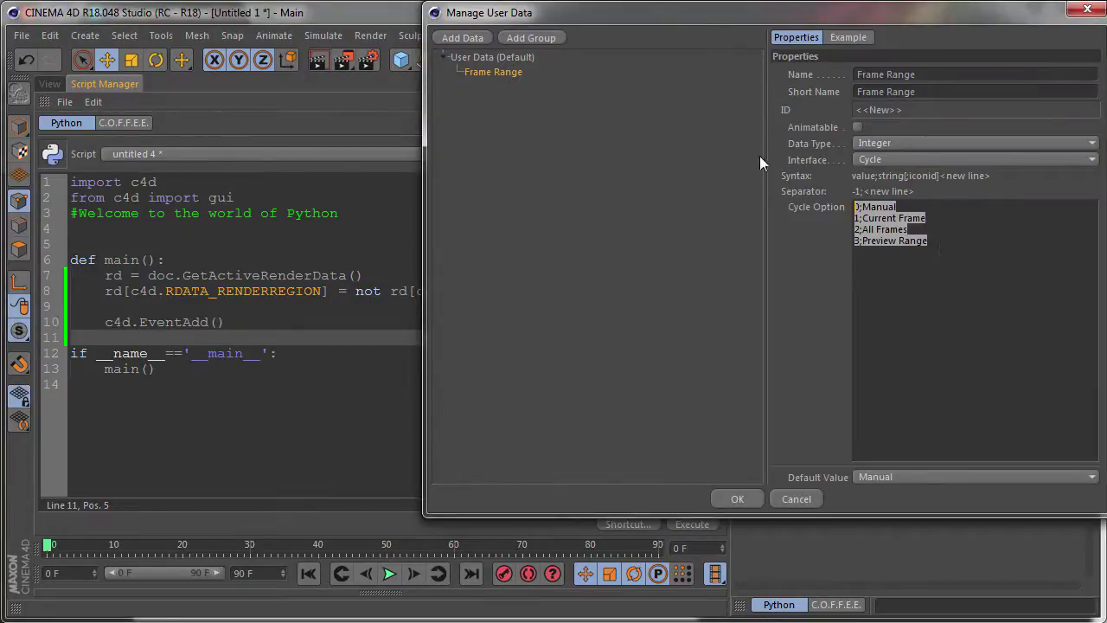
pyautogui.rightClick(886, 219)
pyautogui.click(917, 247)
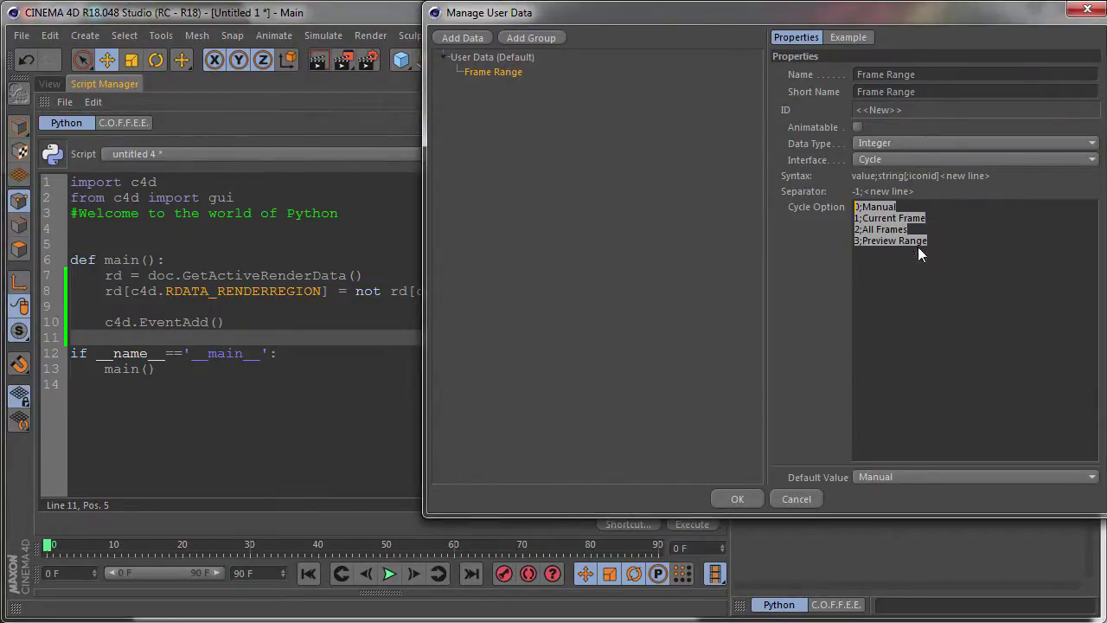
pyautogui.click(795, 498)
pyautogui.click(287, 303)
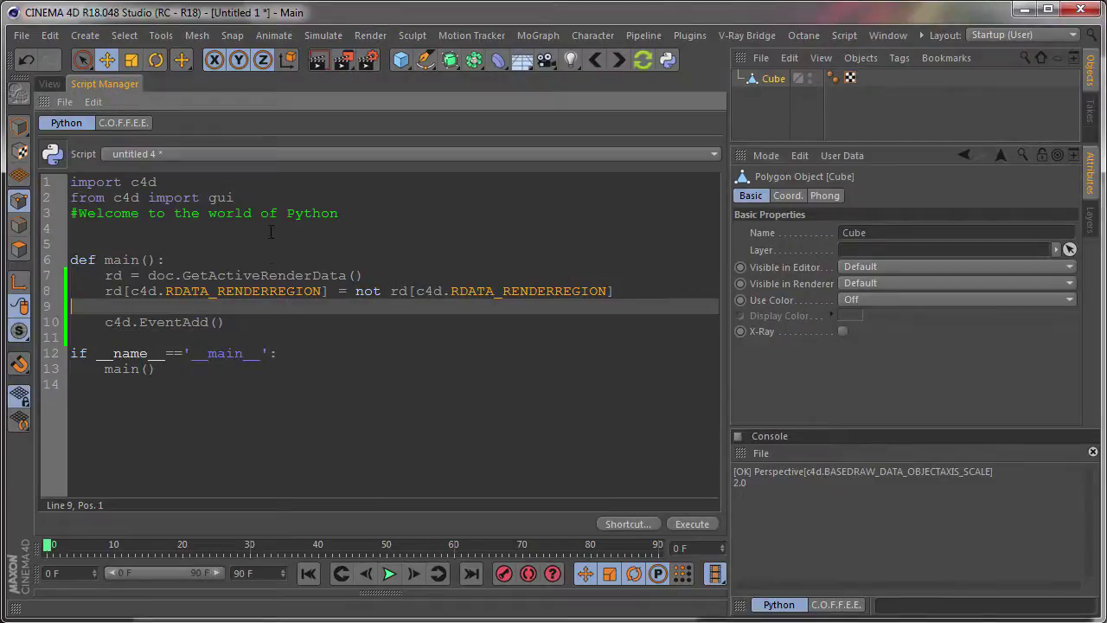
pyautogui.click(155, 156)
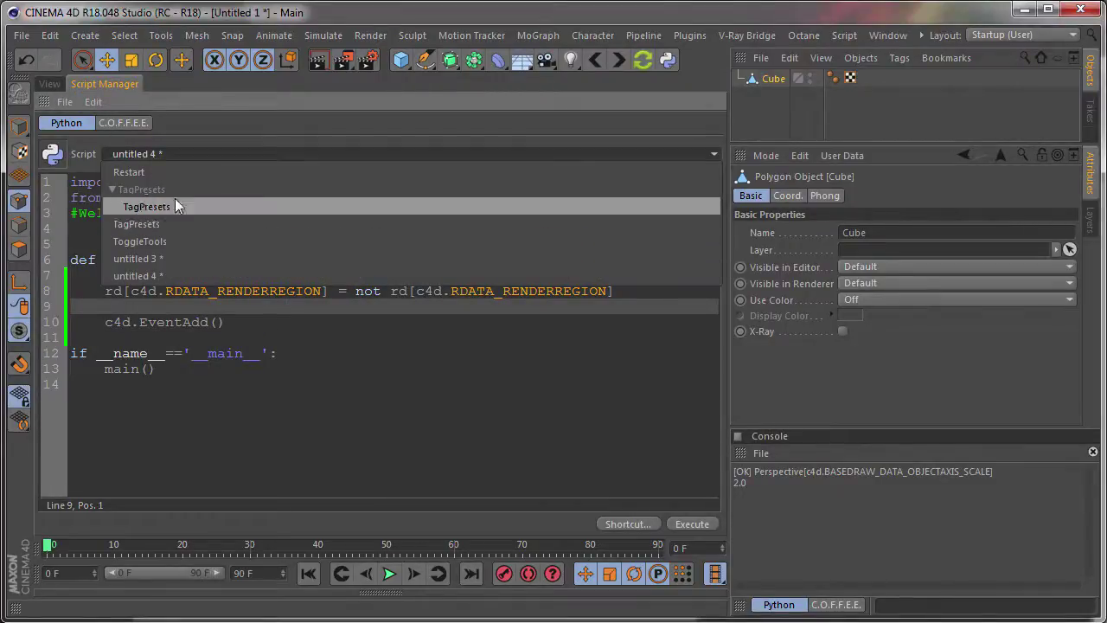
# In untitled 3, paste the four Frame Range options over the values tuple and indent them
pyautogui.click(180, 258)
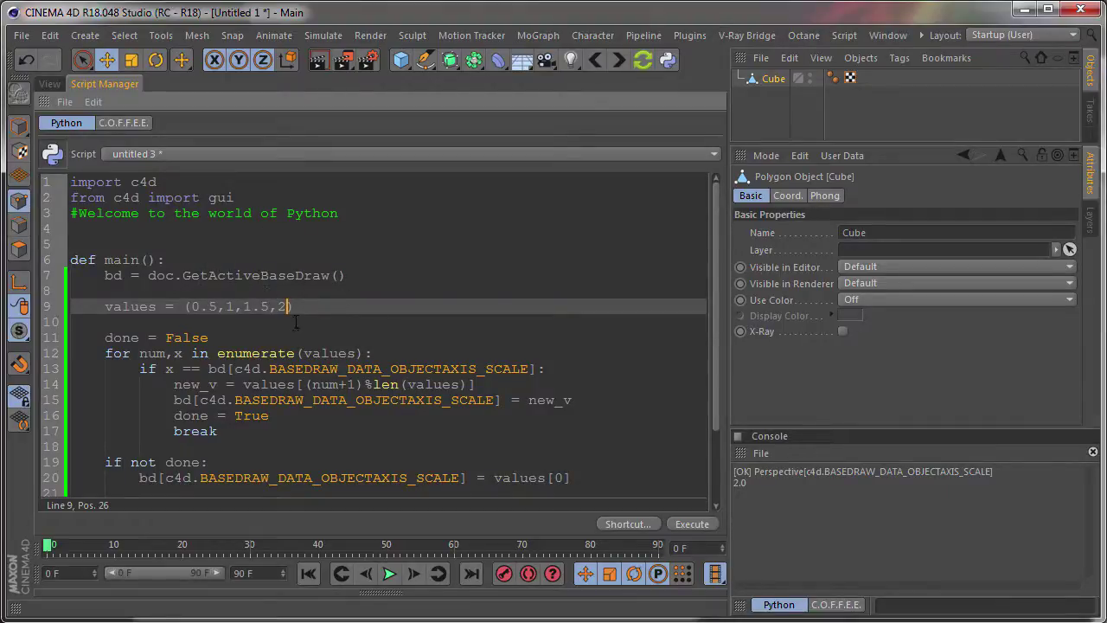
pyautogui.write(')')
pyautogui.hotkey('shift', 'Left')
pyautogui.hotkey('shift', 'Left')
pyautogui.hotkey('shift', 'Left')
pyautogui.hotkey('shift', 'Left')
pyautogui.hotkey('shift', 'Left')
pyautogui.hotkey('shift', 'Left')
pyautogui.hotkey('shift', 'Left')
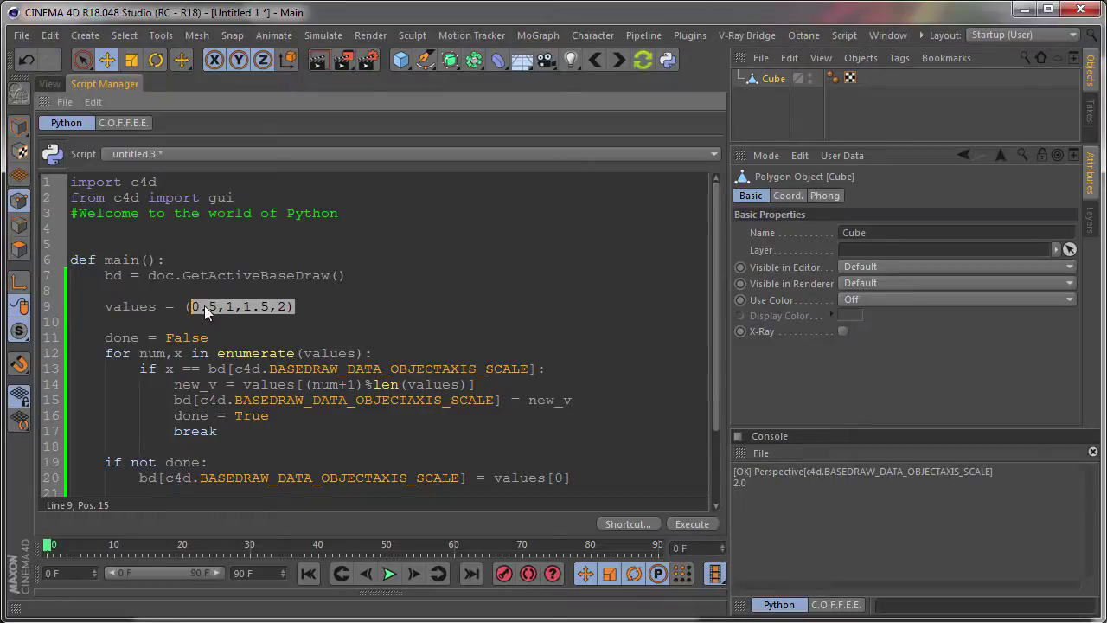
pyautogui.hotkey('ctrl', 'v')
pyautogui.moveTo(72, 322); pyautogui.dragTo(211, 363)
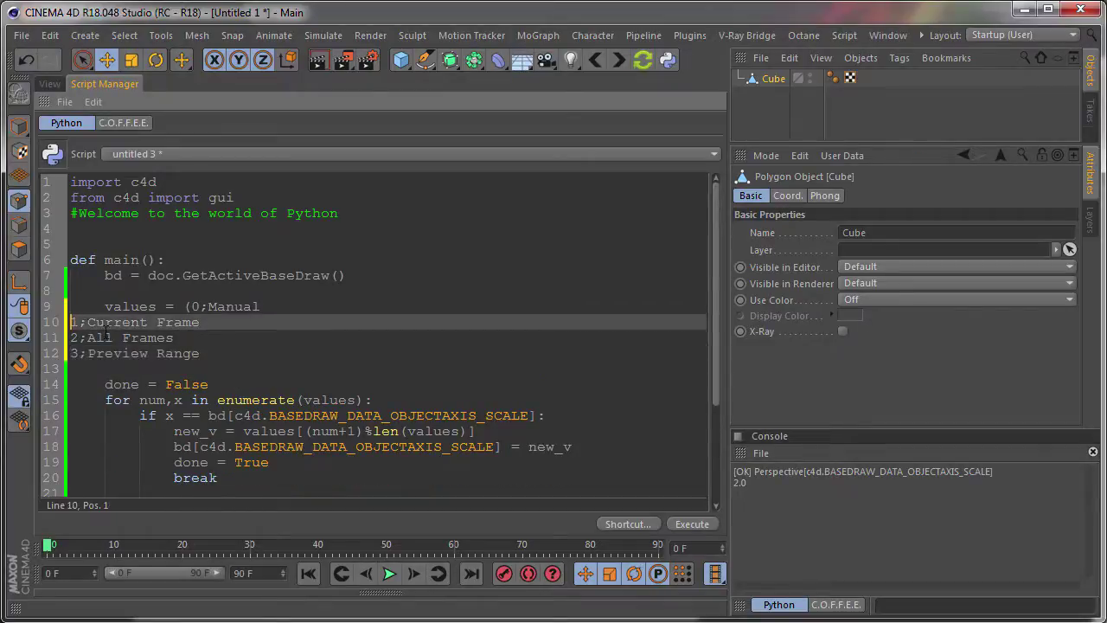
pyautogui.press('Tab')
pyautogui.press('Tab')
pyautogui.press('Tab')
pyautogui.press('Tab')
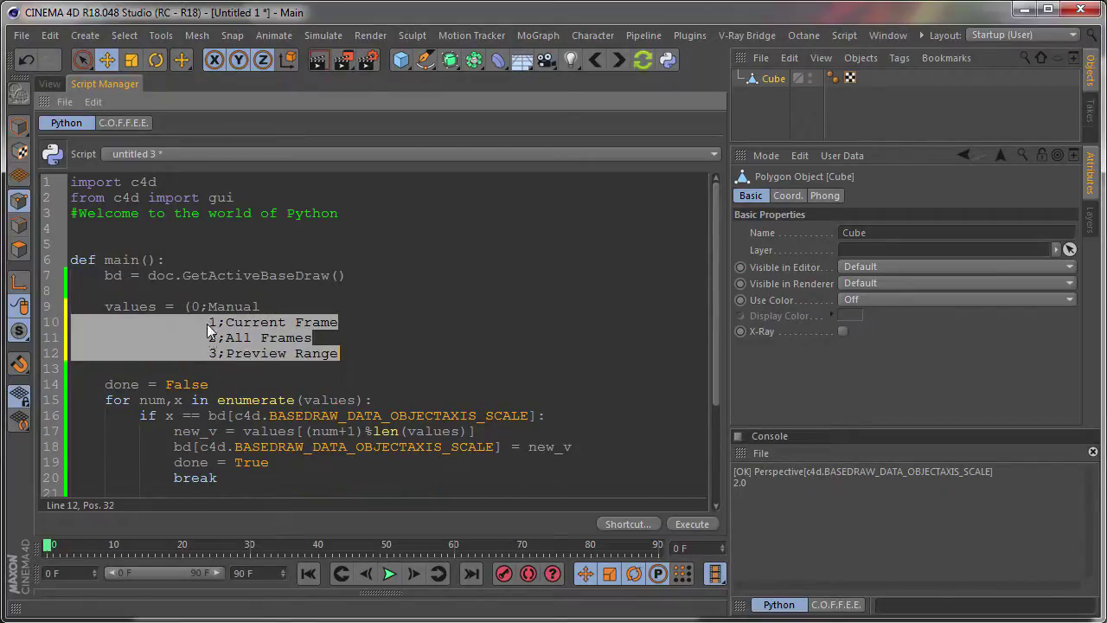
pyautogui.click(212, 327)
# Close the tuple after 3 and replace the semicolons after 1 and 2 with ',#'
pyautogui.click(228, 356)
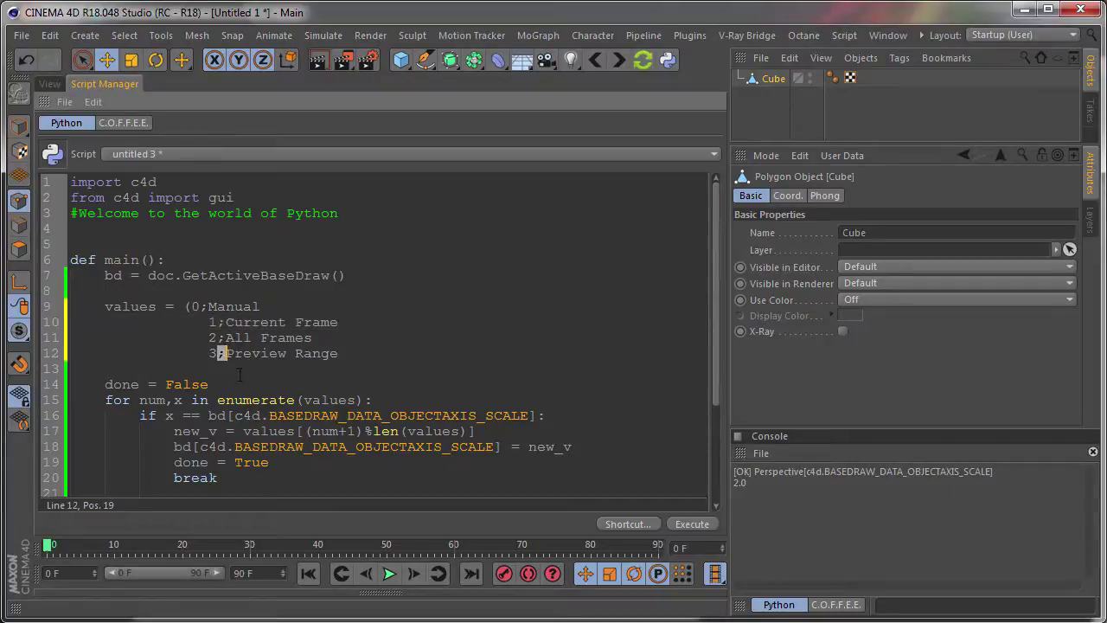
pyautogui.write(')')
pyautogui.click(220, 338)
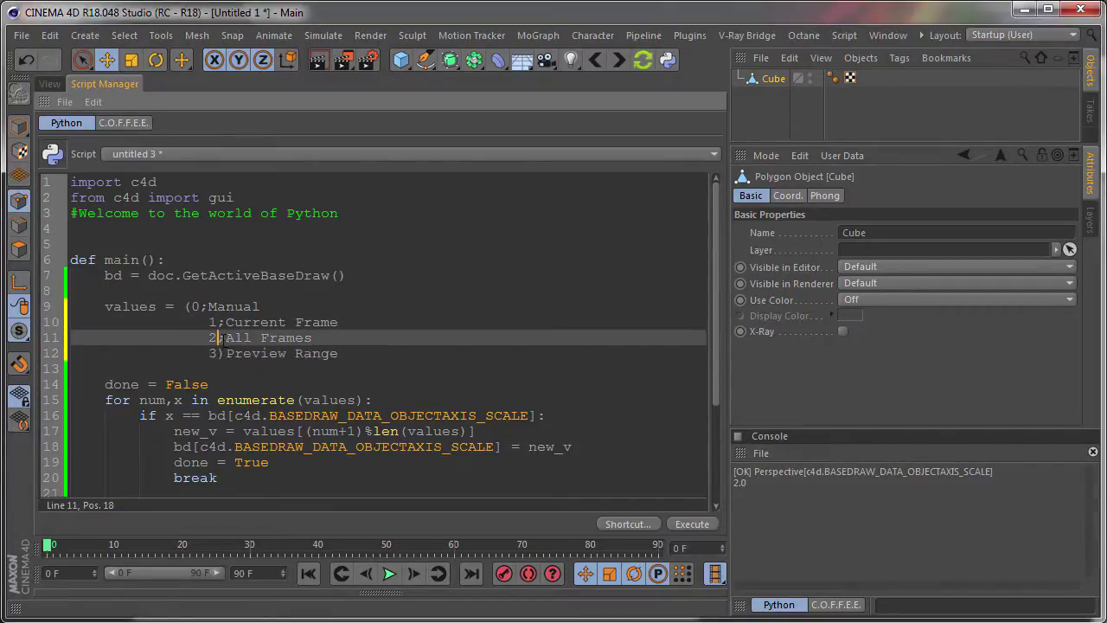
pyautogui.moveTo(220, 338); pyautogui.dragTo(227, 338)
pyautogui.write(',')
pyautogui.write('#')
pyautogui.click(221, 321)
pyautogui.press('Delete')
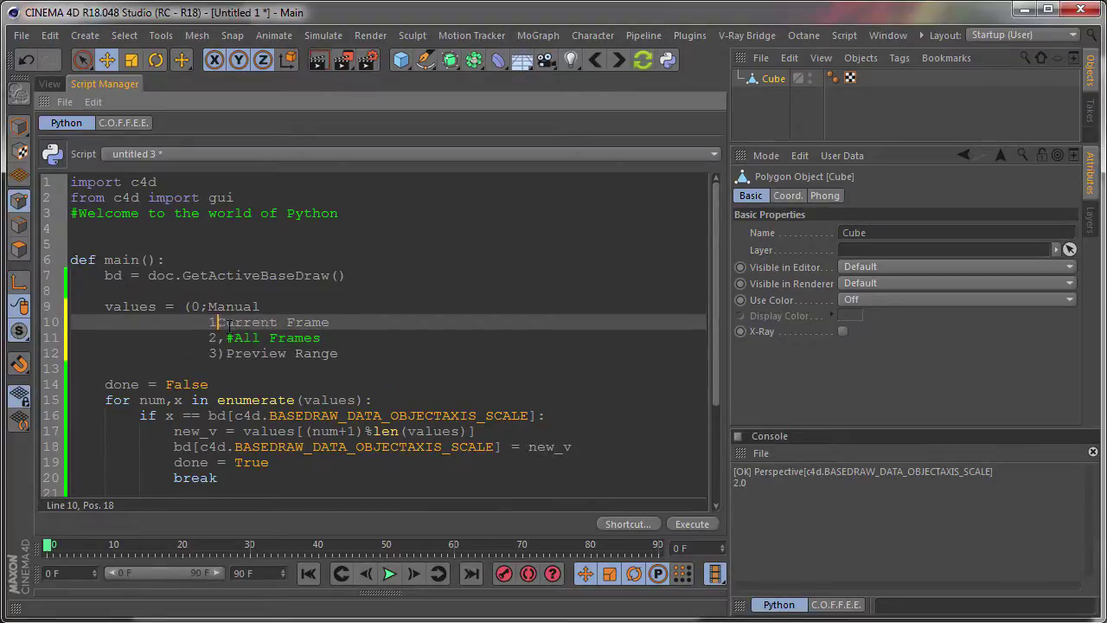
pyautogui.write(',#')
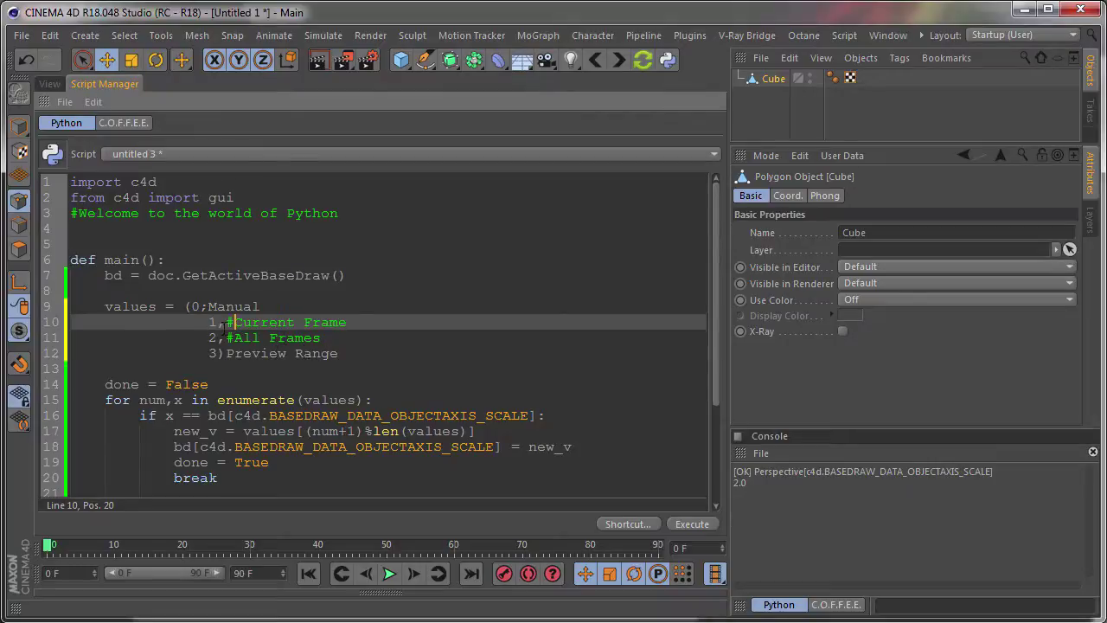
# Comment Manual and Preview Range with # and put a comma after 0
pyautogui.click(209, 306)
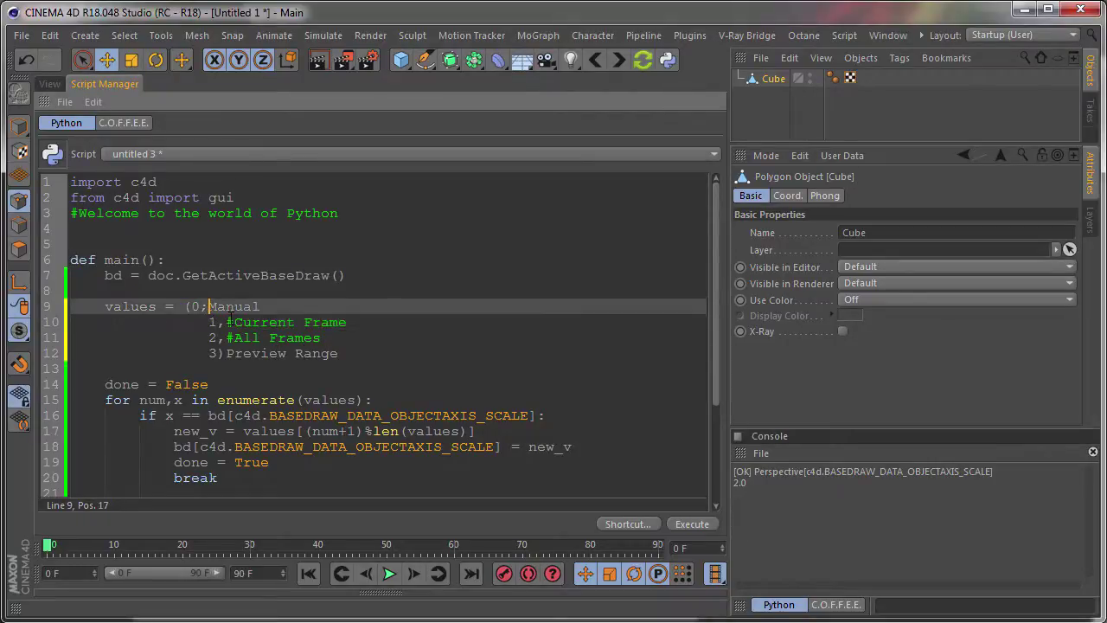
pyautogui.write('#')
pyautogui.click(230, 353)
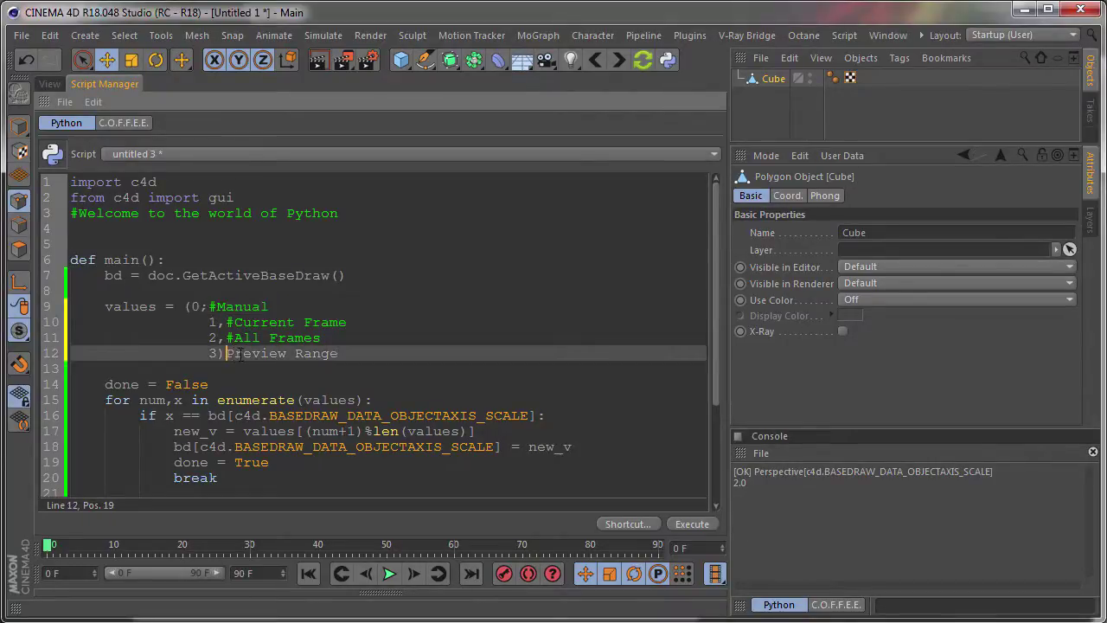
pyautogui.write('#')
pyautogui.moveTo(365, 353); pyautogui.dragTo(226, 352)
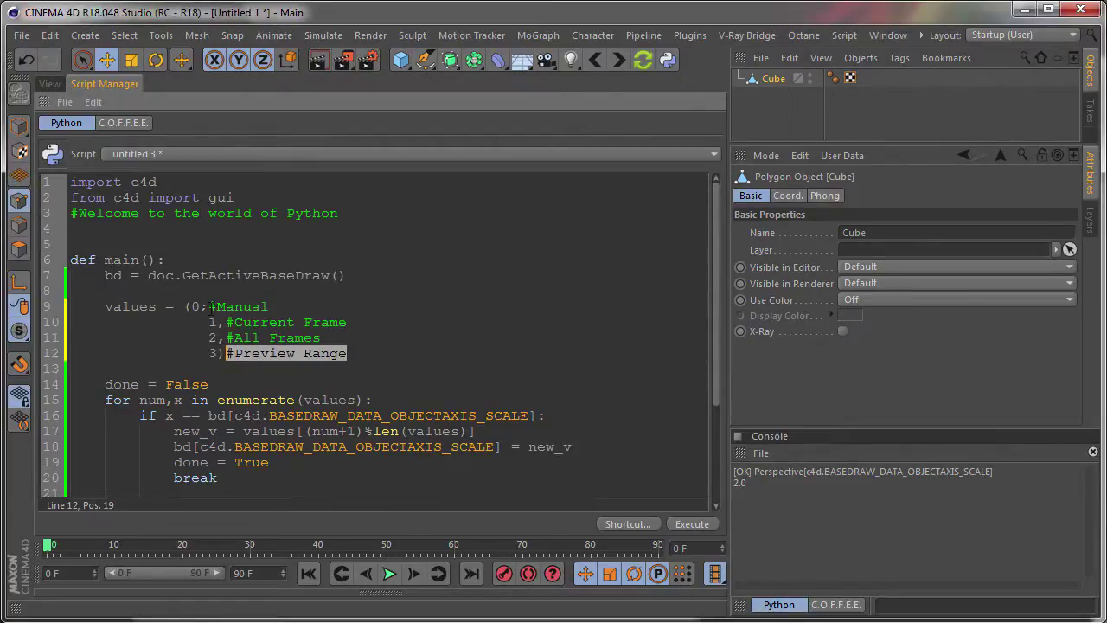
pyautogui.click(201, 306)
pyautogui.write(',')
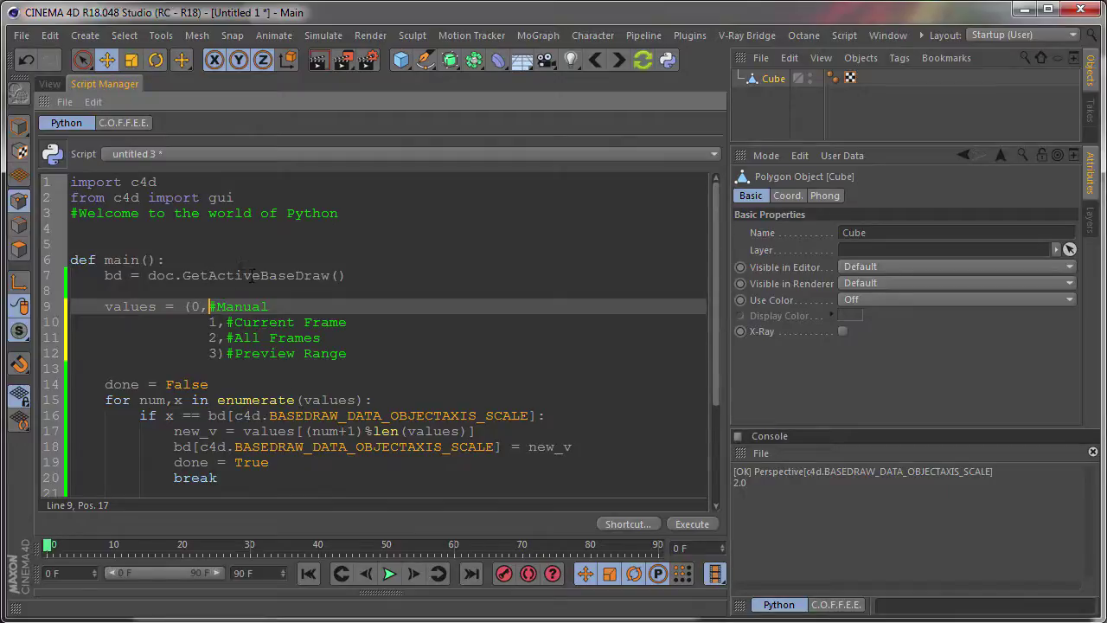
# Change line 7 to doc.GetActiveRenderData() and comment out the done = False and done = True lines
pyautogui.moveTo(261, 275); pyautogui.dragTo(332, 275)
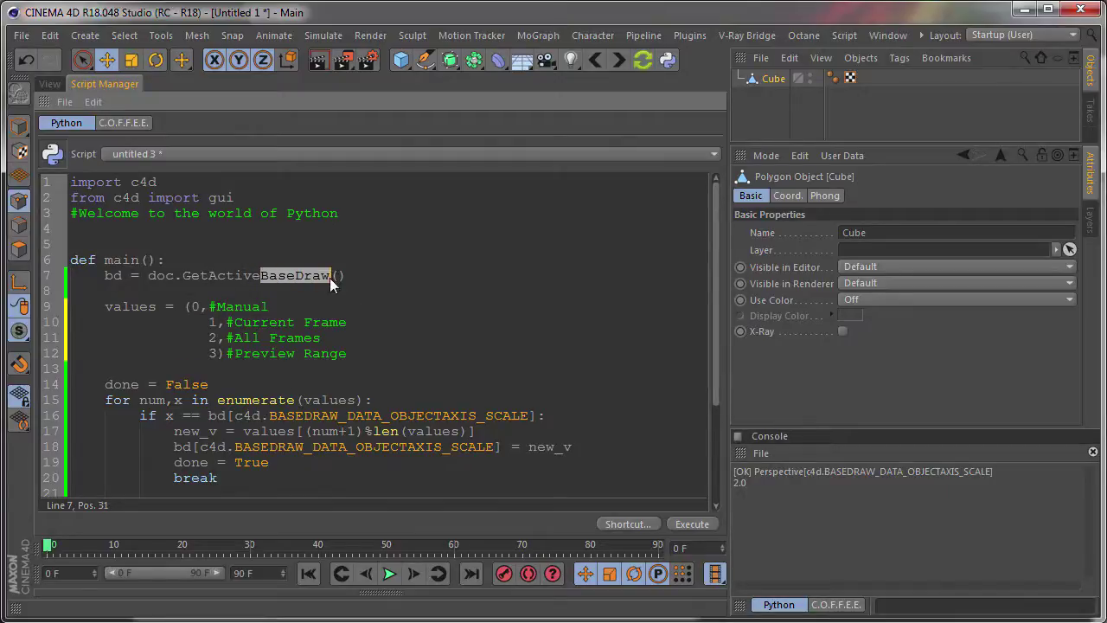
pyautogui.write('RenderDat')
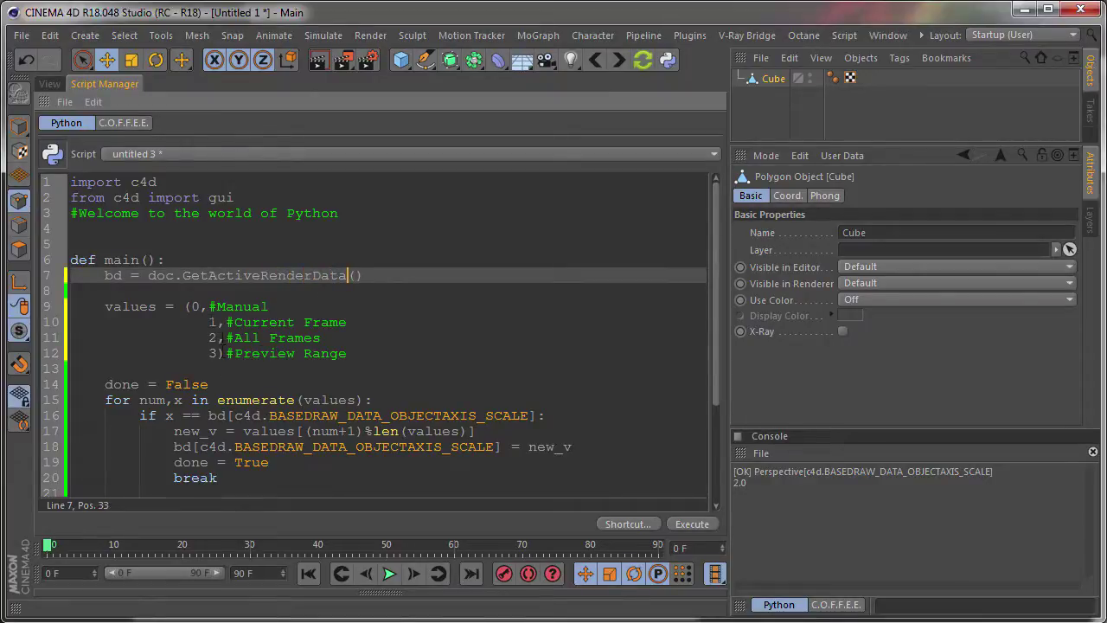
pyautogui.click(105, 384)
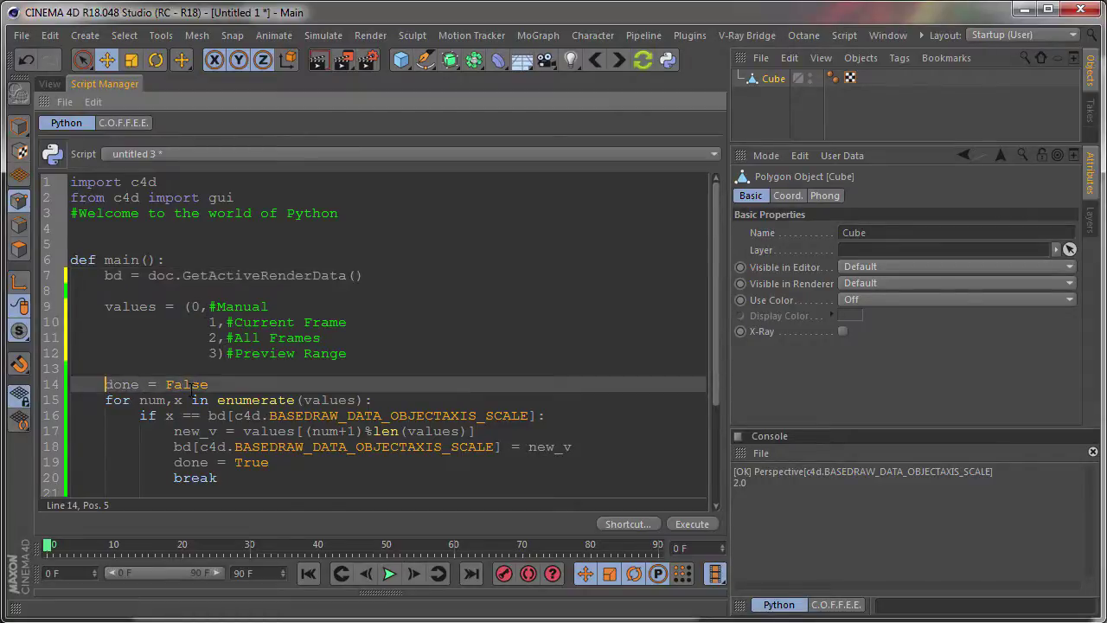
pyautogui.write('#')
pyautogui.click(175, 462)
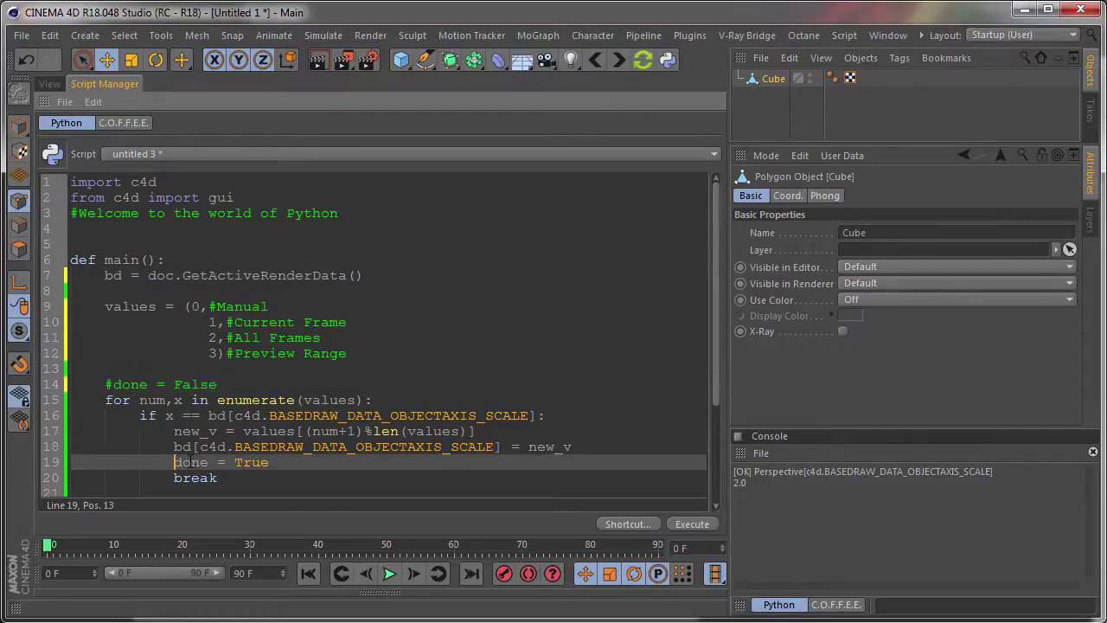
pyautogui.write('#')
# Keep Frame Range at Current Frame, place Render Settings beside the code, and select line 16's axis-scale parameter
pyautogui.click(370, 59)
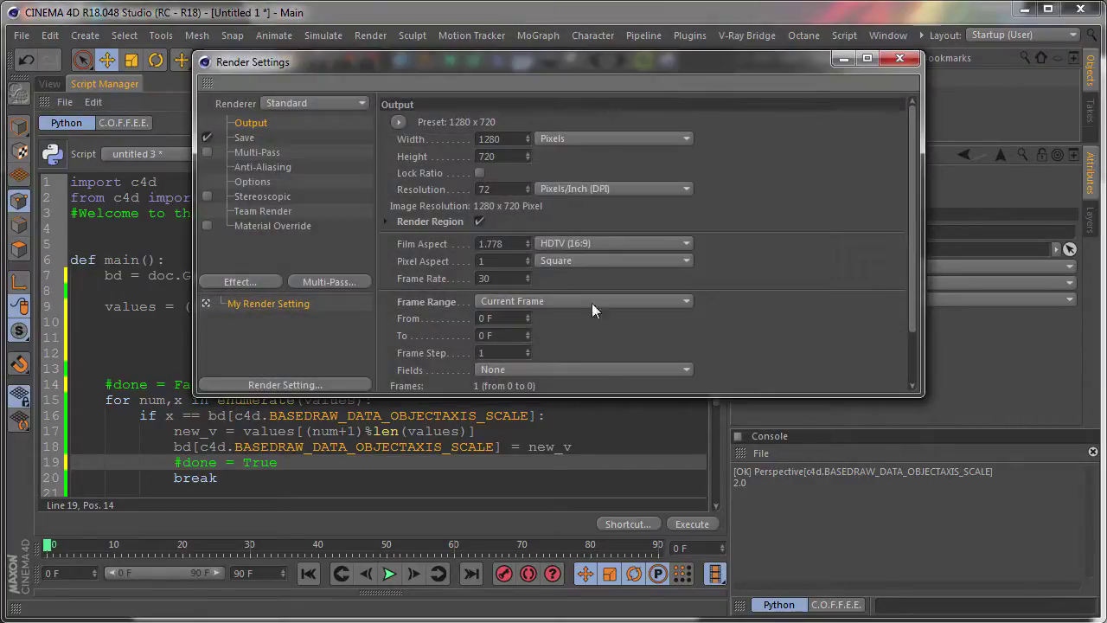
pyautogui.scroll(-1, 736, 288)
pyautogui.click(566, 268)
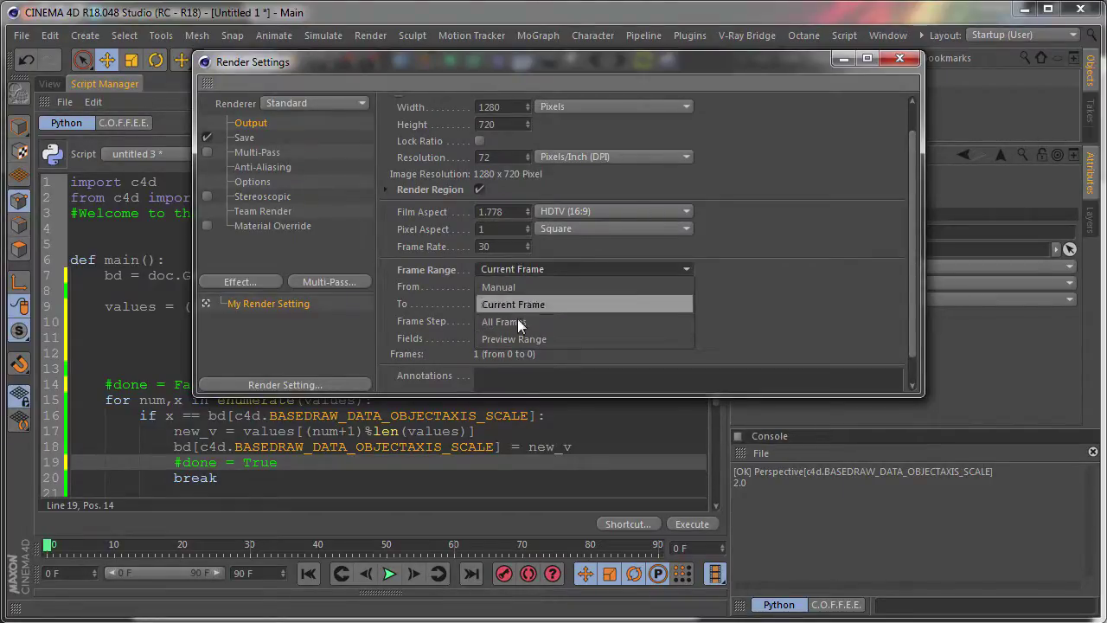
pyautogui.press('Escape')
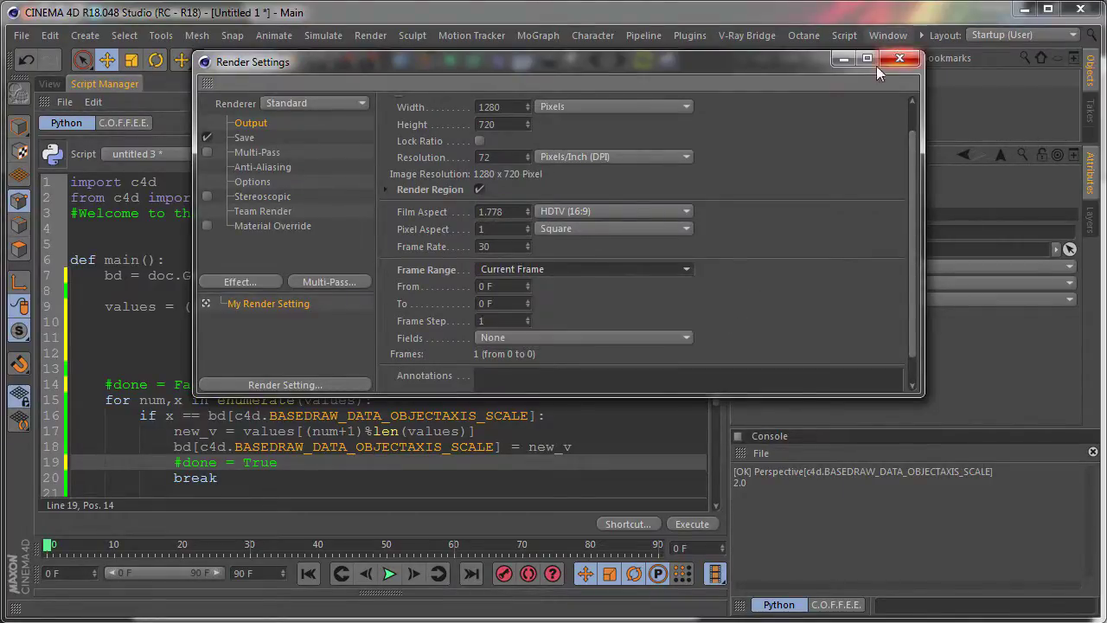
pyautogui.moveTo(456, 69); pyautogui.dragTo(1039, 306)
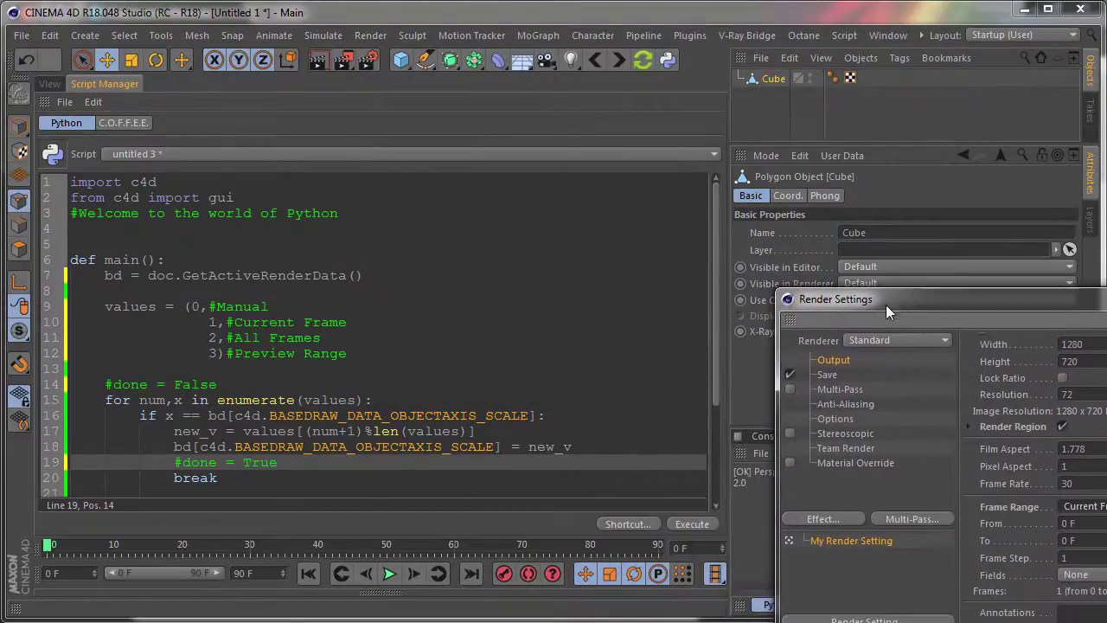
pyautogui.click(365, 356)
pyautogui.scroll(-2, 377, 328)
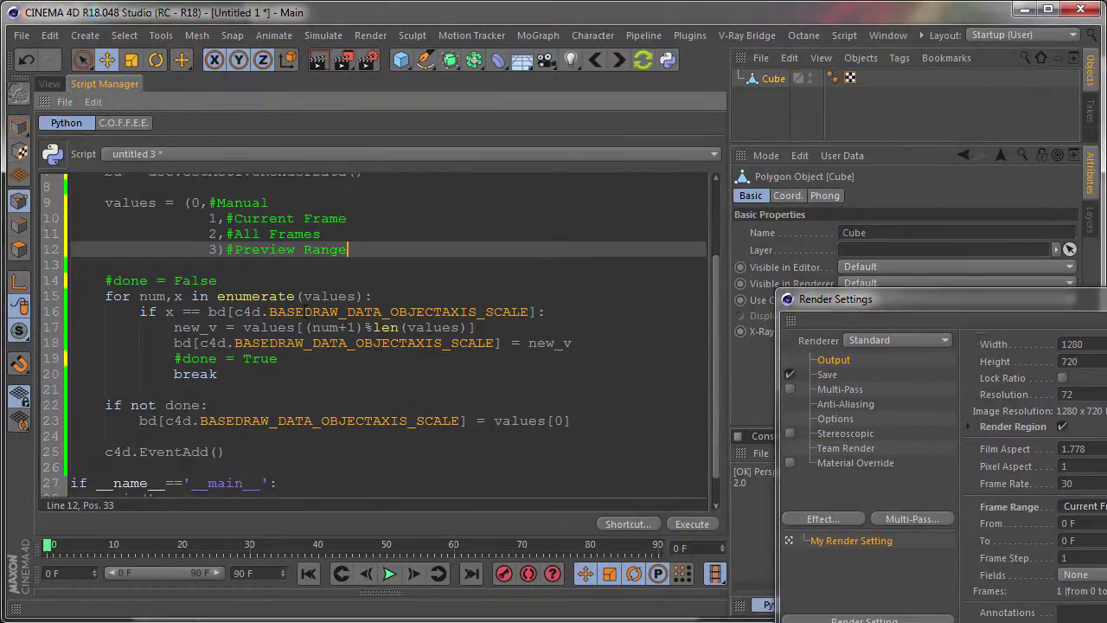
pyautogui.moveTo(852, 299); pyautogui.dragTo(704, 170)
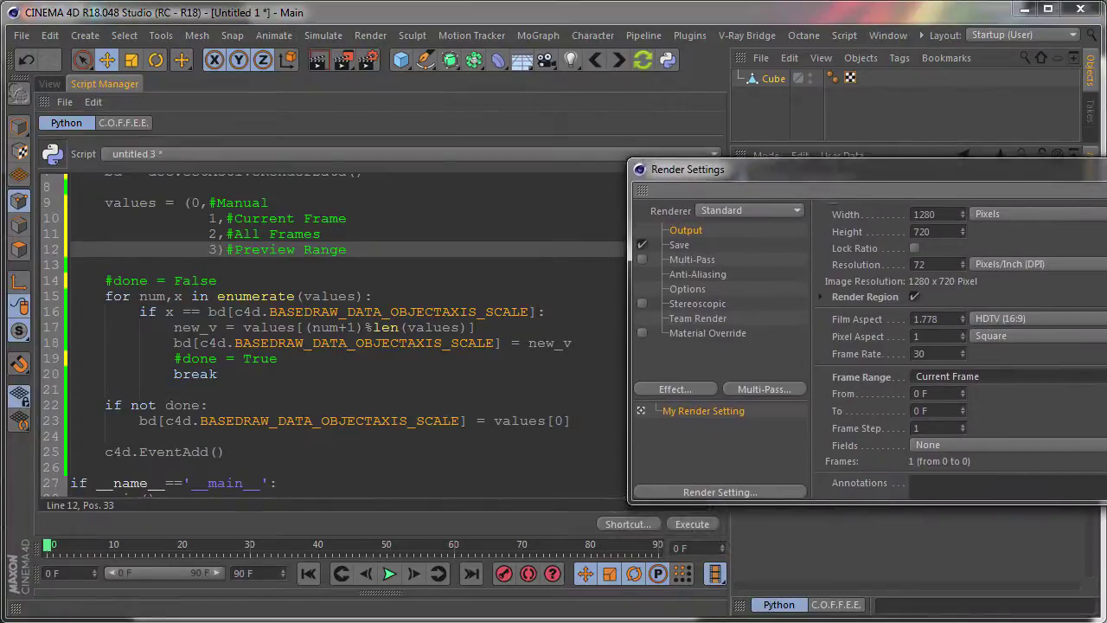
pyautogui.moveTo(538, 312); pyautogui.dragTo(232, 313)
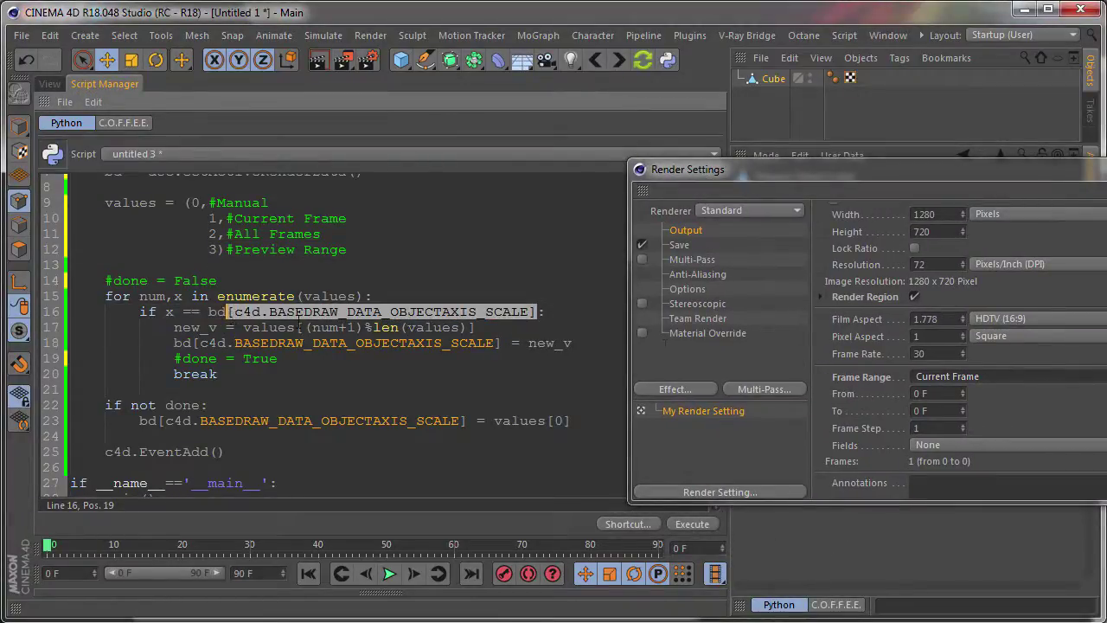
# Drop the Frame Range ID into line 16 and rename bd to rd on lines 7, 16 and 18
pyautogui.moveTo(883, 378); pyautogui.dragTo(530, 310)
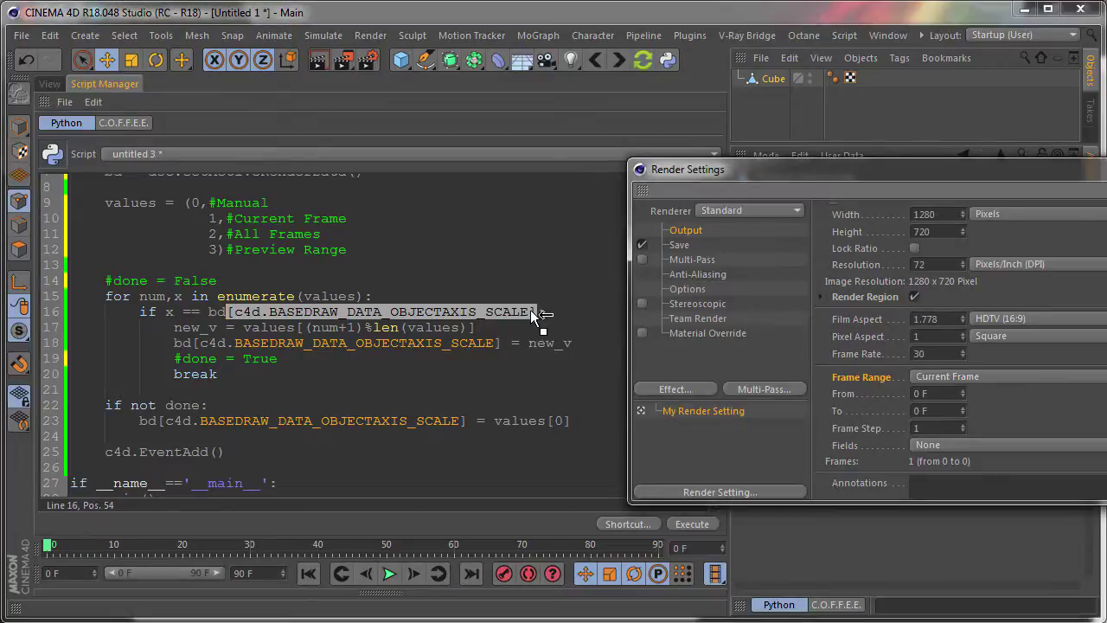
pyautogui.scroll(3, 184, 259)
pyautogui.click(115, 275)
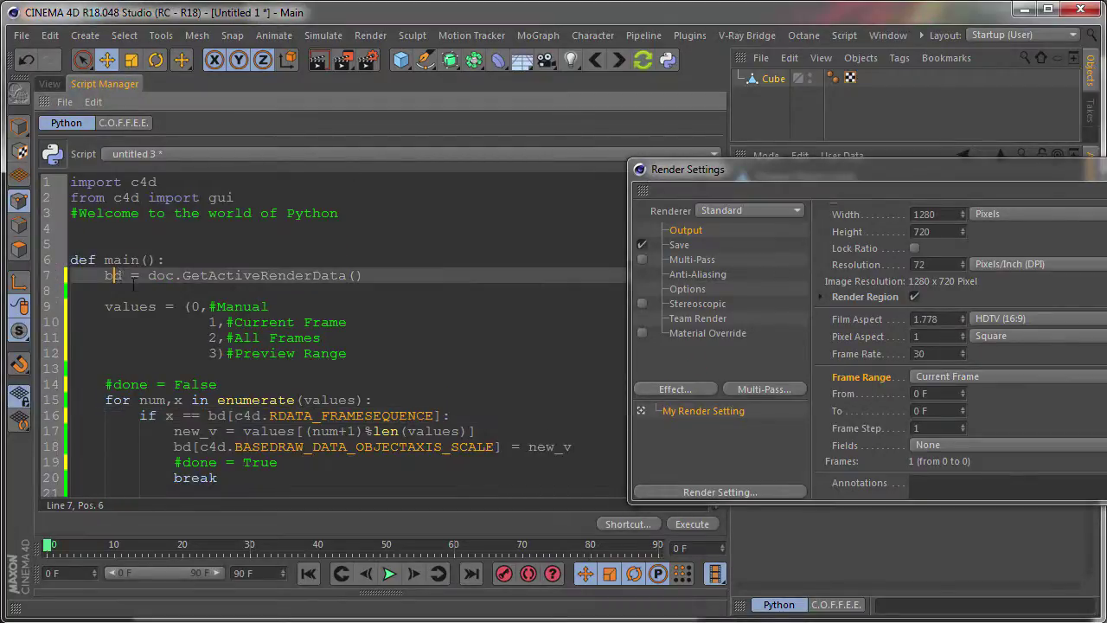
pyautogui.doubleClick(115, 275)
pyautogui.write('rd')
pyautogui.doubleClick(218, 415)
pyautogui.write('rd')
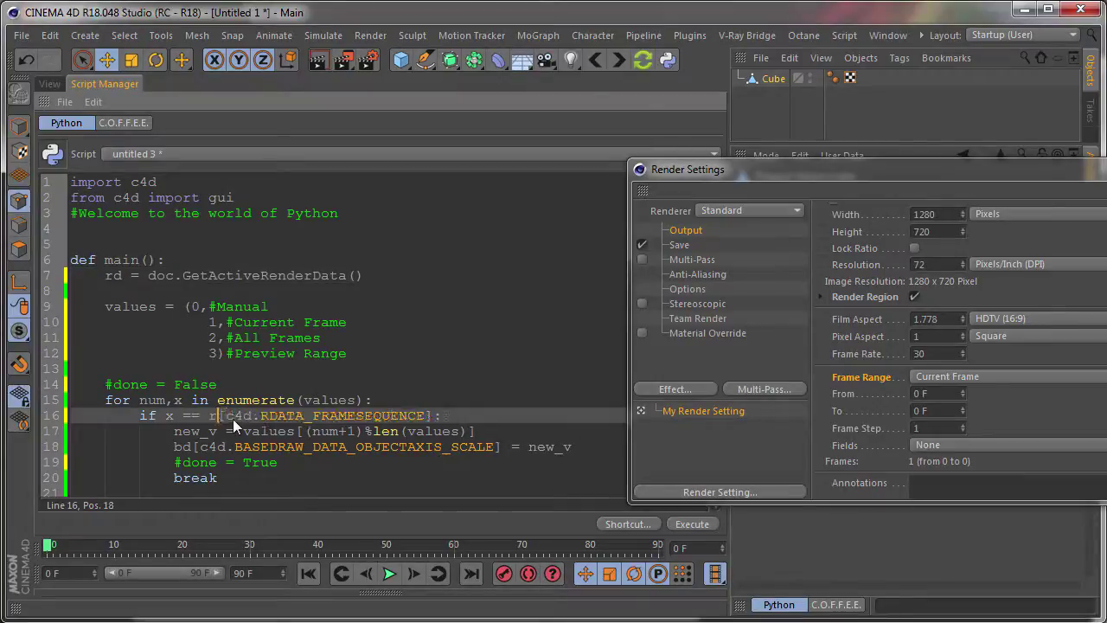
pyautogui.doubleClick(181, 447)
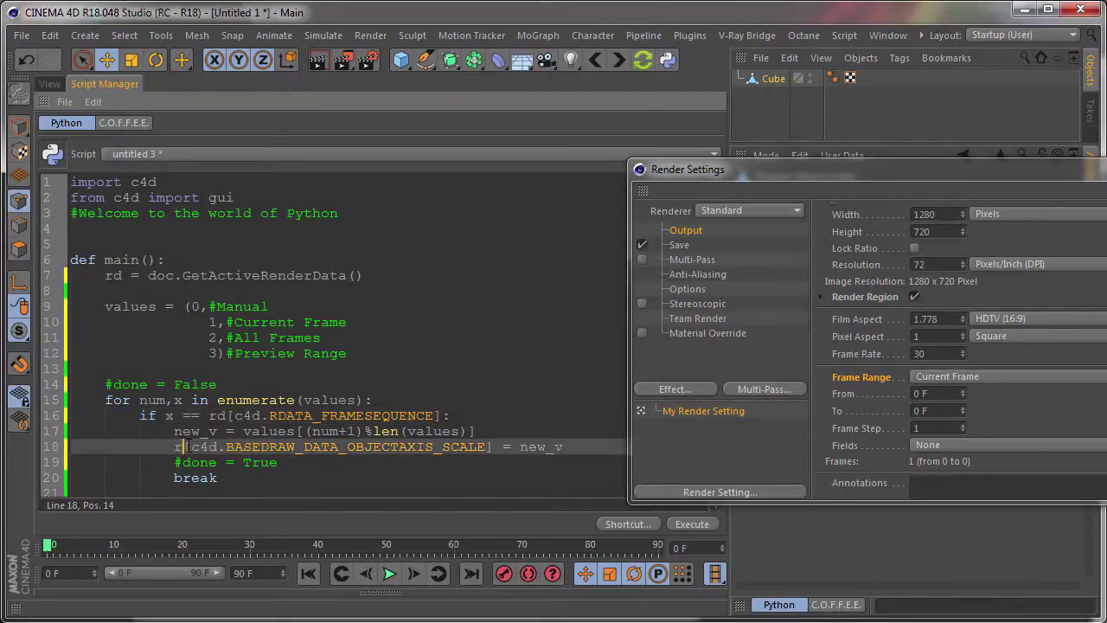
pyautogui.write('rd')
# Paste c4d.RDATA_FRAMESEQUENCE into line 18 and into the rd assignment on line 23
pyautogui.keyDown('shift'); pyautogui.click(503, 447); pyautogui.keyUp('shift')
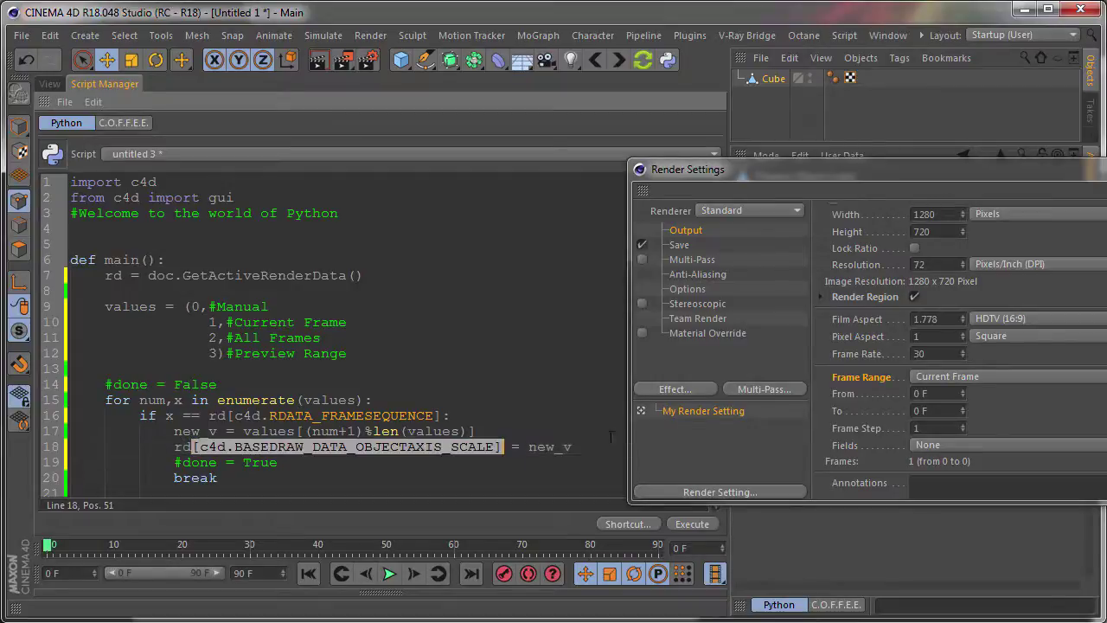
pyautogui.write('[c4d.RDATA_FRAMESEQUENCE]')
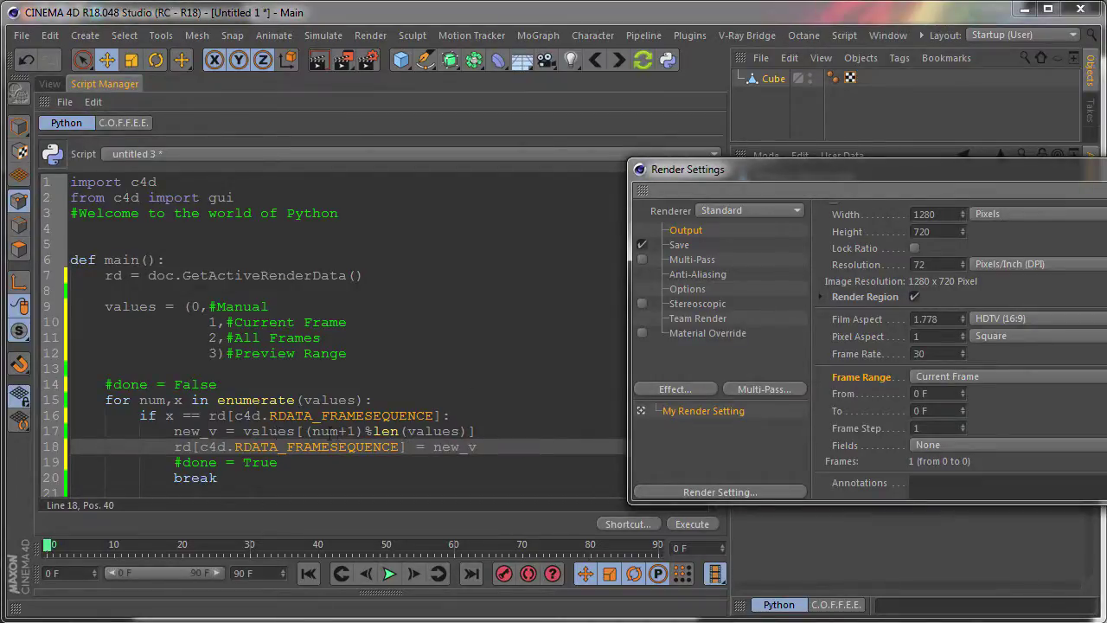
pyautogui.scroll(-2, 401, 427)
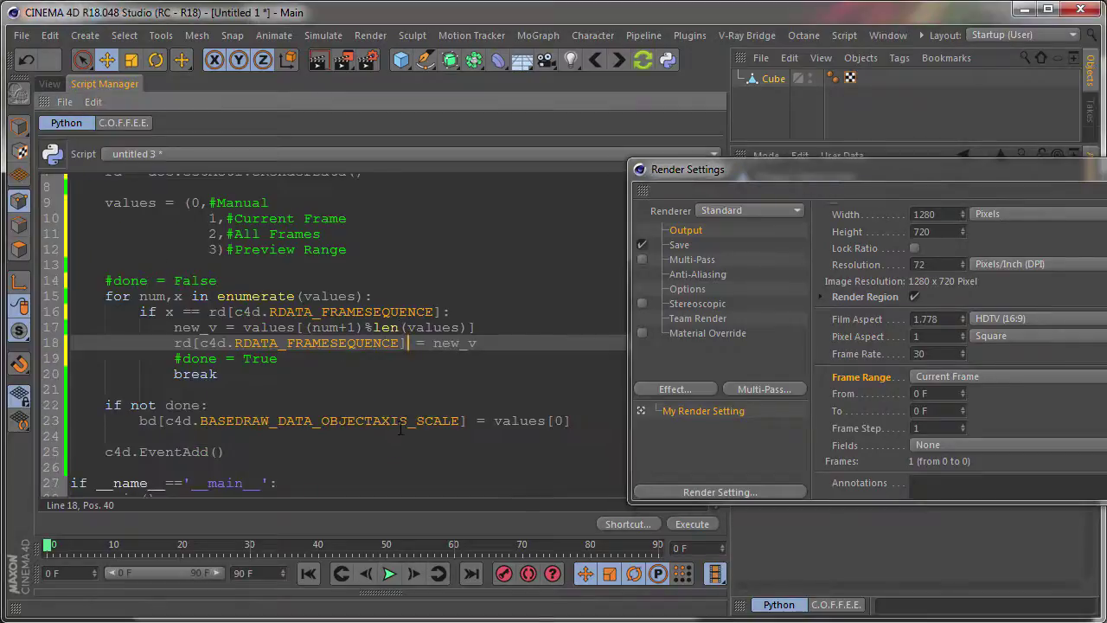
pyautogui.moveTo(467, 421); pyautogui.dragTo(141, 420)
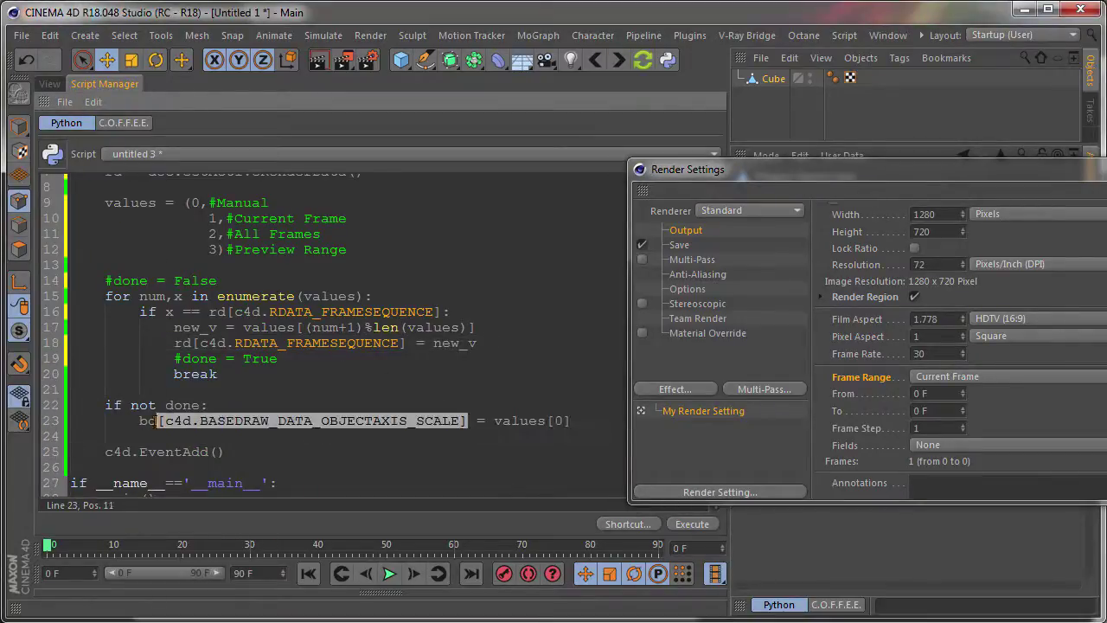
pyautogui.write('rd')
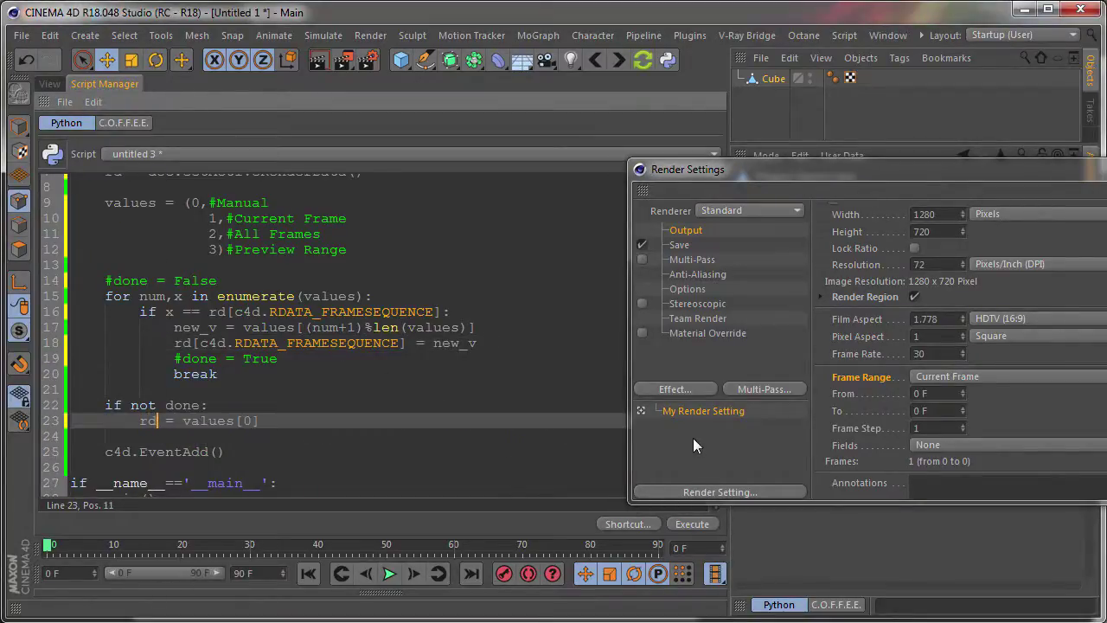
pyautogui.click(271, 412)
pyautogui.click(157, 420)
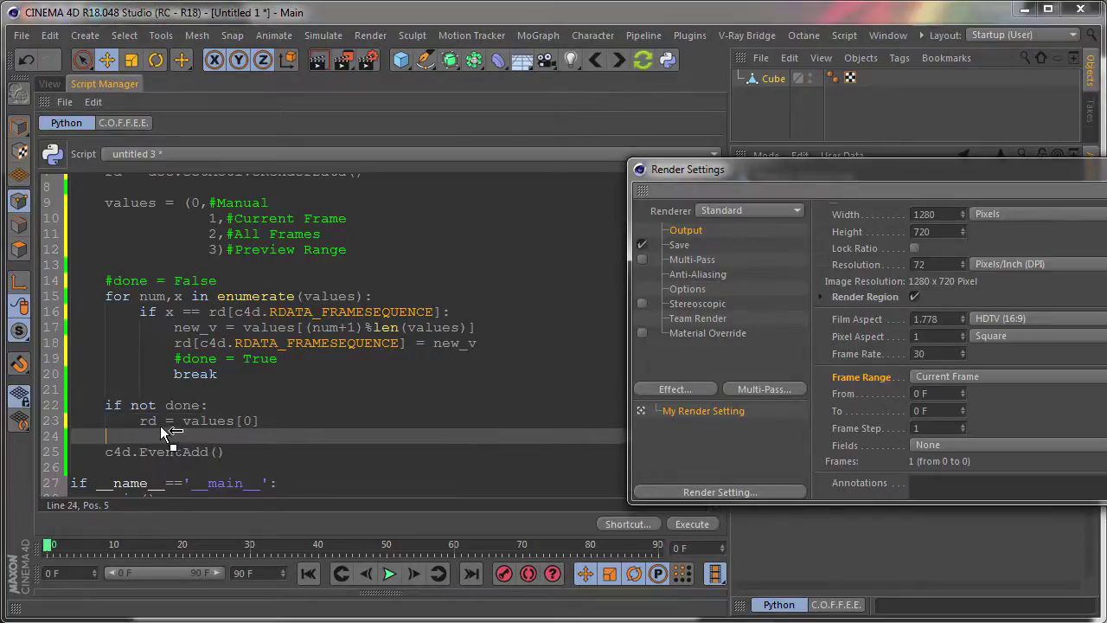
pyautogui.write('[c4d.RDATA_FRAMESEQUENCE]')
pyautogui.click(417, 420)
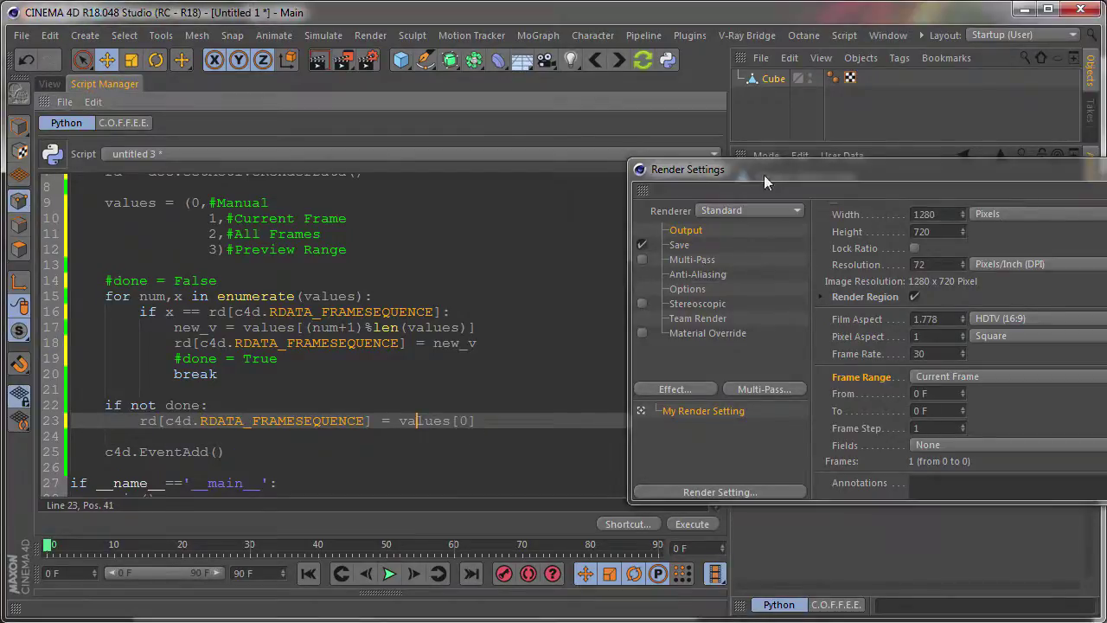
pyautogui.moveTo(768, 166); pyautogui.dragTo(594, 85)
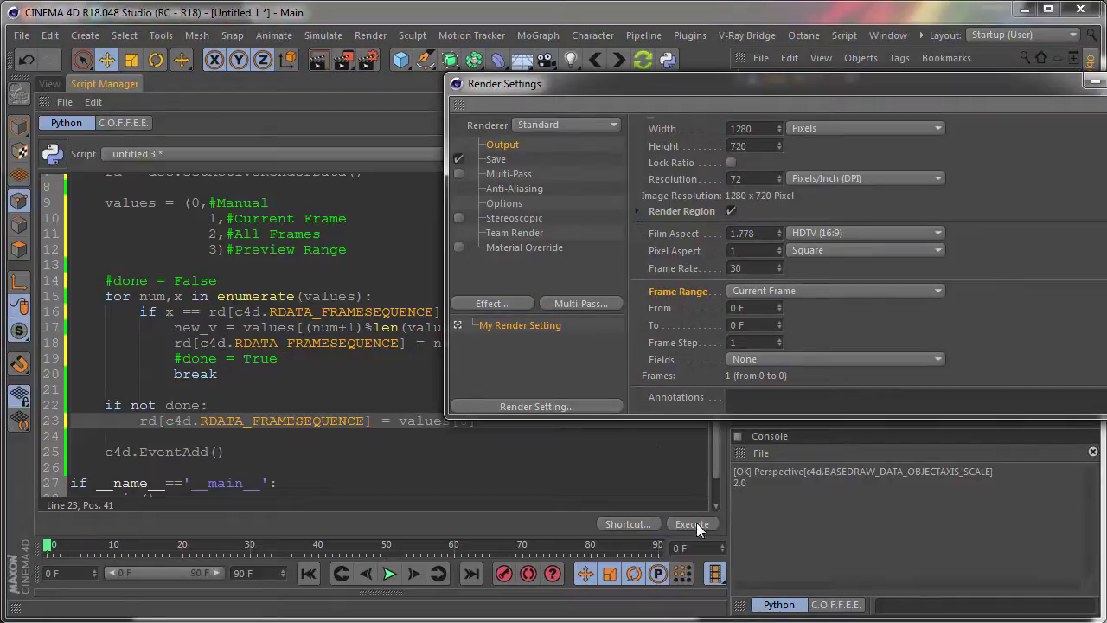
# Execute the script, hit the NameError for 'done', and comment out the if not done line 22
pyautogui.click(696, 523)
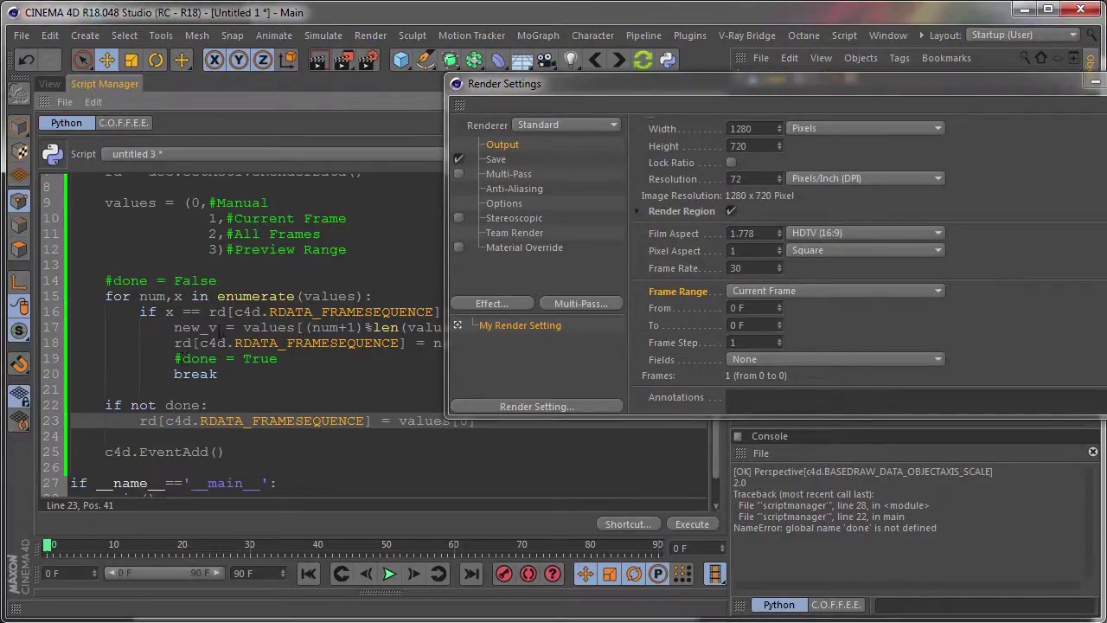
pyautogui.click(255, 421)
pyautogui.click(106, 404)
pyautogui.write('#')
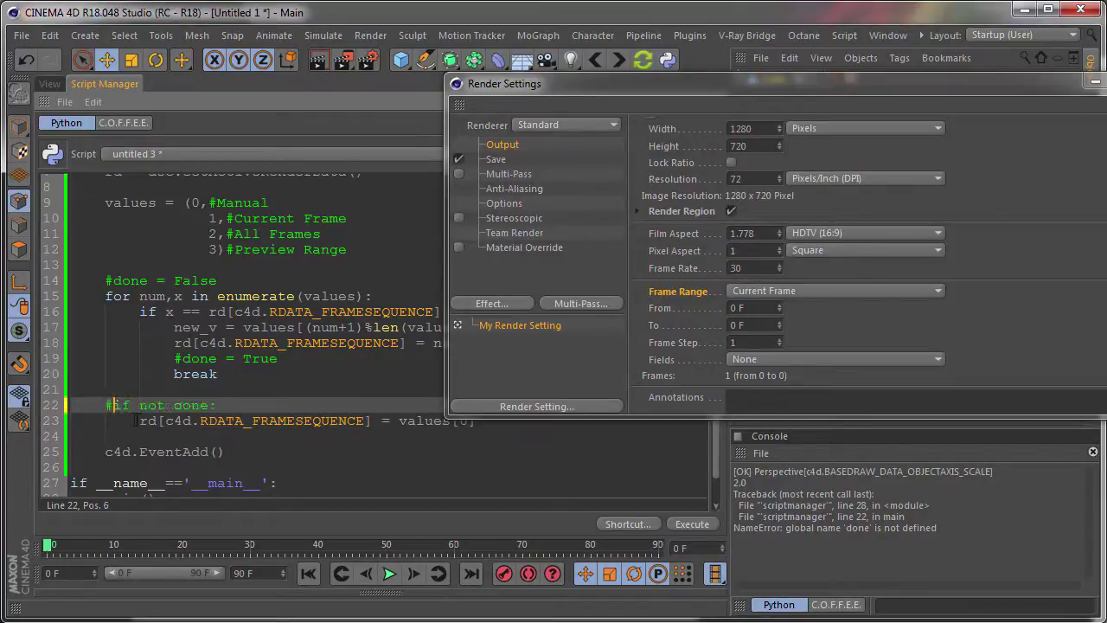
pyautogui.click(140, 420)
# Comment out line 23, then execute repeatedly so Frame Range cycles through all four options back to Manual
pyautogui.write('#')
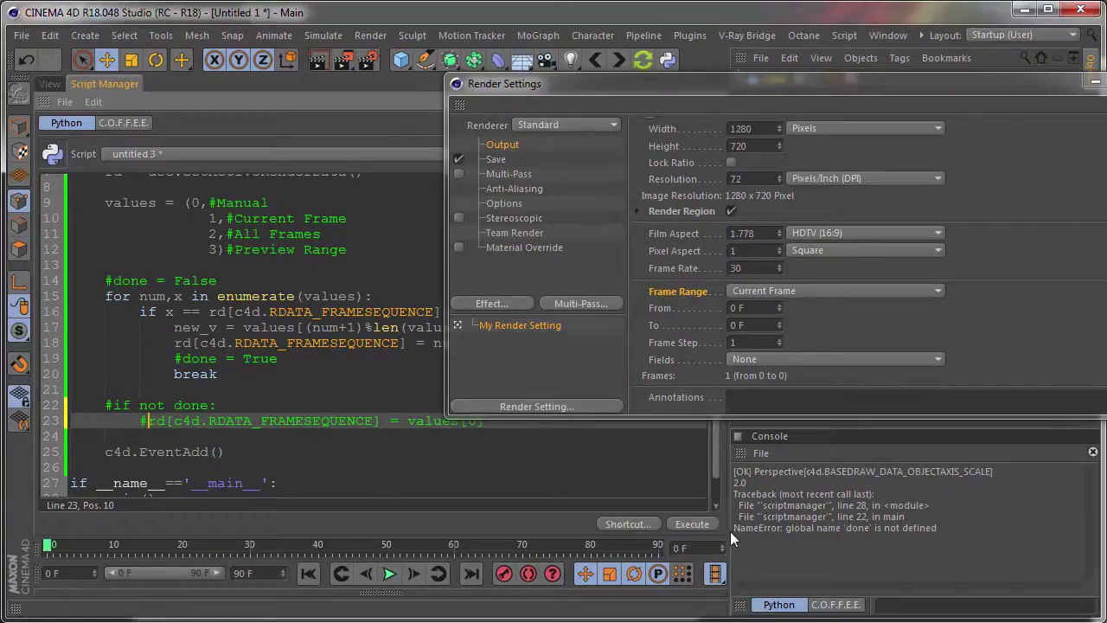
pyautogui.click(705, 521)
pyautogui.click(706, 520)
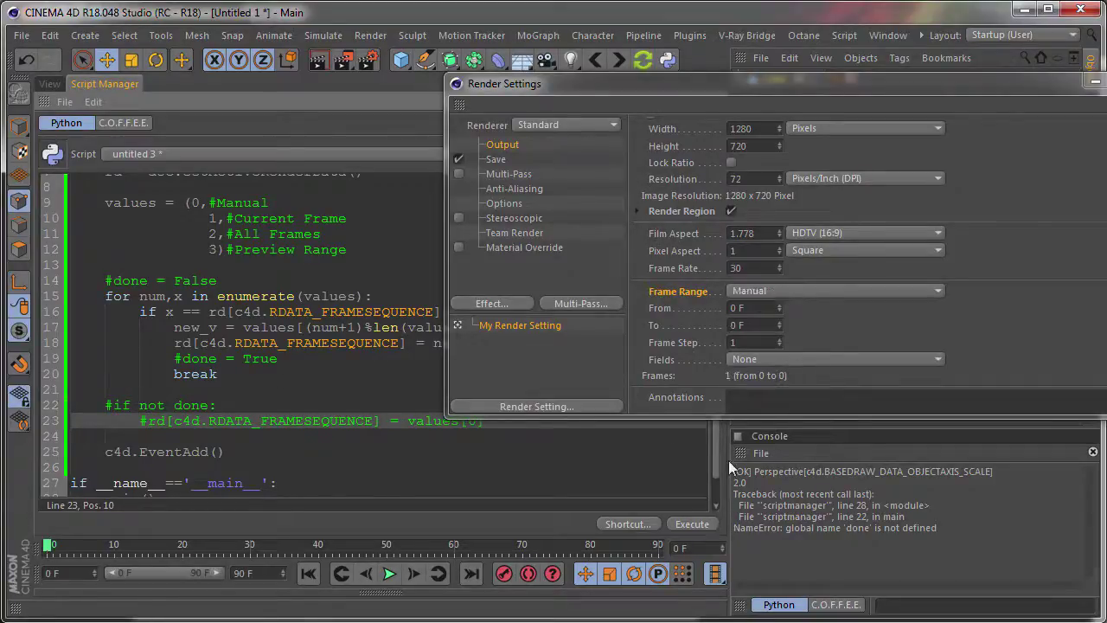
pyautogui.click(701, 523)
pyautogui.click(701, 523)
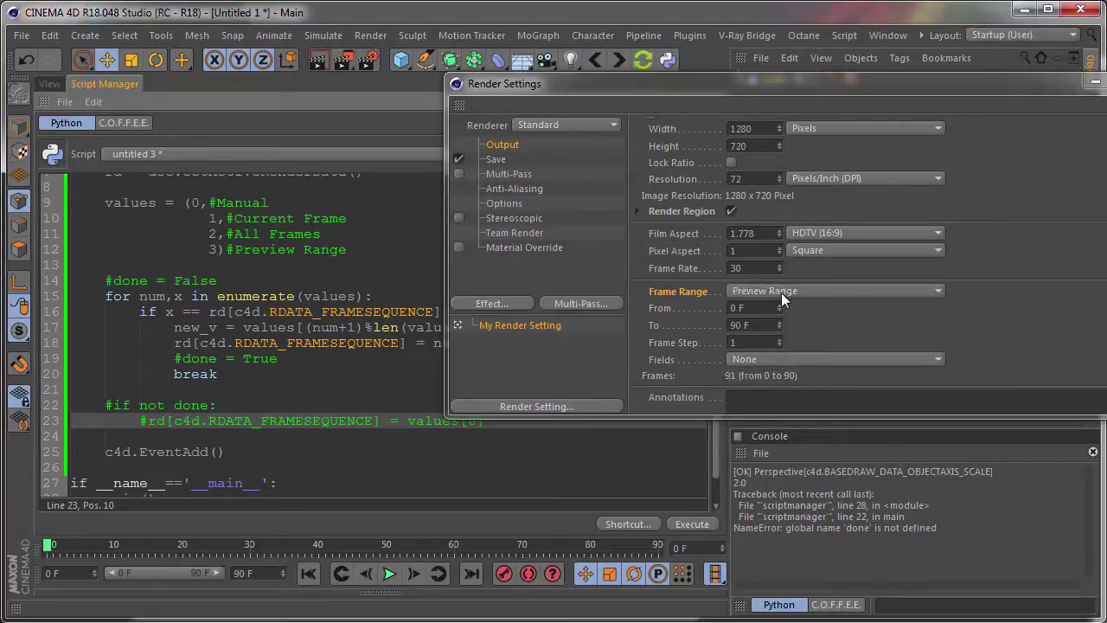
pyautogui.click(698, 524)
pyautogui.click(693, 523)
pyautogui.click(694, 523)
pyautogui.click(693, 522)
pyautogui.click(694, 523)
pyautogui.click(693, 524)
pyautogui.click(694, 525)
pyautogui.click(695, 526)
pyautogui.click(696, 526)
pyautogui.click(696, 525)
pyautogui.click(696, 526)
pyautogui.click(697, 527)
pyautogui.click(697, 526)
pyautogui.click(698, 527)
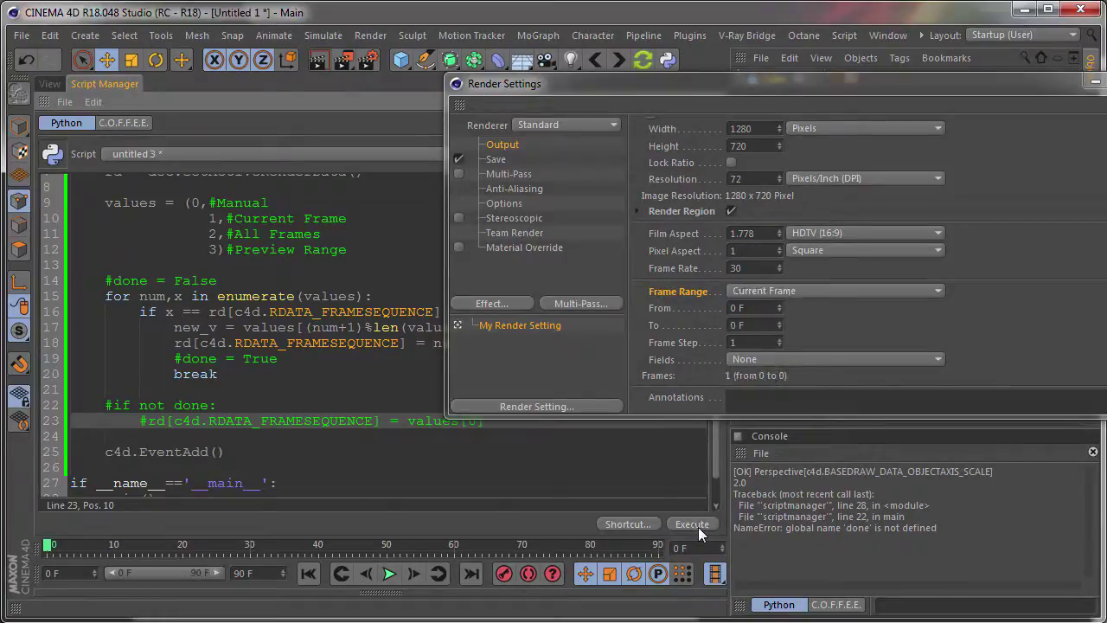
pyautogui.click(698, 527)
pyautogui.click(698, 527)
pyautogui.click(699, 527)
pyautogui.click(373, 327)
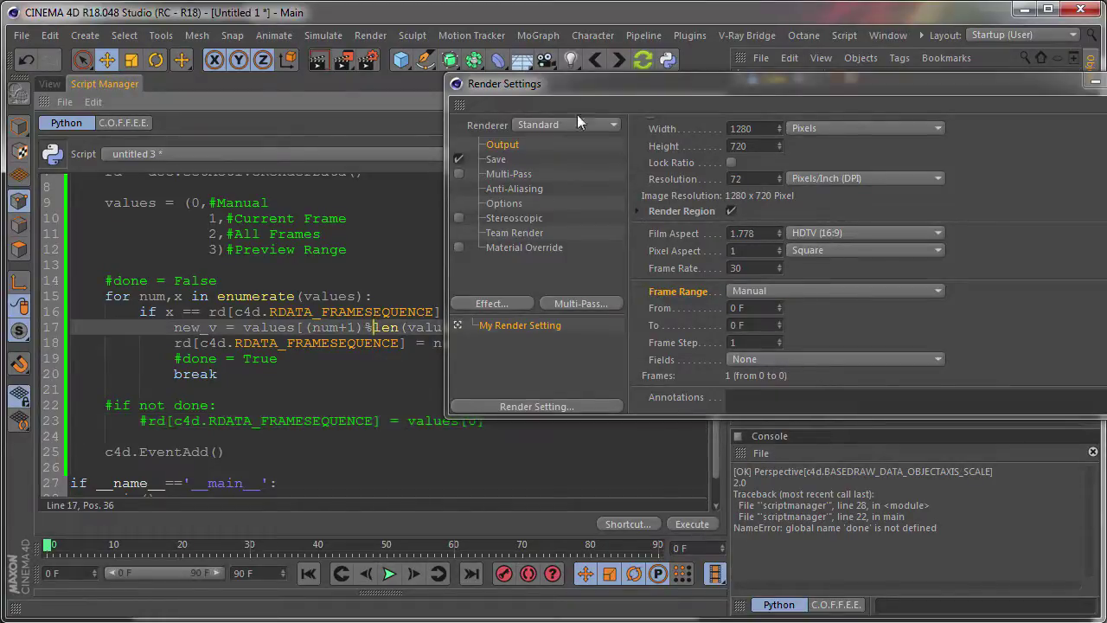
# Close the Render Settings window and scroll the script back to the top
pyautogui.moveTo(581, 87)
pyautogui.mouseDown()
pyautogui.moveTo(528, 111)
pyautogui.moveTo(394, 112)
pyautogui.mouseUp()
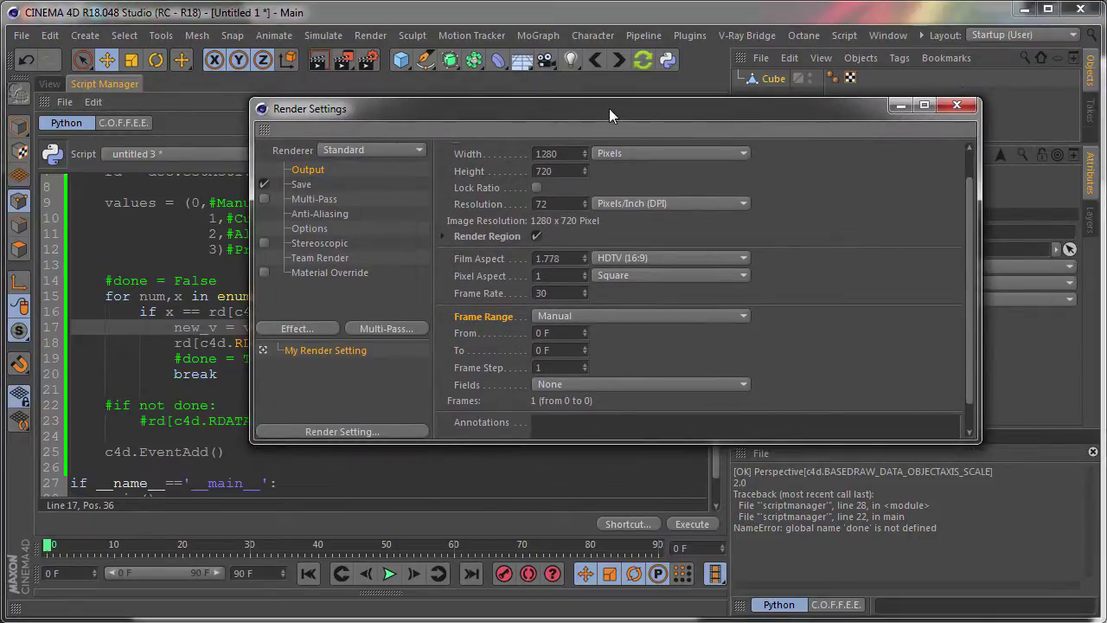
pyautogui.moveTo(609, 108); pyautogui.dragTo(542, 141)
pyautogui.click(881, 138)
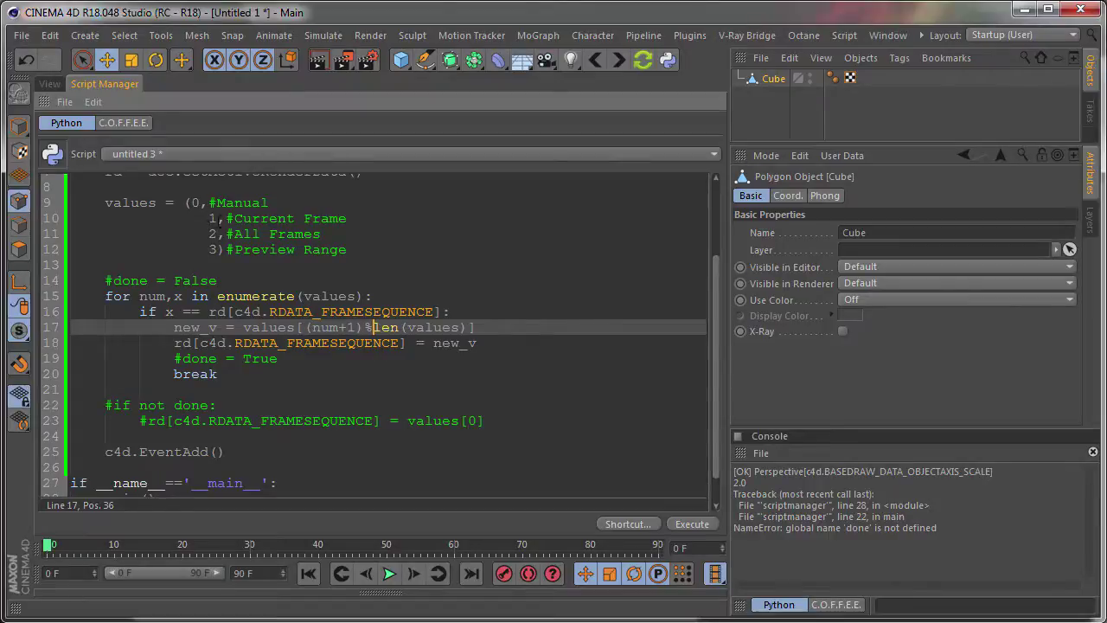
pyautogui.scroll(2, 334, 295)
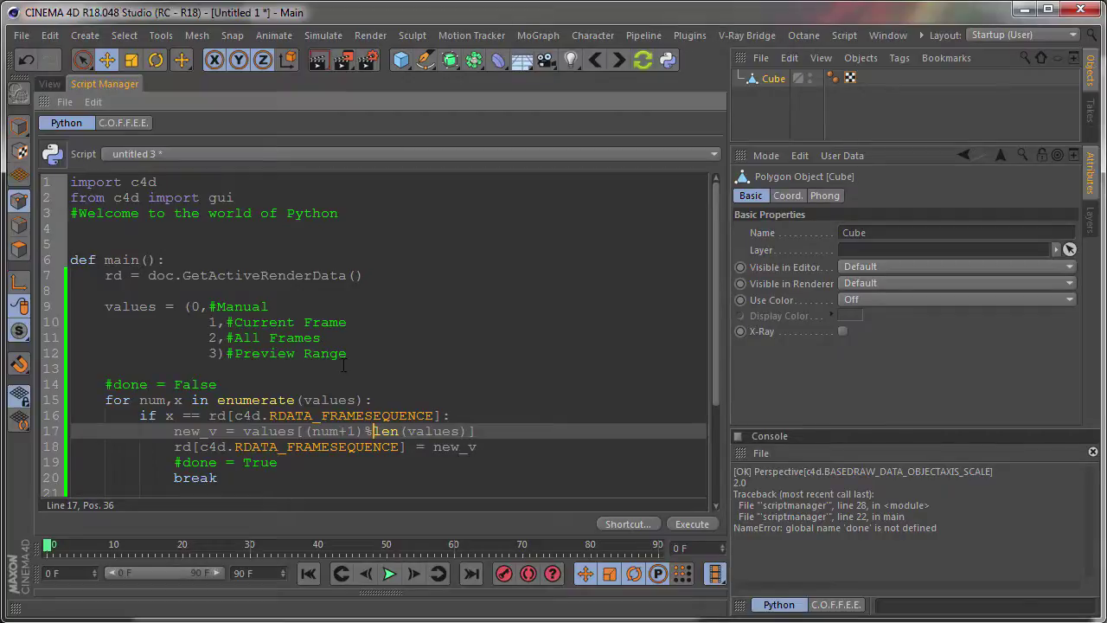
# Open the Script Log from the Script menu, clear it, and move it aside
pyautogui.click(844, 35)
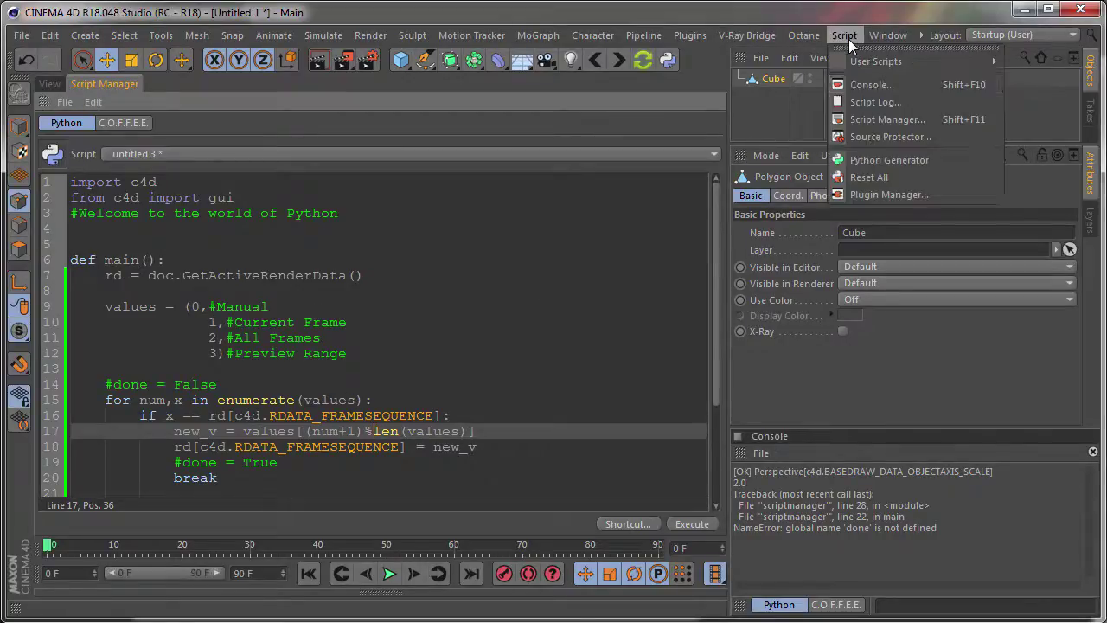
pyautogui.click(917, 103)
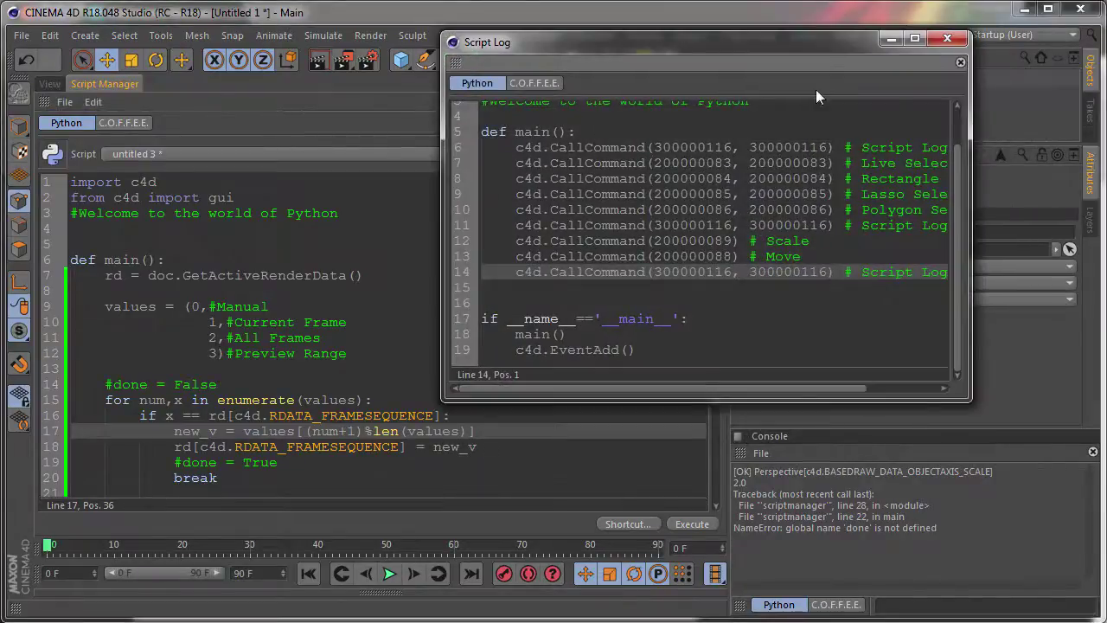
pyautogui.click(959, 62)
pyautogui.moveTo(557, 42); pyautogui.dragTo(547, 61)
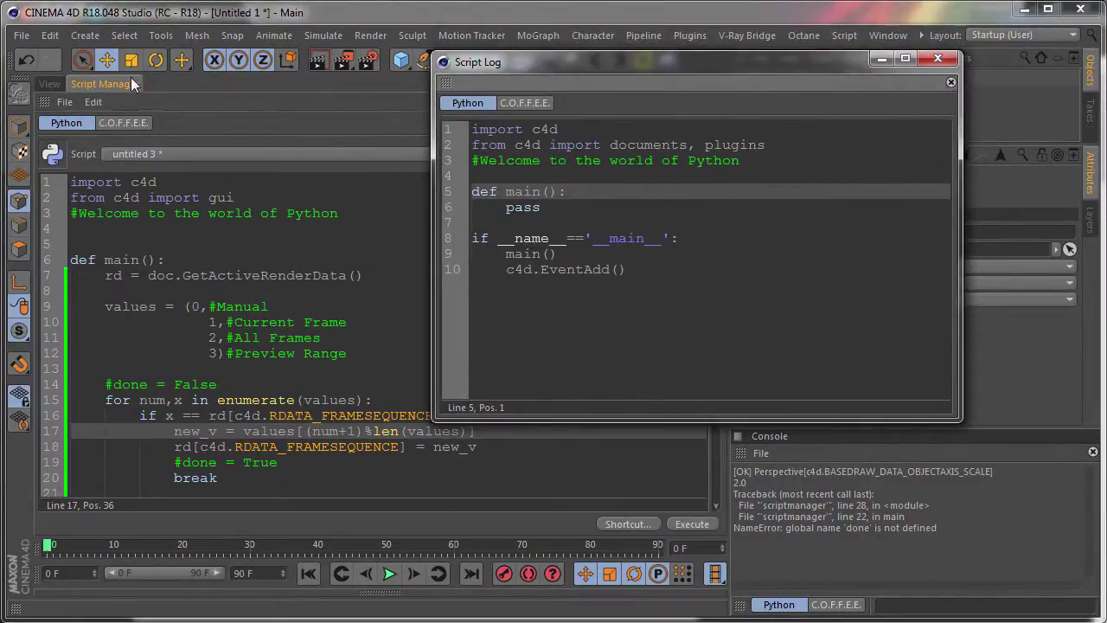
# Pick Live, Rectangle, Lasso and Polygon Selection from the selection-tool flyout to log their commands
pyautogui.moveTo(78, 65); pyautogui.dragTo(173, 102)
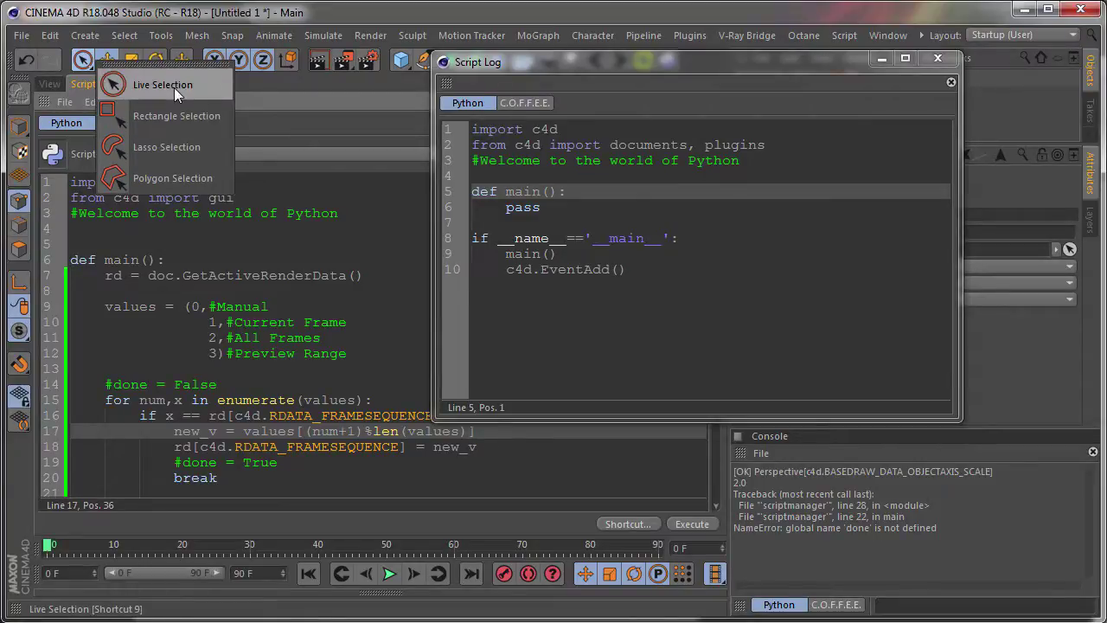
pyautogui.moveTo(173, 103); pyautogui.dragTo(174, 87)
pyautogui.moveTo(78, 62); pyautogui.dragTo(173, 112)
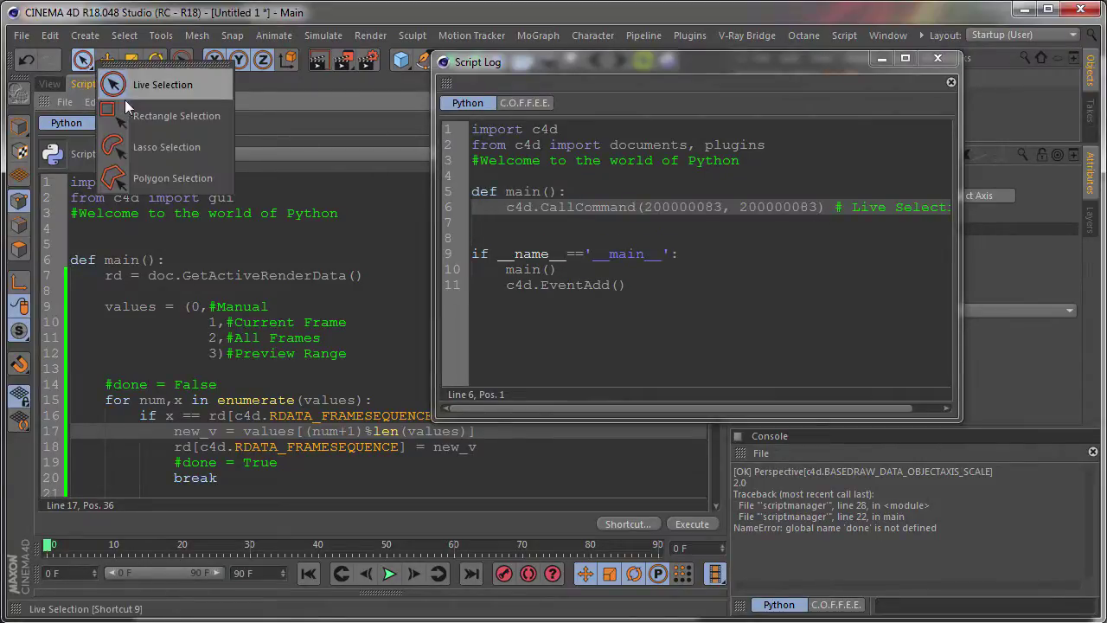
pyautogui.moveTo(84, 63); pyautogui.dragTo(155, 147)
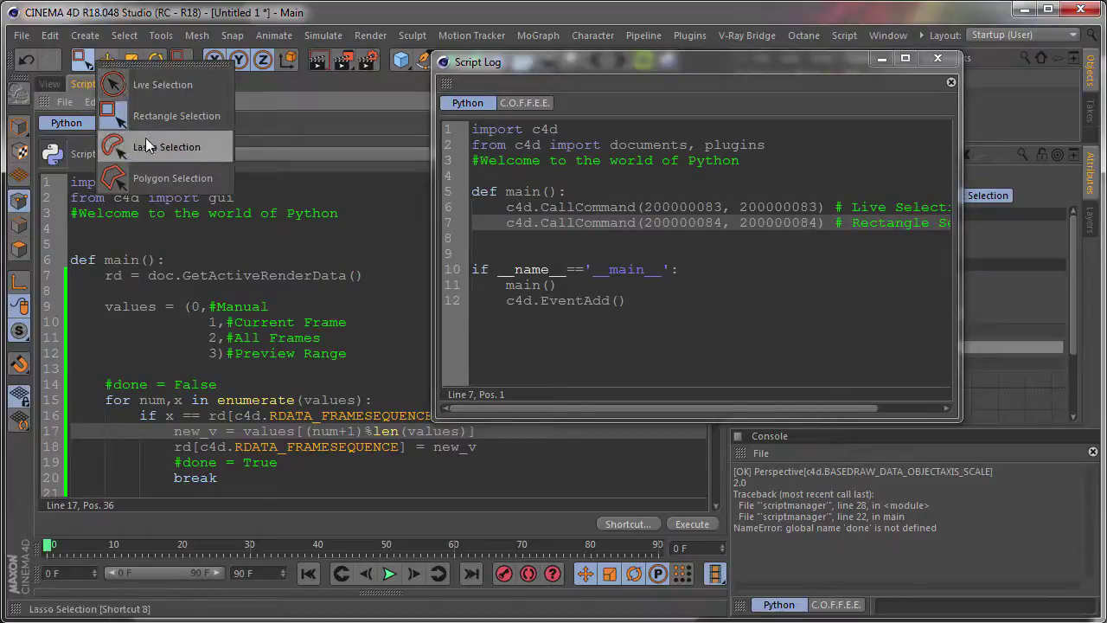
pyautogui.moveTo(93, 62); pyautogui.dragTo(174, 177)
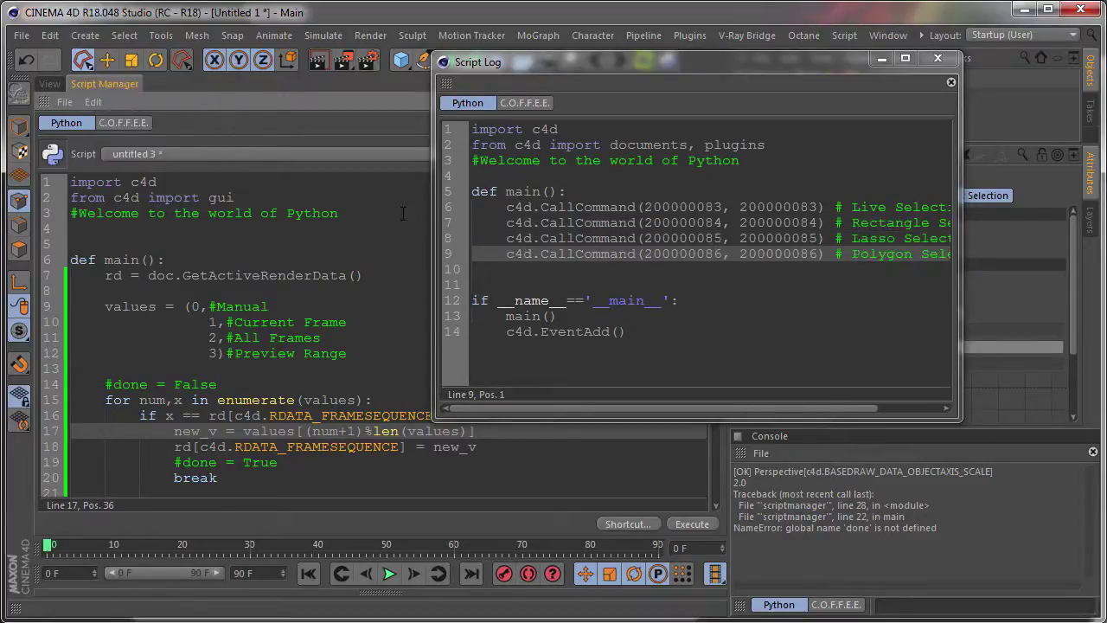
# Enlarge the Script Log and select the four logged tool command lines
pyautogui.moveTo(707, 63); pyautogui.dragTo(606, 67)
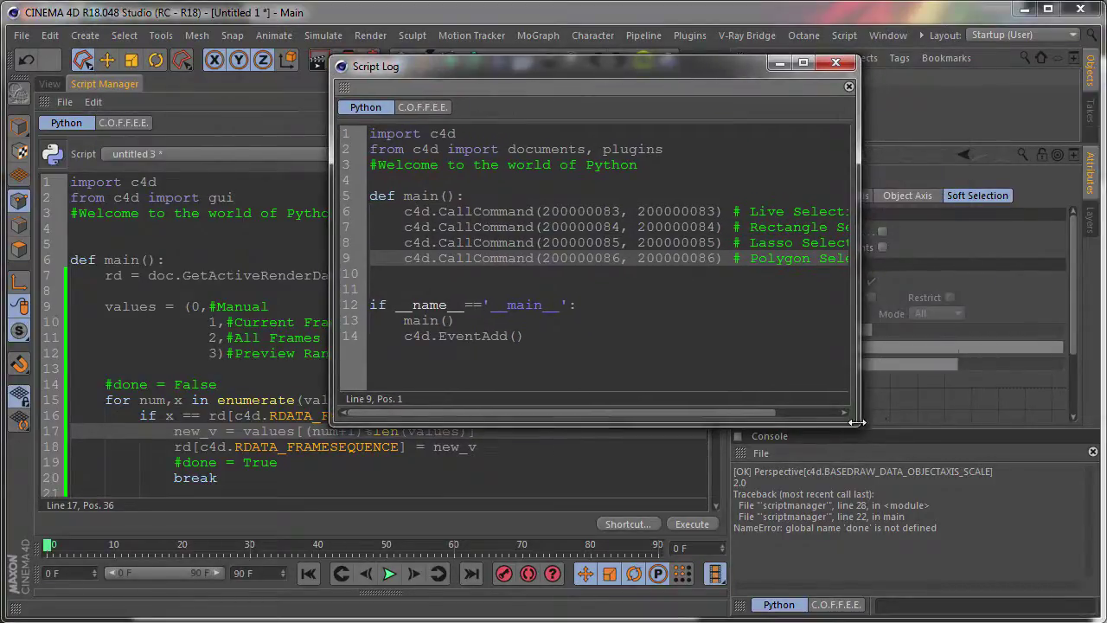
pyautogui.moveTo(860, 424); pyautogui.dragTo(1036, 472)
pyautogui.moveTo(637, 211); pyautogui.dragTo(879, 258)
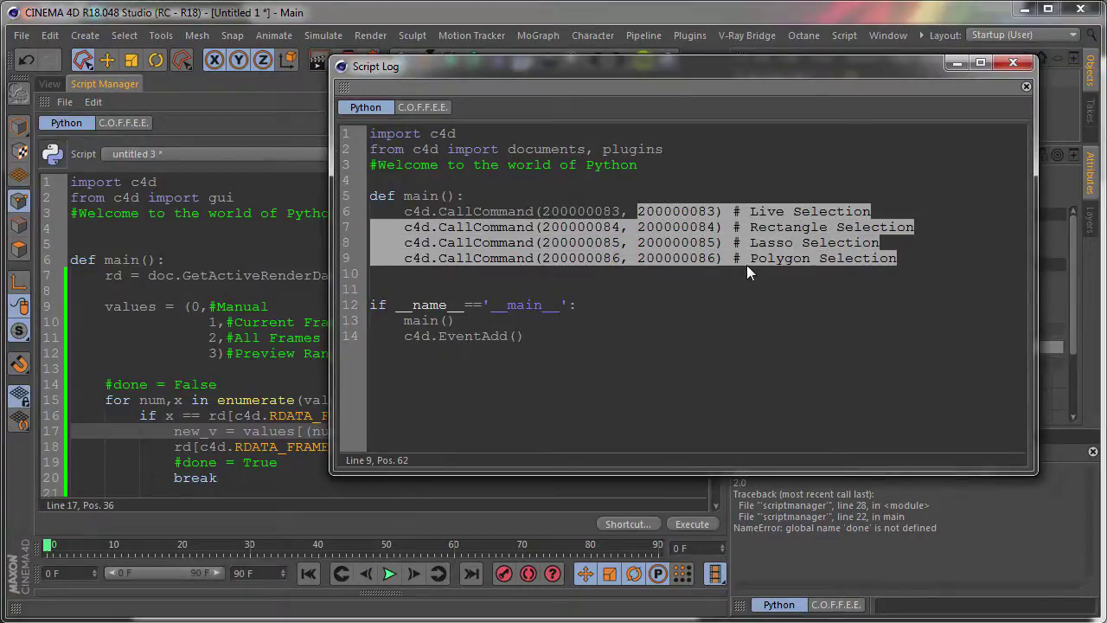
# Close the Script Log and comment out the rd line 7 with #
pyautogui.click(998, 66)
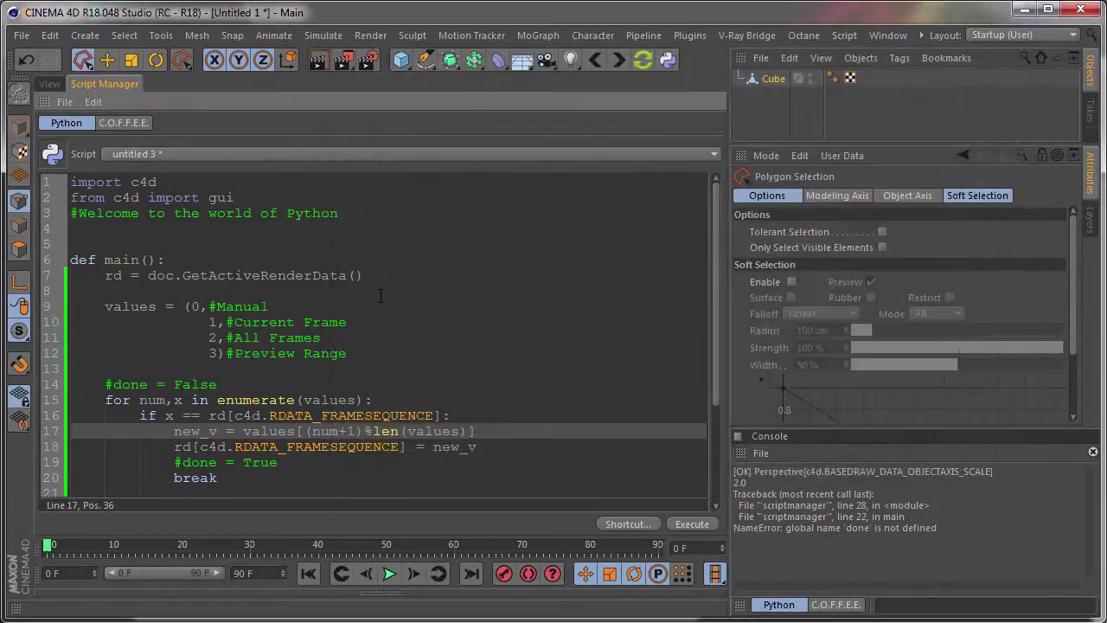
pyautogui.click(319, 307)
pyautogui.click(107, 275)
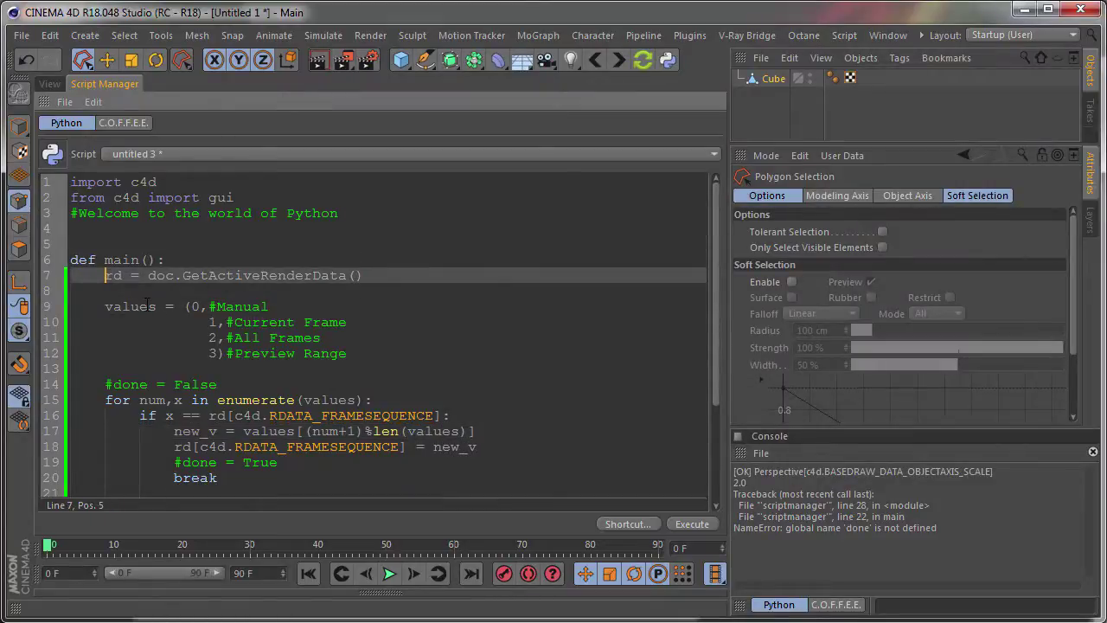
pyautogui.write('#')
# Paste the four logged CallCommand lines over the values entries and strip their CallCommand prefixes
pyautogui.moveTo(357, 346); pyautogui.dragTo(191, 306)
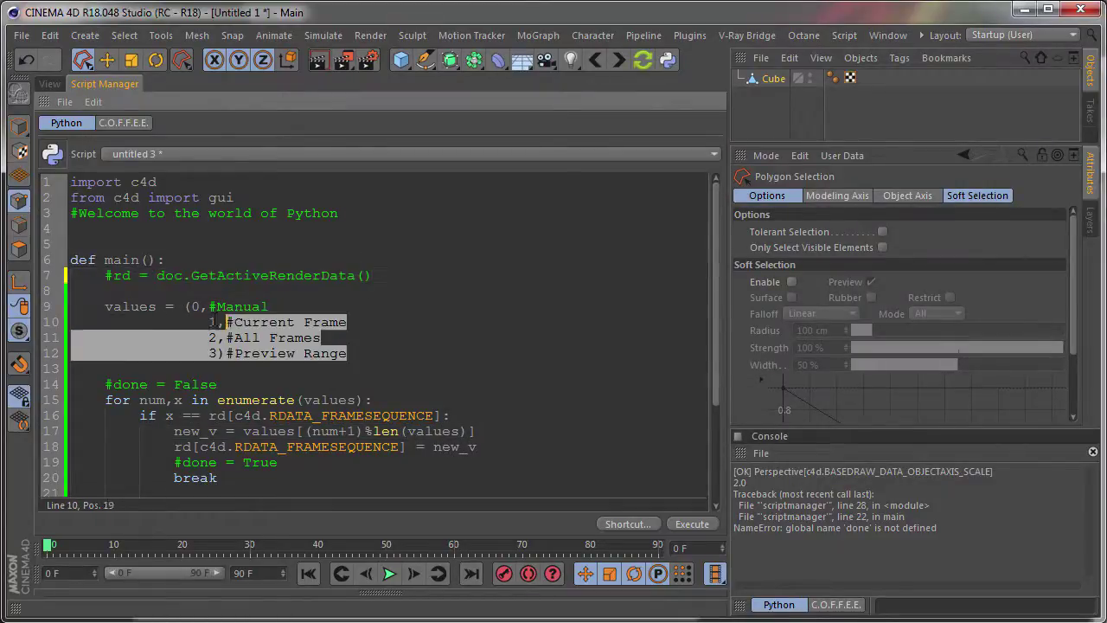
pyautogui.write('200000083) # Live Selection     c4d.CallCommand(200000084, 200000084) # Rectangle Selection     c4d.CallCommand(200000085, 200000085) # Lasso Selection     c4d.CallCommand(200000086, 200000086) # Polygon Selection')
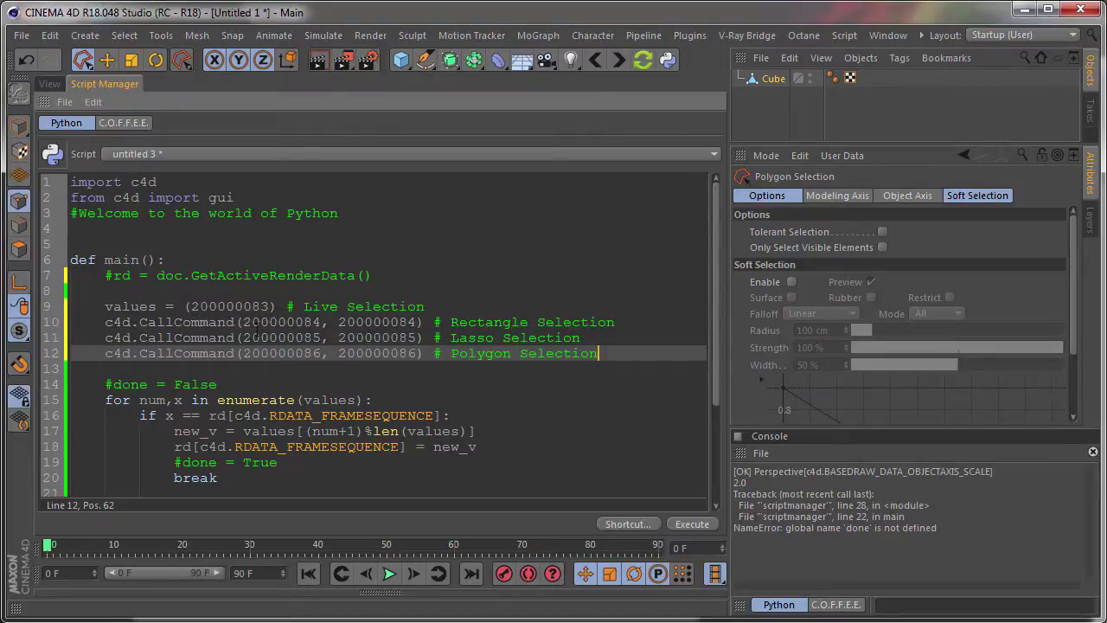
pyautogui.moveTo(338, 322); pyautogui.dragTo(115, 321)
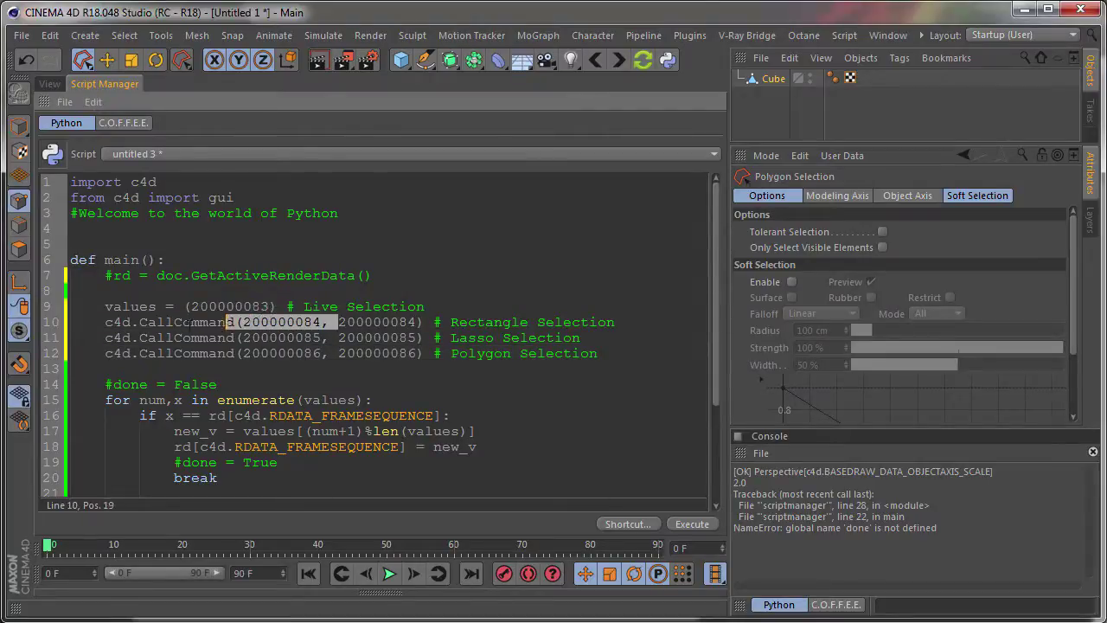
pyautogui.press('BackSpace')
pyautogui.press('BackSpace')
pyautogui.press('BackSpace')
pyautogui.moveTo(338, 337)
pyautogui.mouseDown()
pyautogui.moveTo(106, 337)
pyautogui.moveTo(106, 353)
pyautogui.moveTo(363, 353)
pyautogui.mouseUp()
pyautogui.press('BackSpace')
pyautogui.write(',')
pyautogui.press('Down')
# Turn the closing parentheses into commas so the tuple lists IDs 200000083–200000086
pyautogui.press('BackSpace')
pyautogui.press(',')
pyautogui.click(277, 306)
pyautogui.press('BackSpace')
pyautogui.press(',')
pyautogui.press('Tab')
pyautogui.press('Tab')
pyautogui.press('Tab')
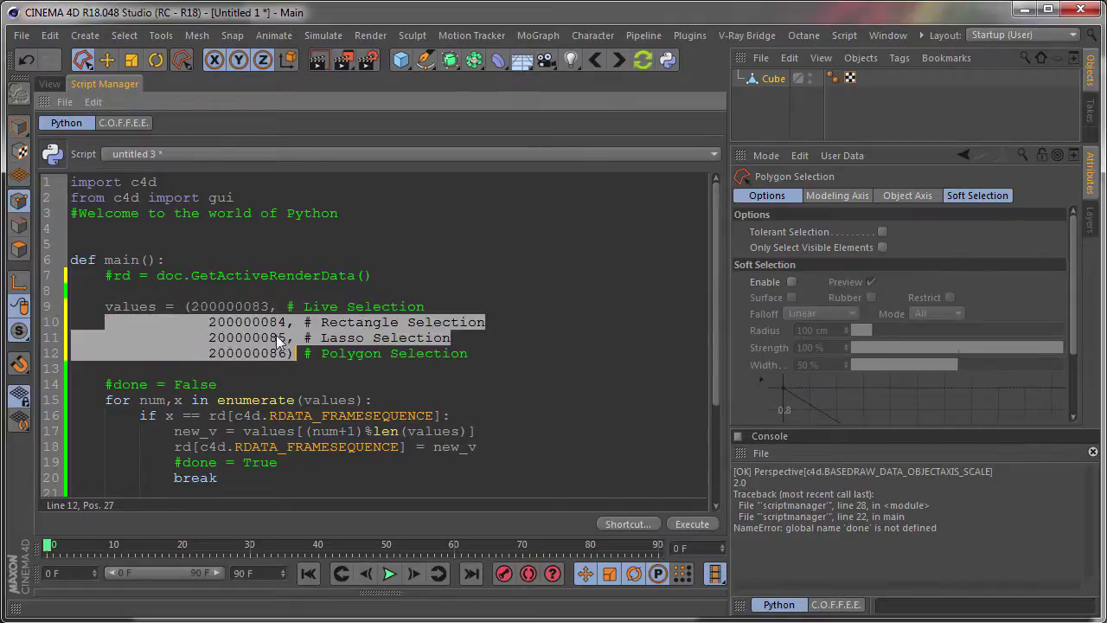
pyautogui.click(269, 337)
pyautogui.click(209, 321)
pyautogui.click(313, 353)
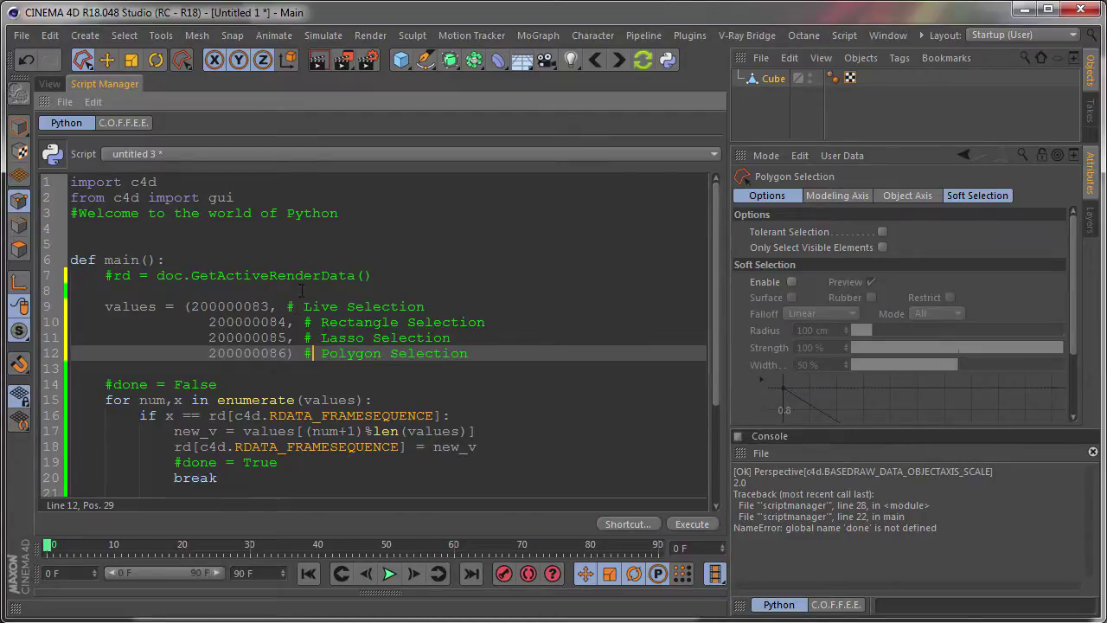
pyautogui.click(348, 306)
# Replace rd[c4d.RDATA_FRAMESEQUENCE] on line 16 with doc.GetAction()
pyautogui.scroll(-2, 351, 291)
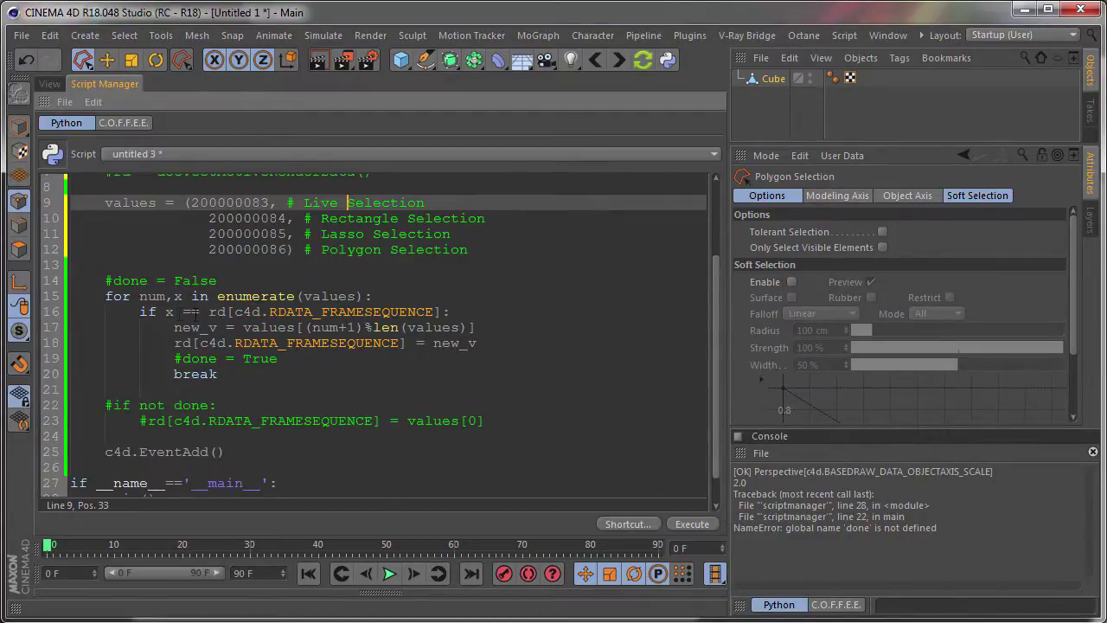
pyautogui.moveTo(209, 313); pyautogui.dragTo(444, 312)
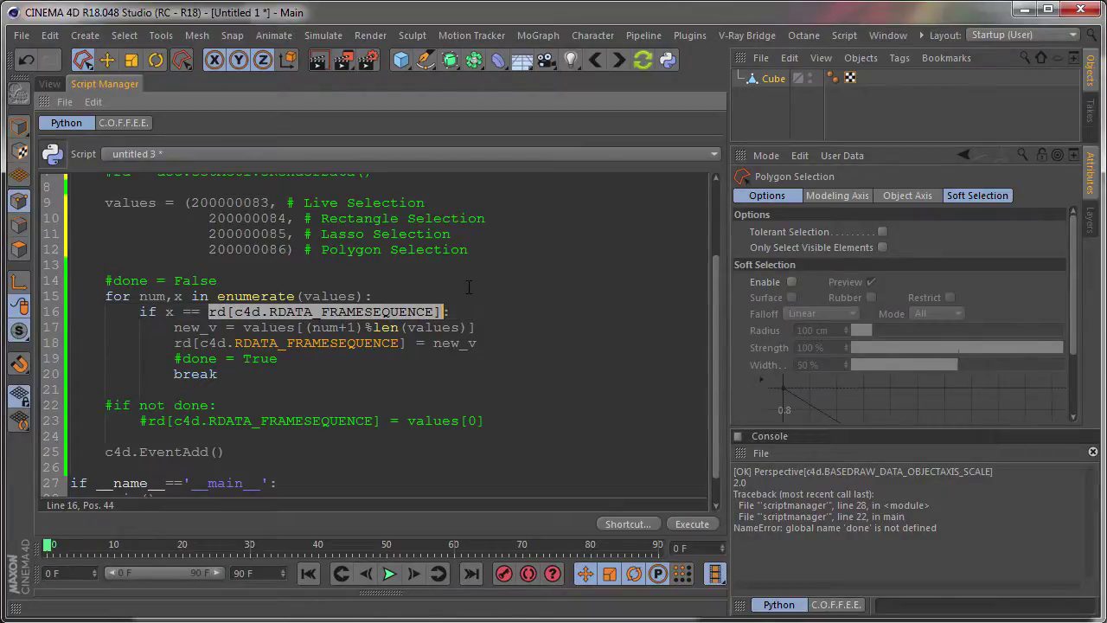
pyautogui.write('doc.')
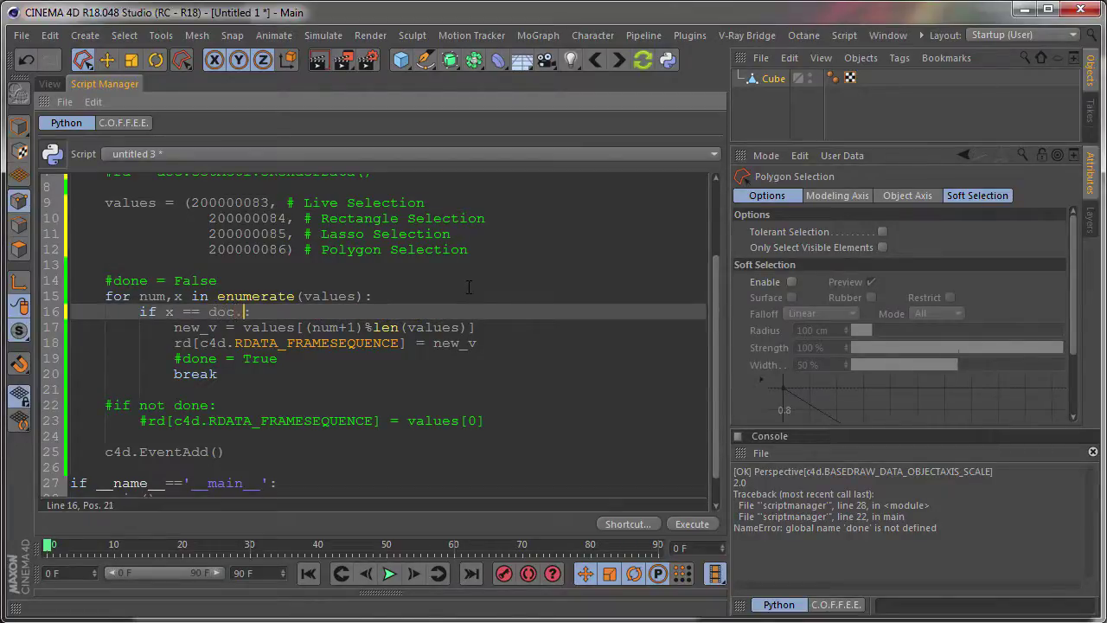
pyautogui.write('G')
pyautogui.write('etActi')
pyautogui.write('on(')
pyautogui.write(')')
# Run doc.GetAction() in the Python console, which returns 200000086
pyautogui.moveTo(209, 312); pyautogui.dragTo(345, 319)
pyautogui.hotkey('ctrl', 'c')
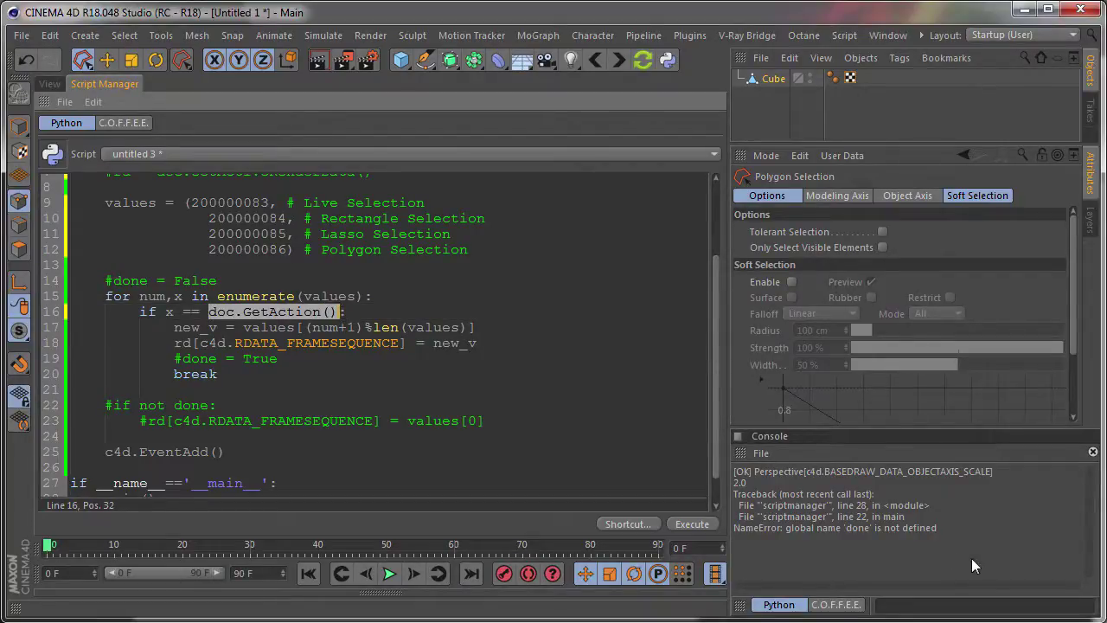
pyautogui.click(1000, 512)
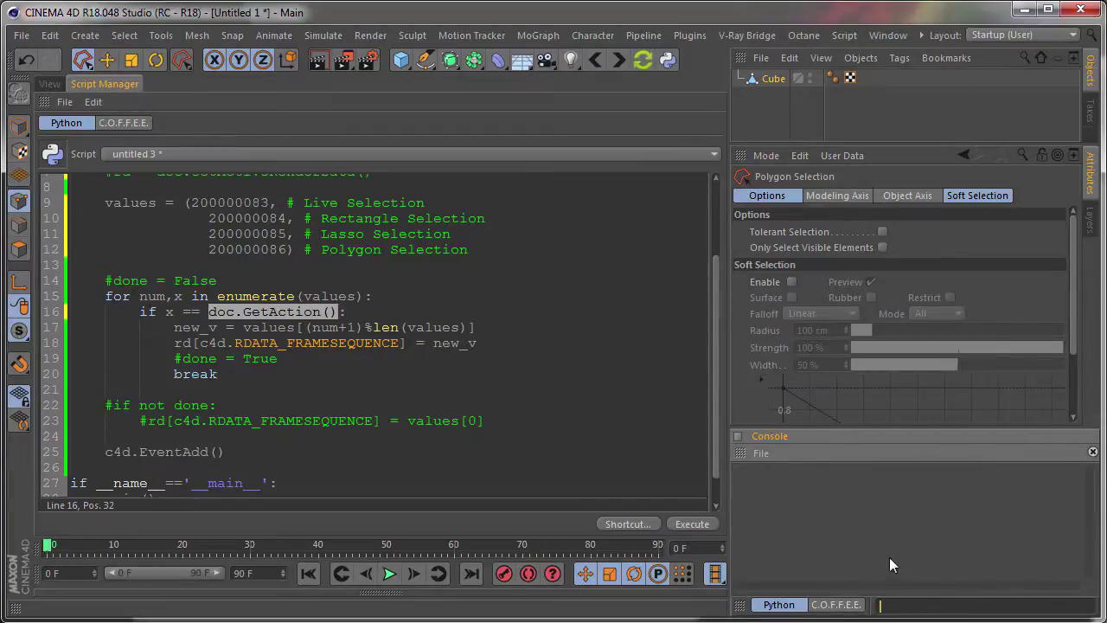
pyautogui.hotkey('ctrl', 'v')
pyautogui.press('Return')
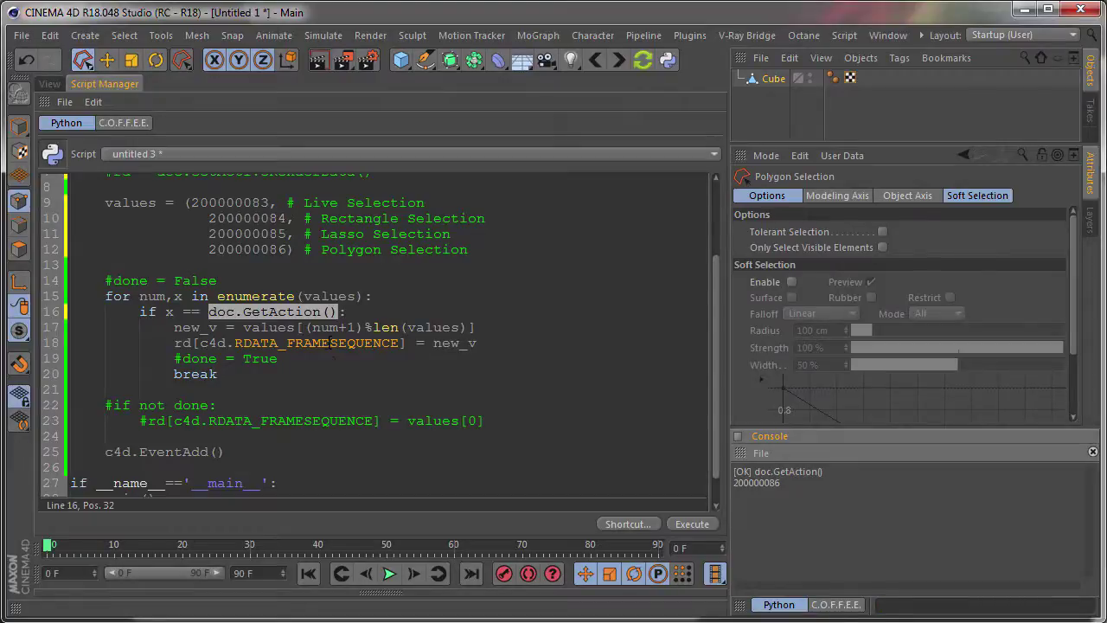
# Replace the rd assignment on line 18 with doc.SetAction(new_v)
pyautogui.doubleClick(169, 311)
pyautogui.moveTo(204, 312); pyautogui.dragTo(332, 312)
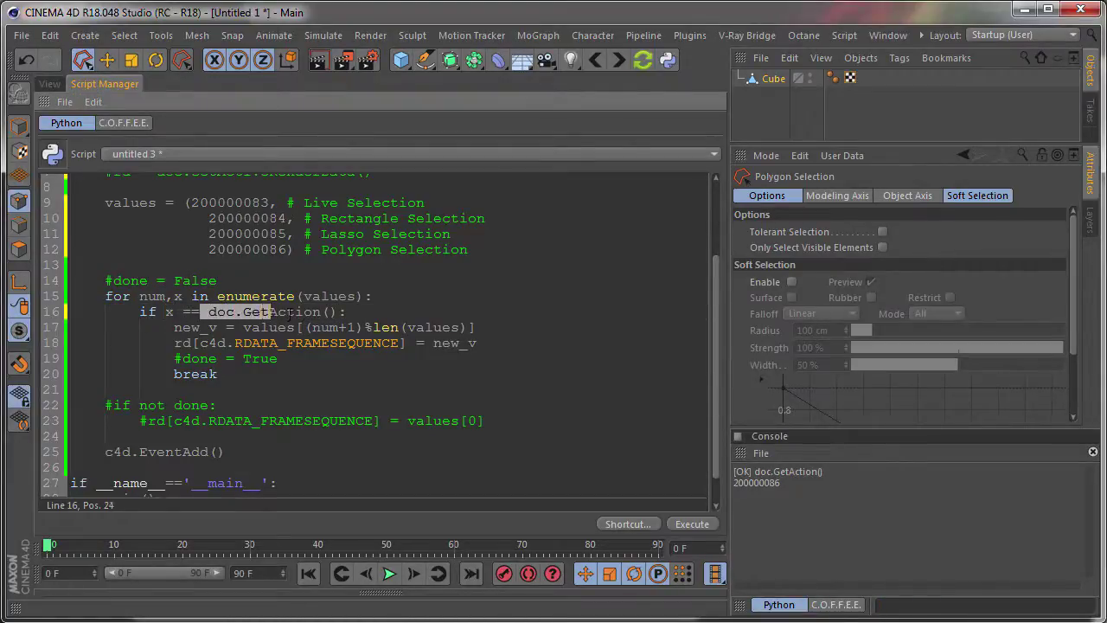
pyautogui.click(258, 328)
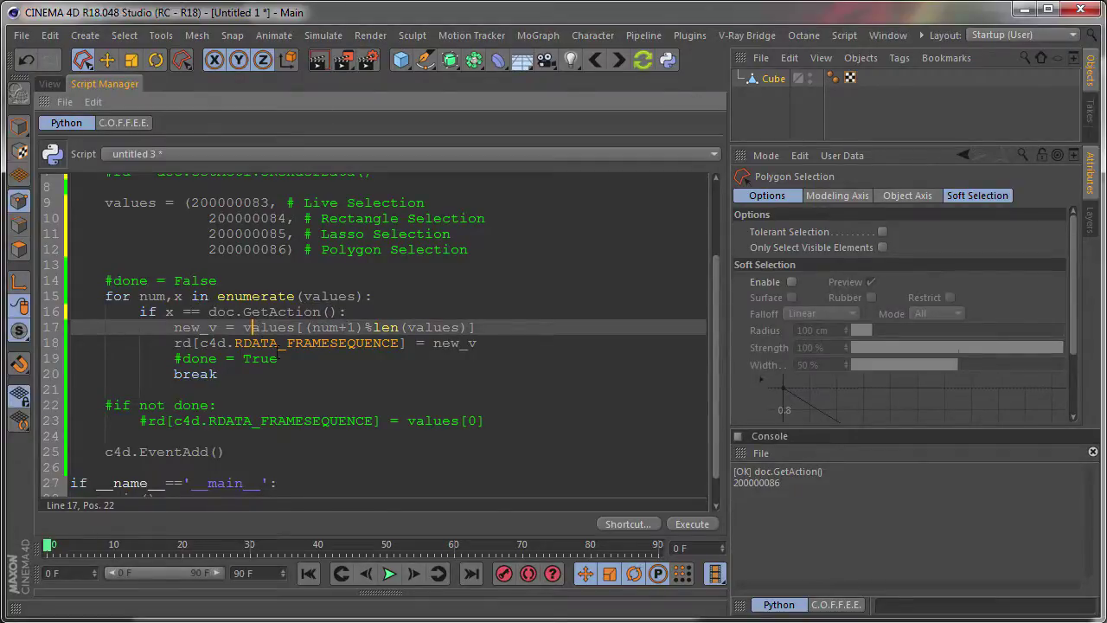
pyautogui.click(403, 343)
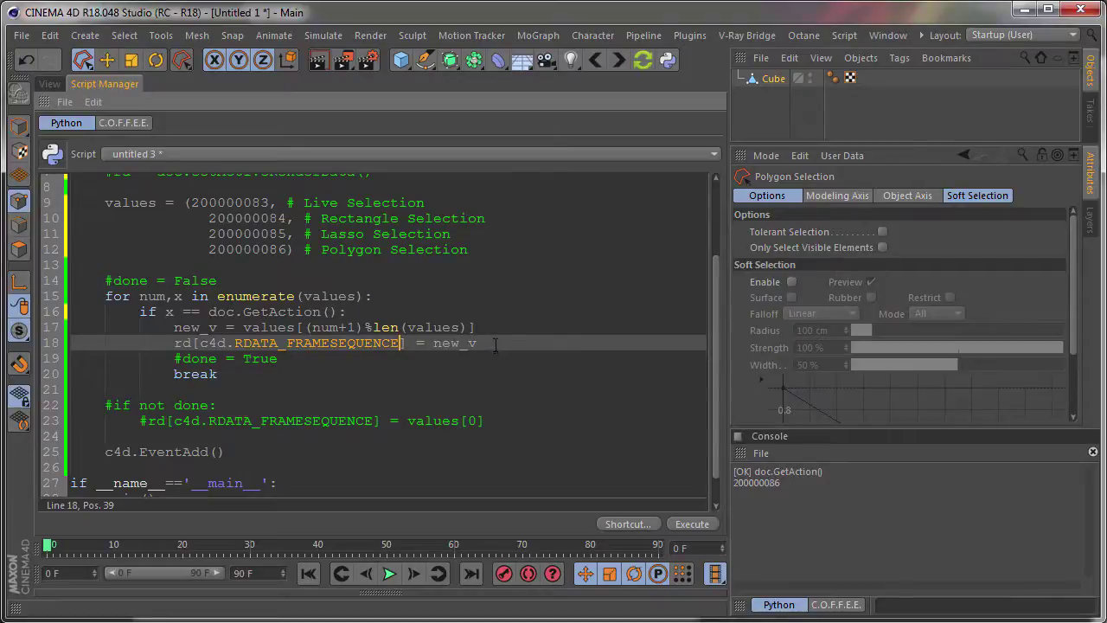
pyautogui.moveTo(496, 345); pyautogui.dragTo(174, 343)
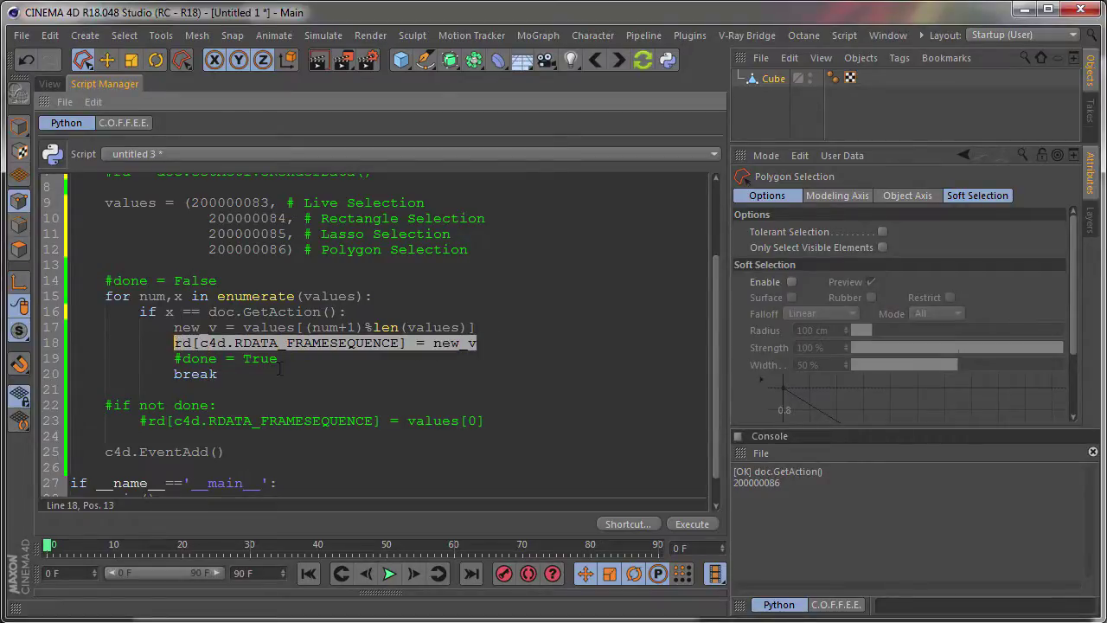
pyautogui.write('doc.')
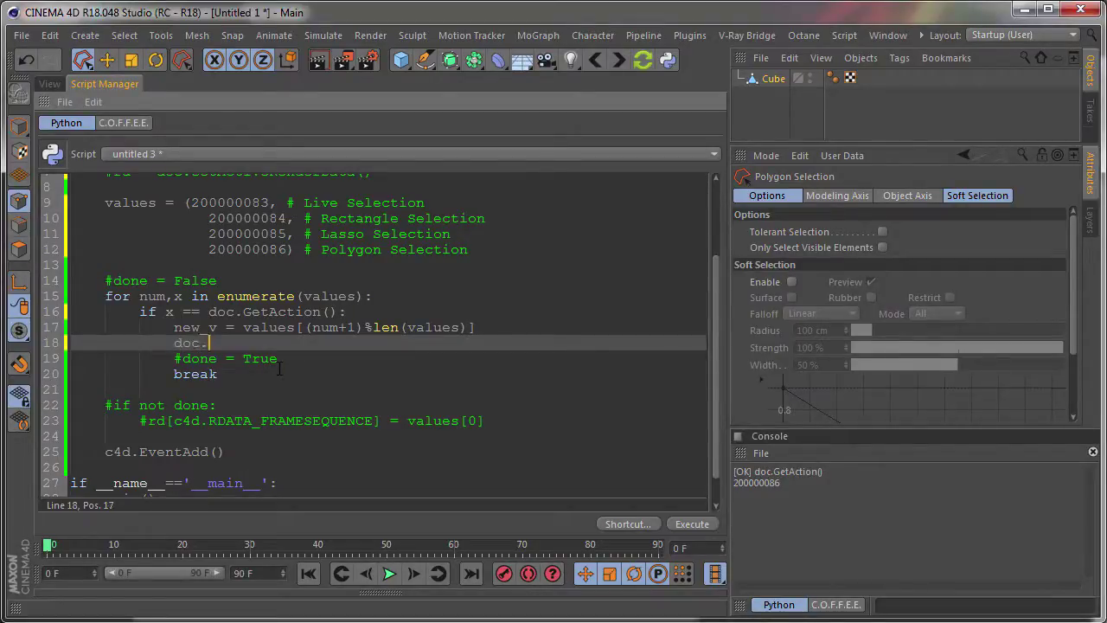
pyautogui.write('Set')
pyautogui.write('Ac')
pyautogui.write('n')
pyautogui.write('(')
pyautogui.doubleClick(204, 329)
pyautogui.hotkey('ctrl', 'c')
pyautogui.click(295, 343)
pyautogui.hotkey('ctrl', 'v')
# Uncomment the if not done, fallback, done = True and done = False lines
pyautogui.click(111, 405)
pyautogui.press('BackSpace')
pyautogui.click(148, 420)
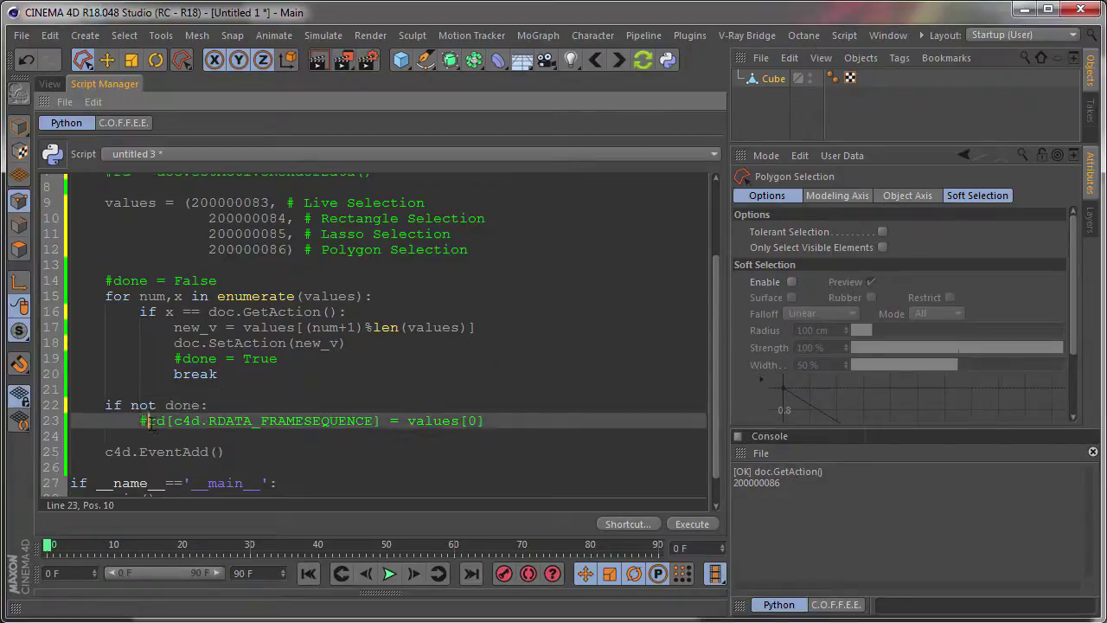
pyautogui.press('BackSpace')
pyautogui.click(182, 358)
pyautogui.press('BackSpace')
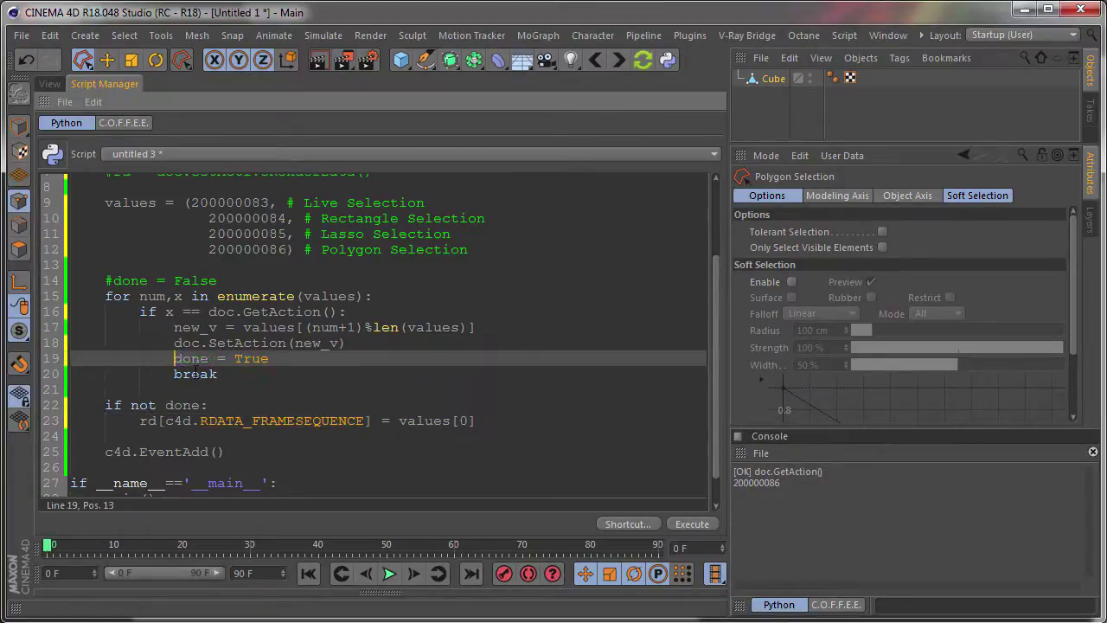
pyautogui.click(111, 280)
pyautogui.press('BackSpace')
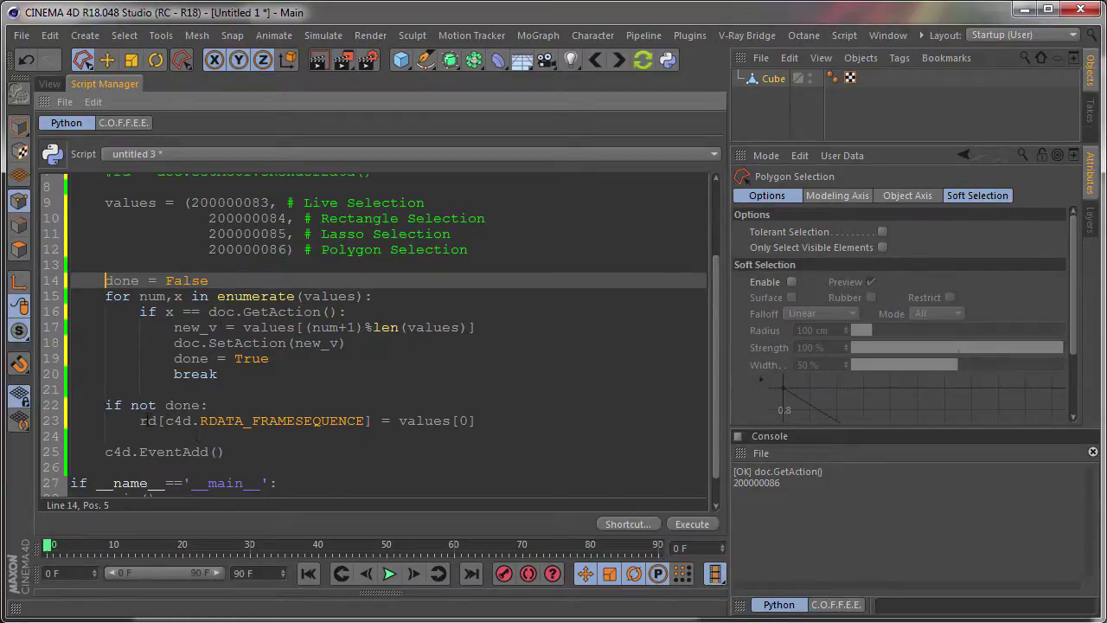
# Make the fallback line call doc.SetAction(values[0]), clear the console and run the script
pyautogui.moveTo(140, 420); pyautogui.dragTo(373, 422)
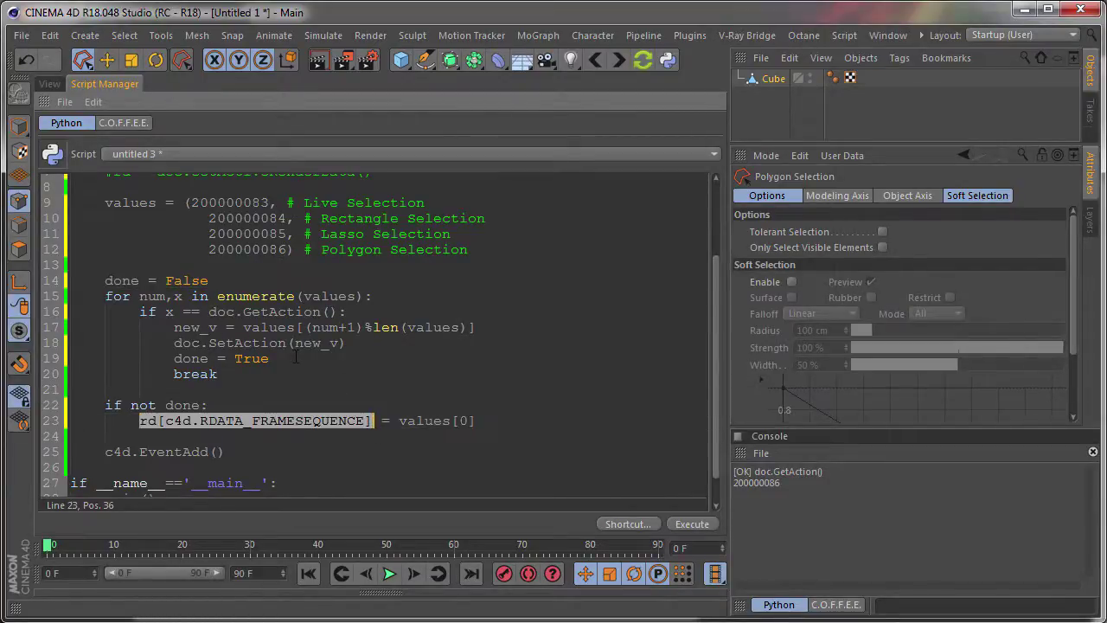
pyautogui.moveTo(344, 343); pyautogui.dragTo(174, 343)
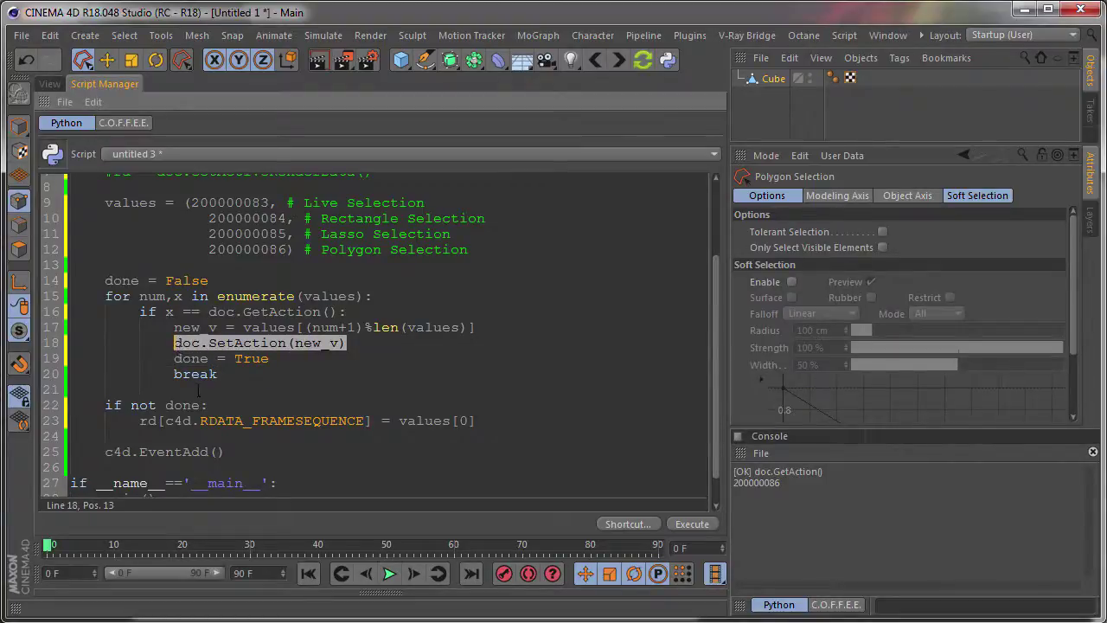
pyautogui.click(140, 421)
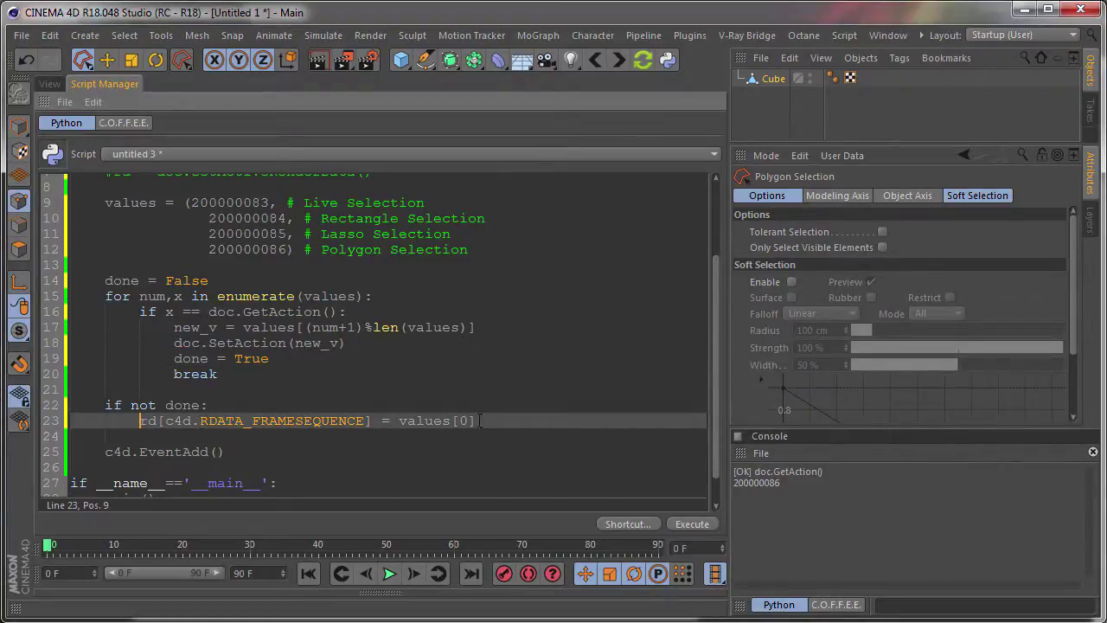
pyautogui.keyDown('shift'); pyautogui.click(395, 421); pyautogui.keyUp('shift')
pyautogui.write('doc.SetAction(')
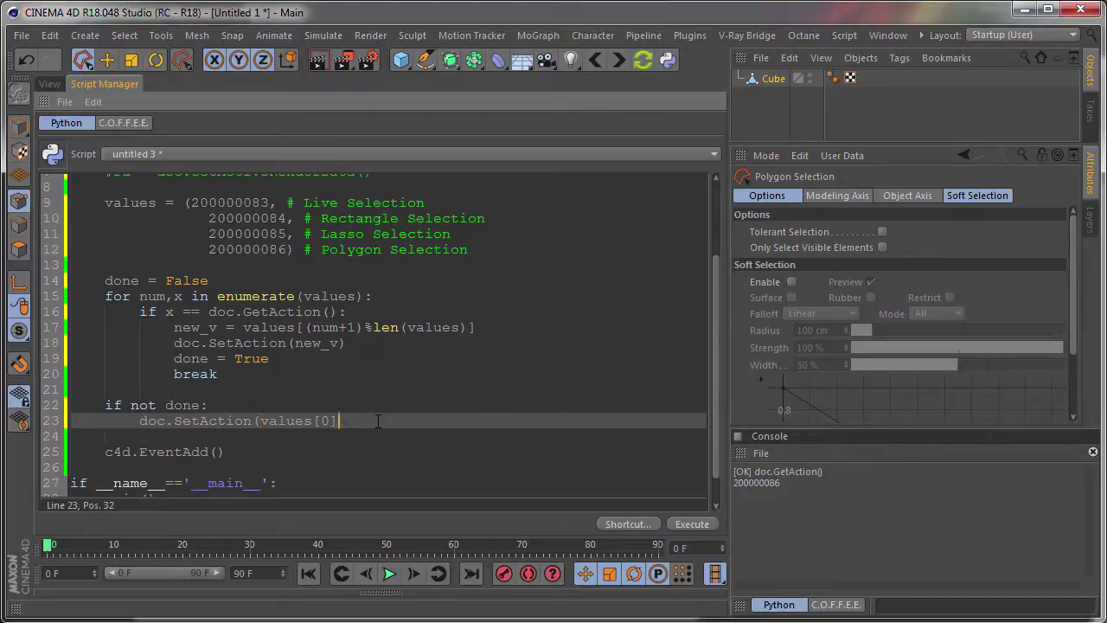
pyautogui.write(')')
pyautogui.click(1092, 451)
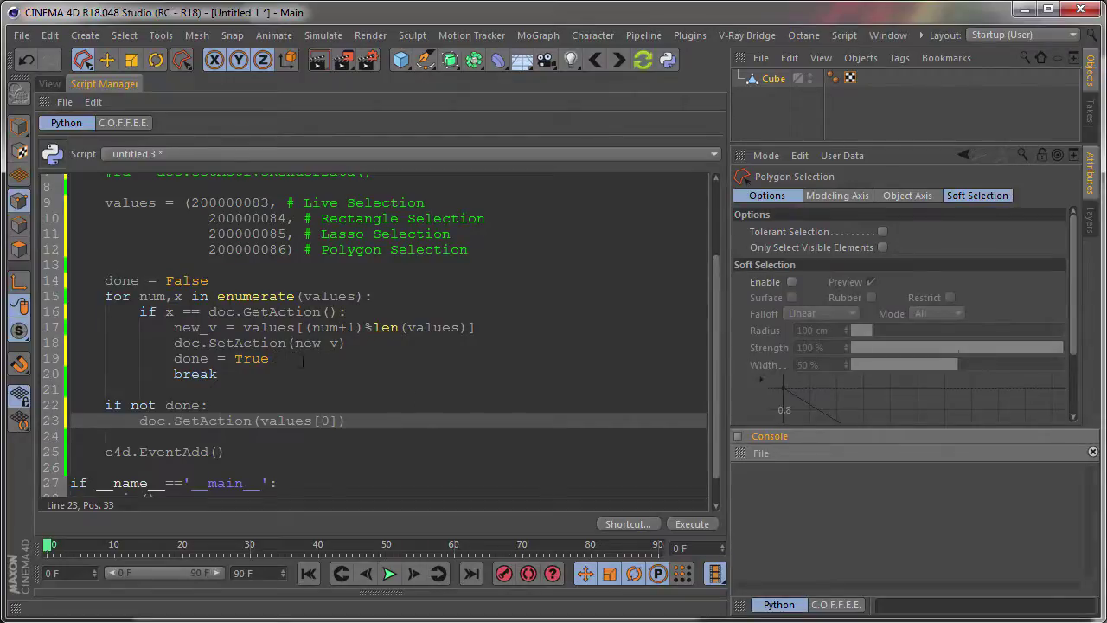
pyautogui.click(691, 524)
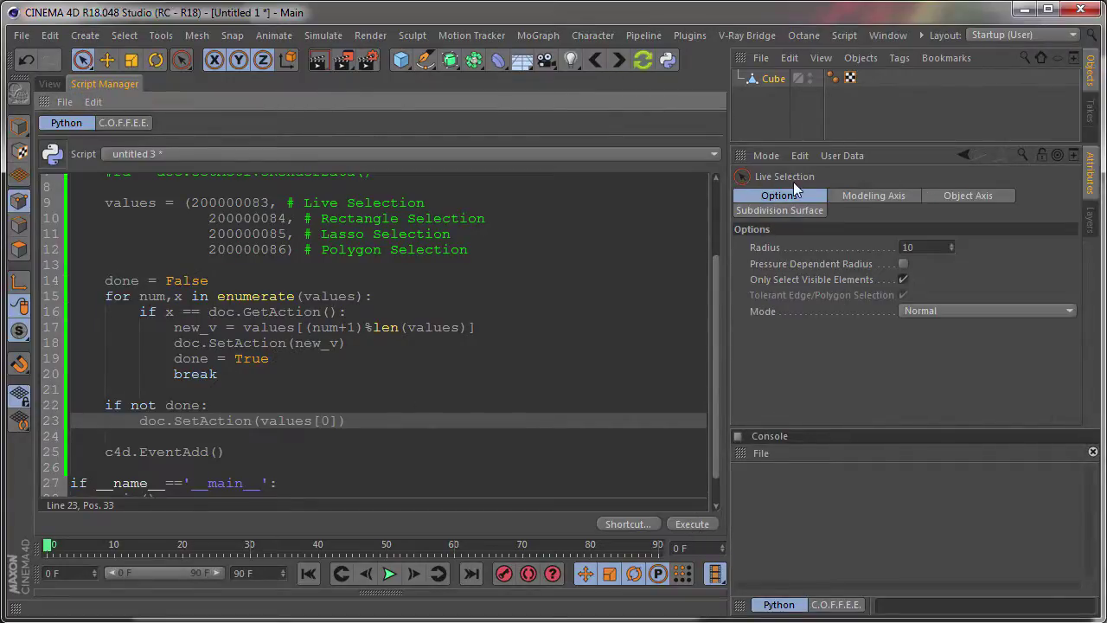
# Run the script through Rectangle, Lasso and Polygon Selection, then from Rotate back to Live
pyautogui.click(690, 523)
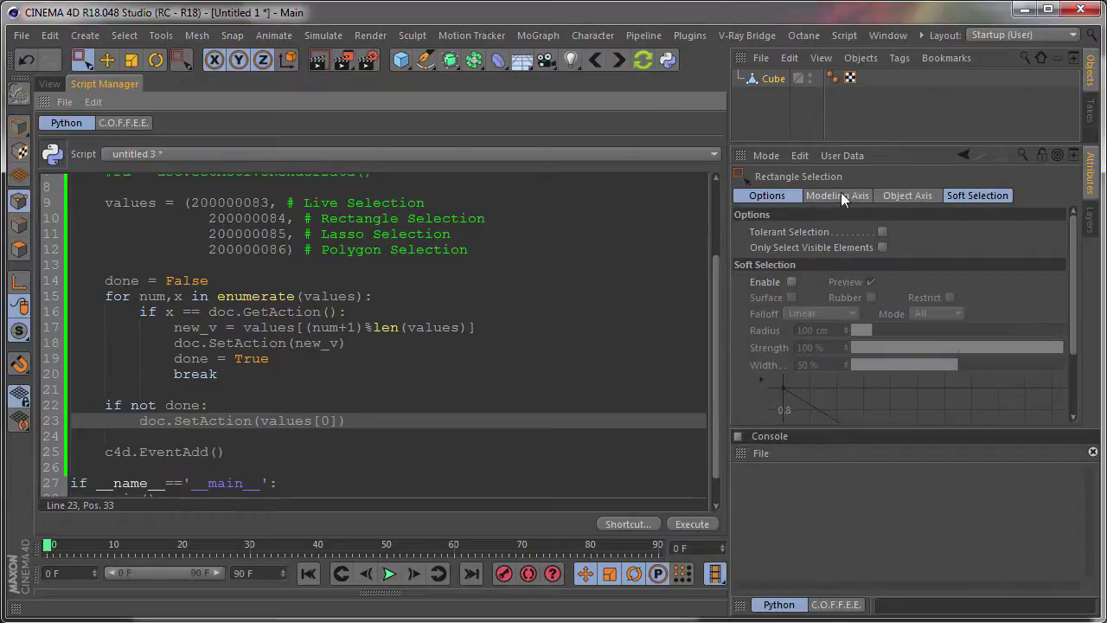
pyautogui.click(687, 524)
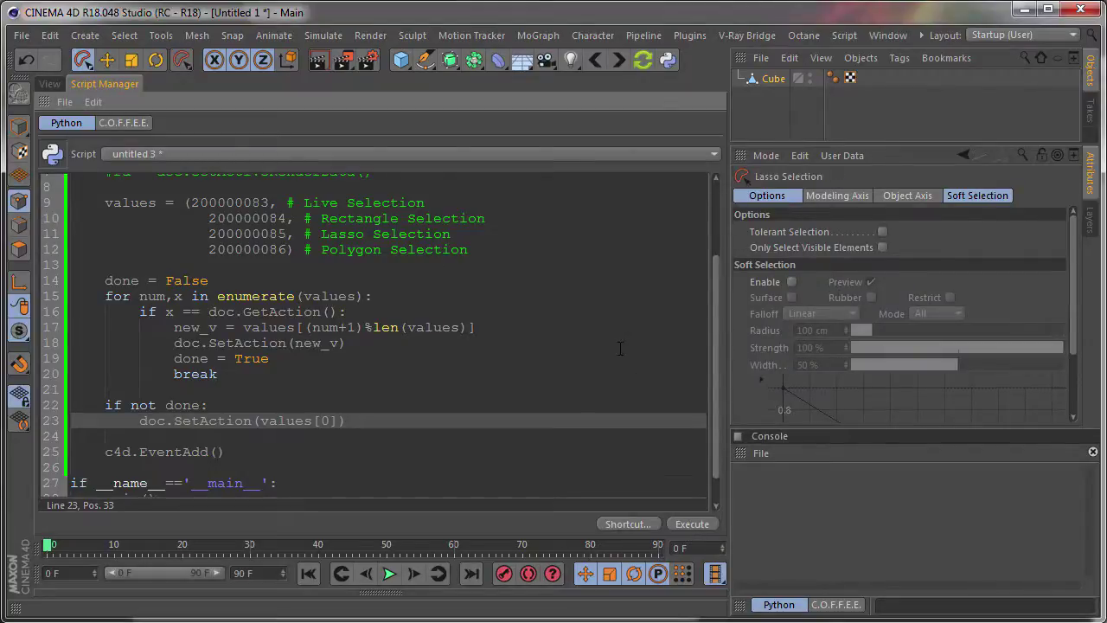
pyautogui.click(684, 521)
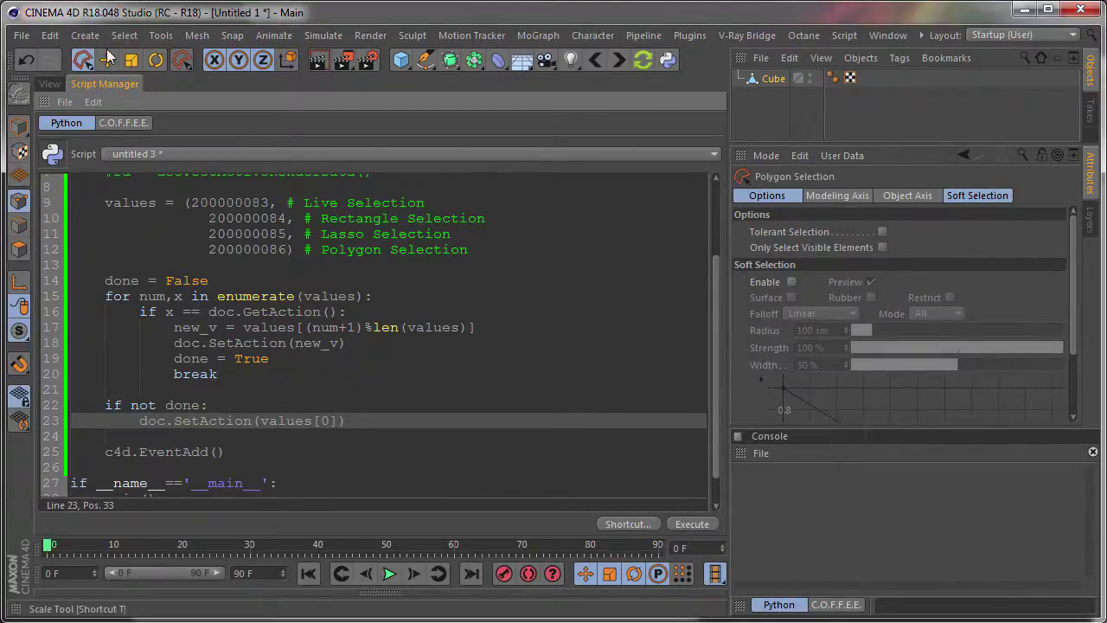
pyautogui.click(158, 60)
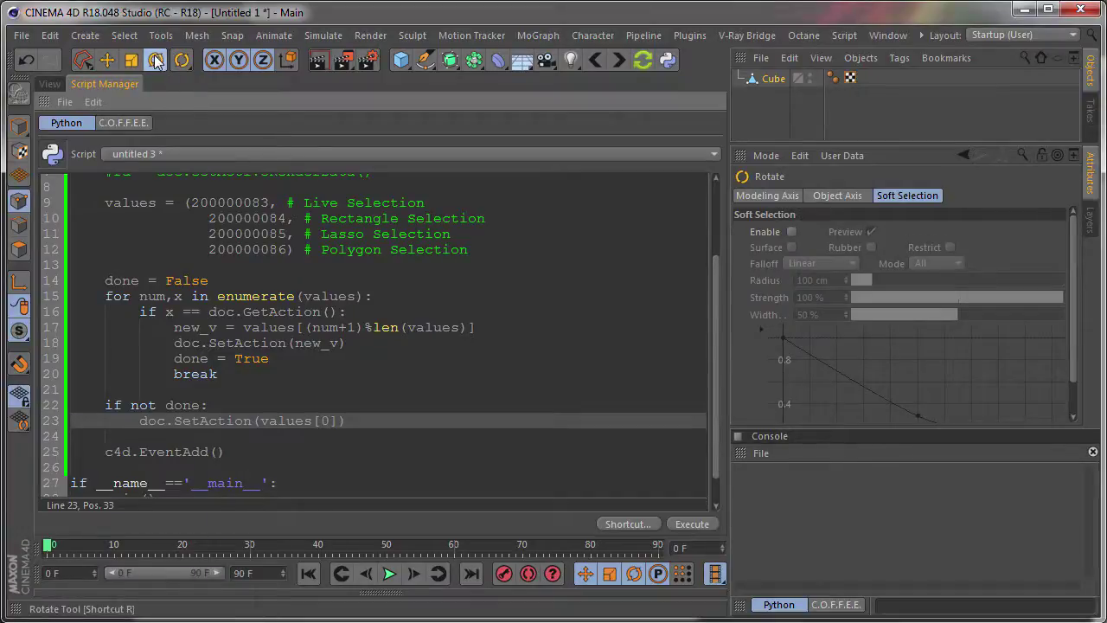
pyautogui.click(698, 524)
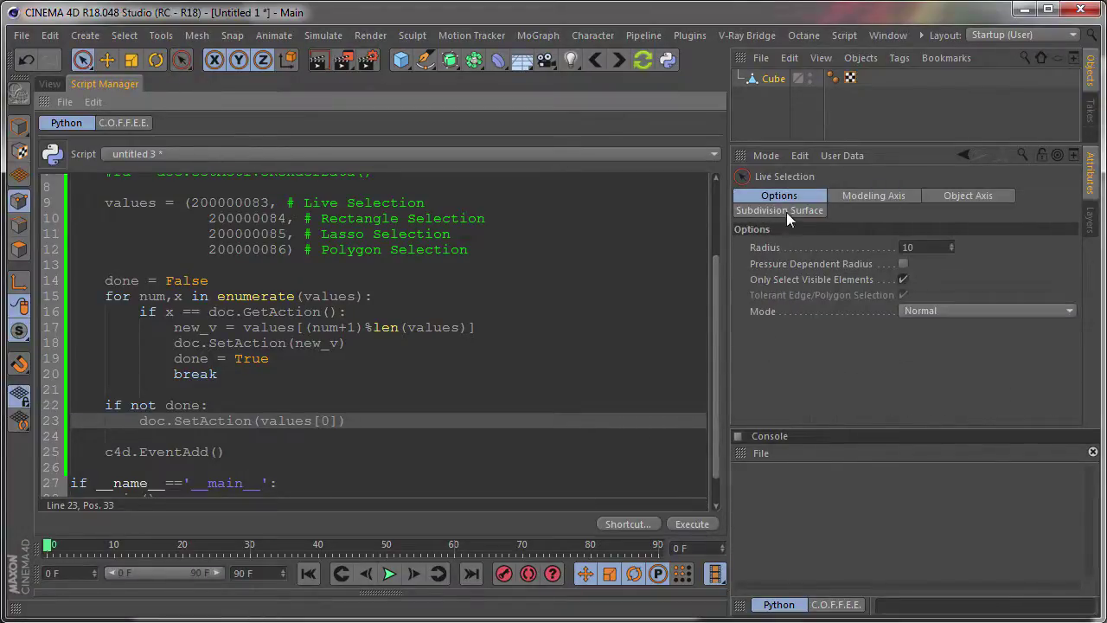
# Switch to the Scale tool and run the script repeatedly, ending on Rectangle Selection
pyautogui.click(132, 60)
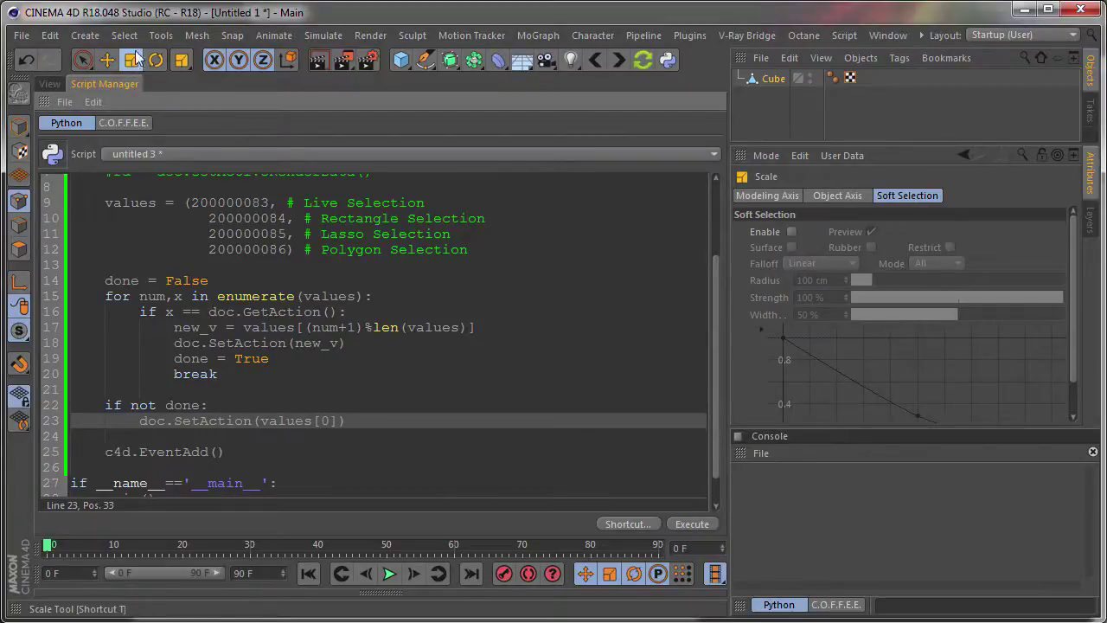
pyautogui.click(705, 522)
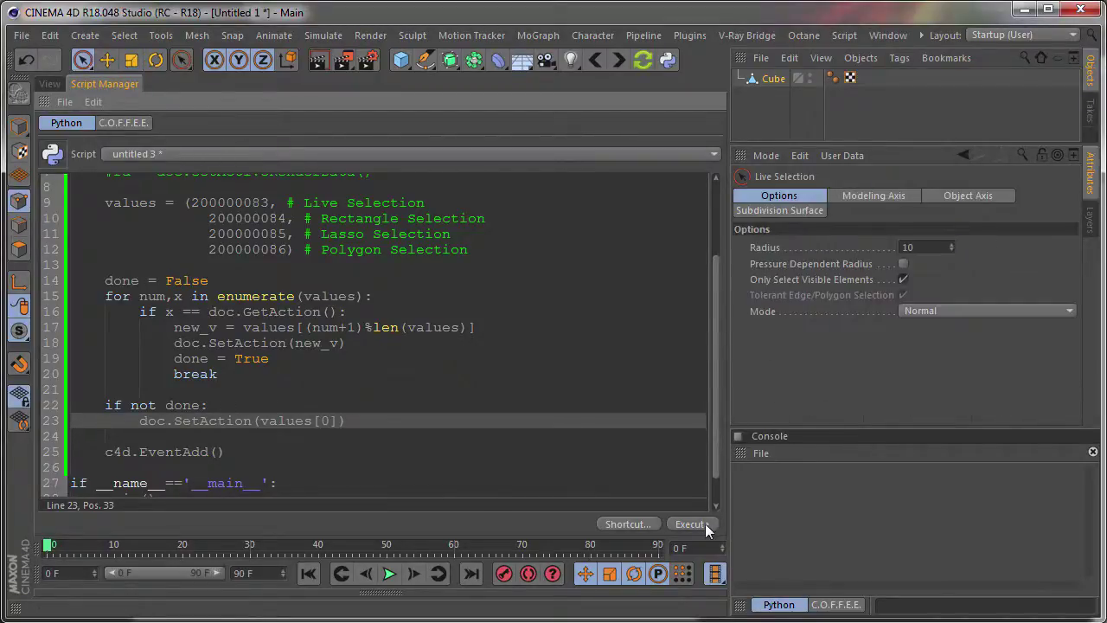
pyautogui.click(705, 525)
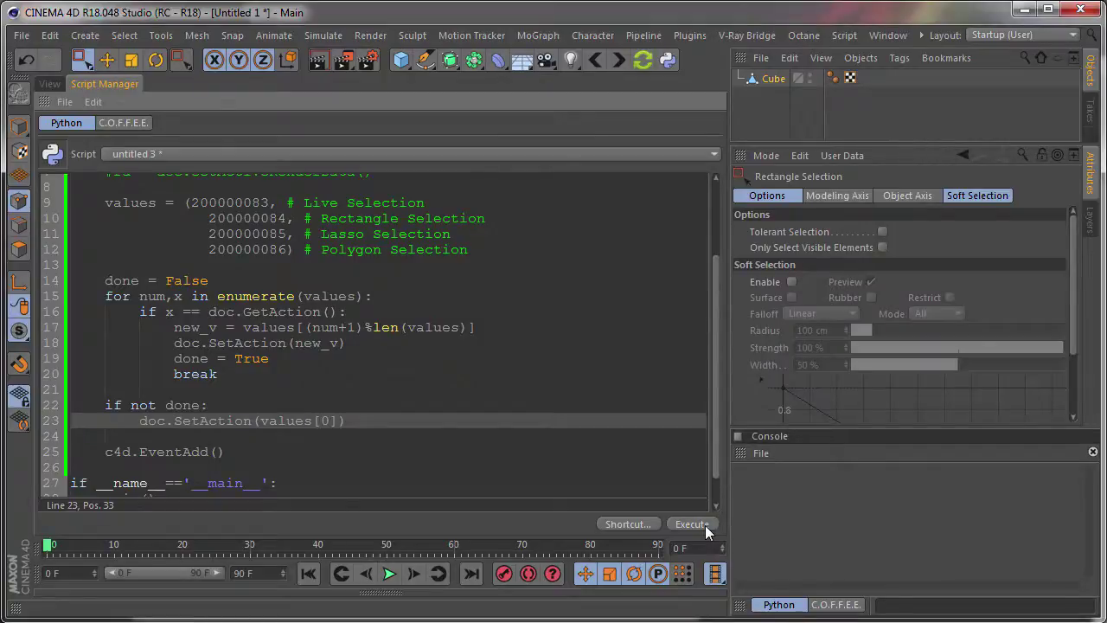
pyautogui.click(705, 525)
pyautogui.click(705, 525)
pyautogui.doubleClick(705, 525)
pyautogui.click(704, 524)
pyautogui.doubleClick(704, 525)
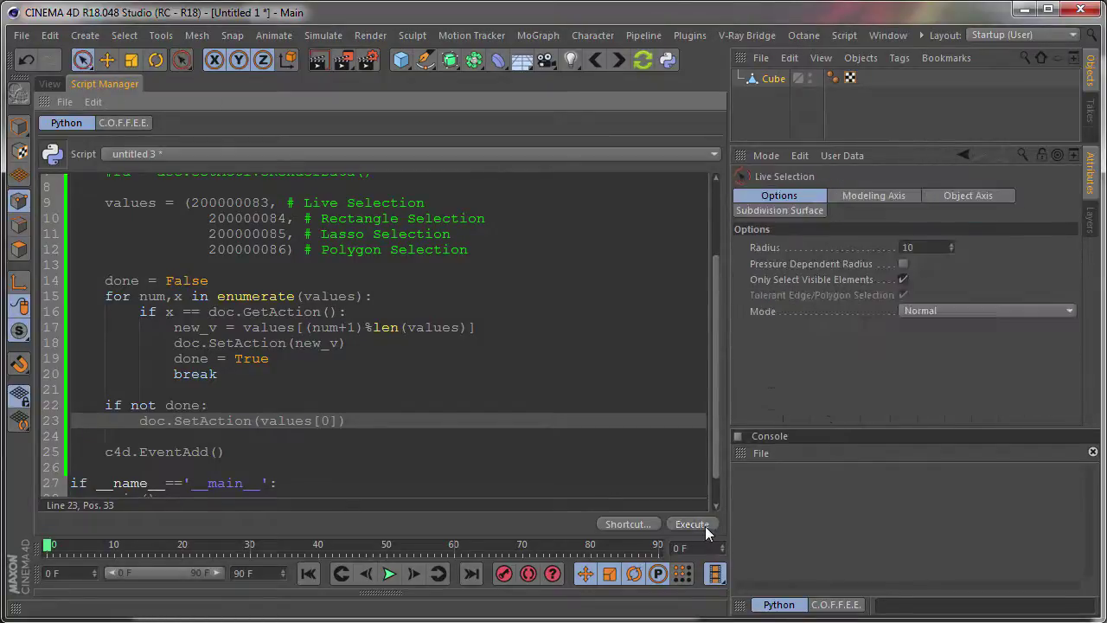
pyautogui.doubleClick(704, 525)
pyautogui.doubleClick(705, 526)
pyautogui.click(705, 525)
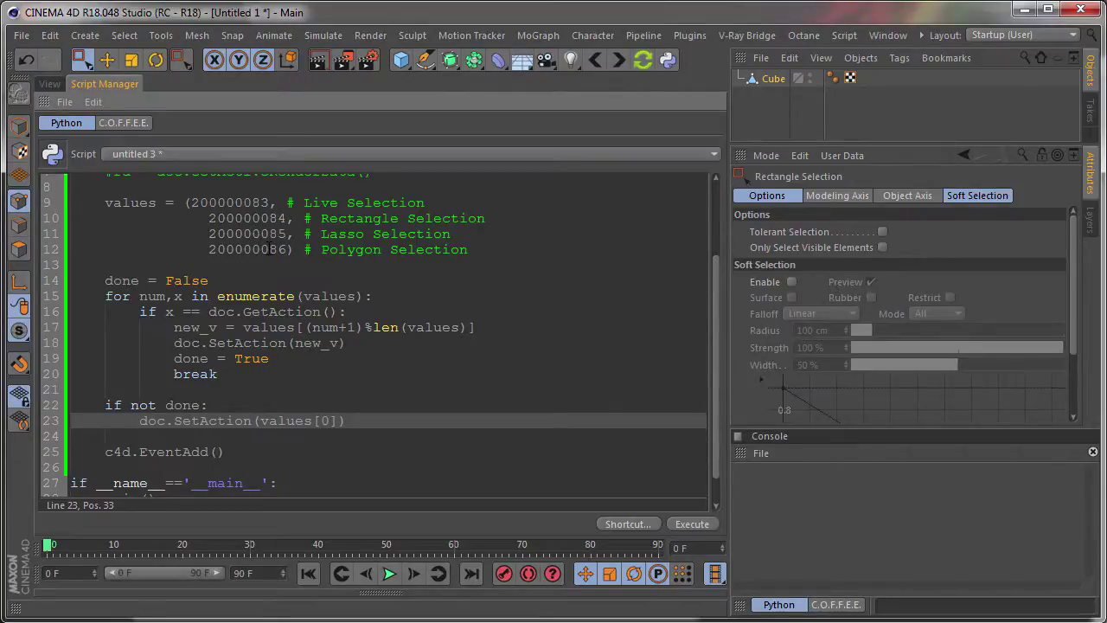
# Comment out the Rectangle and Lasso Selection IDs in the values tuple
pyautogui.click(211, 217)
pyautogui.write('#')
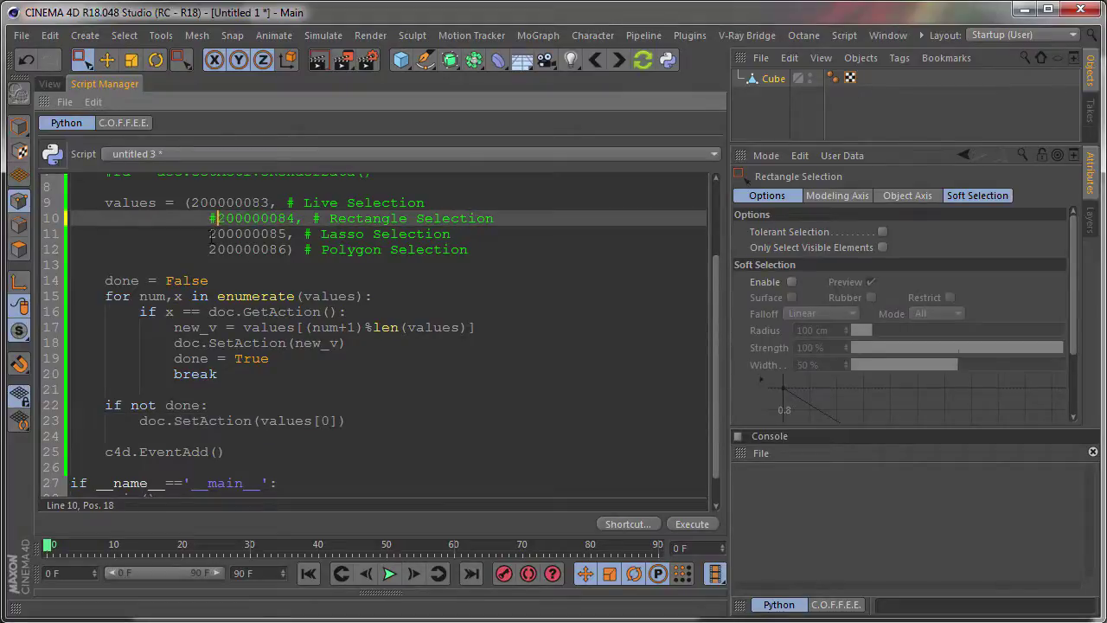
pyautogui.click(210, 235)
pyautogui.write('#')
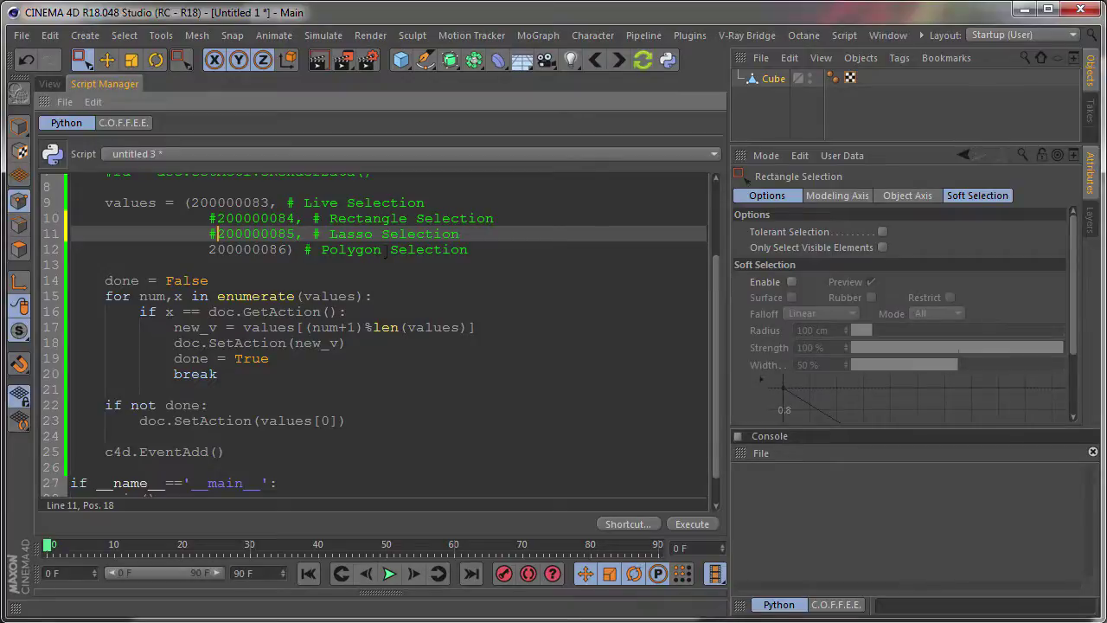
# Run the script six times, toggling between Live and Polygon Selection
pyautogui.click(694, 524)
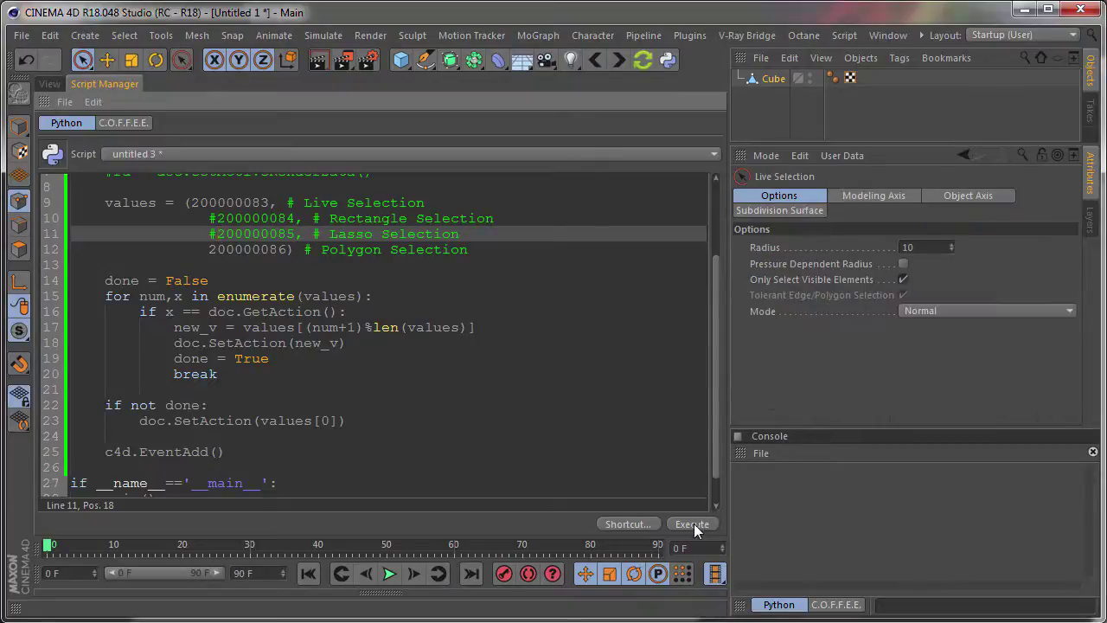
pyautogui.click(693, 523)
pyautogui.click(694, 523)
pyautogui.click(693, 523)
pyautogui.click(693, 523)
pyautogui.click(693, 524)
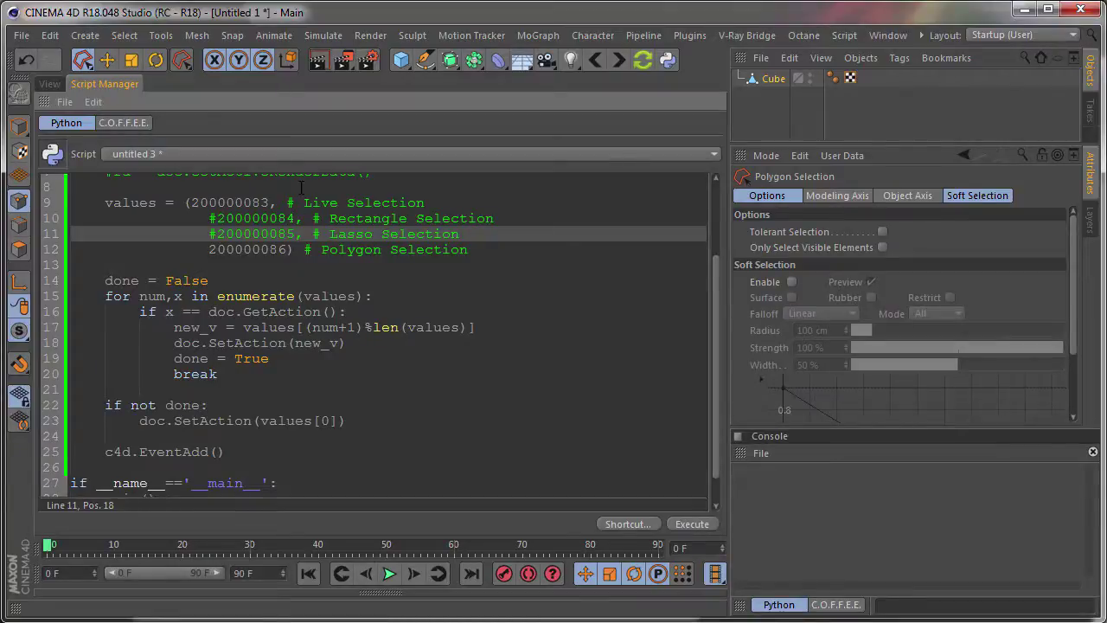
# Open the Script Log and activate the Move tool to log its command
pyautogui.click(845, 36)
pyautogui.moveTo(871, 85)
pyautogui.click(872, 100)
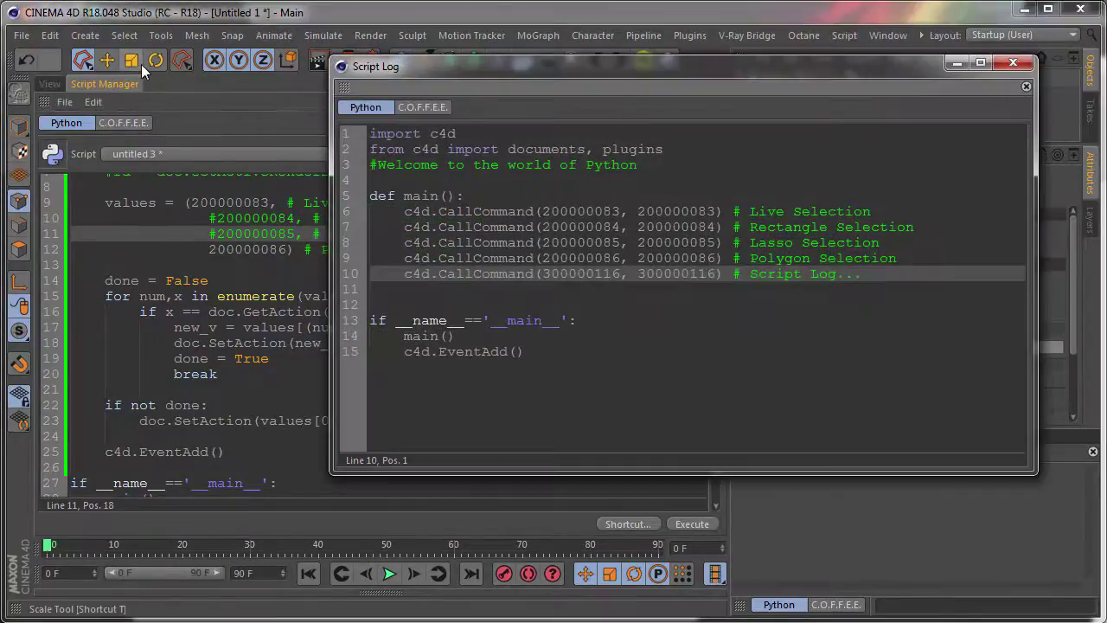
pyautogui.click(109, 56)
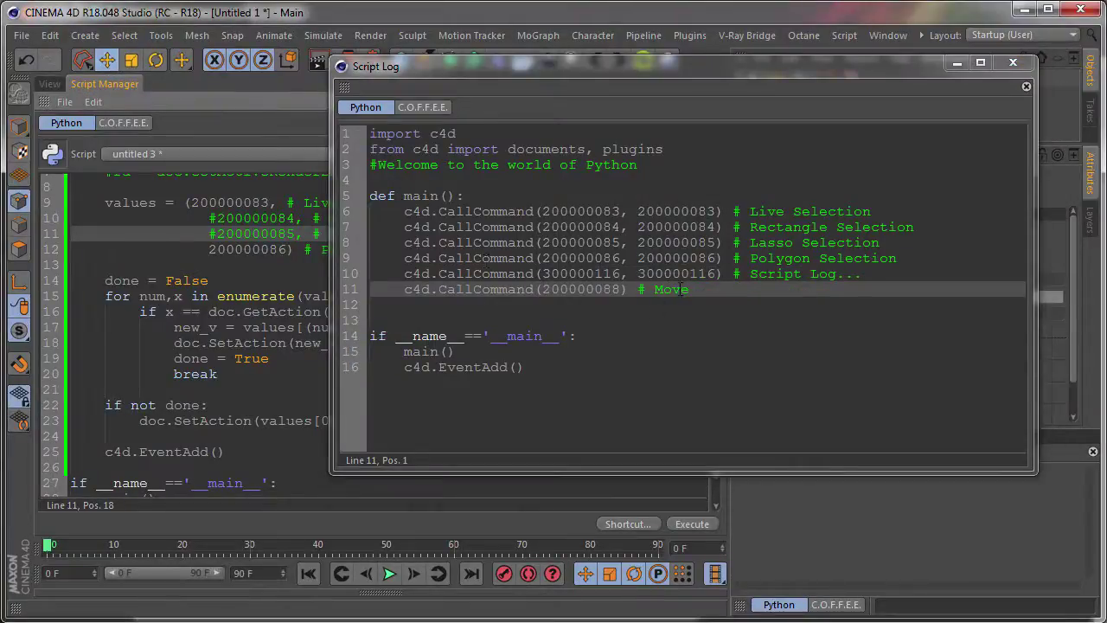
# Copy the Move ID 200000088 with its comment, close the log, and select line 10
pyautogui.moveTo(542, 289); pyautogui.dragTo(692, 290)
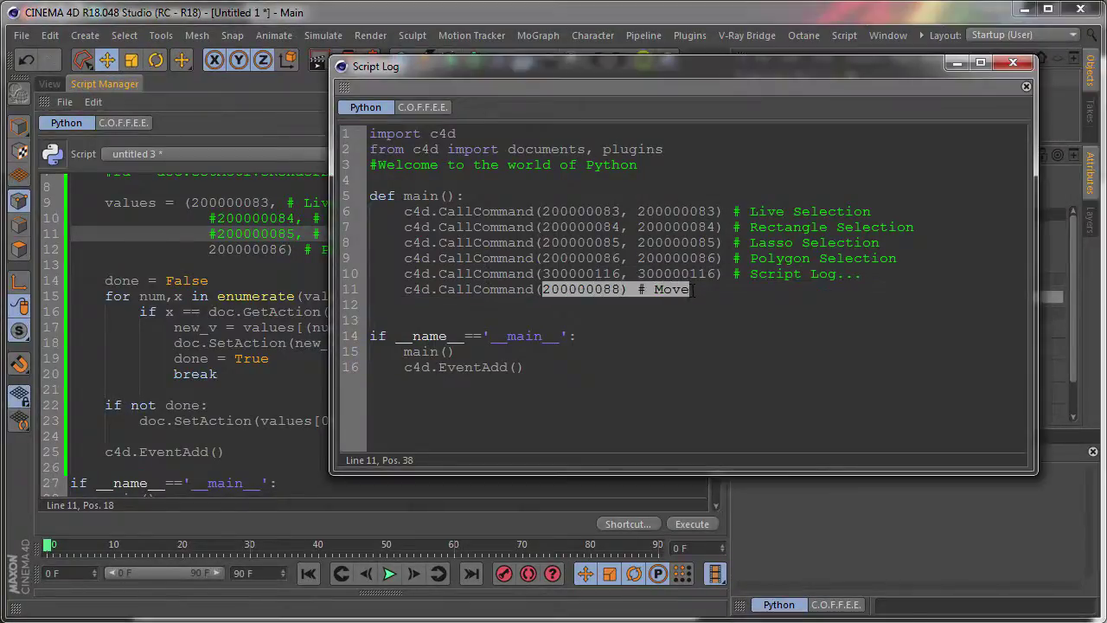
pyautogui.moveTo(619, 290); pyautogui.dragTo(621, 291)
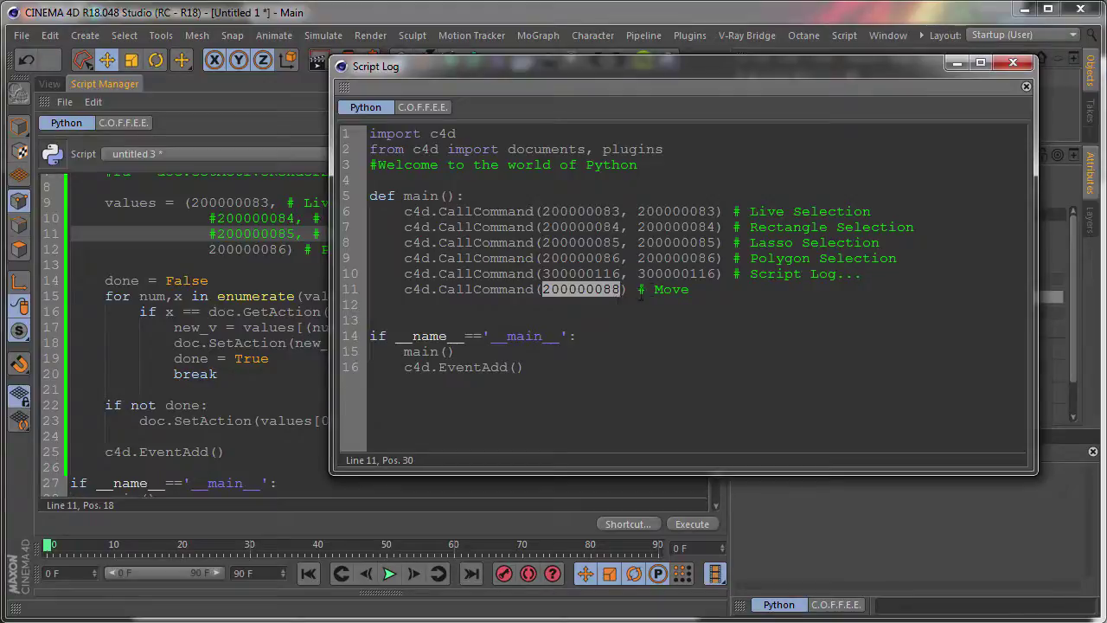
pyautogui.click(707, 273)
pyautogui.moveTo(723, 290); pyautogui.dragTo(544, 289)
pyautogui.hotkey('ctrl', 'c')
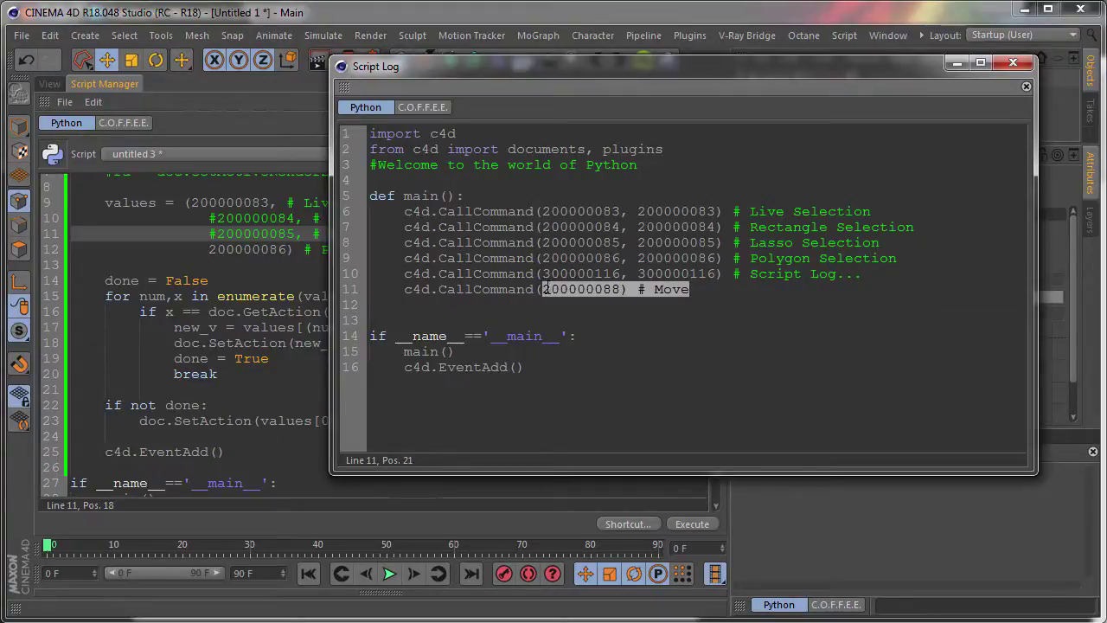
pyautogui.click(1025, 64)
pyautogui.moveTo(493, 218); pyautogui.dragTo(208, 218)
# Paste the Move ID 200000088 over line 10 and end it with a comma
pyautogui.hotkey('ctrl', 'v')
pyautogui.click(290, 218)
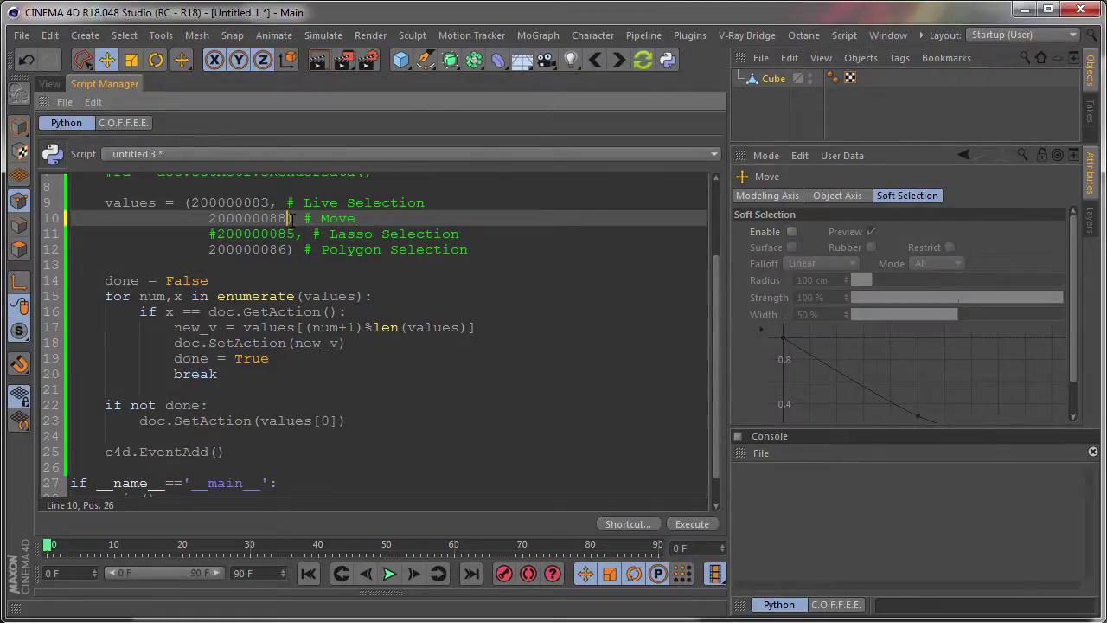
pyautogui.click(294, 218)
pyautogui.press('BackSpace')
pyautogui.write(',')
# Run the script five times, cycling Live Selection, Move and Polygon Selection
pyautogui.click(690, 523)
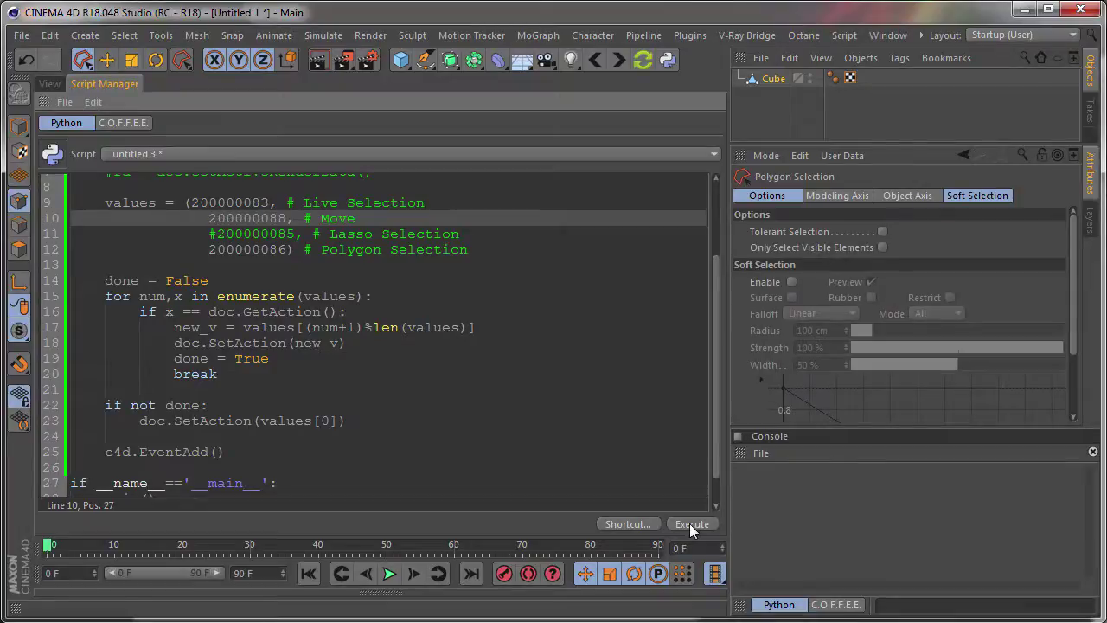
pyautogui.click(689, 523)
pyautogui.click(689, 523)
pyautogui.click(689, 523)
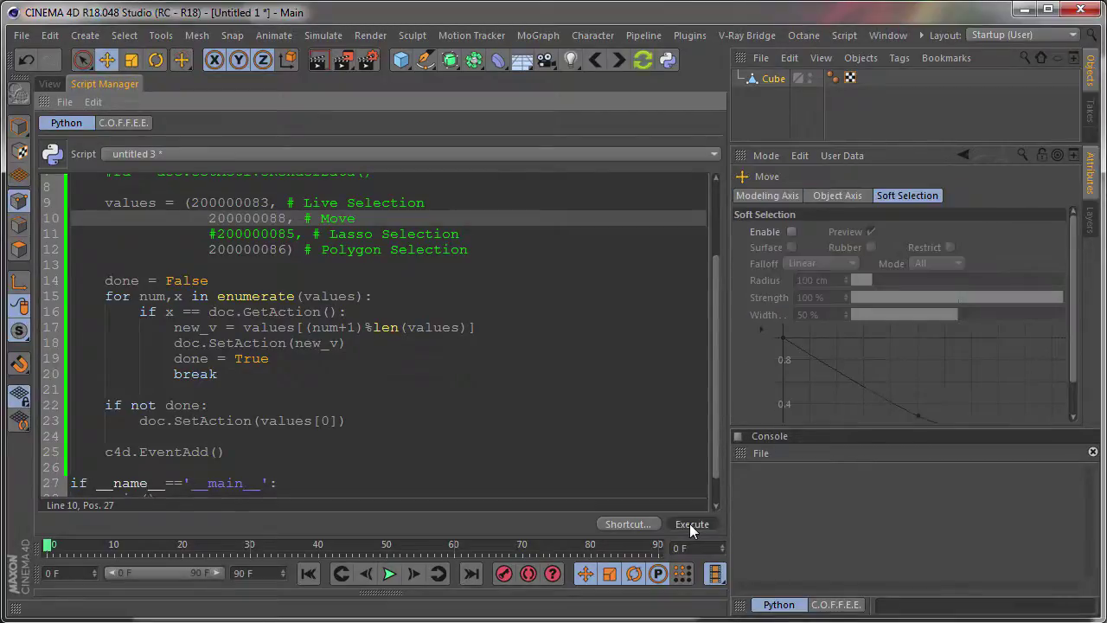
pyautogui.click(689, 523)
pyautogui.click(689, 523)
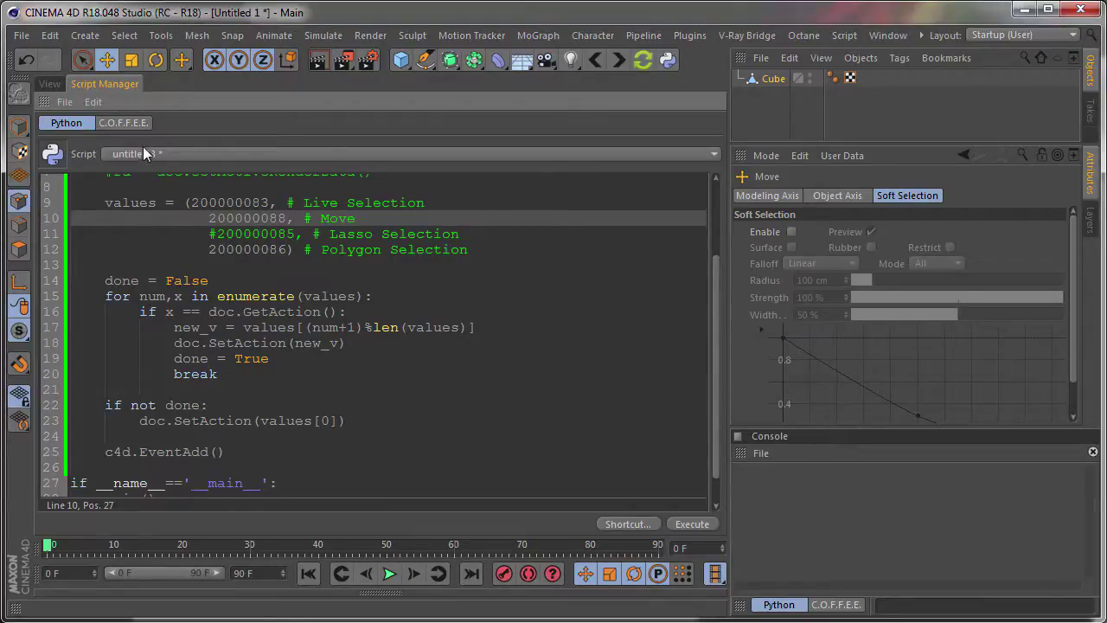
# Save the script under a new name, run it five times, then load untitled 4
pyautogui.click(65, 102)
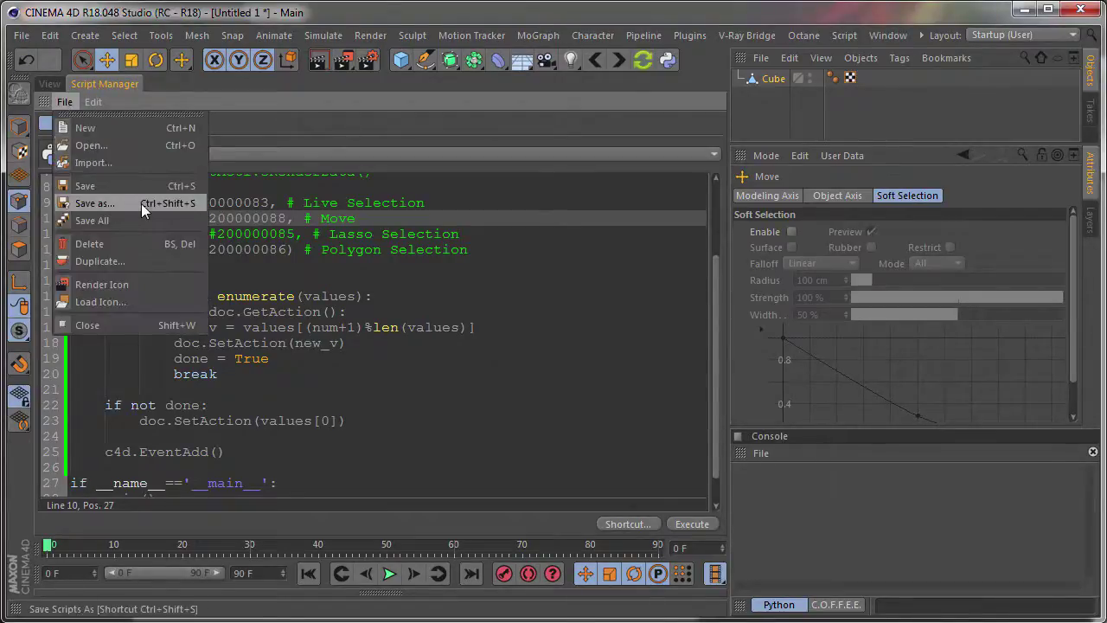
pyautogui.click(299, 130)
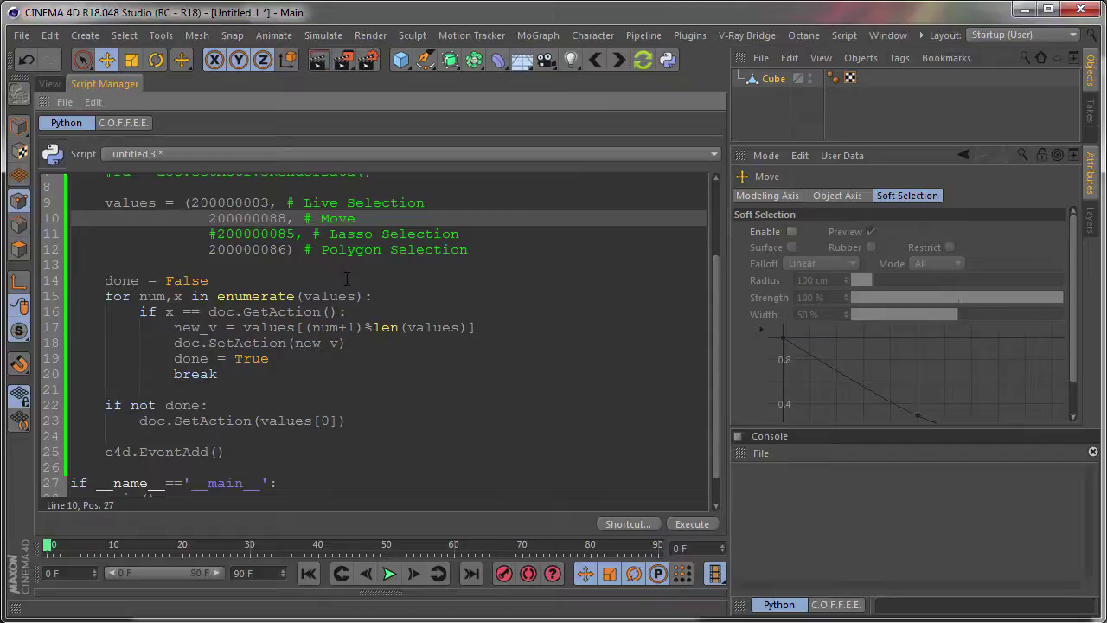
pyautogui.click(681, 521)
pyautogui.click(681, 521)
pyautogui.click(681, 522)
pyautogui.click(681, 521)
pyautogui.click(680, 523)
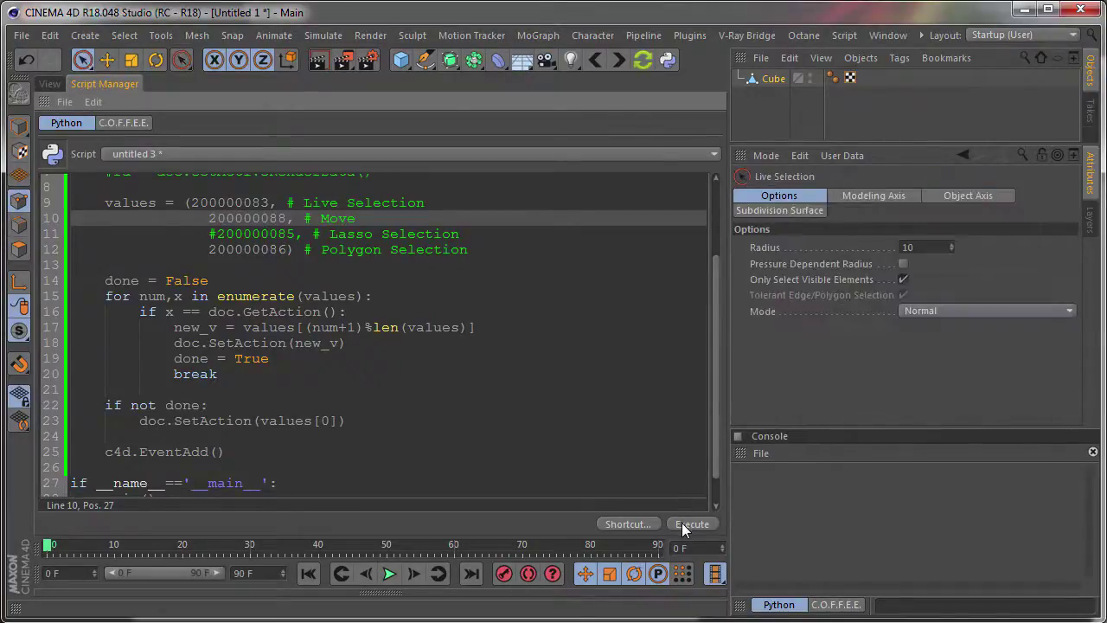
pyautogui.click(681, 523)
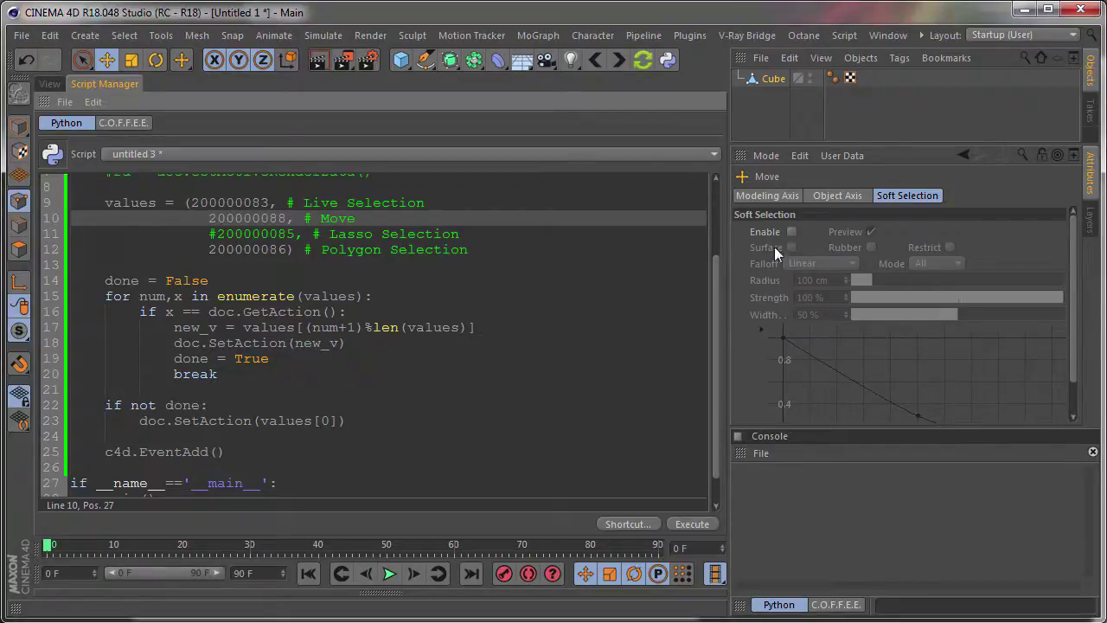
pyautogui.click(214, 155)
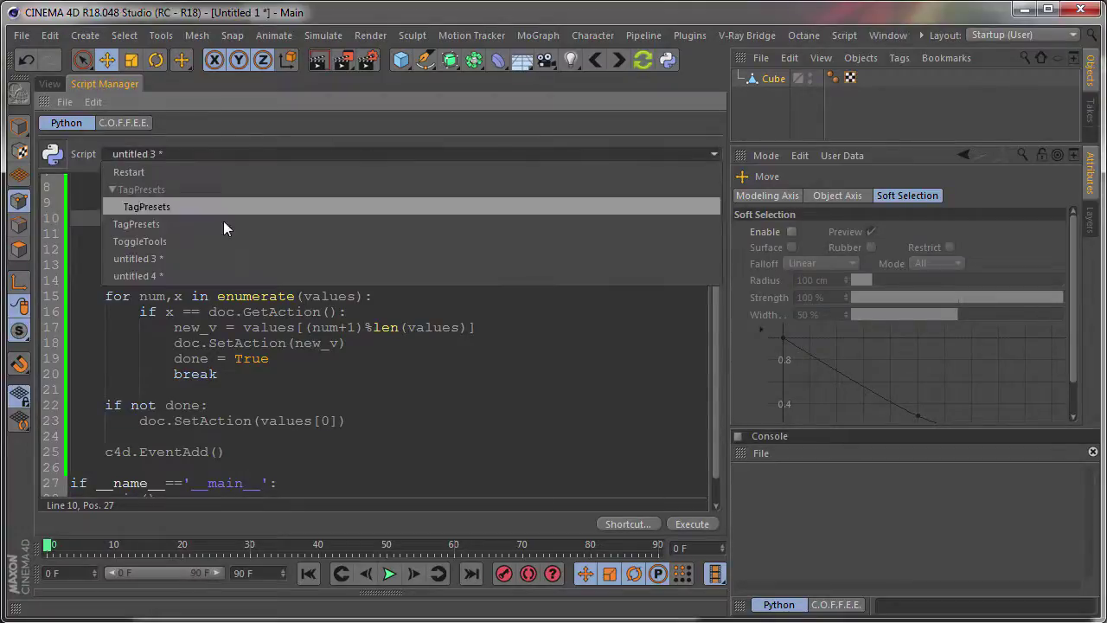
pyautogui.click(230, 276)
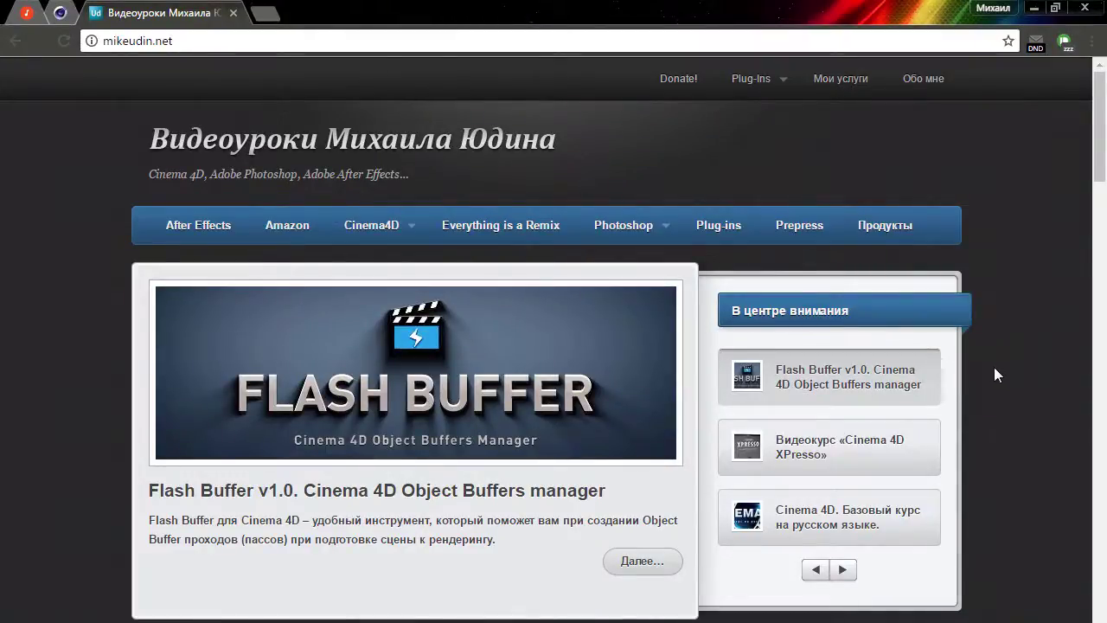
# Scroll down through the mikeudin.net Cinema 4D posts and back up to the top
pyautogui.scroll(-2, 995, 393)
pyautogui.scroll(-2, 995, 394)
pyautogui.scroll(-1, 993, 390)
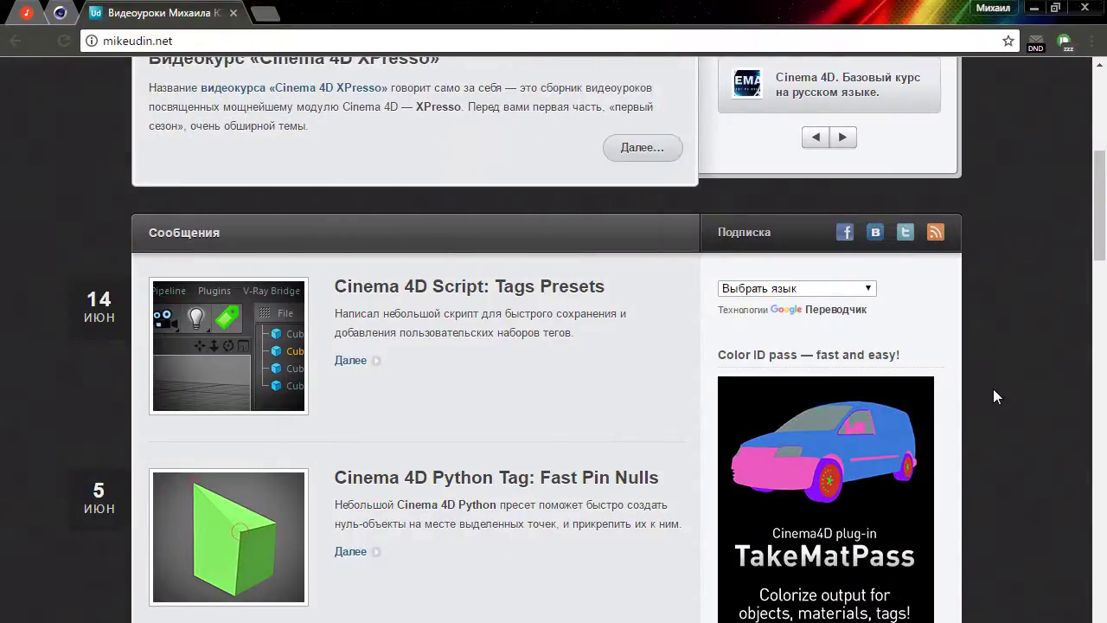
pyautogui.scroll(-2, 993, 396)
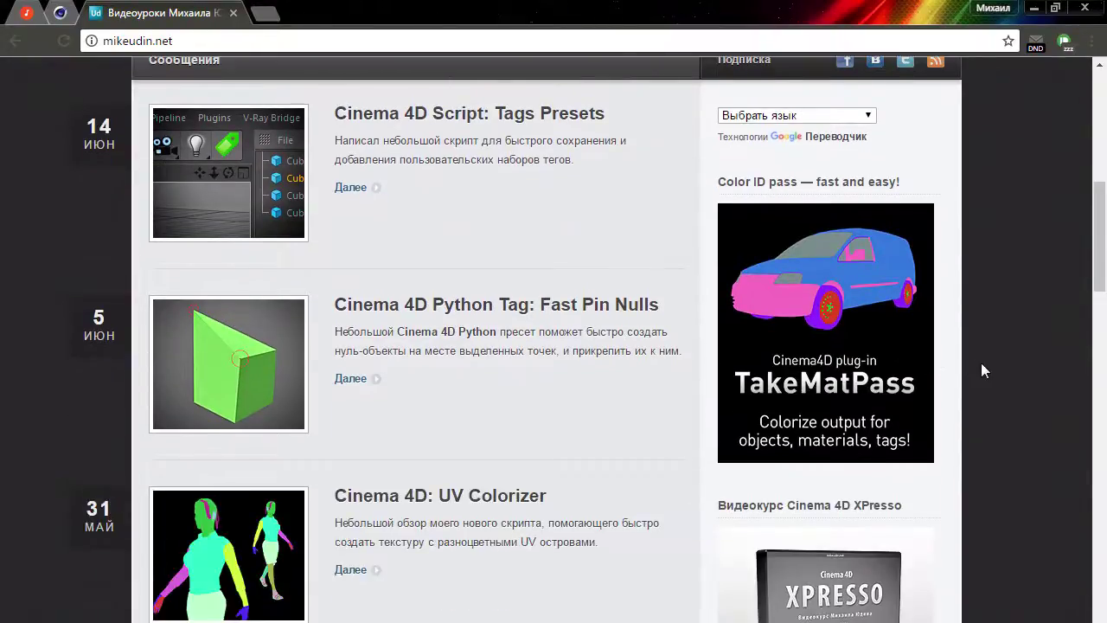
pyautogui.scroll(-2, 983, 371)
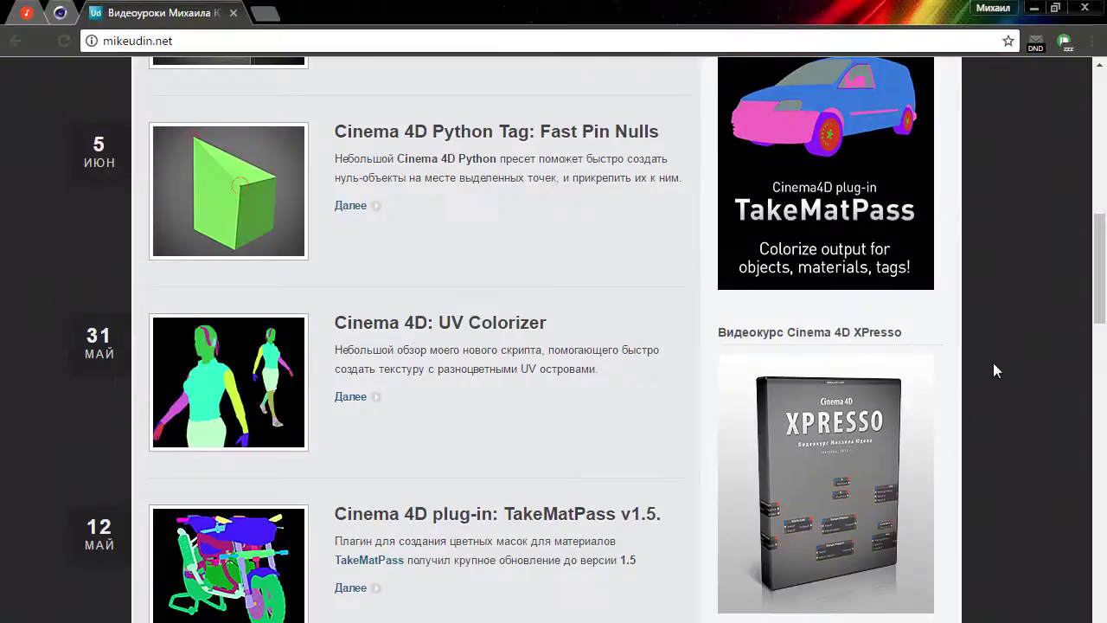
pyautogui.scroll(3, 992, 370)
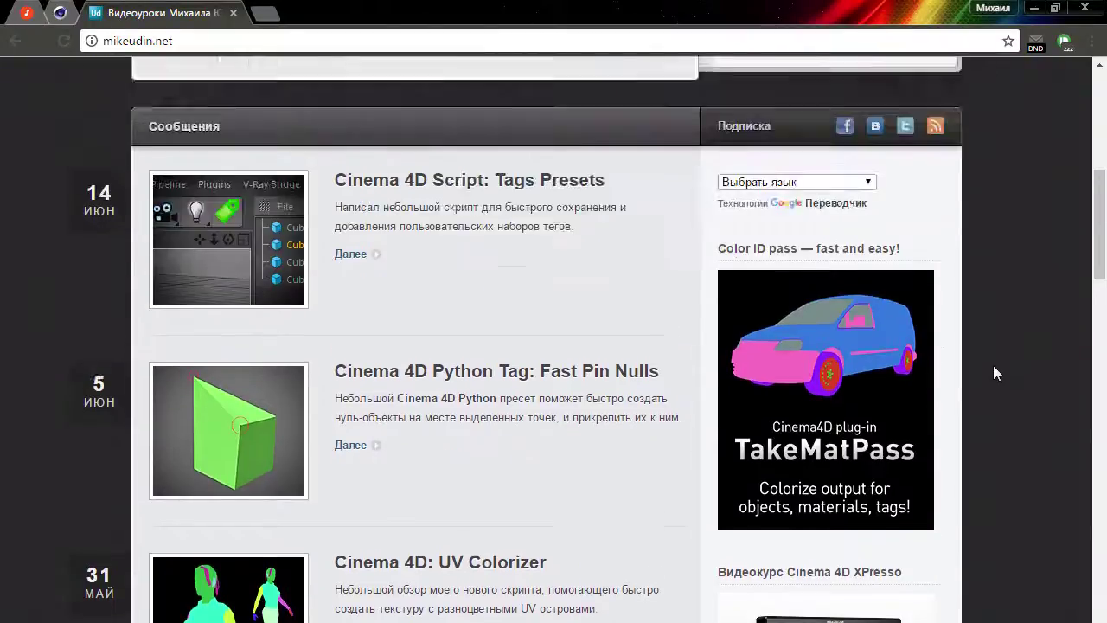
pyautogui.scroll(3, 992, 372)
pyautogui.scroll(2, 992, 373)
pyautogui.scroll(1, 993, 372)
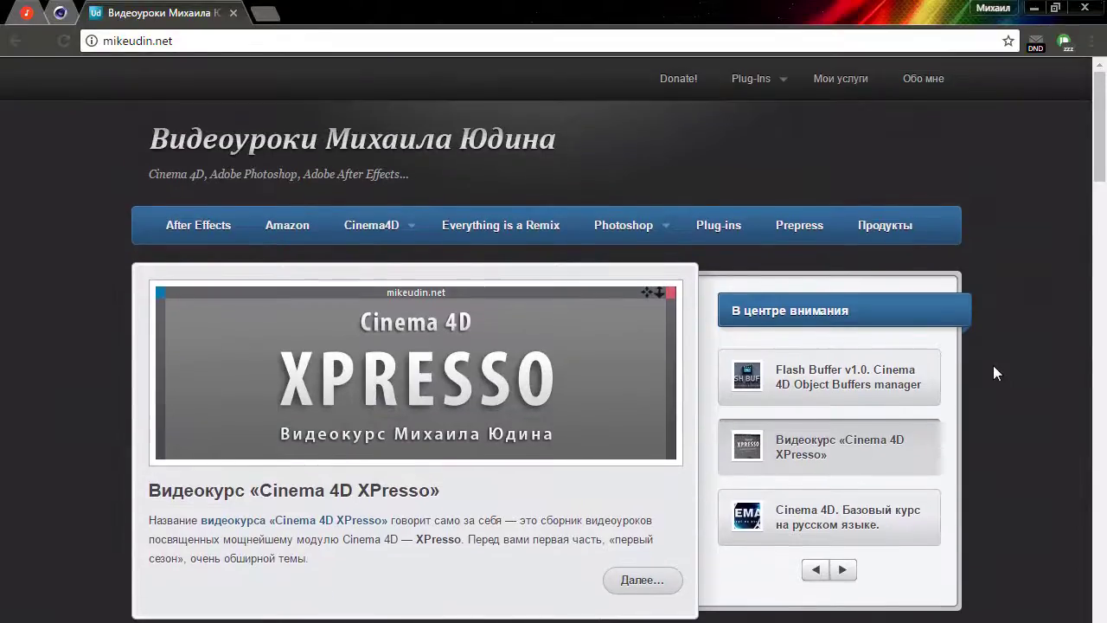